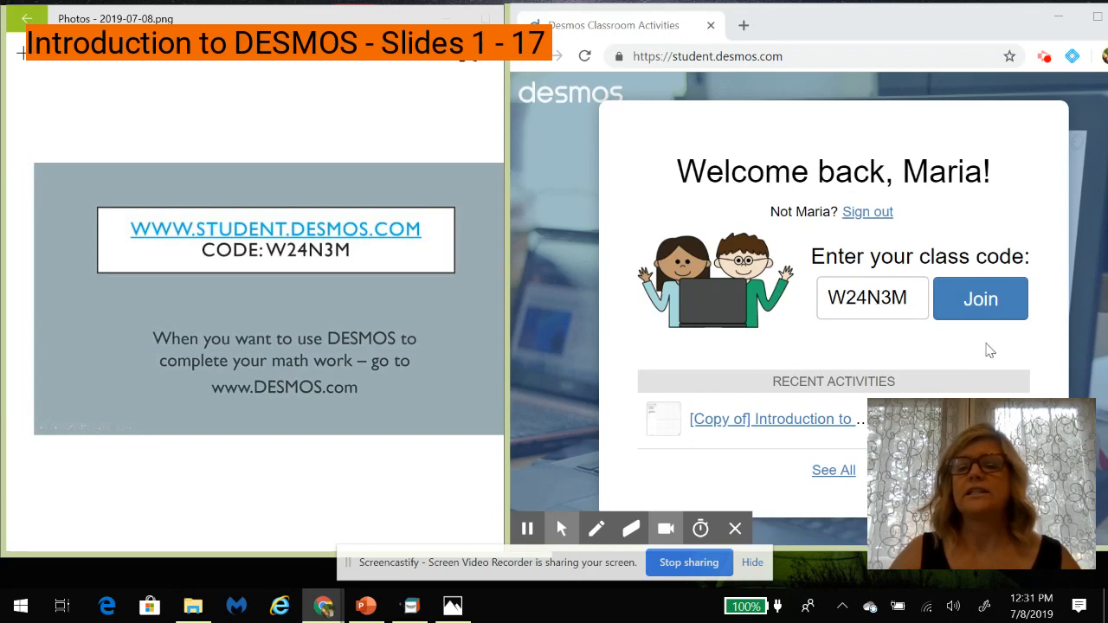
- Join the class activity with the code already entered and move the browser window so the whole name form is in view
{"action": "left_click", "coordinate": [1000, 316]}
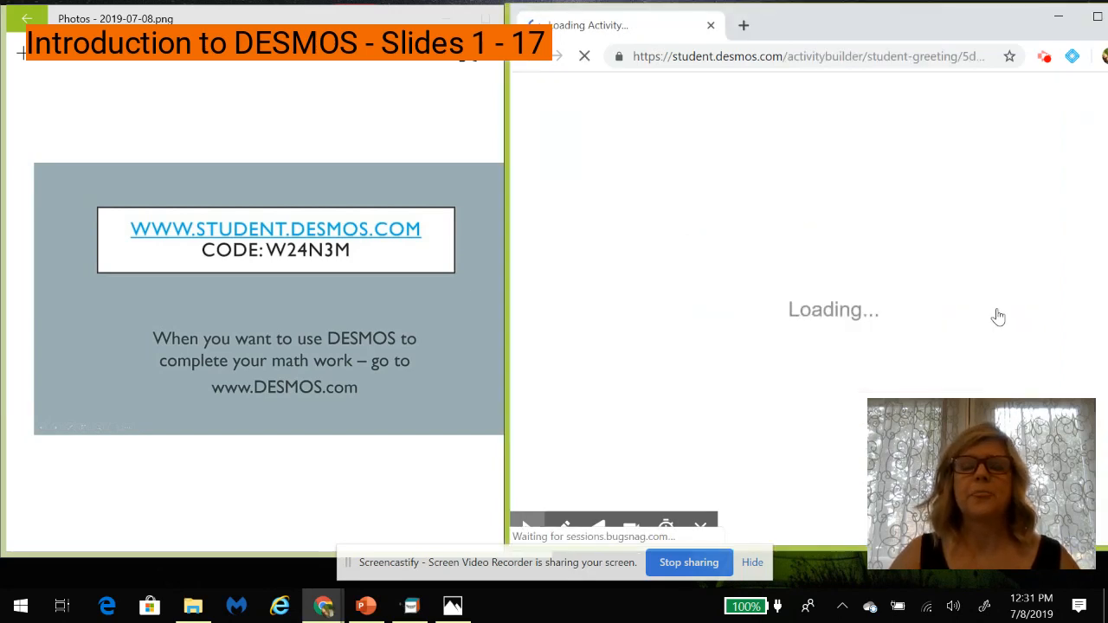
{"action": "left_click", "coordinate": [998, 316]}
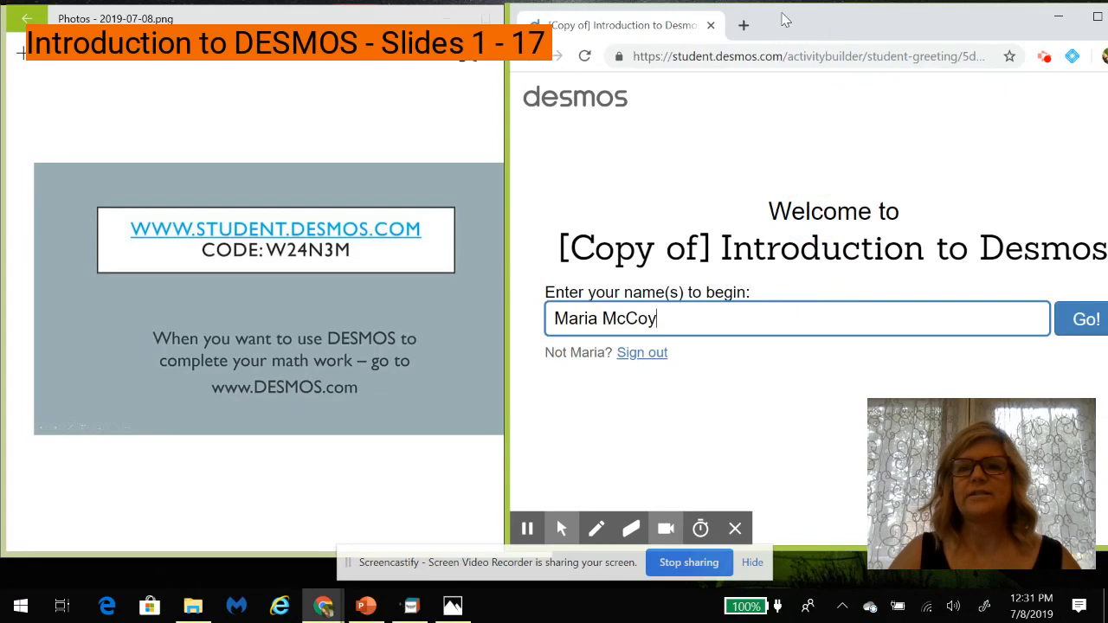
{"action": "left_click_drag", "start_coordinate": [781, 19], "coordinate": [630, 19]}
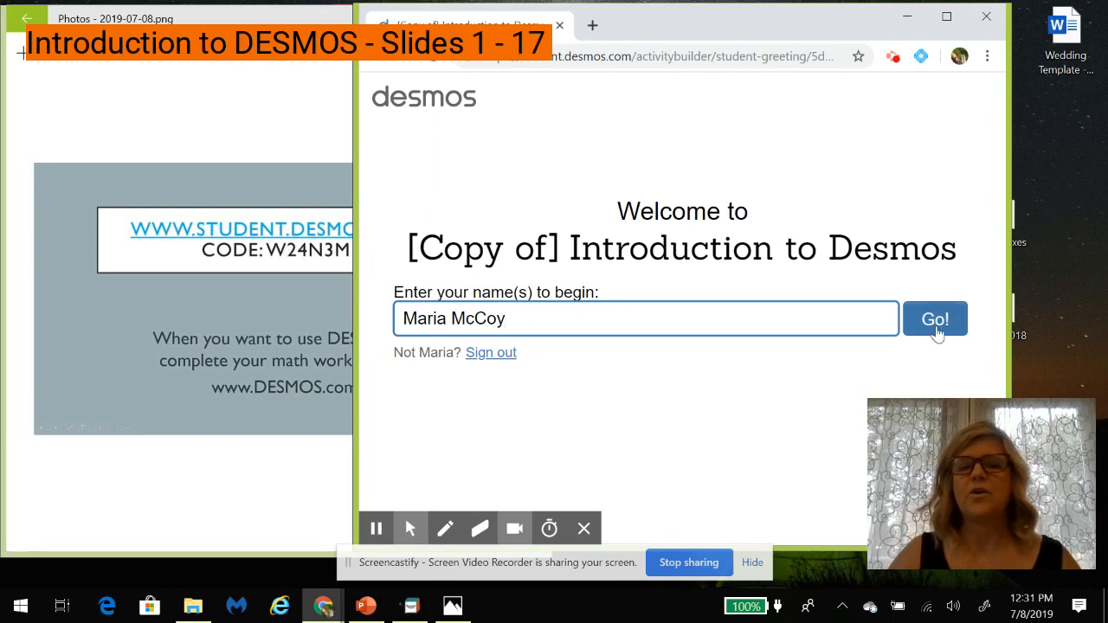
- Shorten the surname in the name field to an initial and begin the activity in a maximized browser window
{"action": "key", "text": "BackSpace"}
{"action": "key", "text": "BackSpace"}
{"action": "key", "text": "BackSpace"}
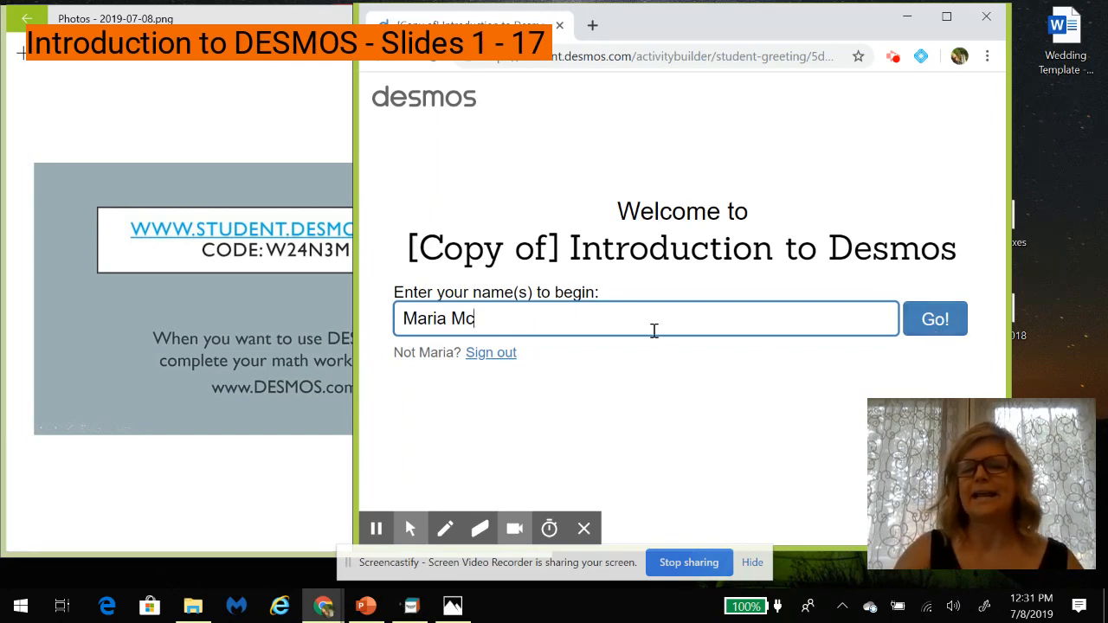
{"action": "key", "text": "BackSpace"}
{"action": "key", "text": "BackSpace"}
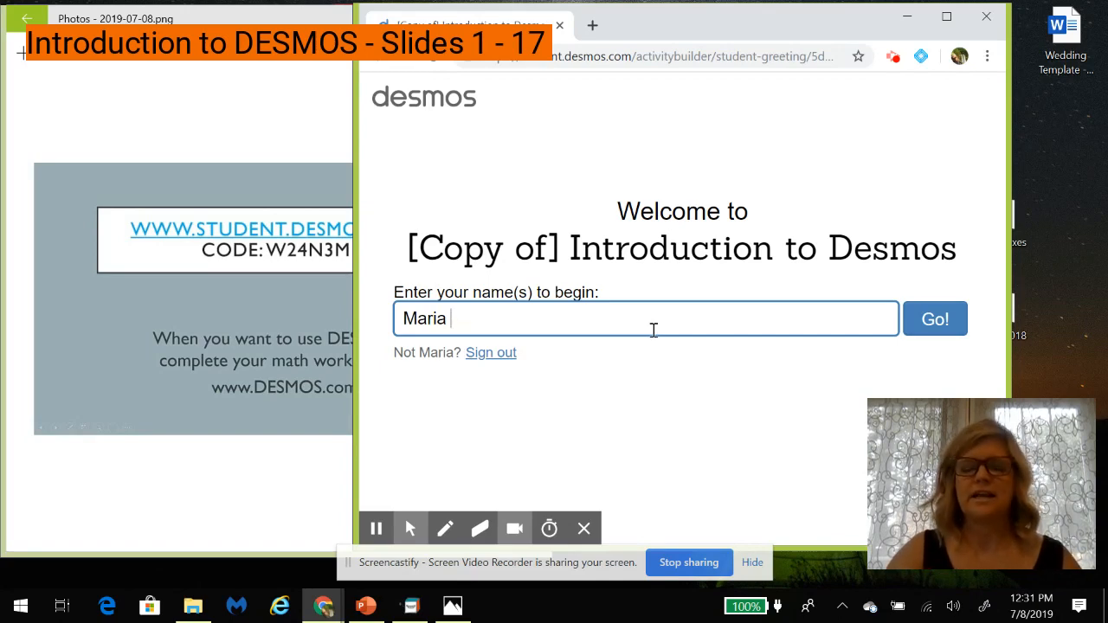
{"action": "type", "text": "M."}
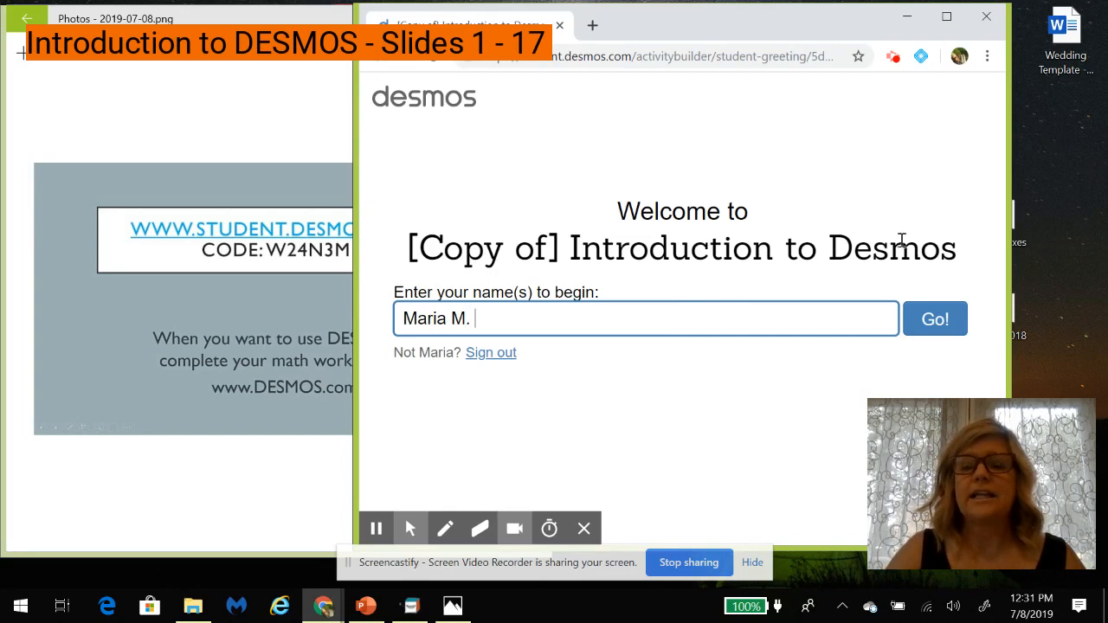
{"action": "left_click", "coordinate": [946, 322]}
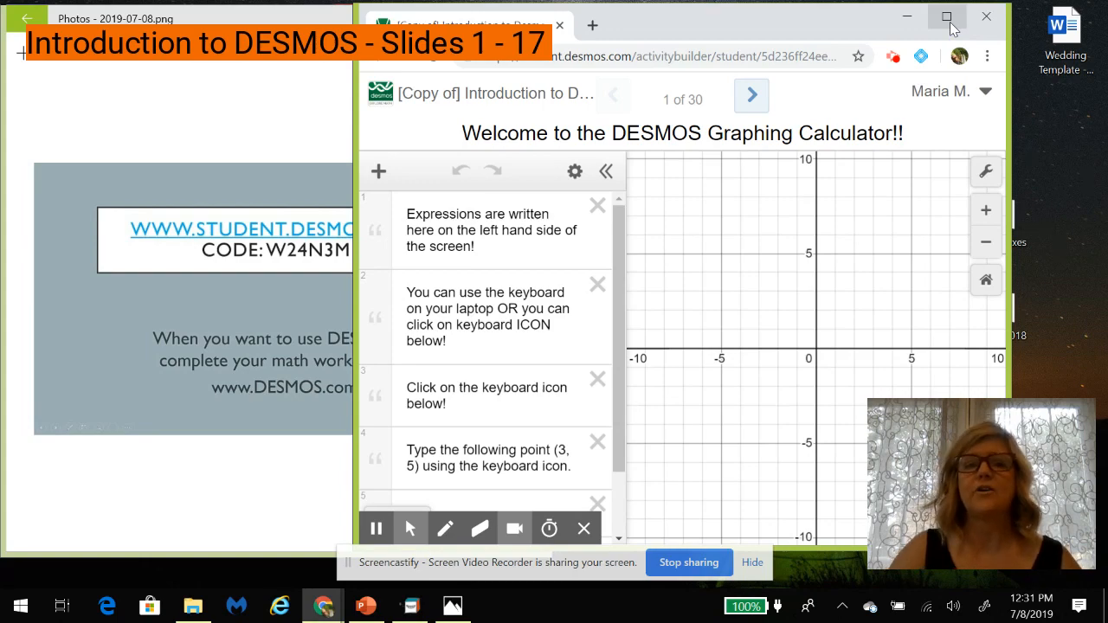
{"action": "left_click", "coordinate": [949, 26]}
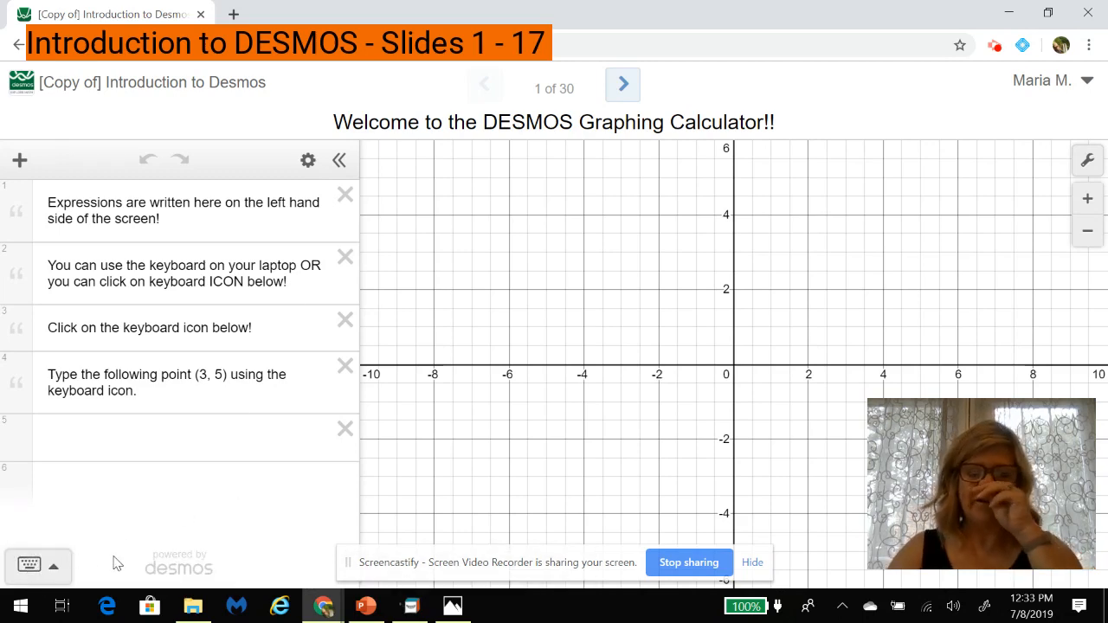
- Show the on-screen keypad, plot the point (3,5) on the empty expression line 5, and hide the keypad again
{"action": "left_click", "coordinate": [55, 571]}
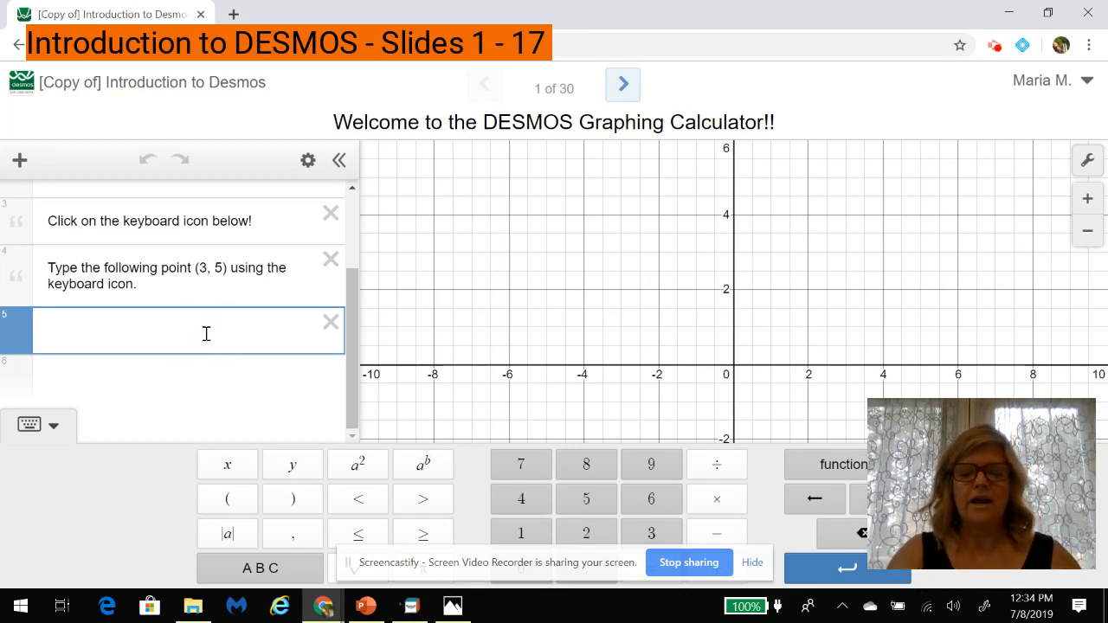
{"action": "type", "text": "("}
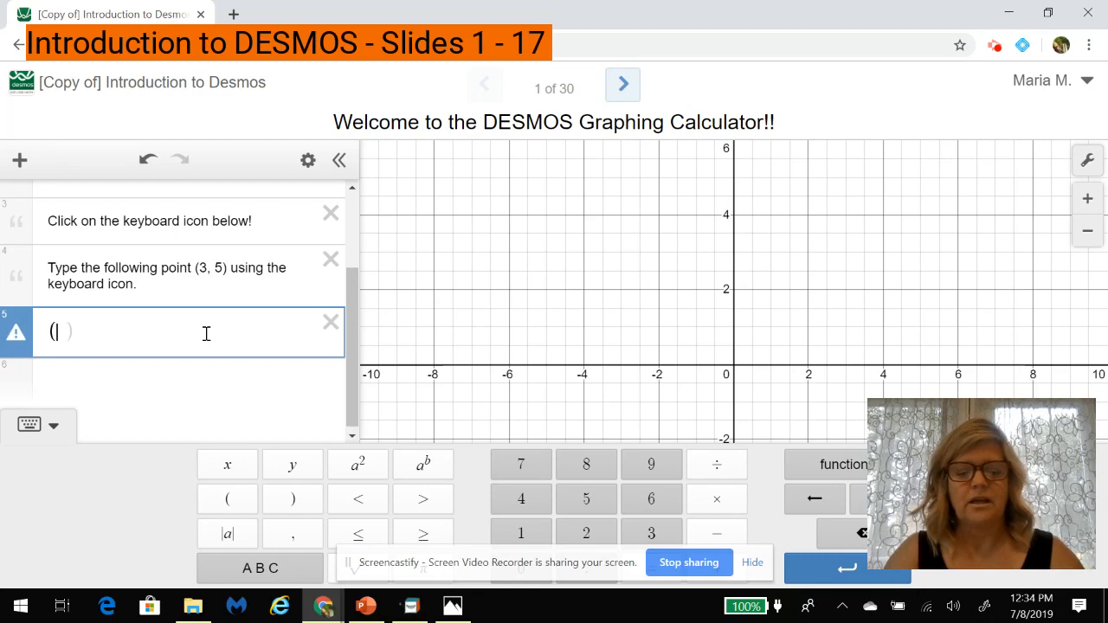
{"action": "type", "text": "3"}
{"action": "type", "text": ","}
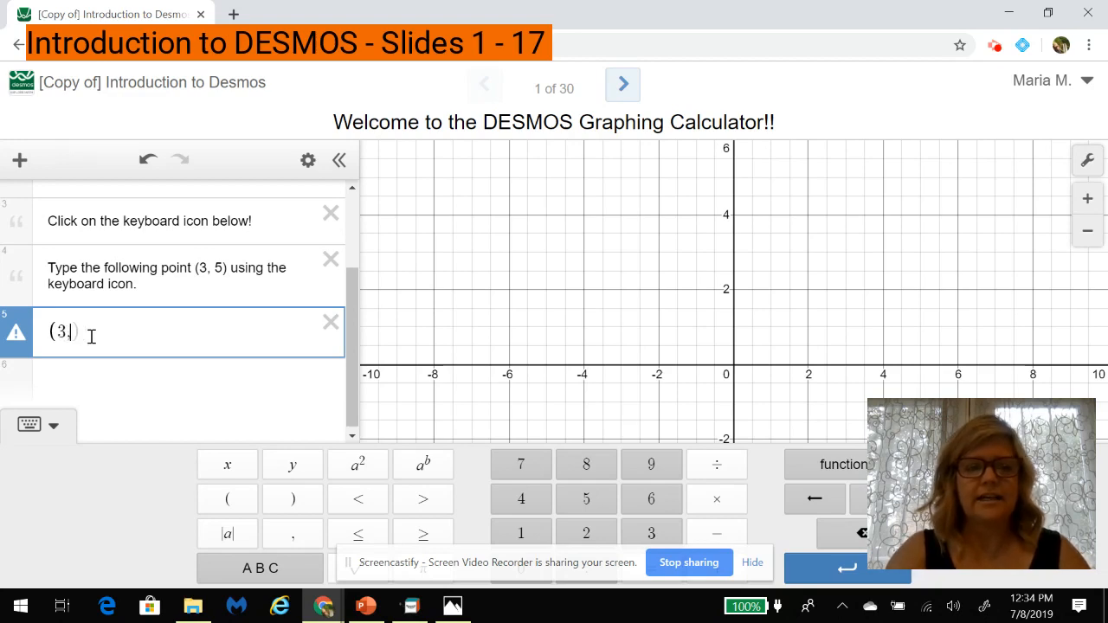
{"action": "type", "text": "5"}
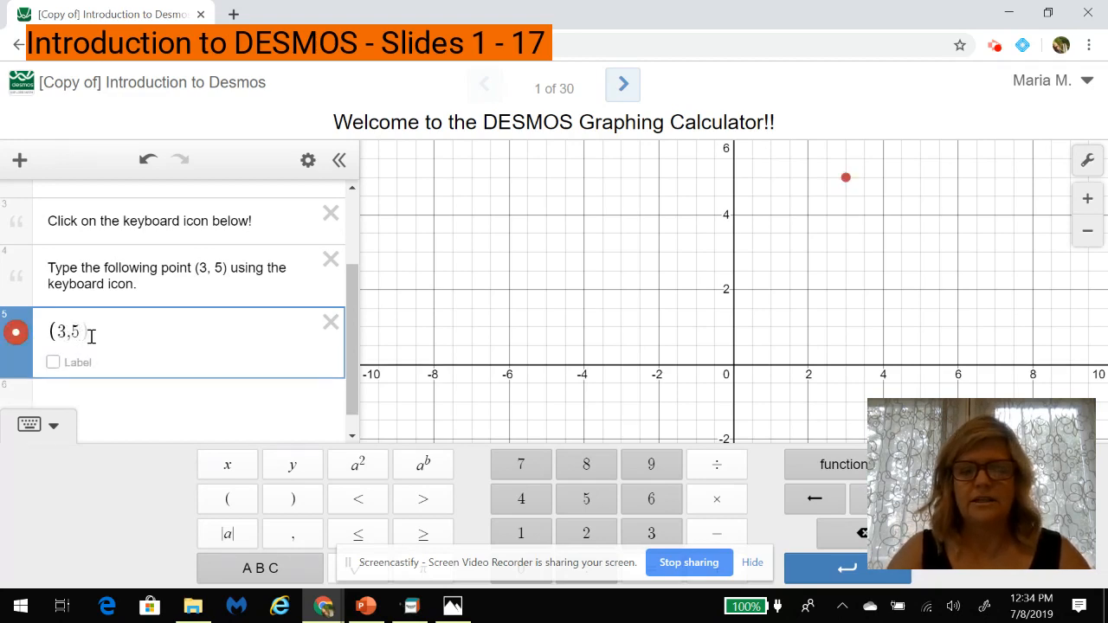
{"action": "type", "text": ")"}
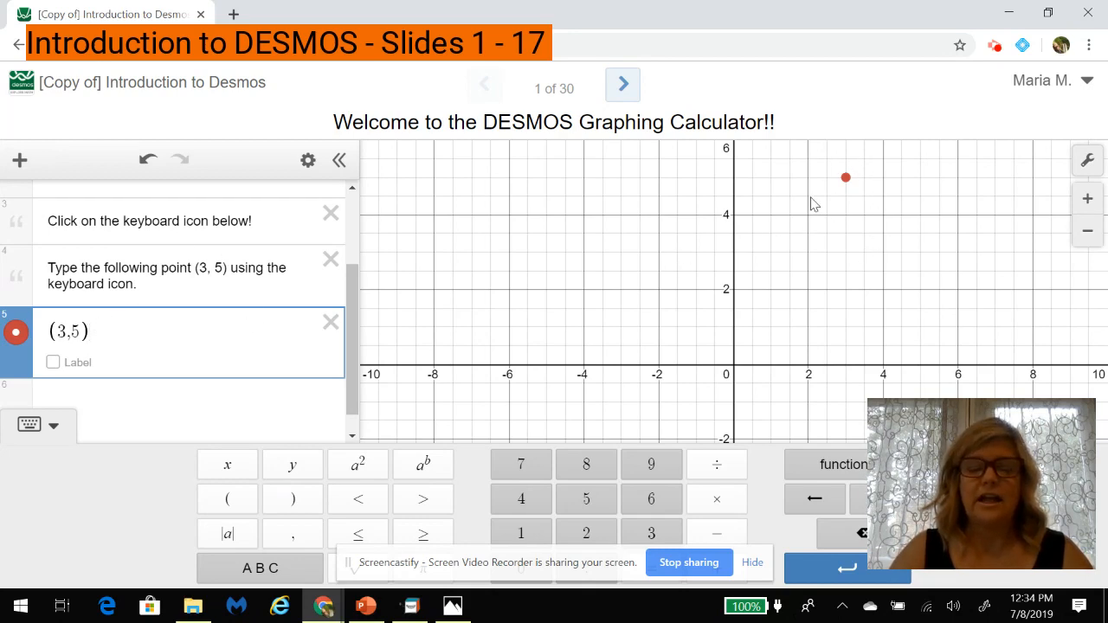
{"action": "left_click", "coordinate": [52, 425]}
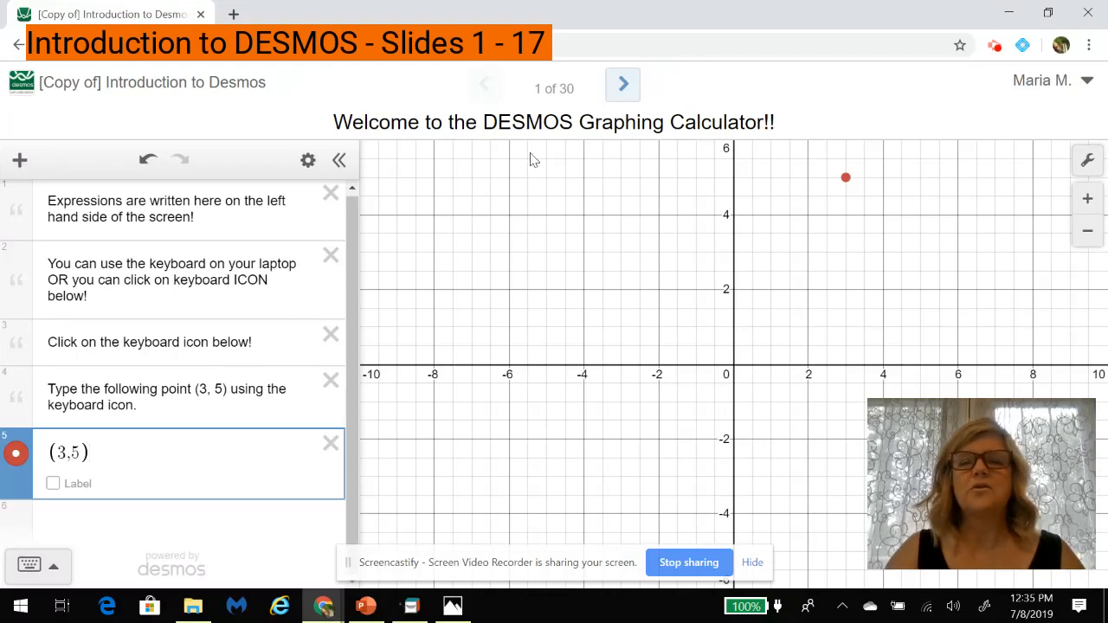
- Go to slide 2 and answer the first question with "The Expression List is located on the LEFT hand side of DESMOS."
{"action": "left_click", "coordinate": [623, 85]}
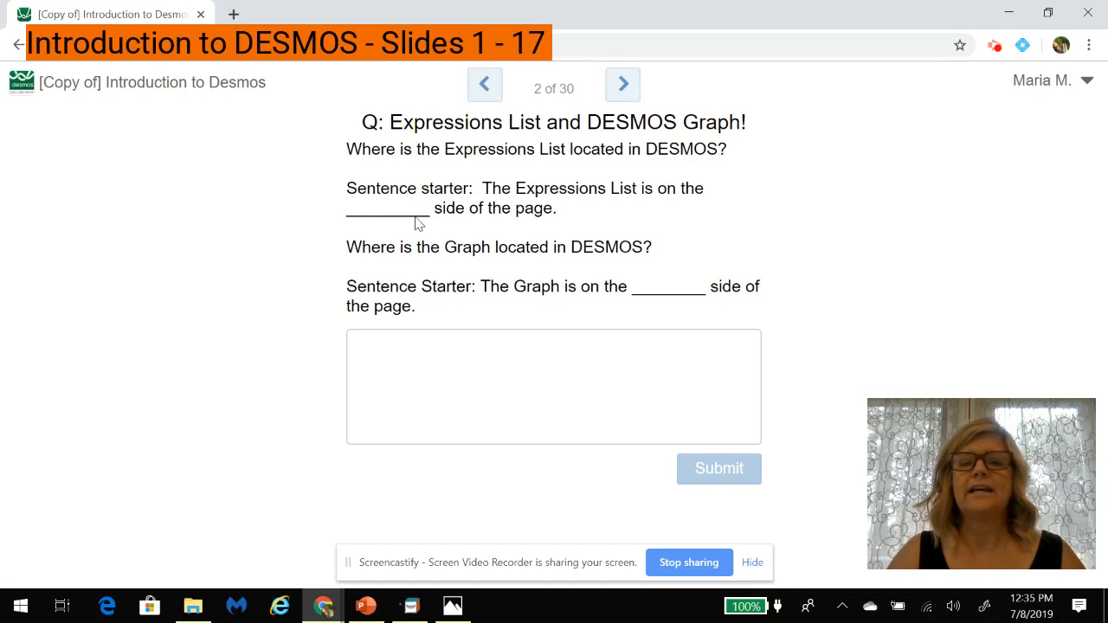
{"action": "left_click", "coordinate": [426, 349]}
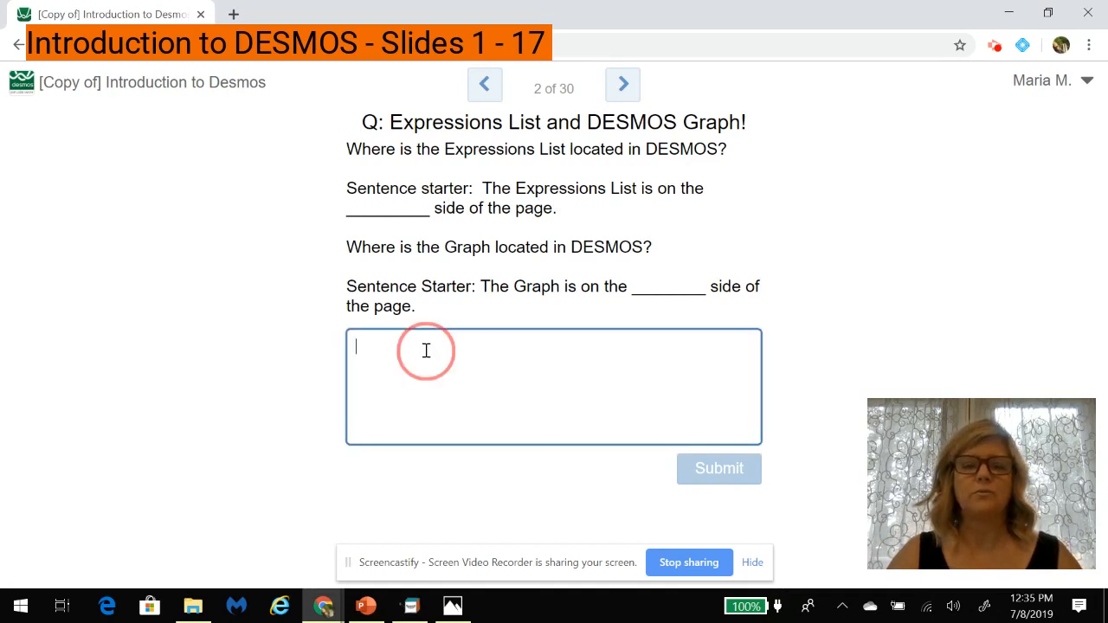
{"action": "type", "text": "The"}
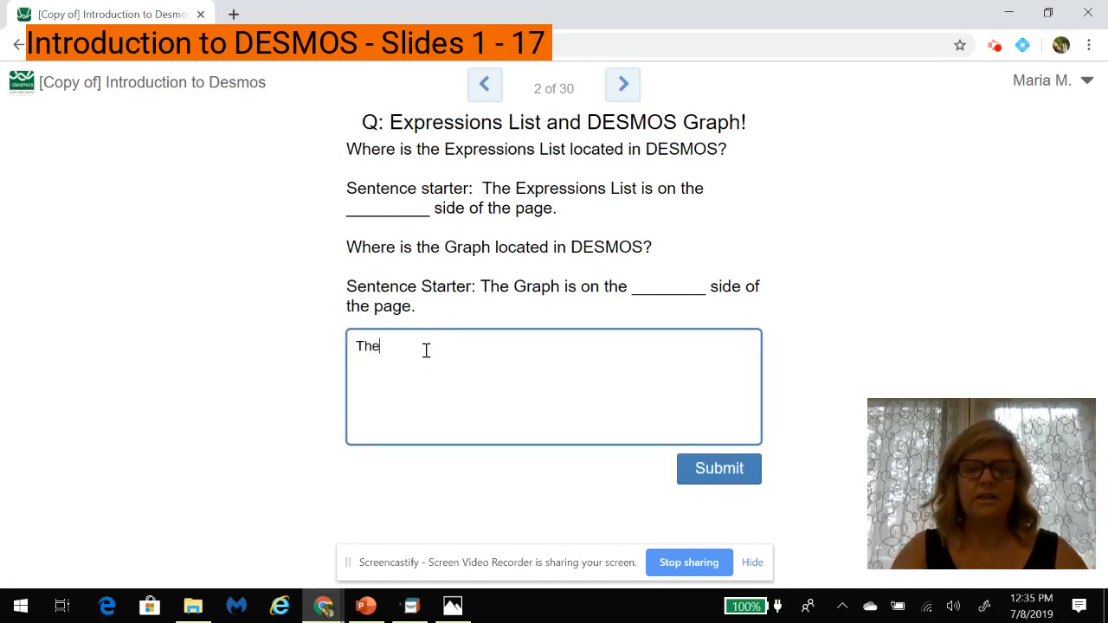
{"action": "type", "text": " Expression List"}
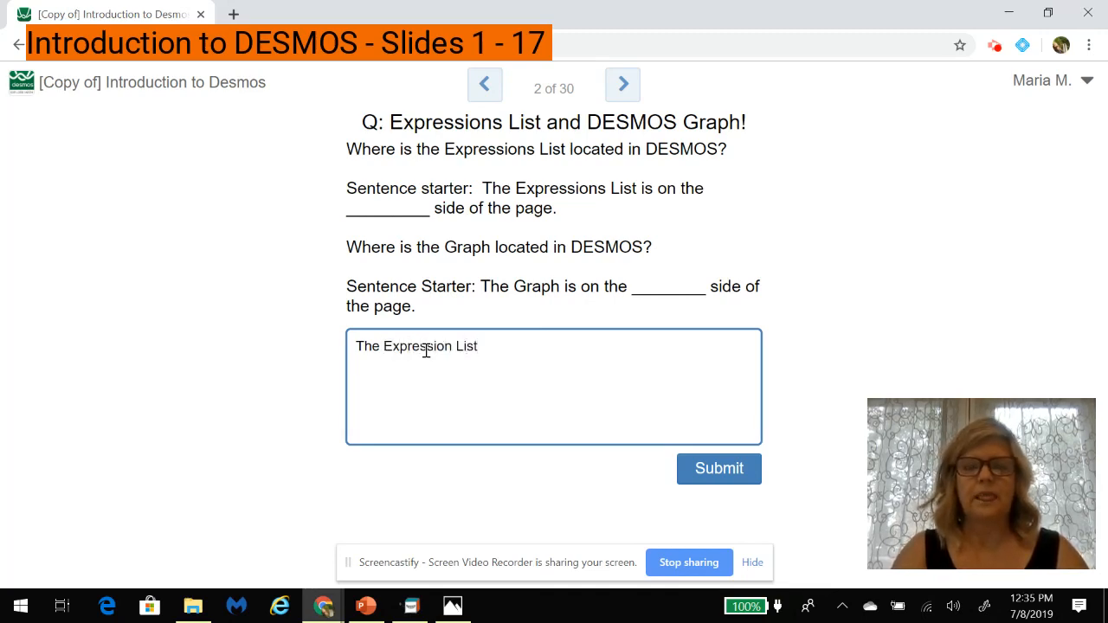
{"action": "type", "text": "is locate"}
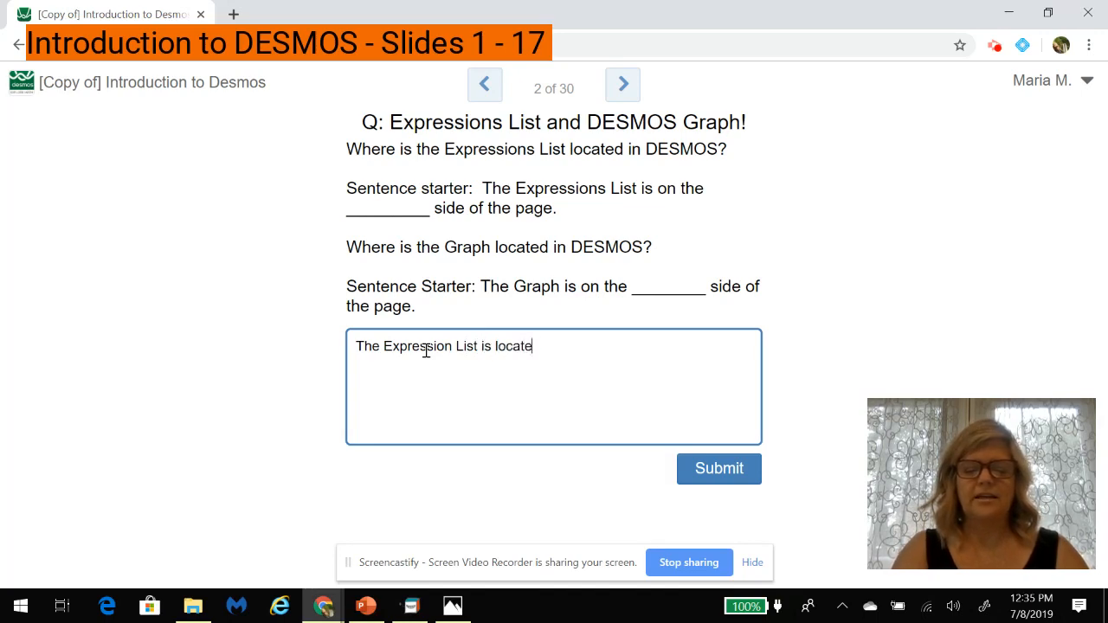
{"action": "type", "text": "d on the "}
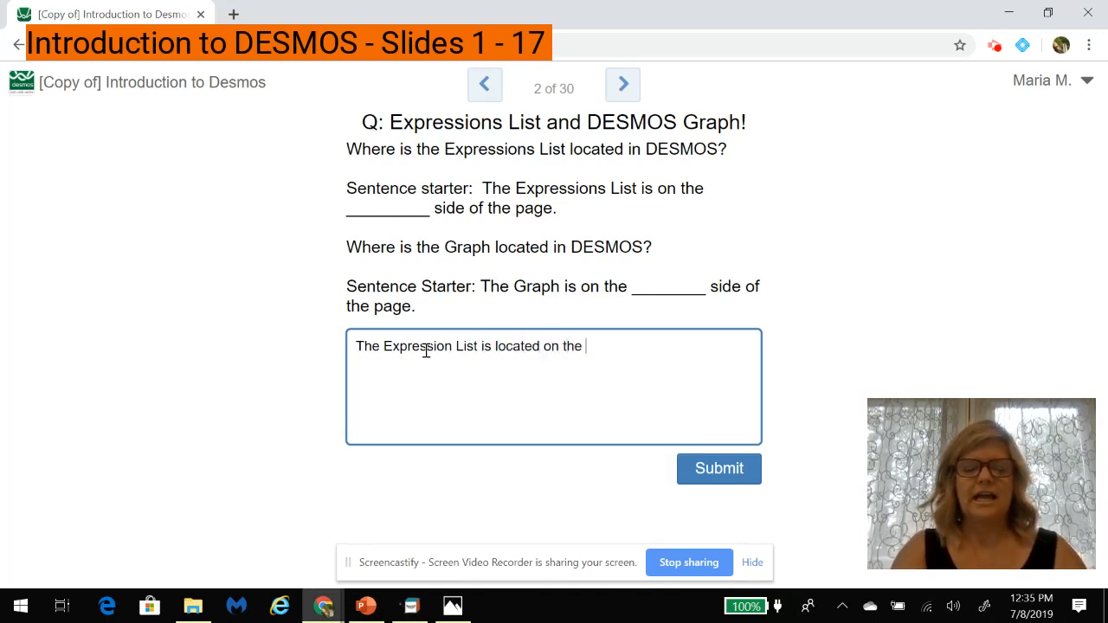
{"action": "type", "text": "LEFT"}
{"action": "type", "text": "hand side o"}
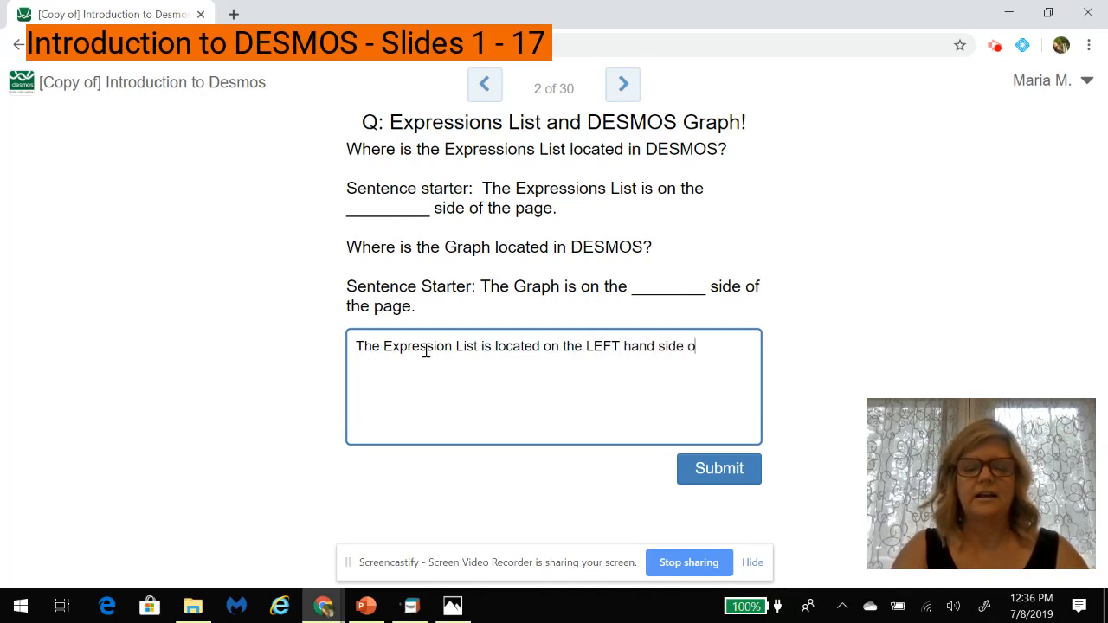
{"action": "type", "text": "f DESMOS"}
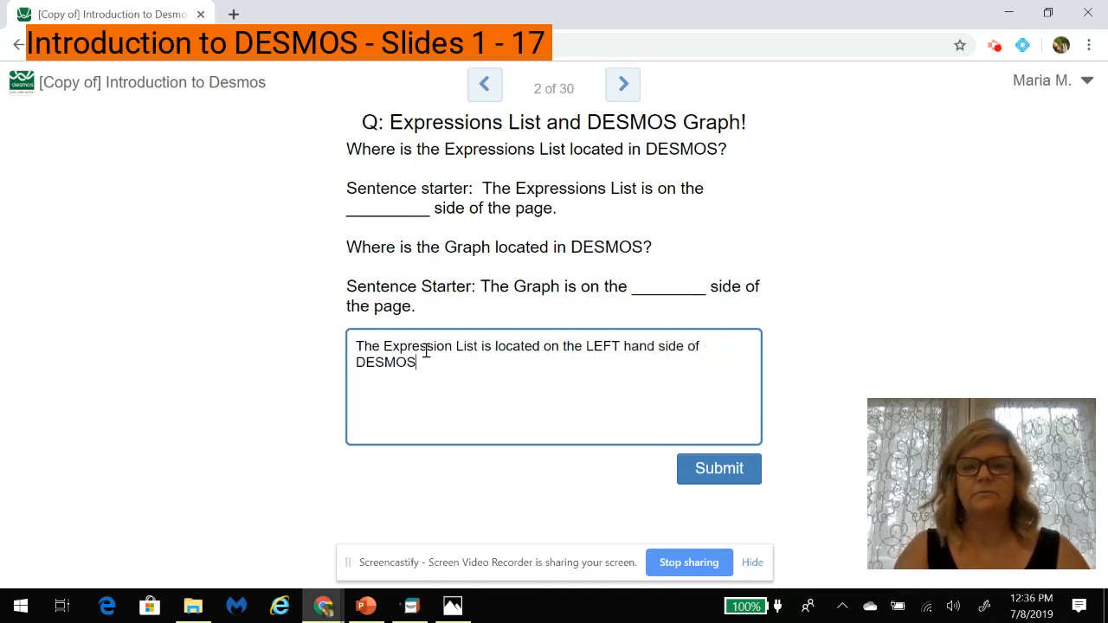
{"action": "type", "text": "."}
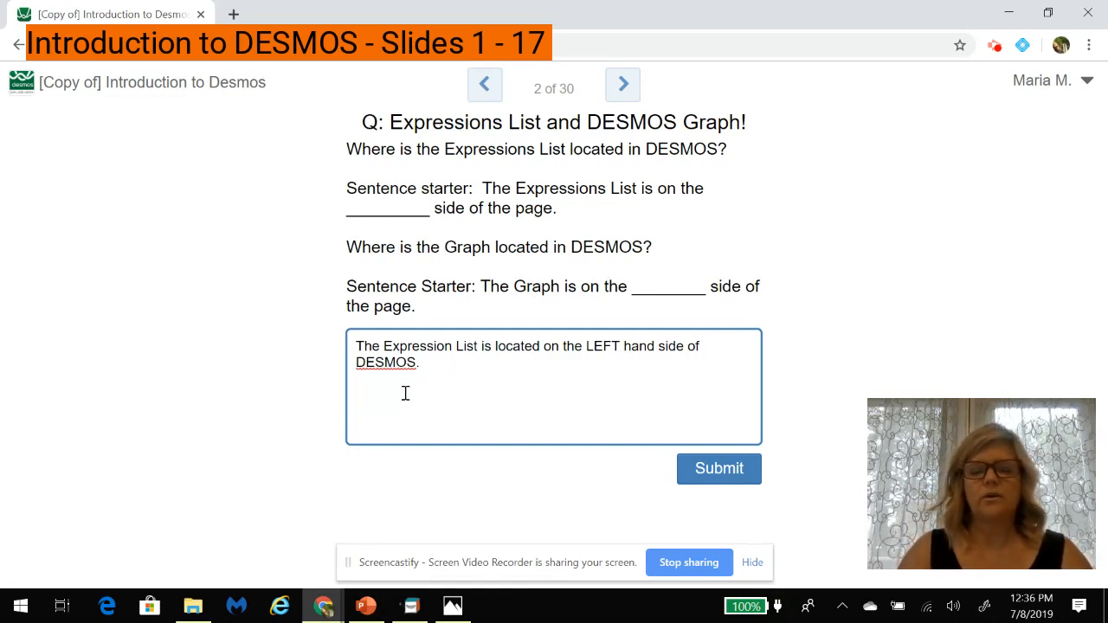
- Add the paragraph "The graph in DESMOS appears on the right hand side of the page." to the answer and submit it
{"action": "type", "text": "The graph i"}
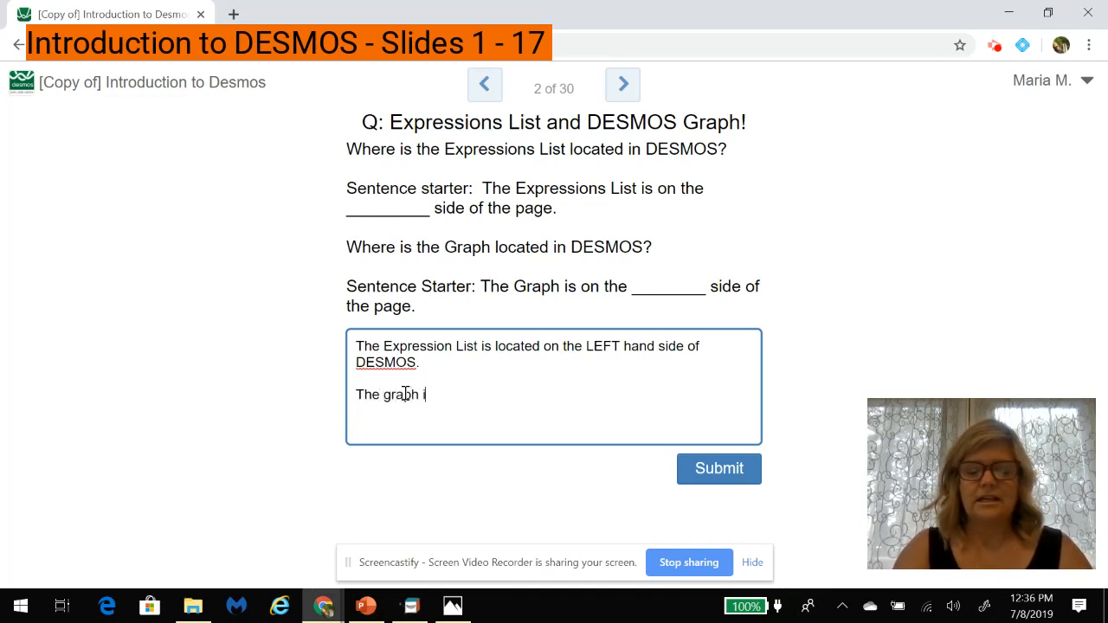
{"action": "type", "text": "n DESMOS "}
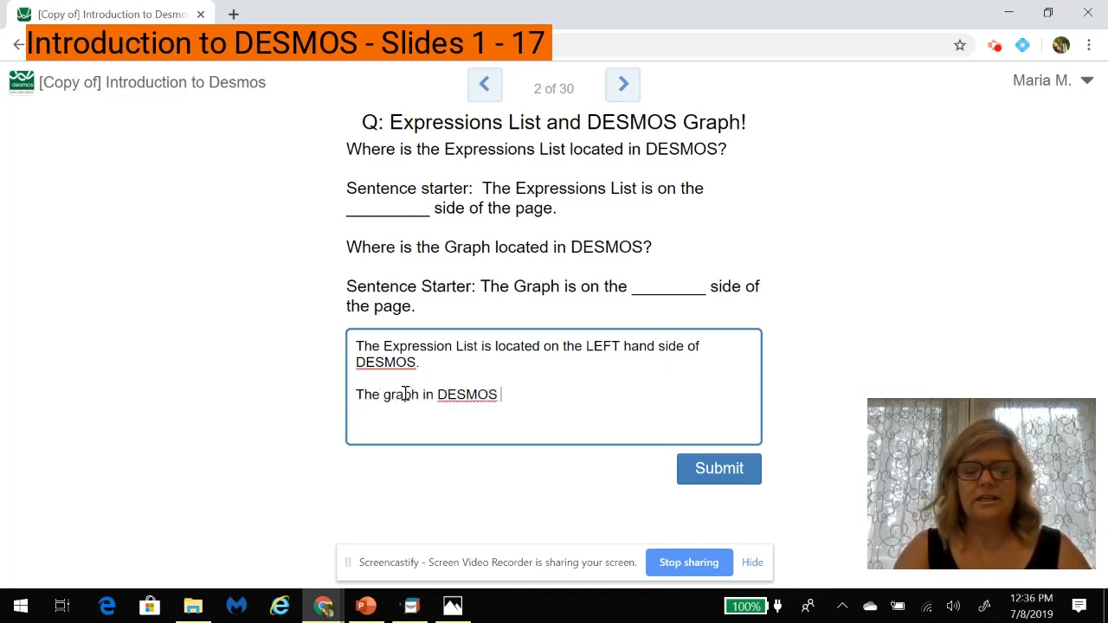
{"action": "type", "text": "appears on "}
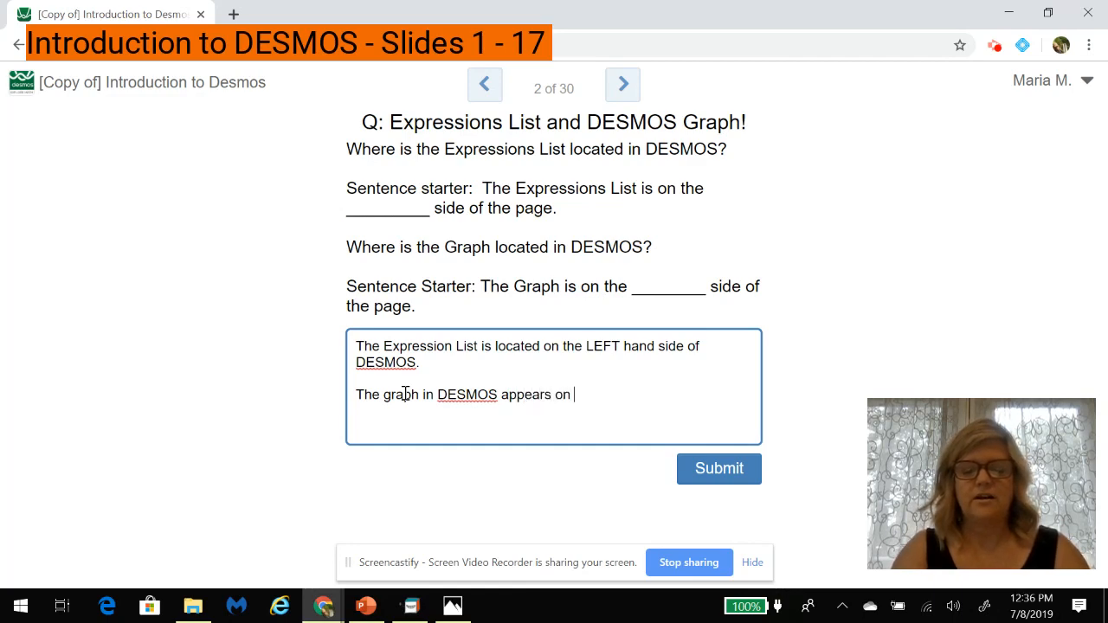
{"action": "type", "text": "the right han"}
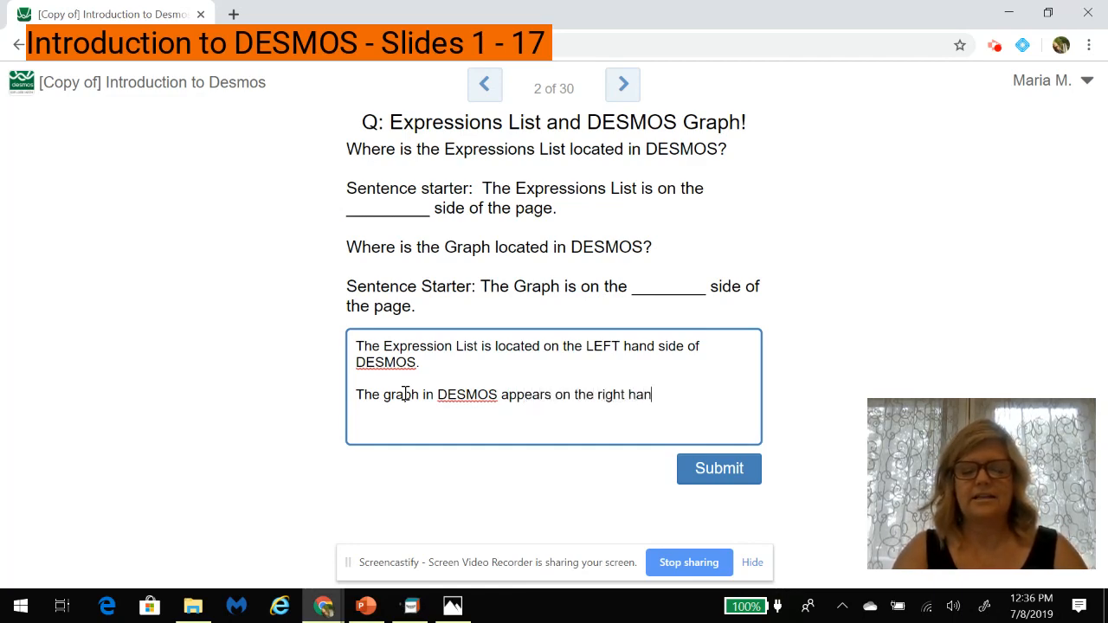
{"action": "type", "text": "d side of th"}
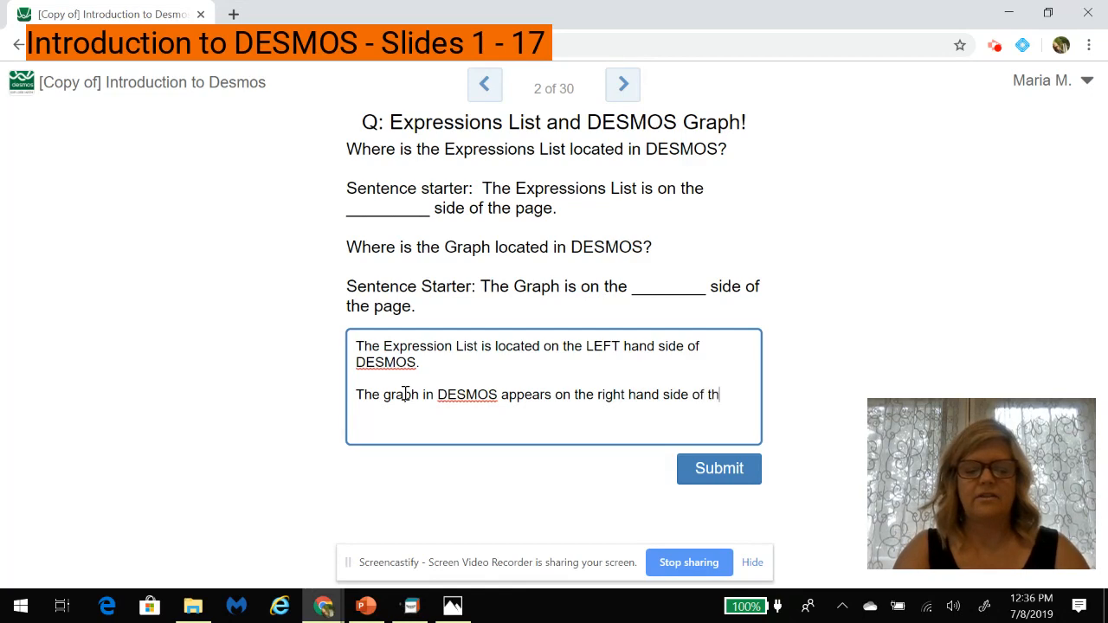
{"action": "type", "text": "e page."}
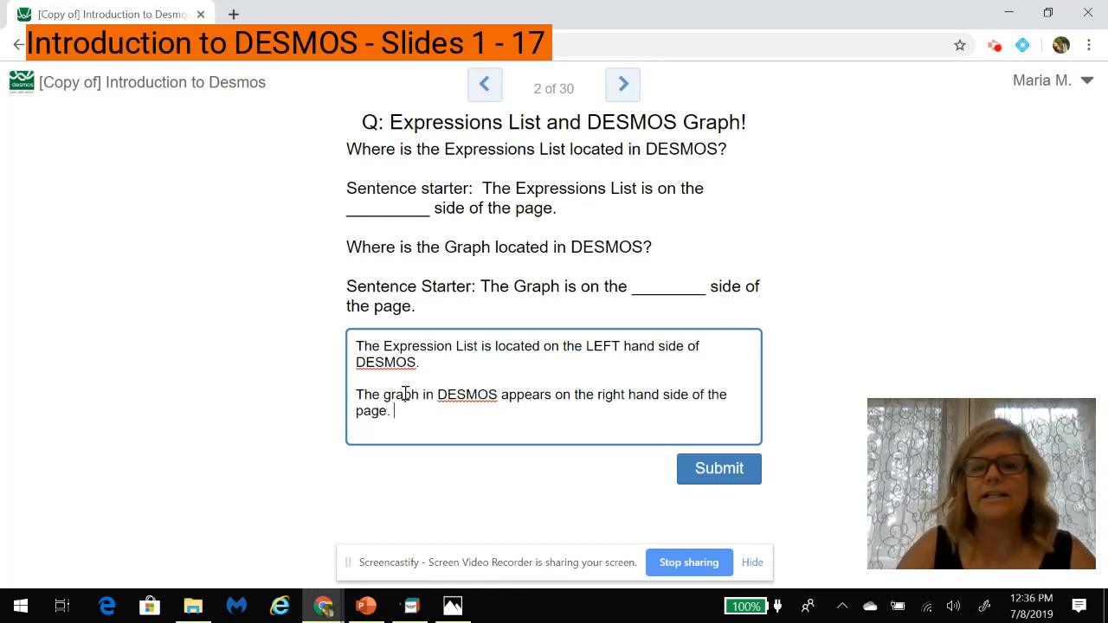
{"action": "left_click", "coordinate": [708, 470]}
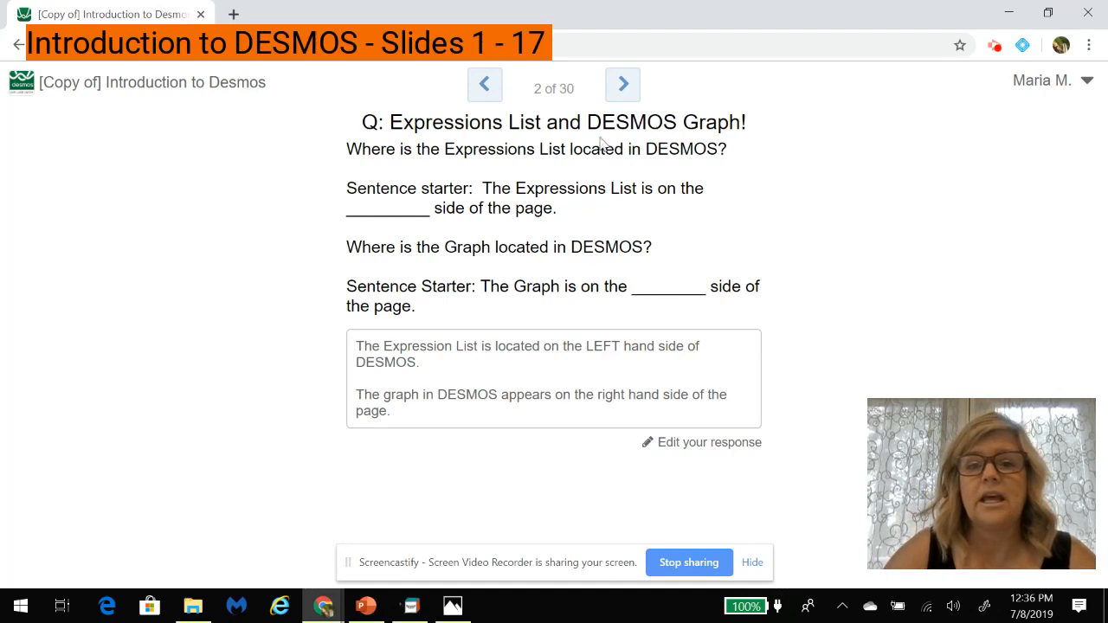
- Go to slide 3 and plot the ordered pair (5,4) on the empty expression line 4
{"action": "left_click", "coordinate": [623, 84]}
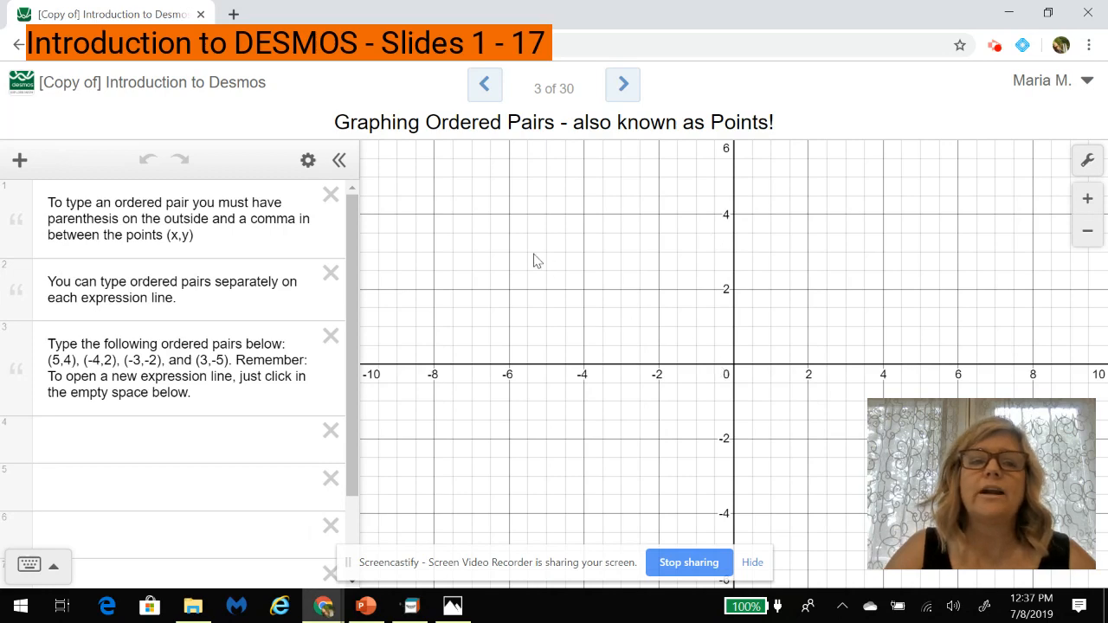
{"action": "left_click", "coordinate": [251, 189]}
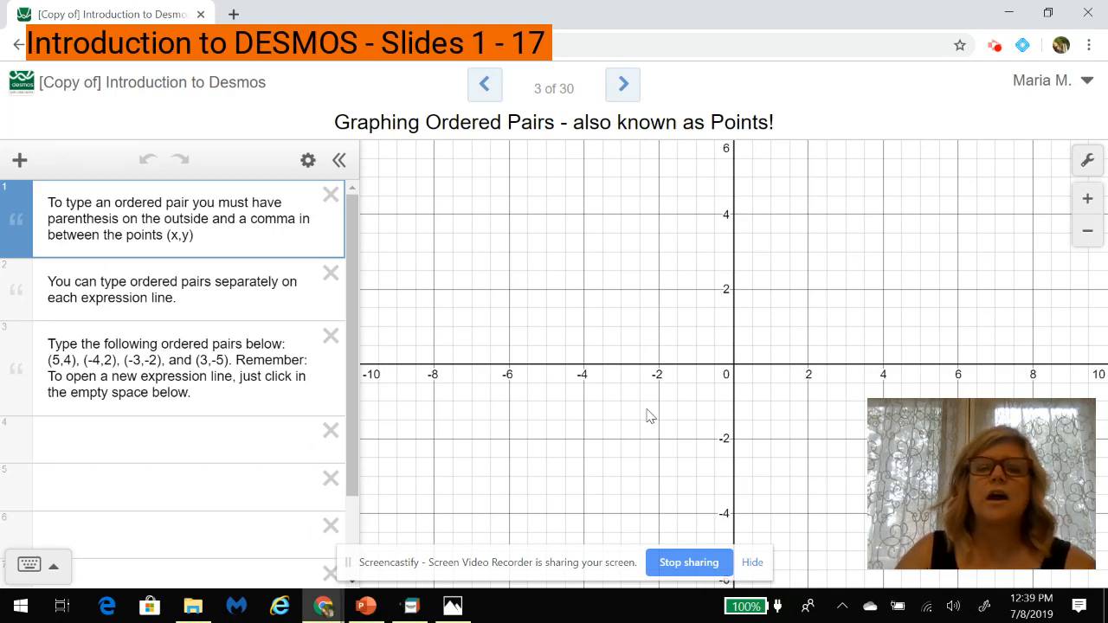
{"action": "left_click", "coordinate": [173, 444]}
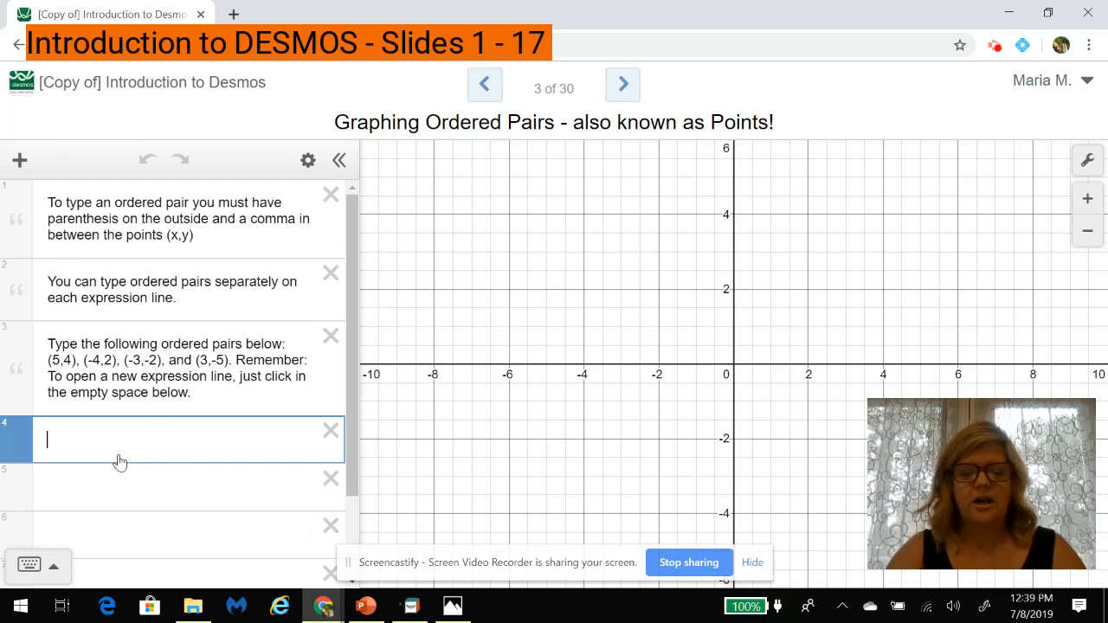
{"action": "type", "text": "("}
{"action": "type", "text": "5,"}
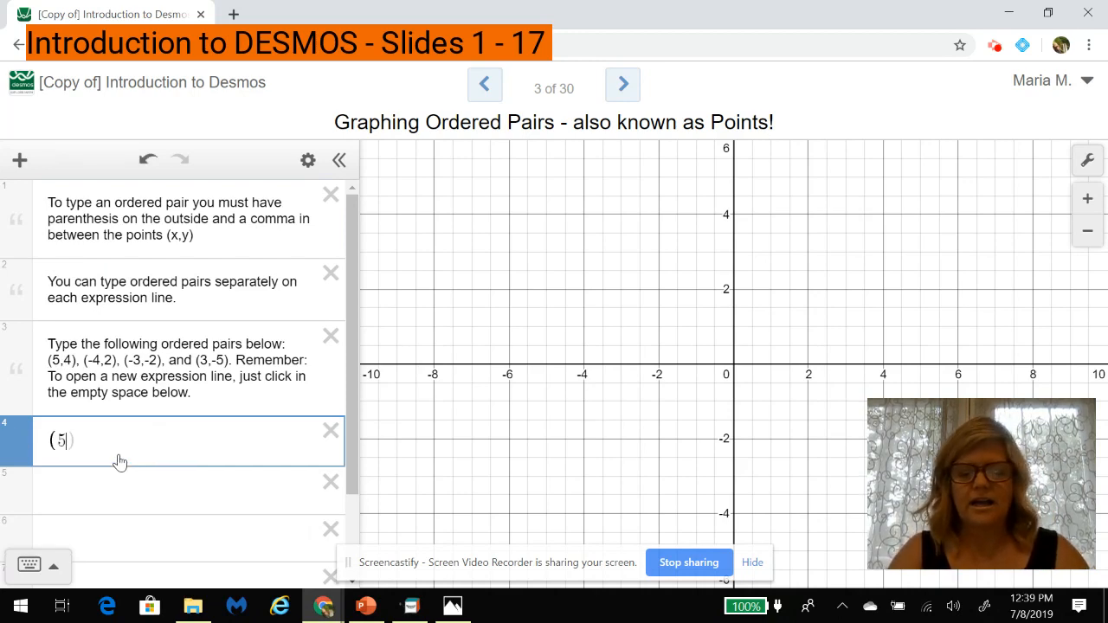
{"action": "type", "text": "4)"}
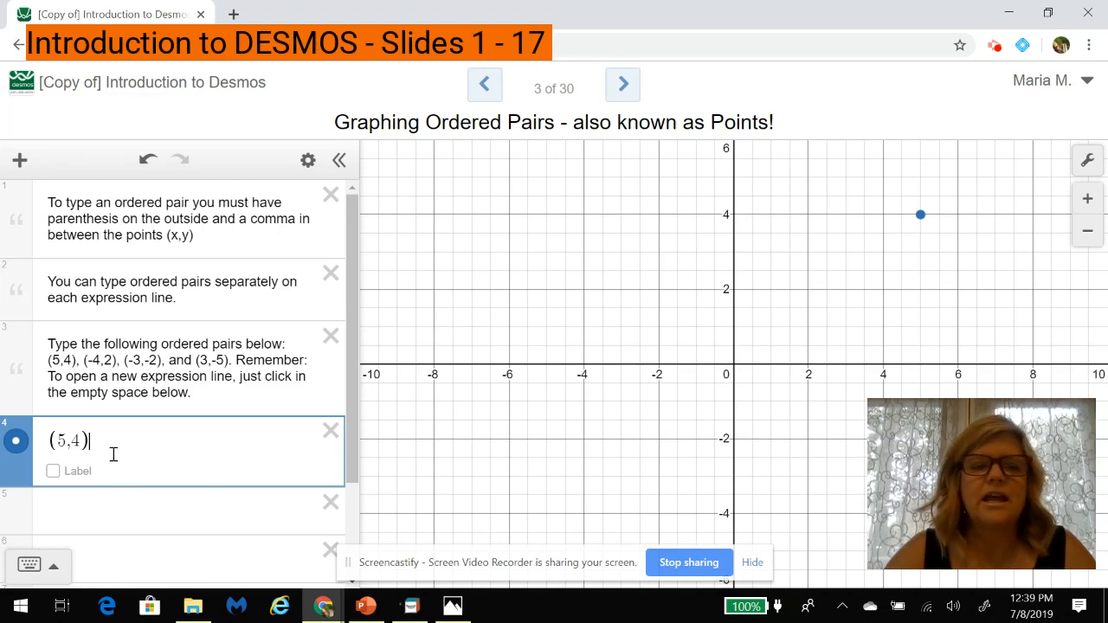
- Show the coordinates of the point (5,4) on the graph and plot the ordered pair (-4,2) on expression line 5
{"action": "left_click", "coordinate": [921, 217]}
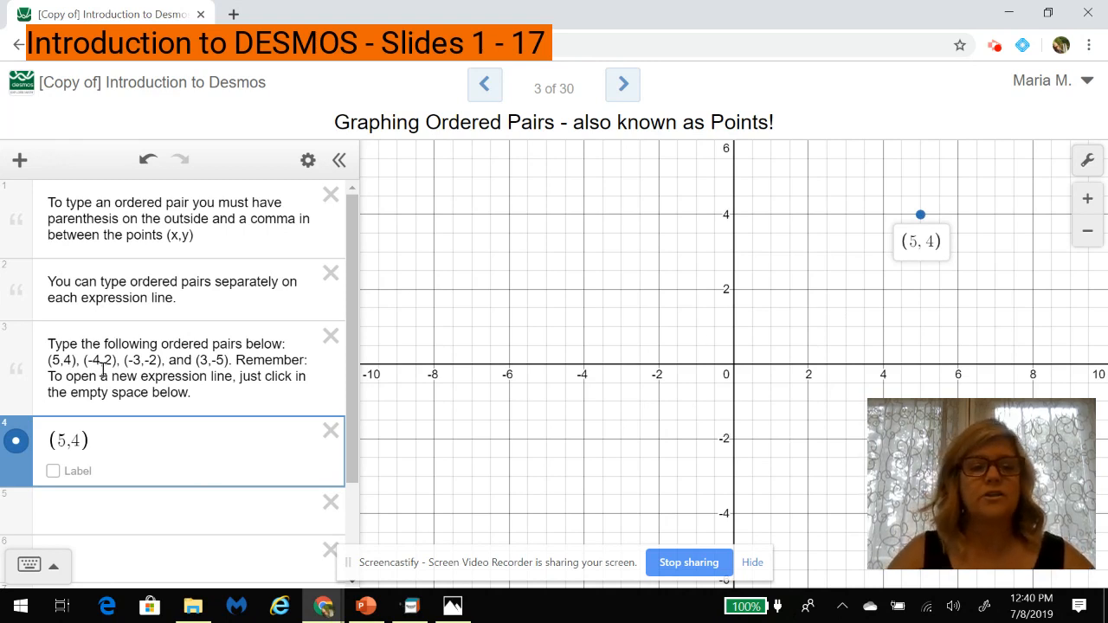
{"action": "left_click", "coordinate": [104, 522]}
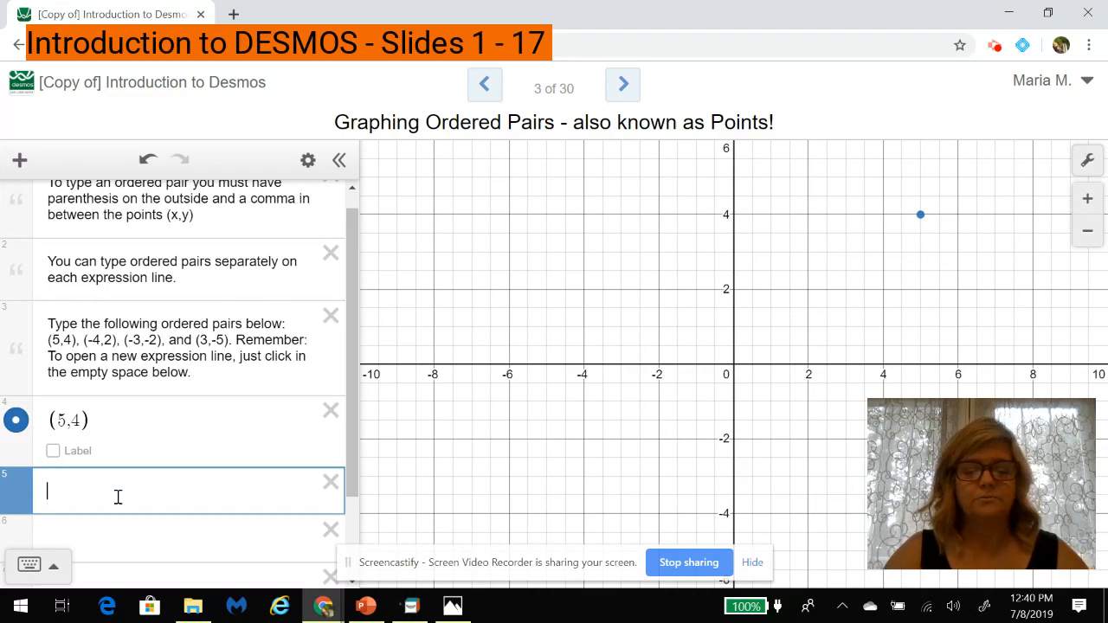
{"action": "type", "text": "(-4"}
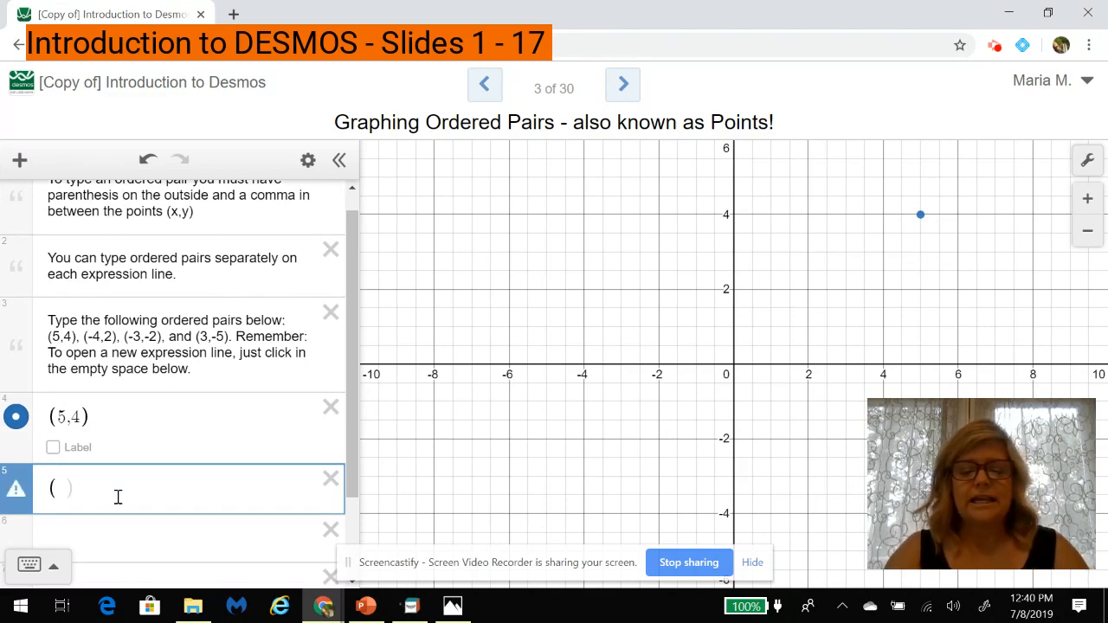
{"action": "type", "text": ","}
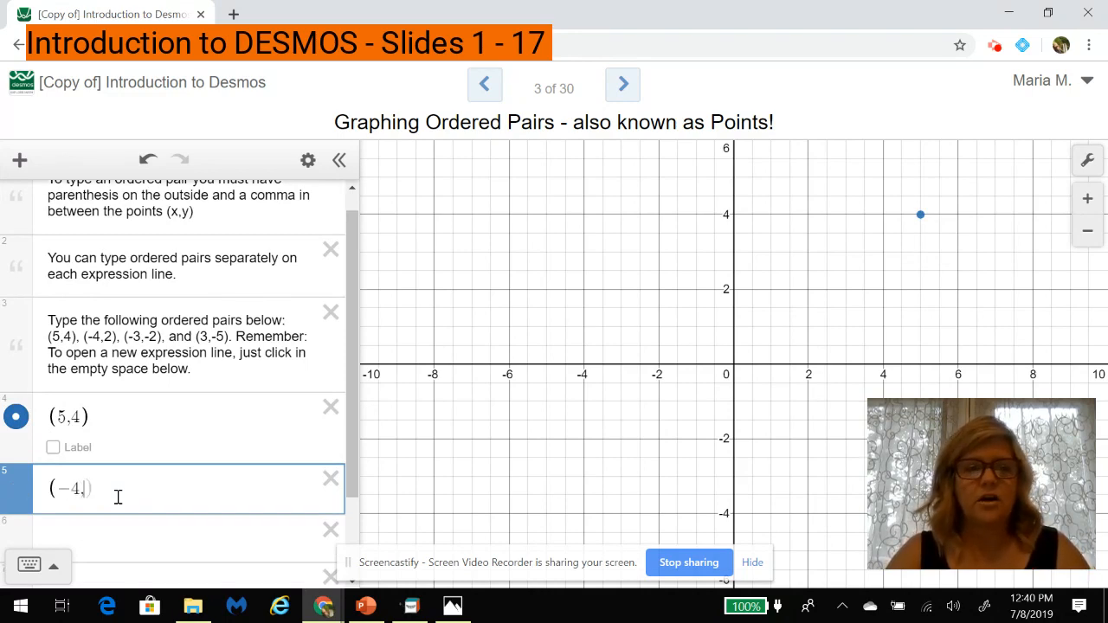
{"action": "type", "text": "2"}
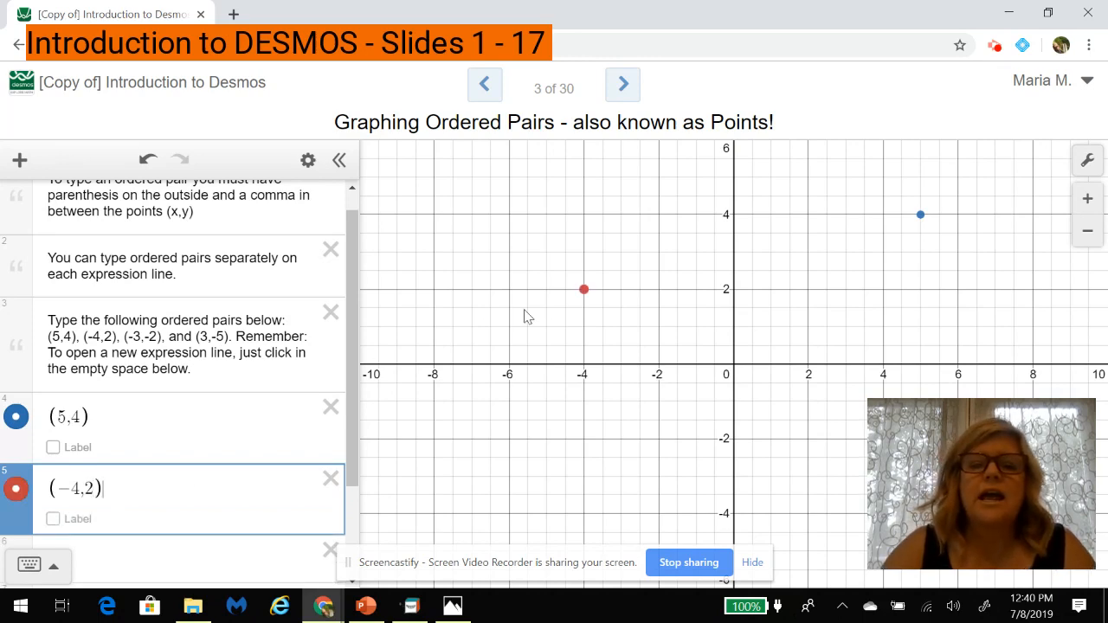
- Display the coordinate labels of the points (-4,2) and (5,4) on the graph and dismiss the browser notification
{"action": "left_click", "coordinate": [585, 291]}
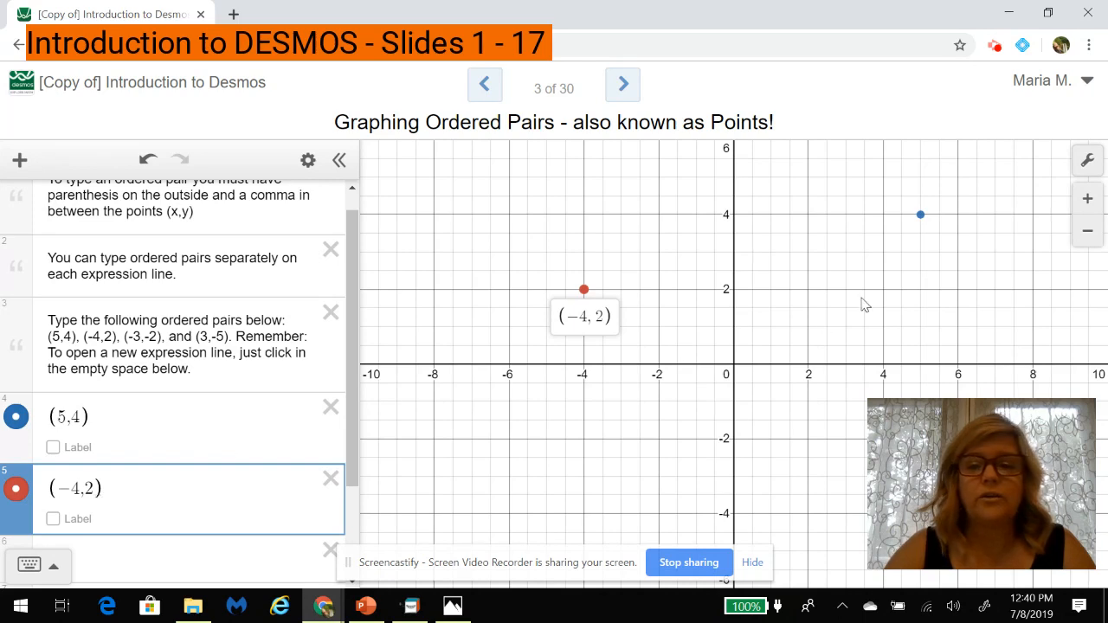
{"action": "left_click", "coordinate": [922, 217]}
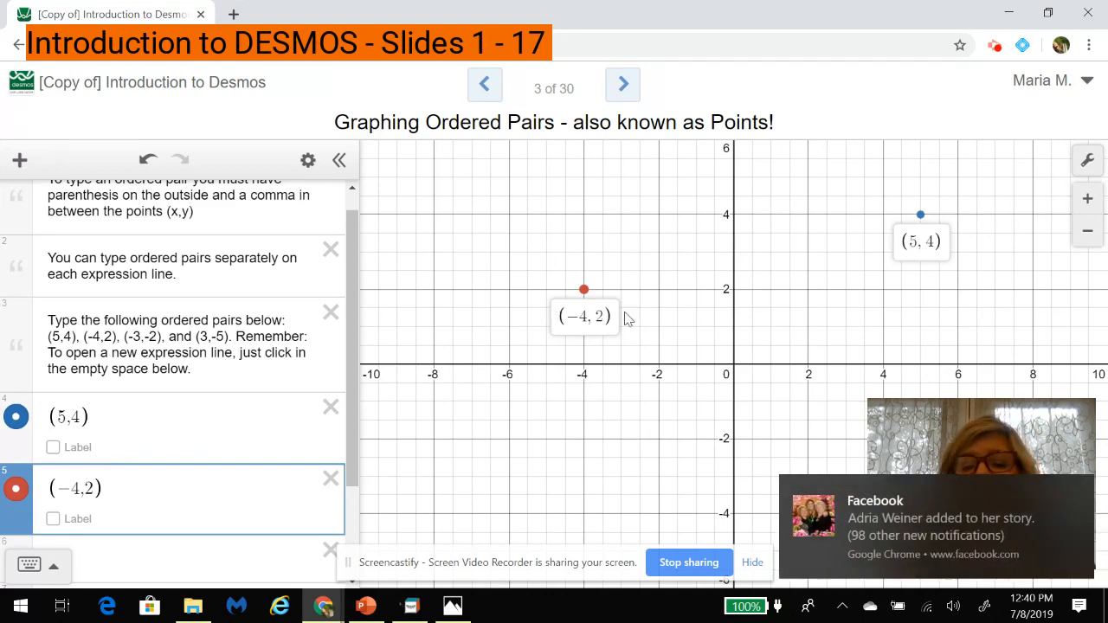
{"action": "left_click", "coordinate": [1077, 491]}
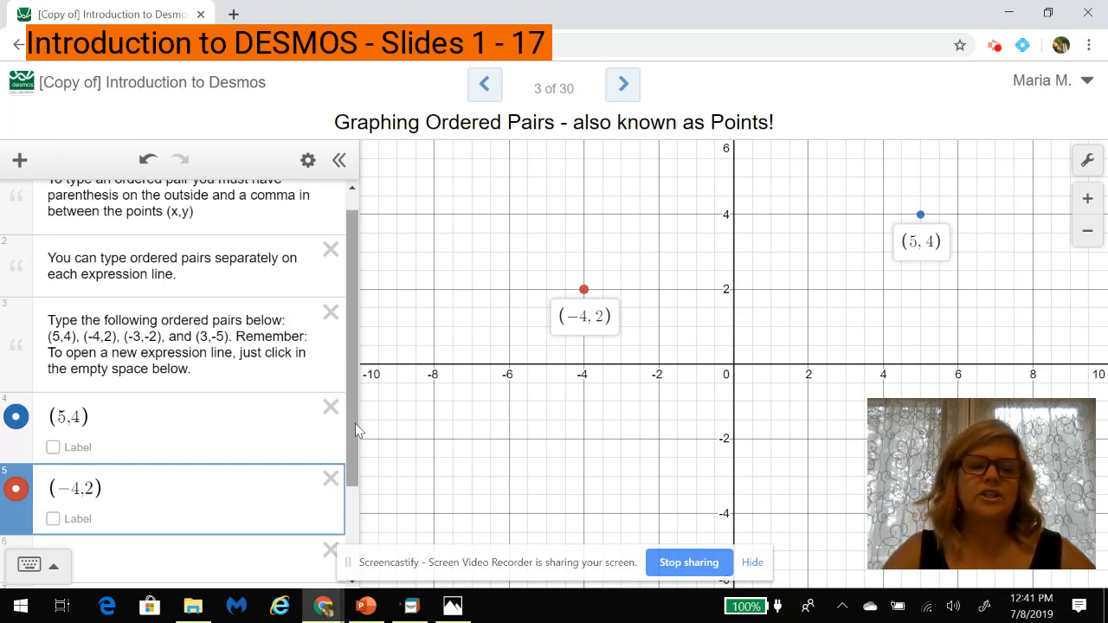
- Plot the ordered pair (-3,-2) on the empty expression line 6 and check its coordinates on the graph
{"action": "left_click_drag", "start_coordinate": [355, 430], "coordinate": [364, 492]}
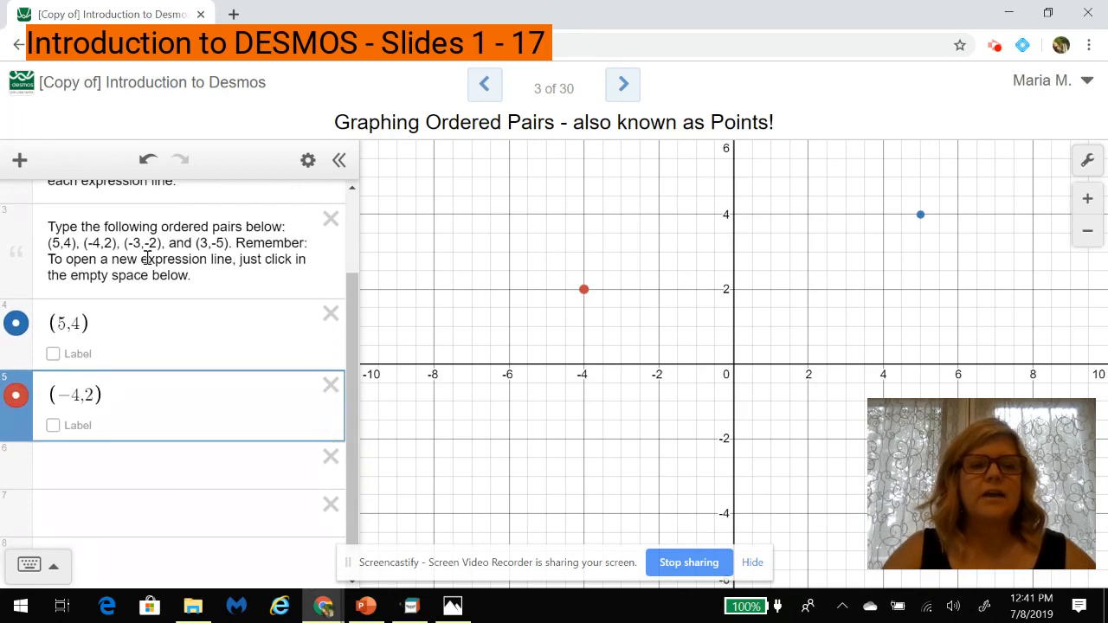
{"action": "left_click", "coordinate": [127, 467]}
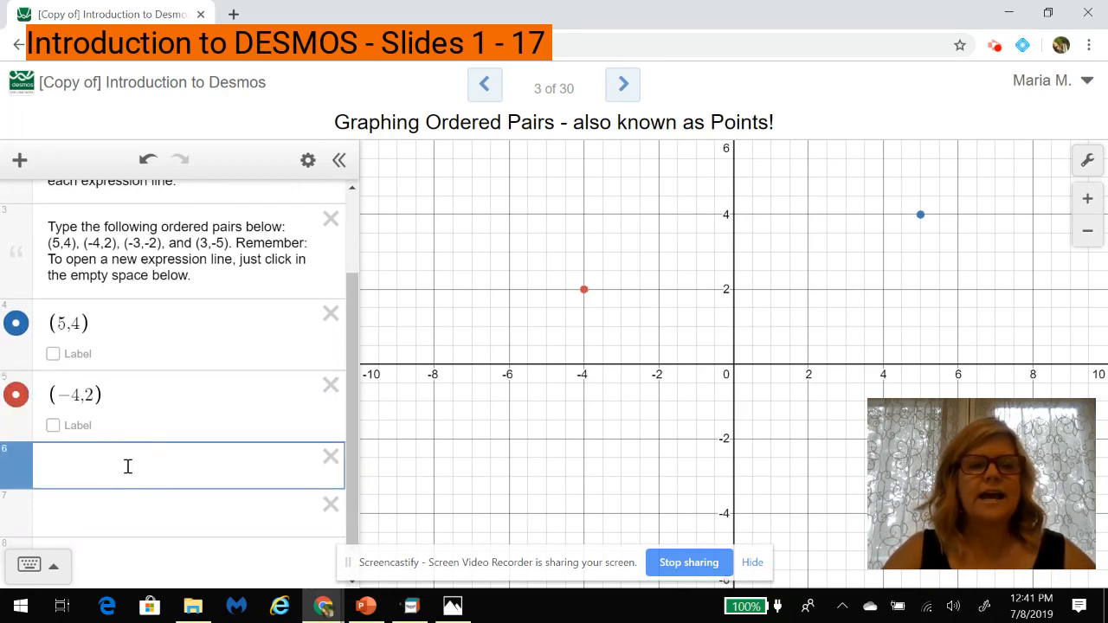
{"action": "type", "text": "("}
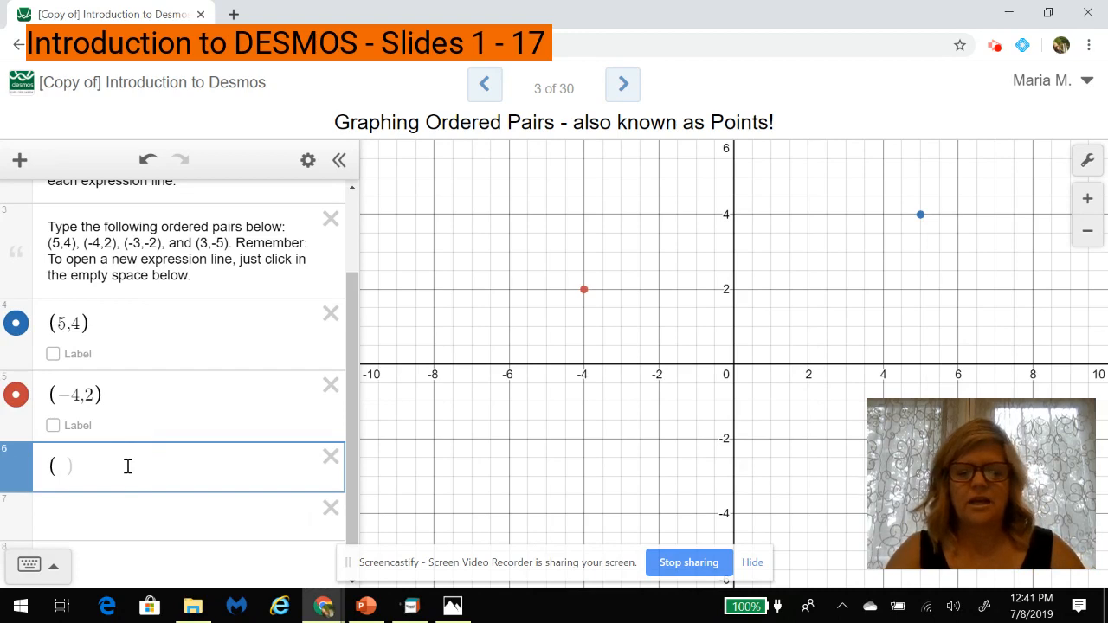
{"action": "type", "text": "-3,"}
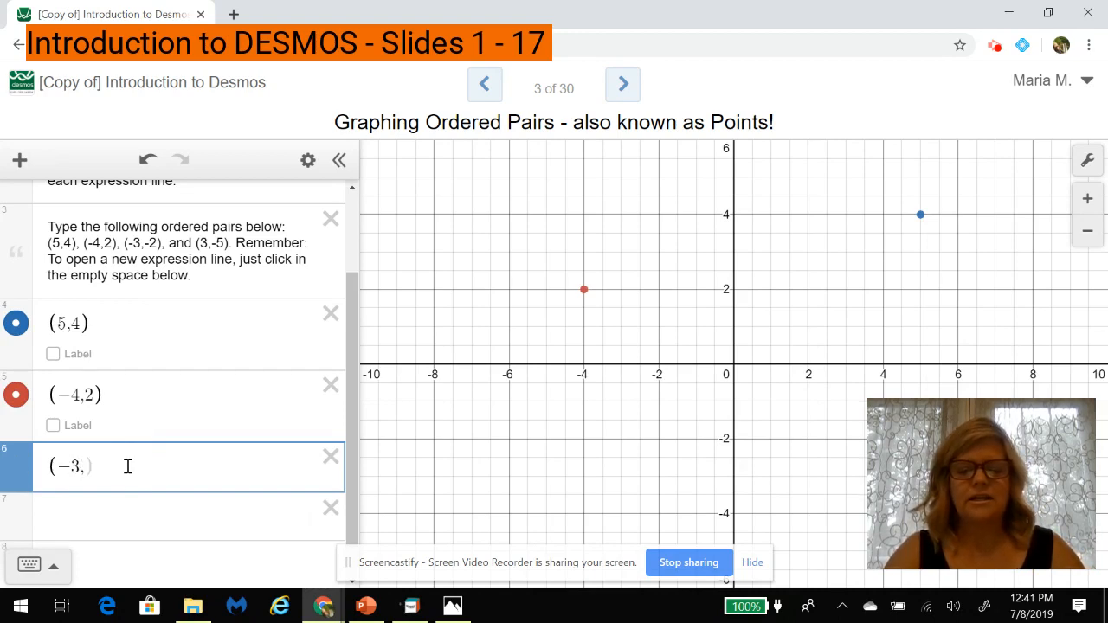
{"action": "type", "text": "-2"}
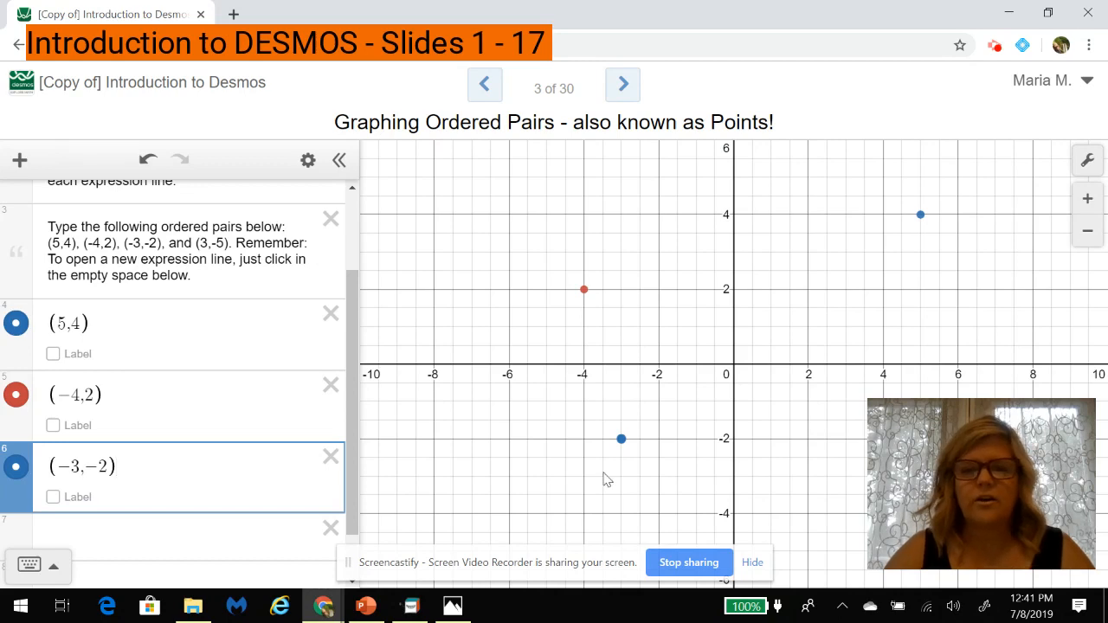
{"action": "left_click", "coordinate": [622, 441]}
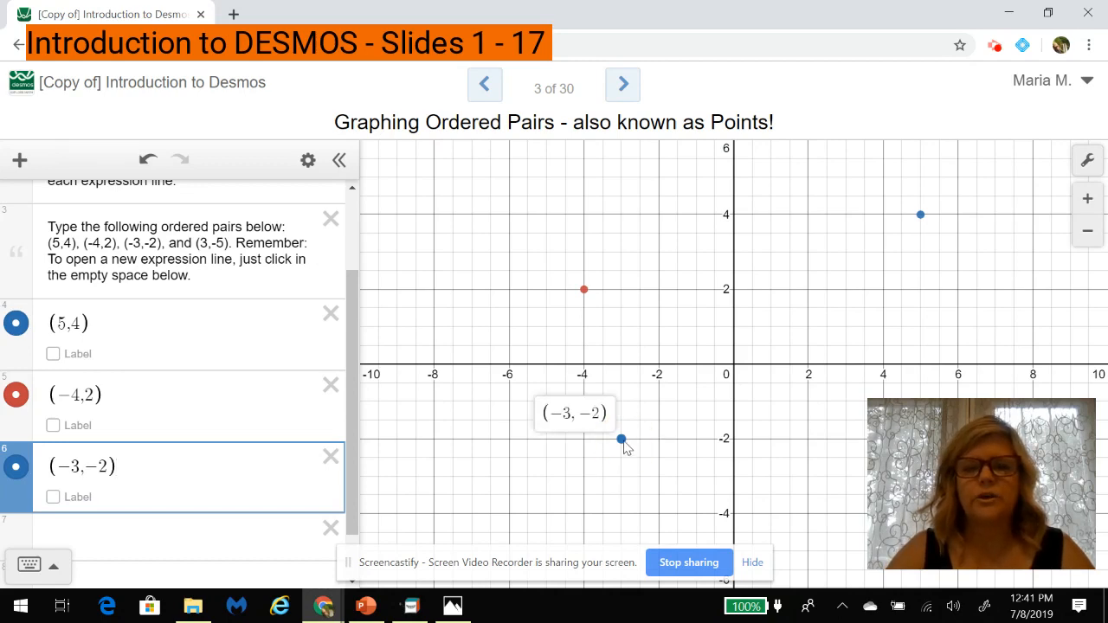
{"action": "left_click", "coordinate": [622, 440]}
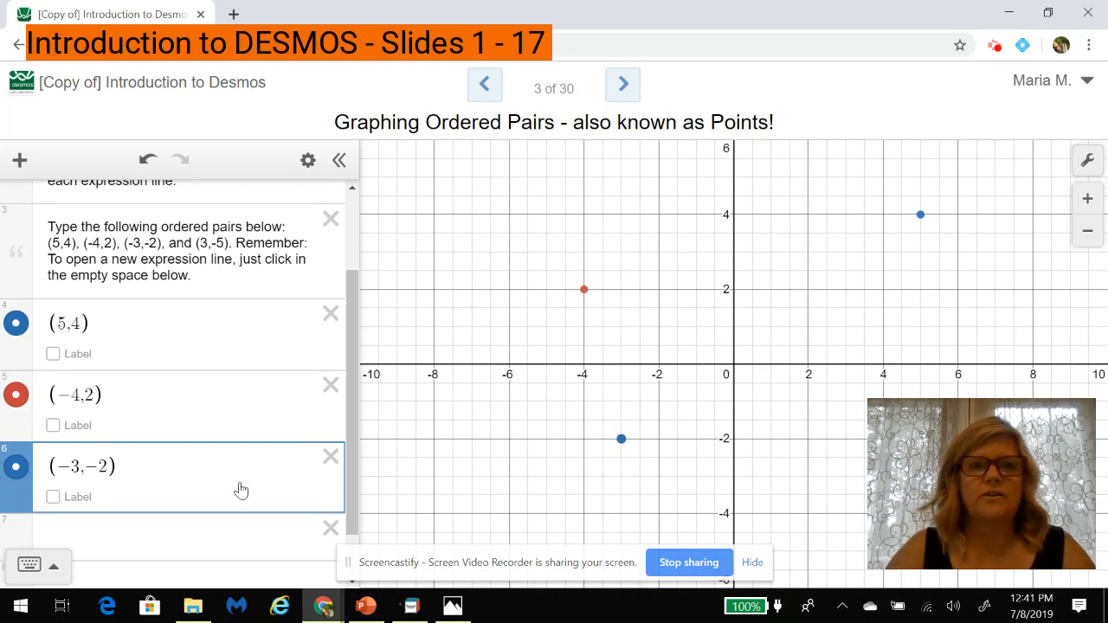
- Toggle the visibility of the point (-3,-2) on expression line 6 off and on repeatedly
{"action": "left_click", "coordinate": [26, 473]}
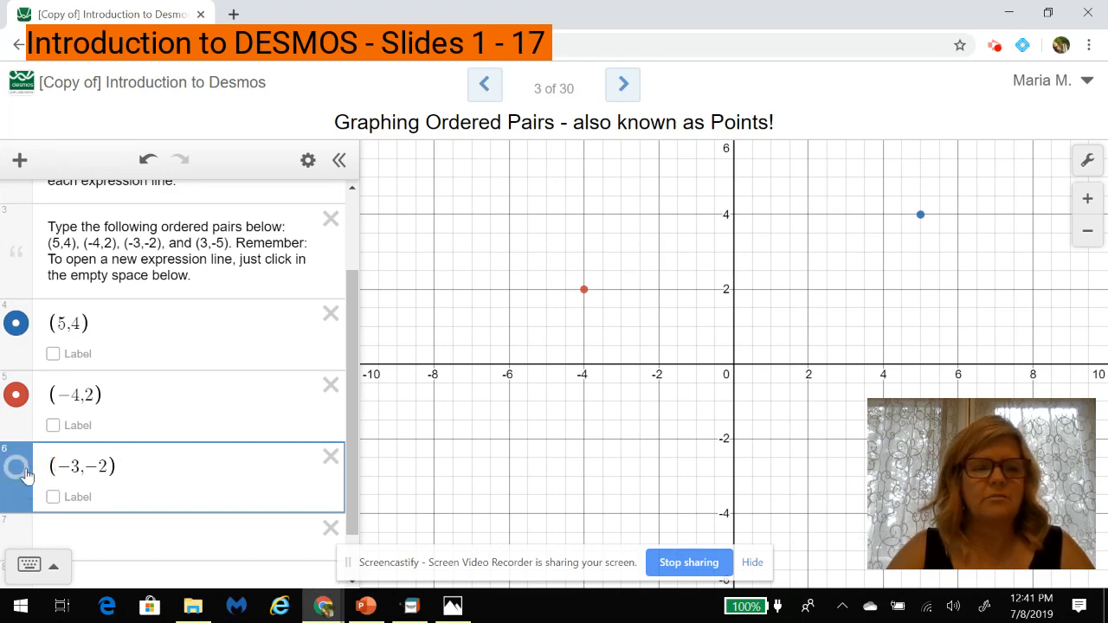
{"action": "left_click", "coordinate": [26, 474]}
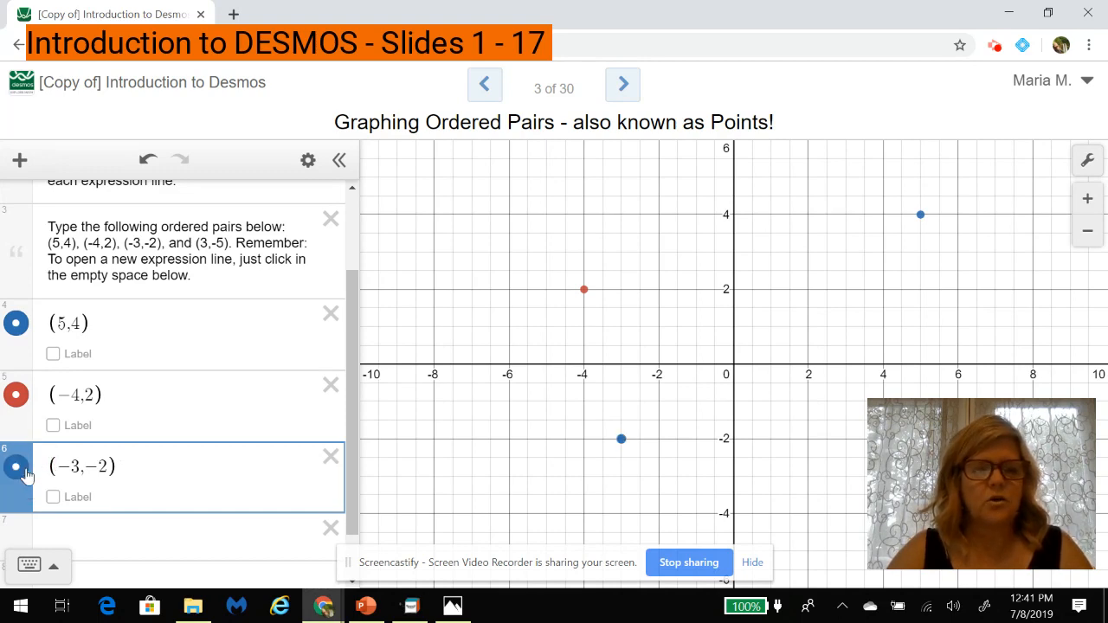
{"action": "left_click", "coordinate": [26, 473]}
{"action": "left_click", "coordinate": [26, 473]}
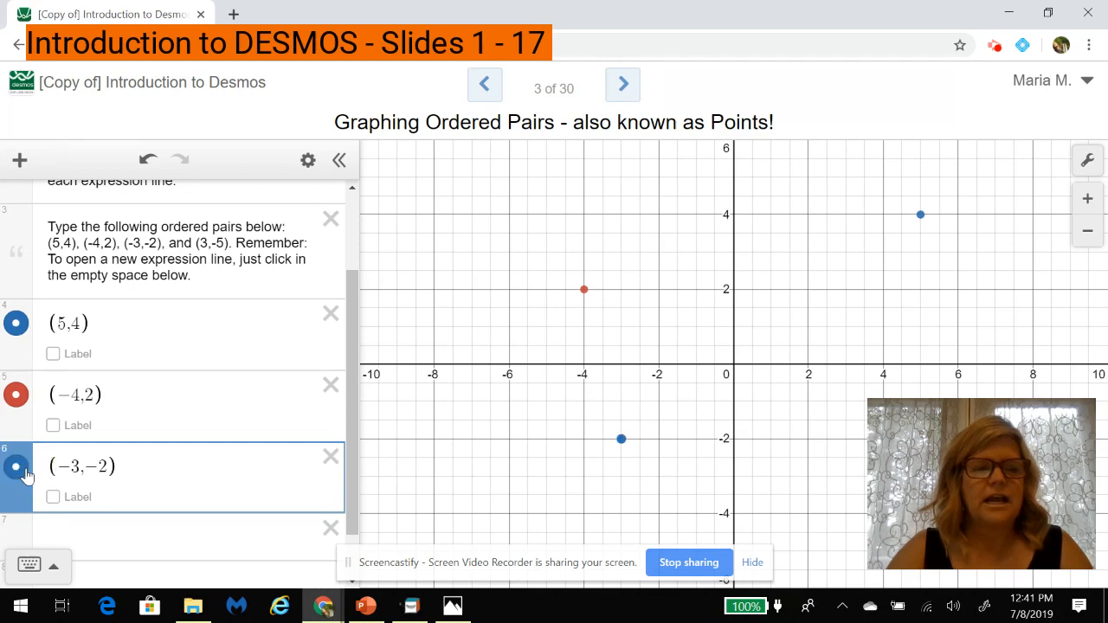
{"action": "left_click", "coordinate": [26, 474]}
{"action": "left_click", "coordinate": [24, 476]}
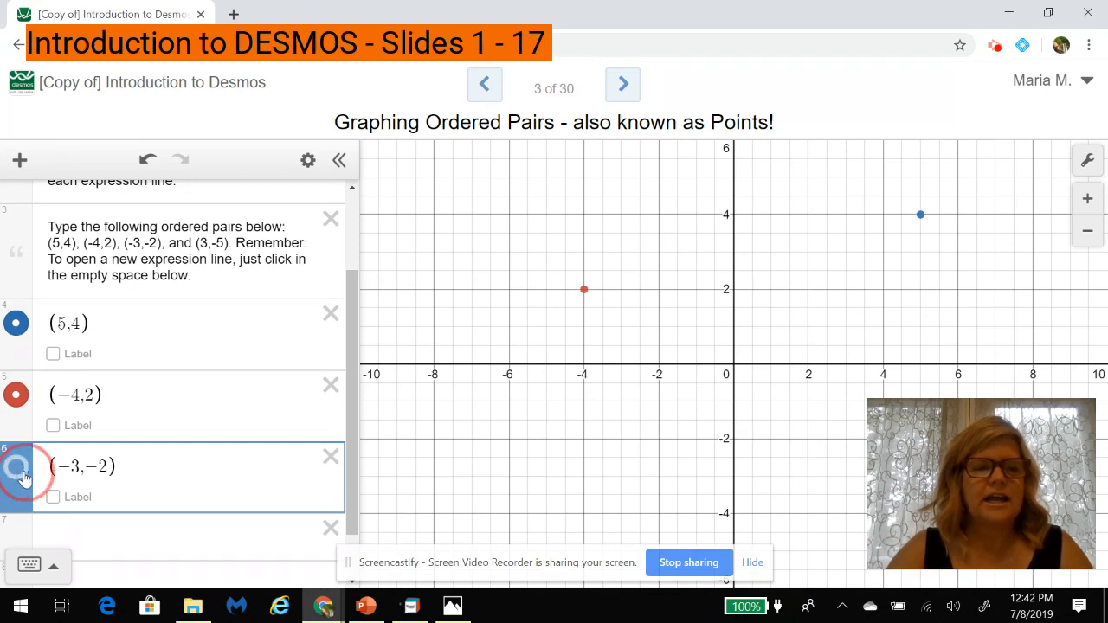
{"action": "left_click", "coordinate": [25, 477]}
{"action": "left_click", "coordinate": [24, 476]}
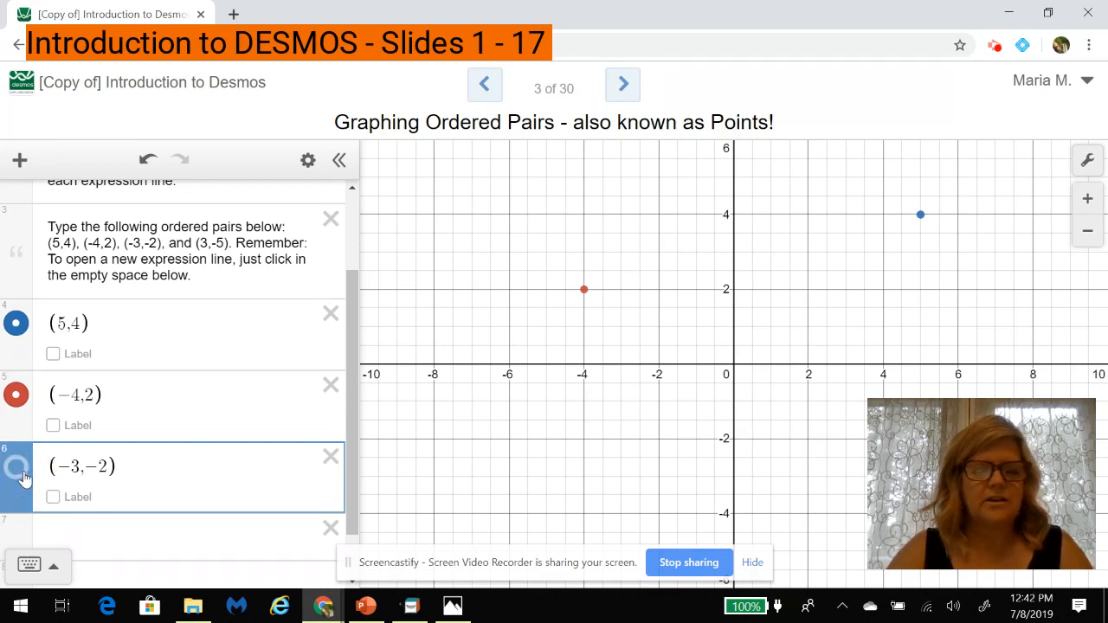
{"action": "left_click", "coordinate": [25, 476]}
{"action": "scroll", "coordinate": [24, 476], "scroll_direction": "down", "scroll_amount": 1}
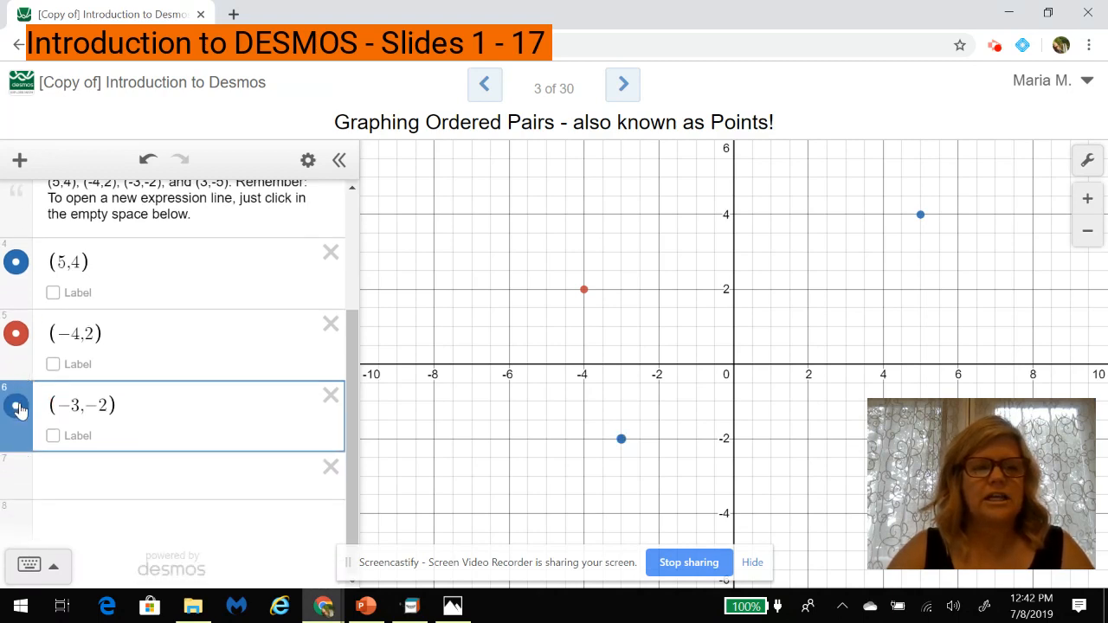
{"action": "left_click", "coordinate": [19, 406]}
{"action": "left_click", "coordinate": [19, 407]}
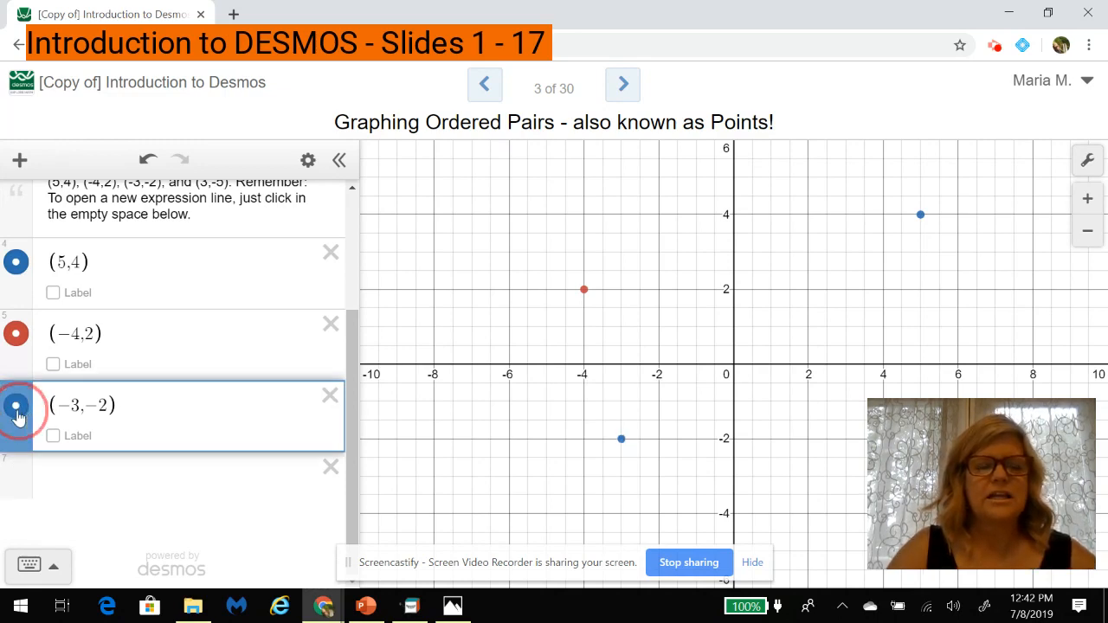
- Change the color of the point (-3,-2) on expression line 6 to green and close its style options
{"action": "left_click", "coordinate": [23, 415]}
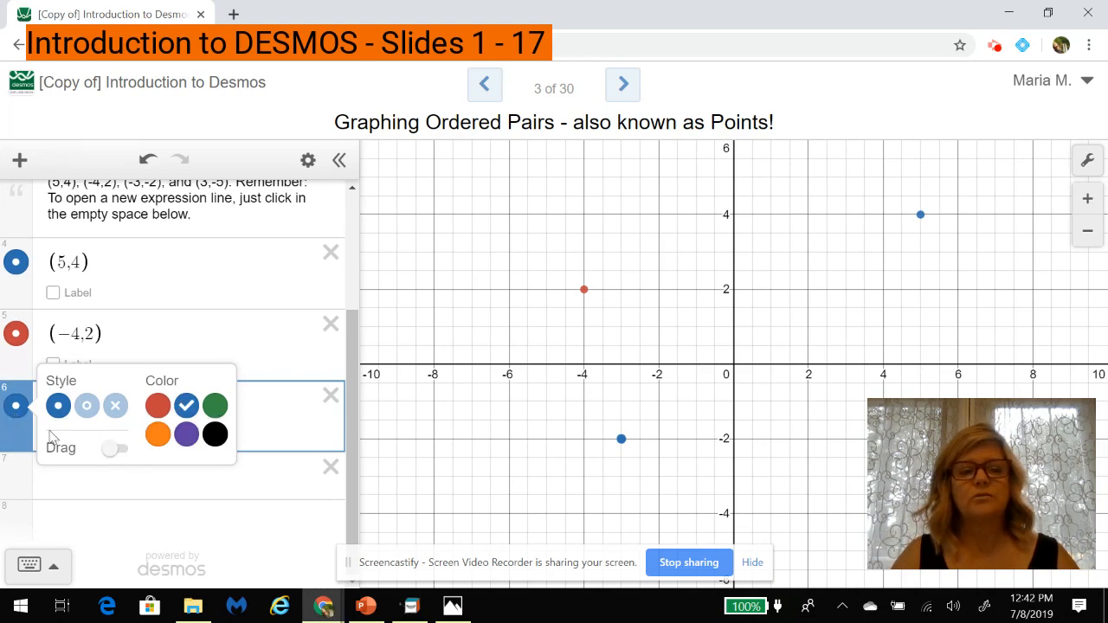
{"action": "left_click", "coordinate": [220, 410]}
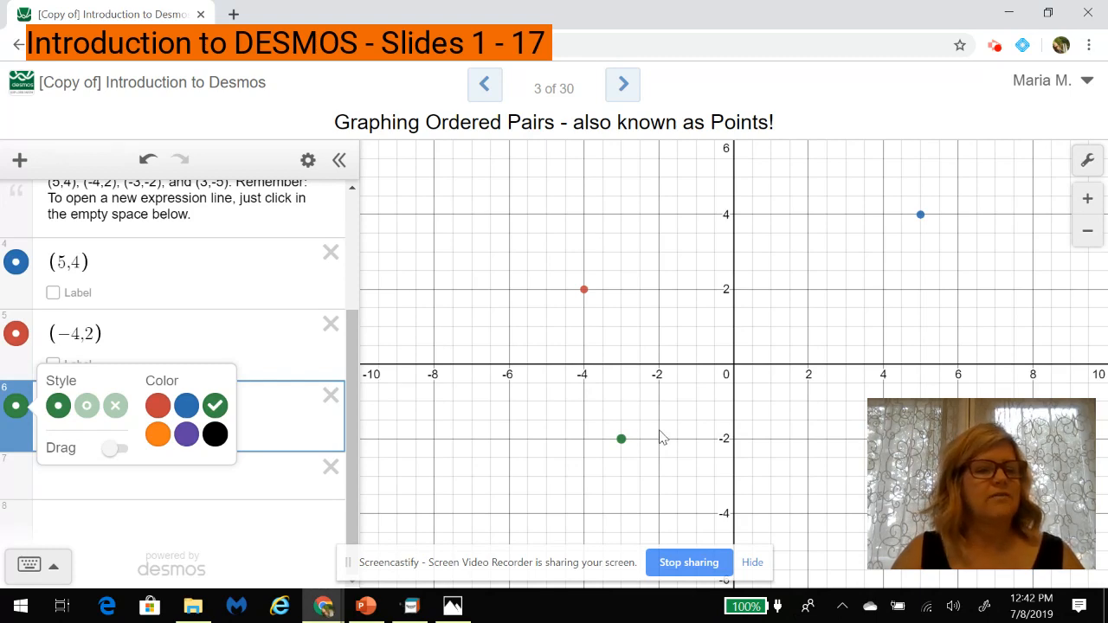
{"action": "left_click", "coordinate": [16, 409]}
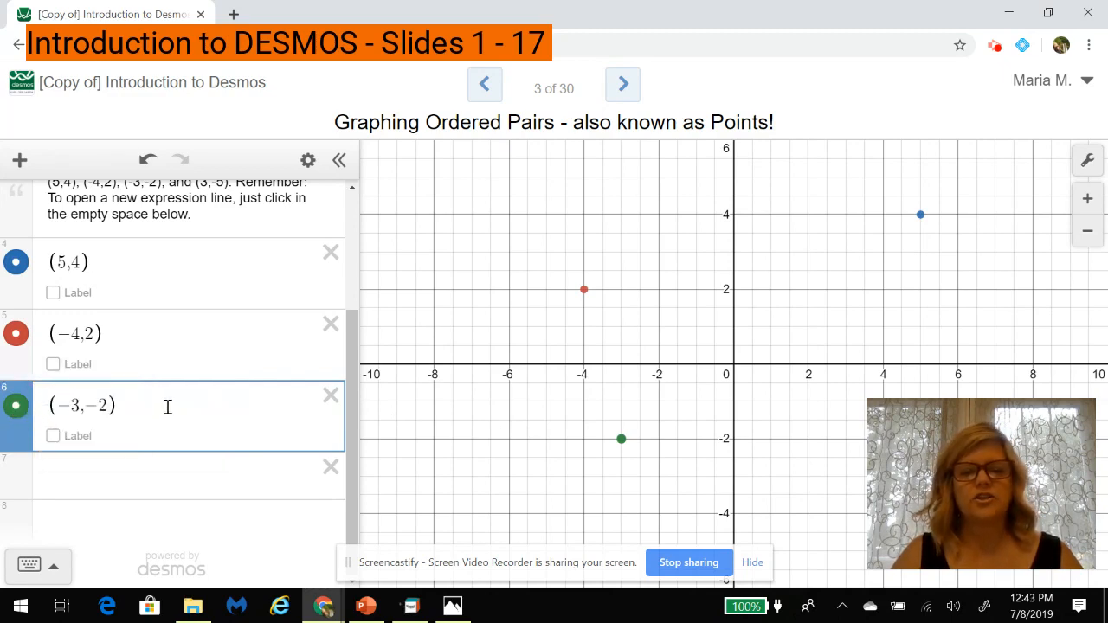
- Plot the ordered pair (3,-5) on the empty expression line 7
{"action": "left_click", "coordinate": [190, 477]}
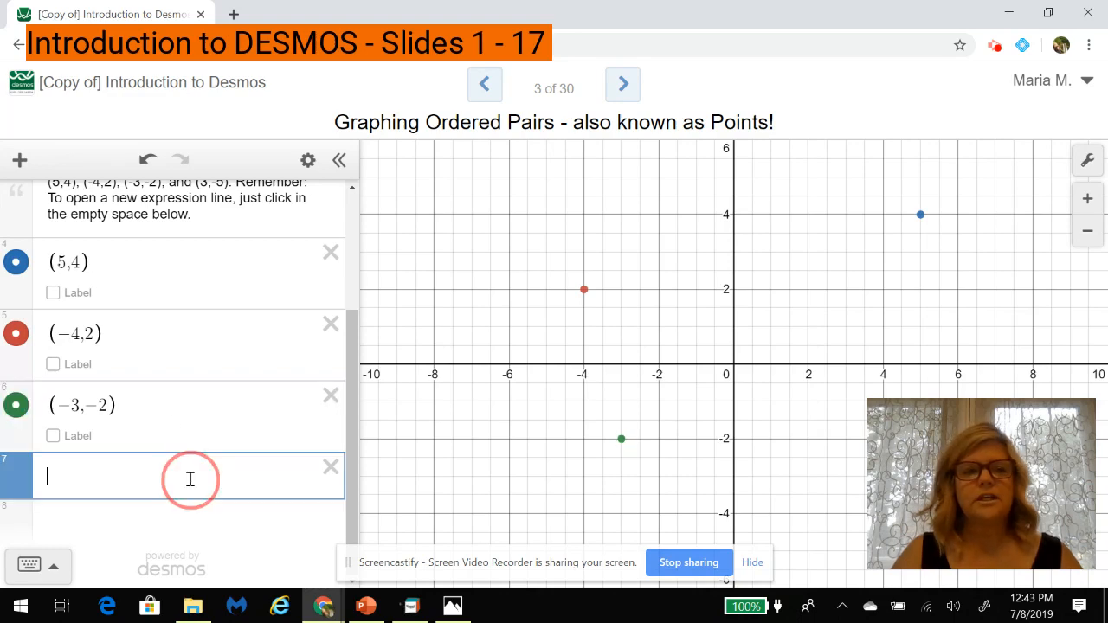
{"action": "mouse_move", "coordinate": [353, 388]}
{"action": "left_mouse_down"}
{"action": "mouse_move", "coordinate": [355, 361]}
{"action": "mouse_move", "coordinate": [355, 381]}
{"action": "left_mouse_up"}
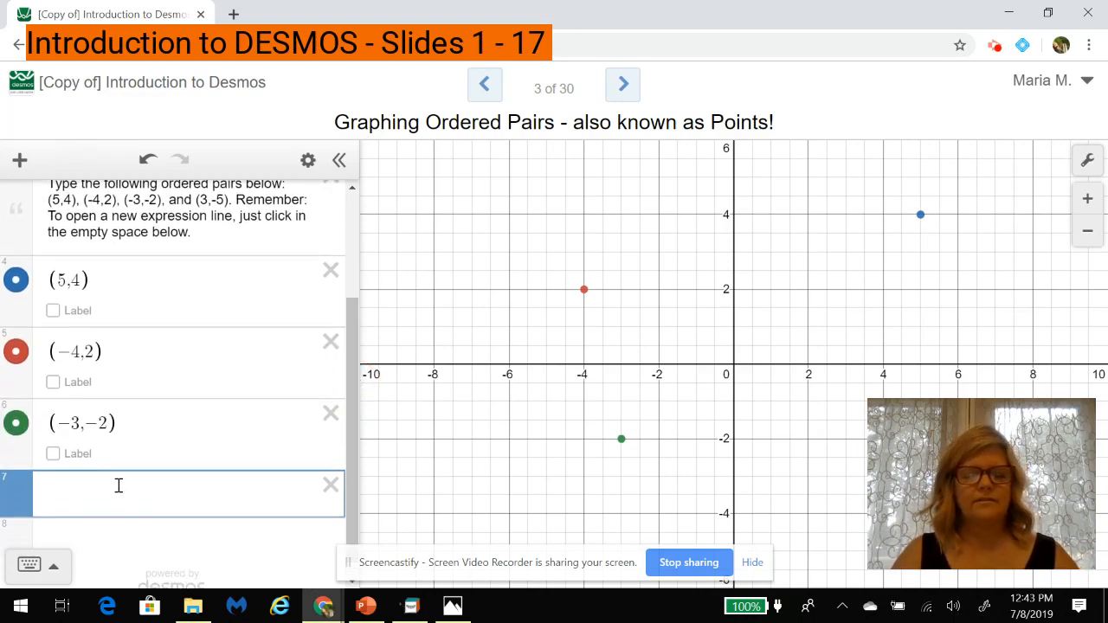
{"action": "type", "text": "(3,"}
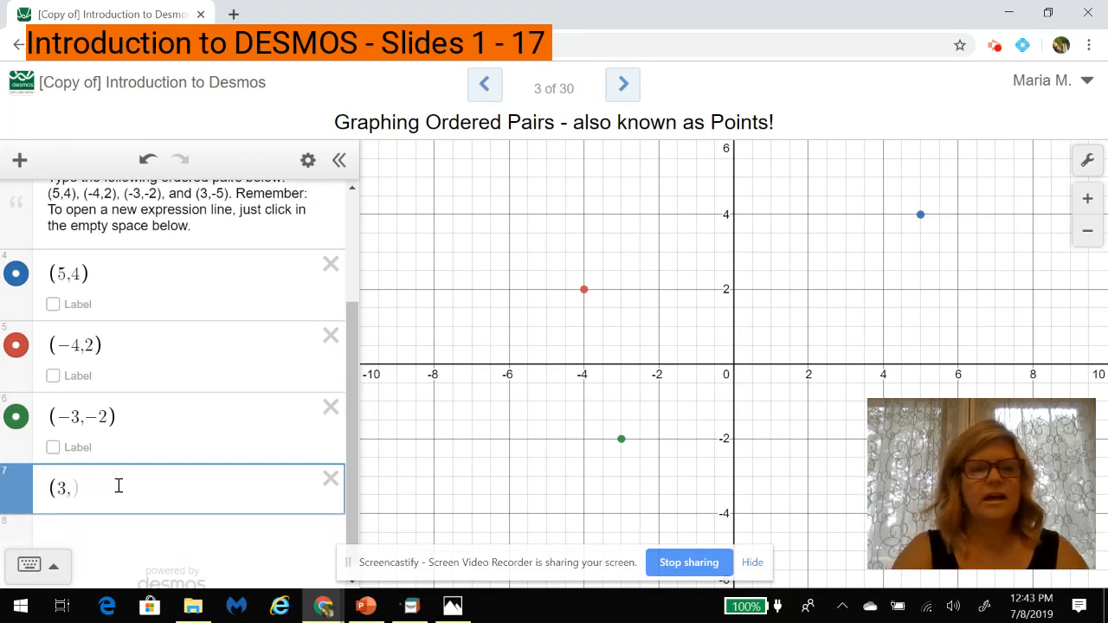
{"action": "key", "text": "BackSpace"}
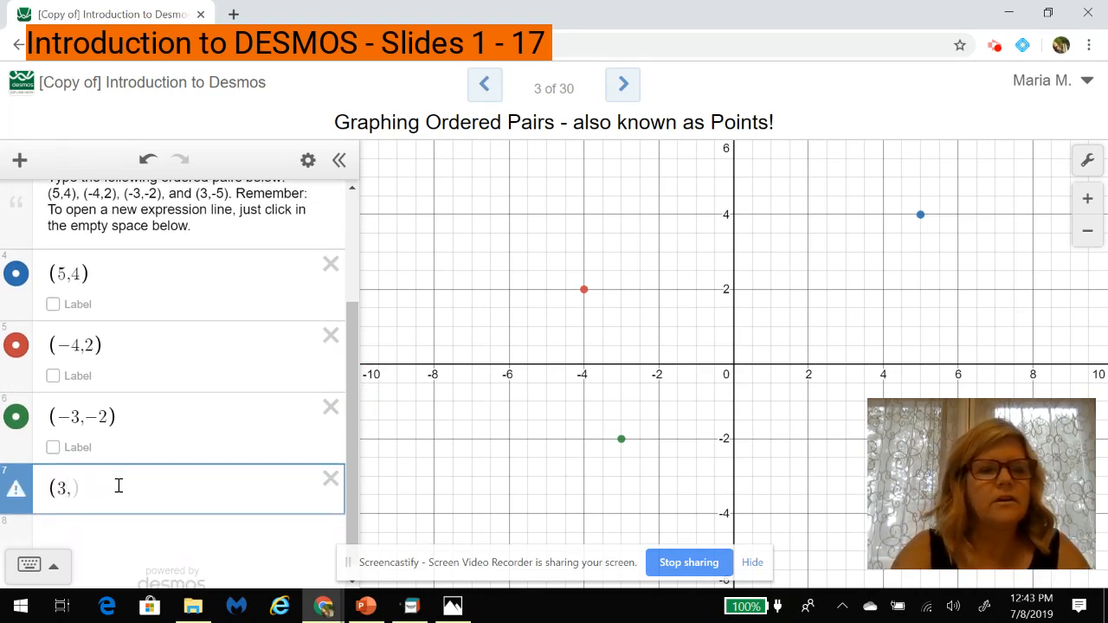
{"action": "type", "text": "-"}
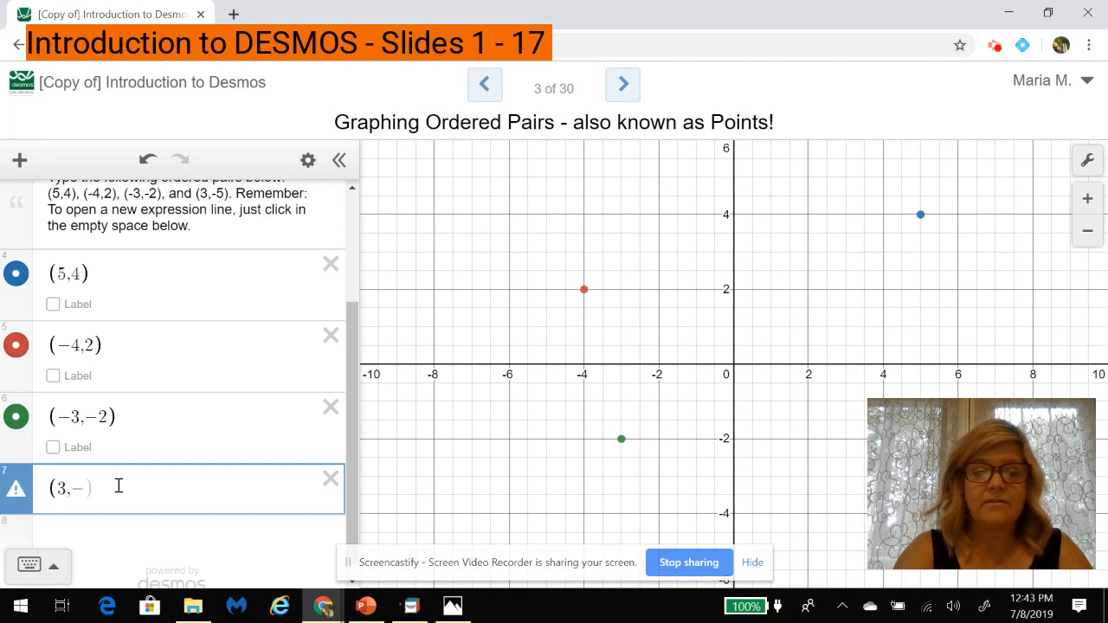
{"action": "type", "text": "5)"}
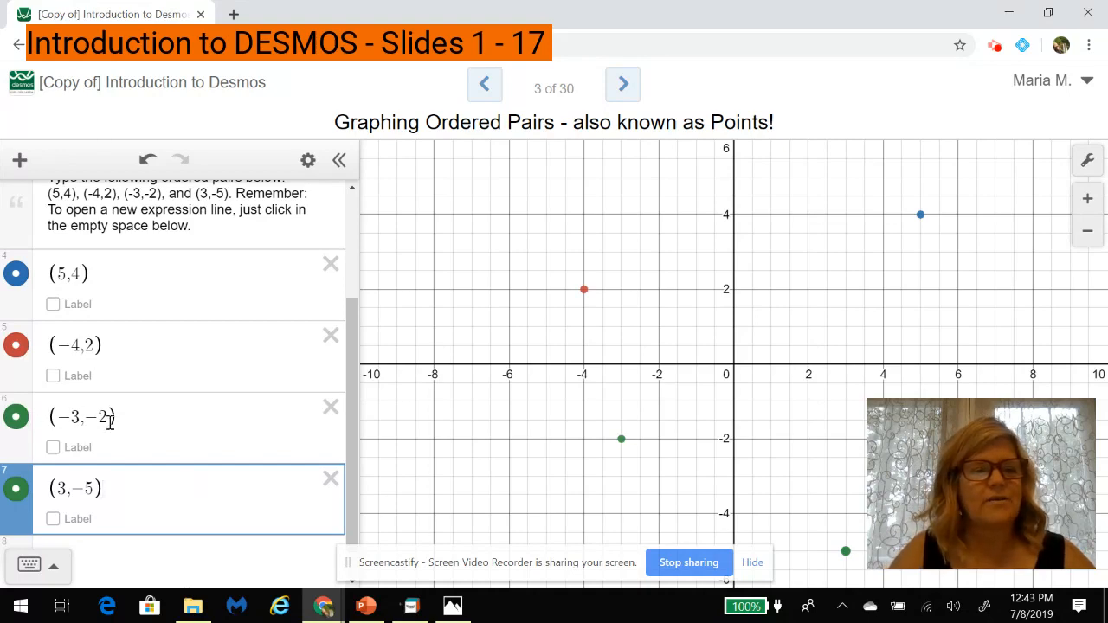
- Change the color of the point (3,-5) to purple and open a new empty expression line 8 below it
{"action": "left_click", "coordinate": [17, 490]}
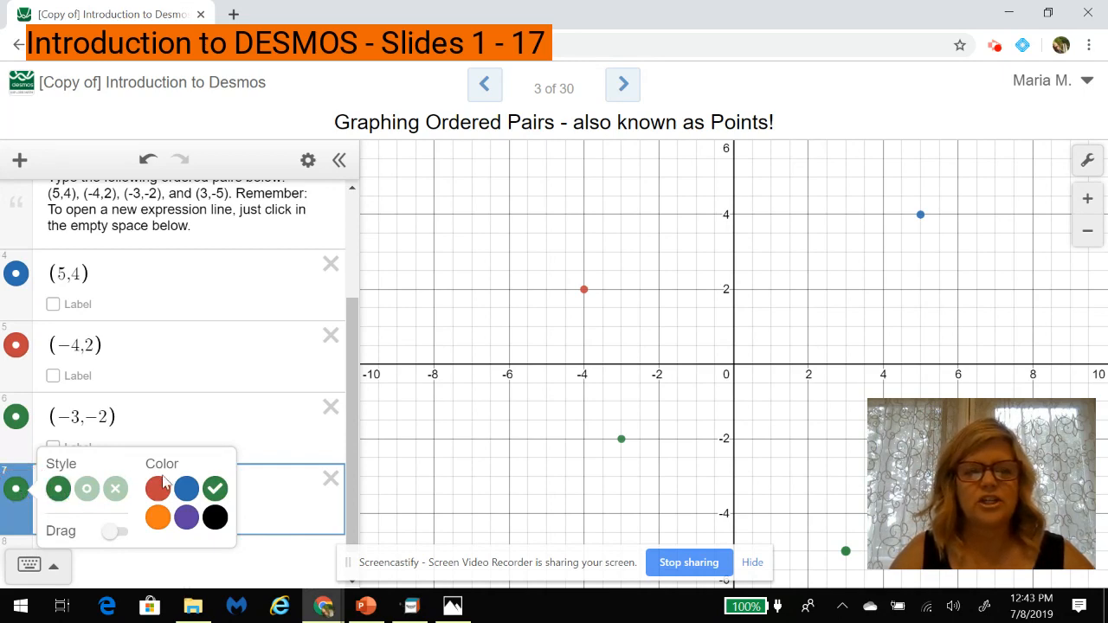
{"action": "left_click", "coordinate": [186, 518]}
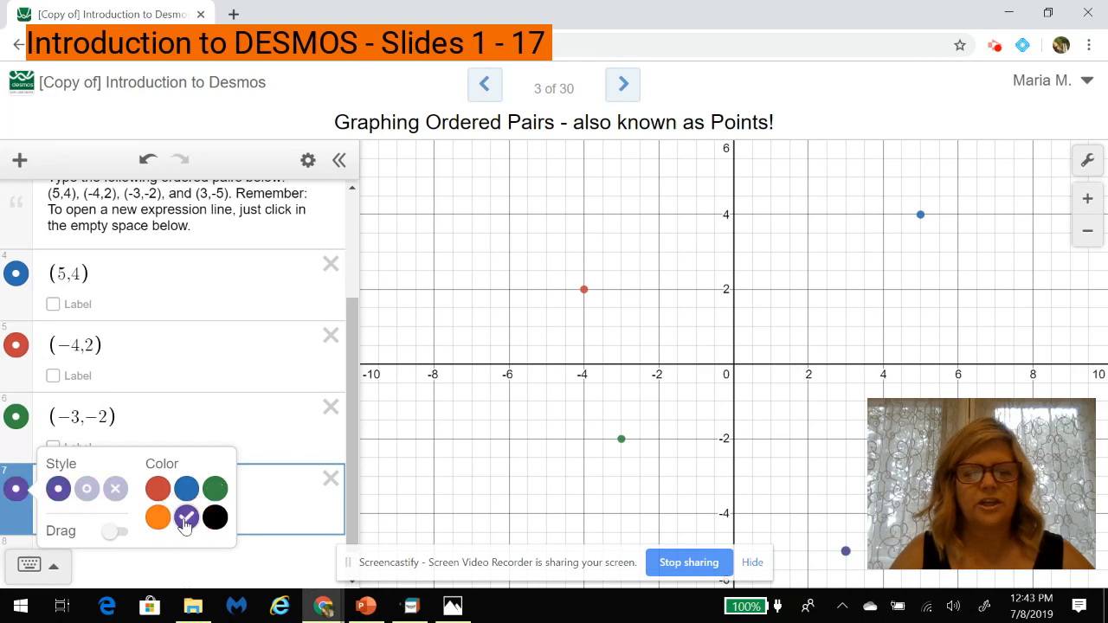
{"action": "left_click", "coordinate": [286, 516]}
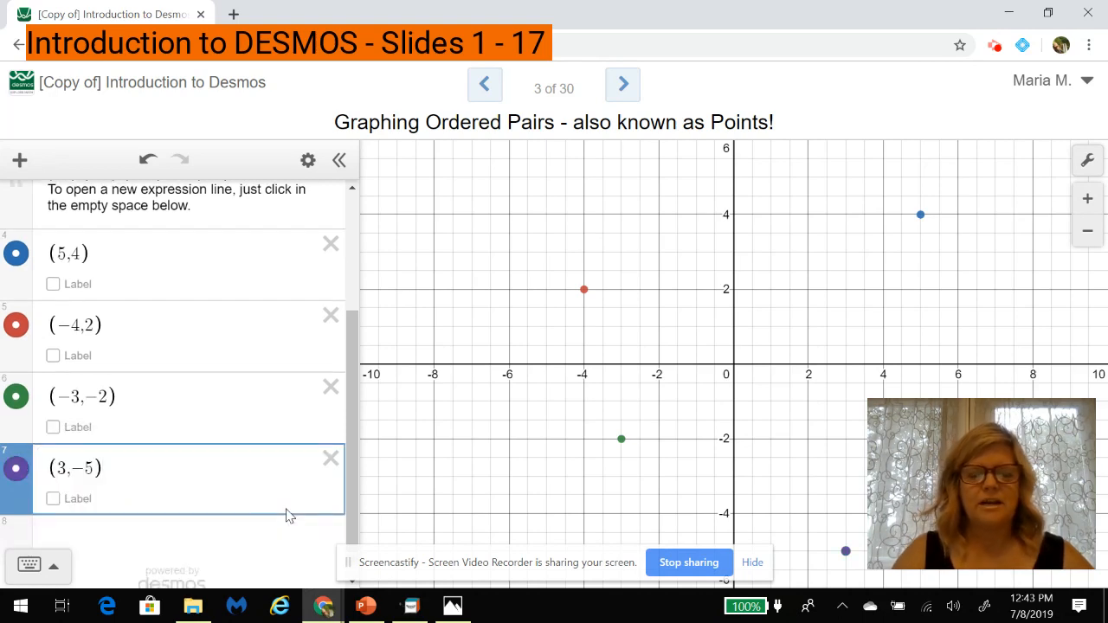
{"action": "left_click", "coordinate": [255, 531]}
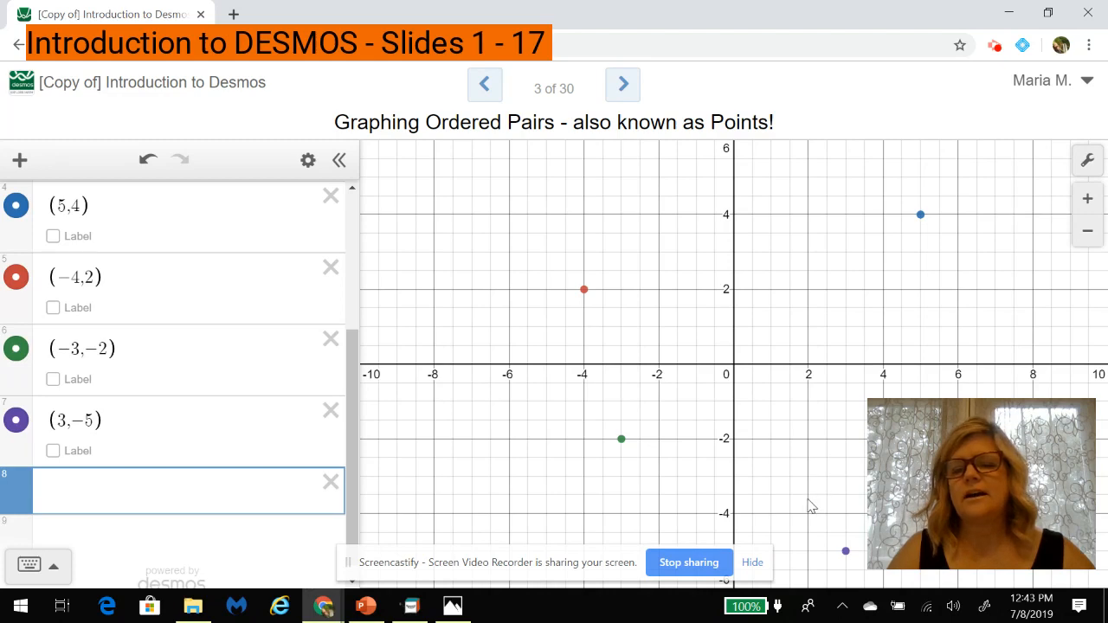
- Show the coordinates of the purple, blue, red and green points on the graph
{"action": "left_click", "coordinate": [845, 553]}
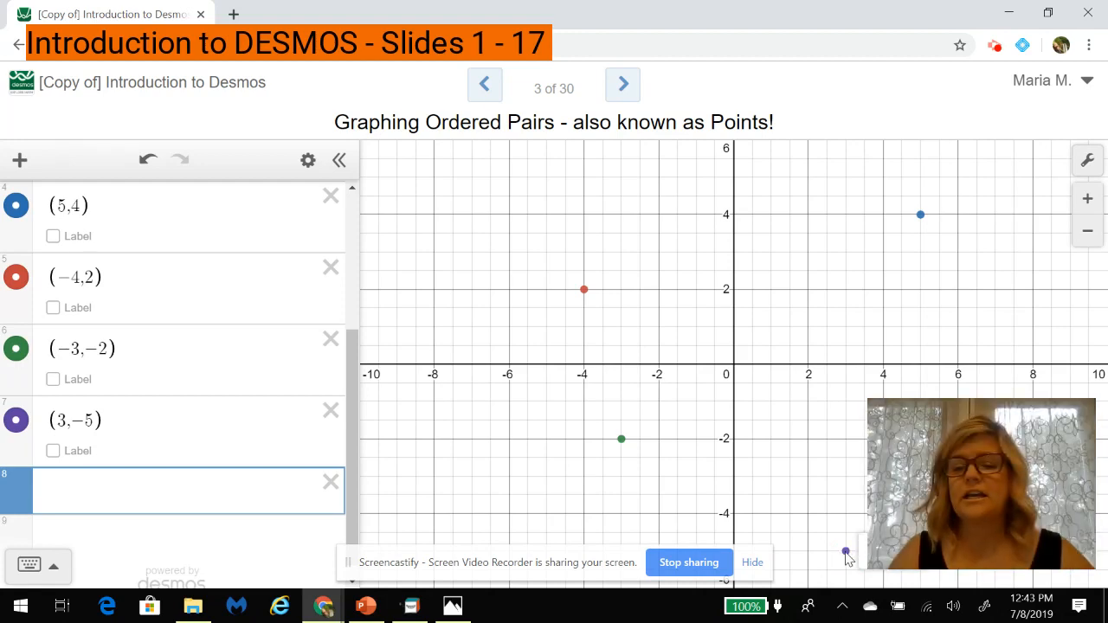
{"action": "left_click", "coordinate": [920, 215]}
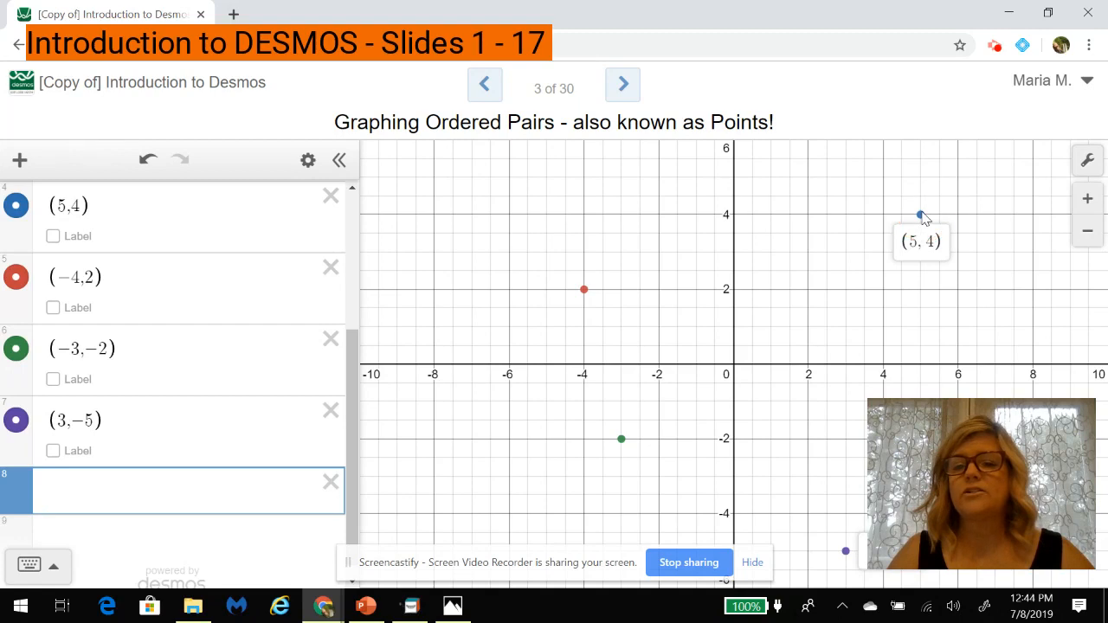
{"action": "left_click", "coordinate": [584, 291]}
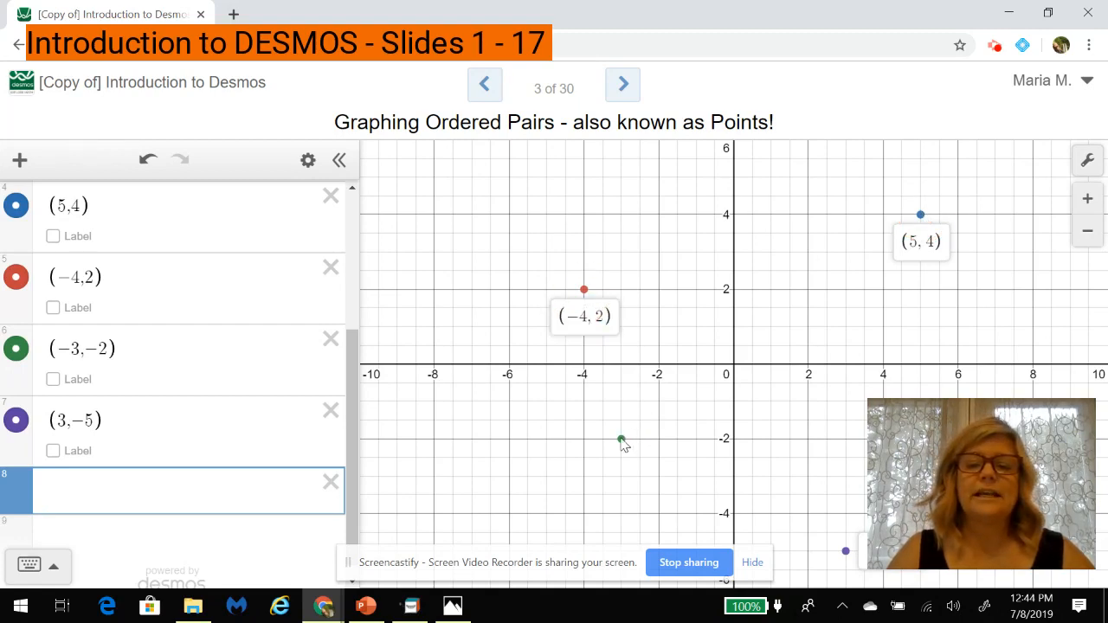
{"action": "left_click", "coordinate": [622, 440]}
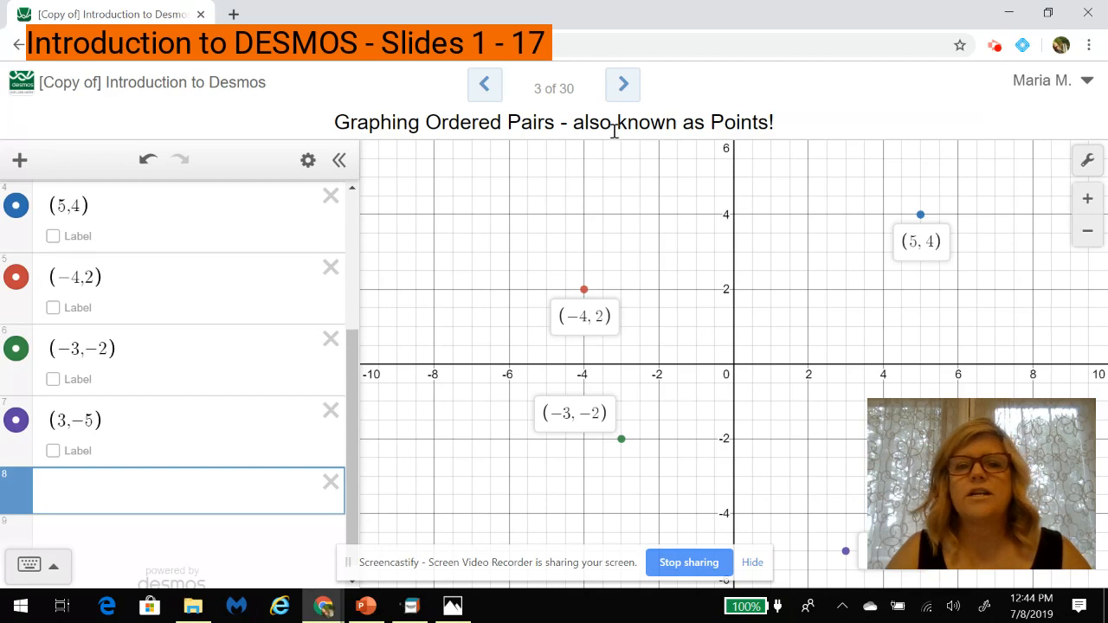
- Advance to slide 4 and answer the question with "All the ordered pairs are different colors."
{"action": "left_click", "coordinate": [623, 83]}
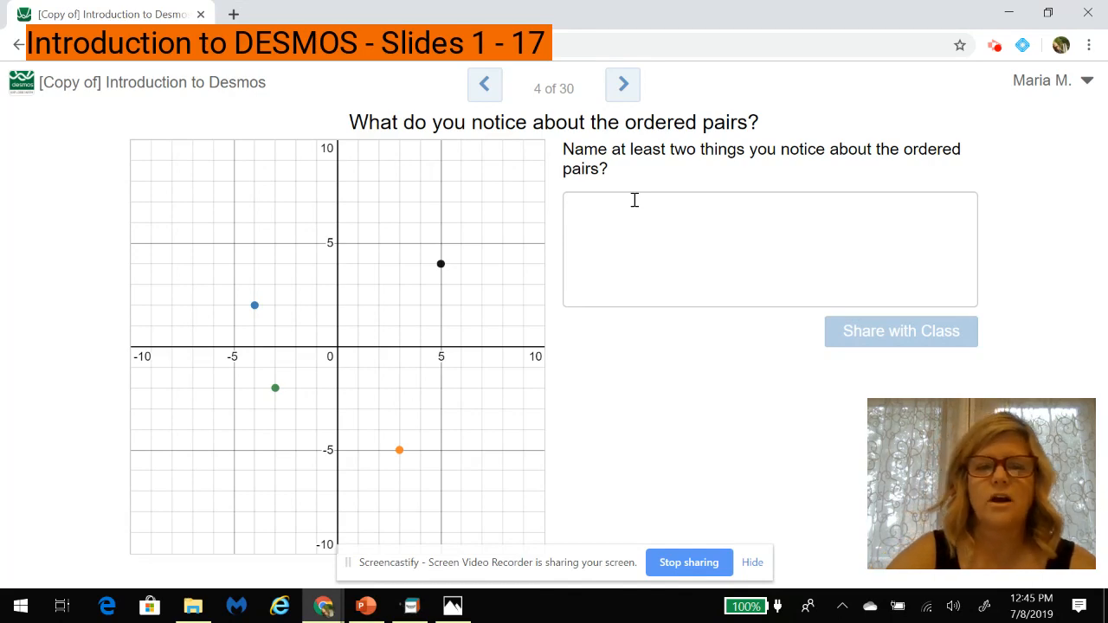
{"action": "left_click", "coordinate": [634, 200]}
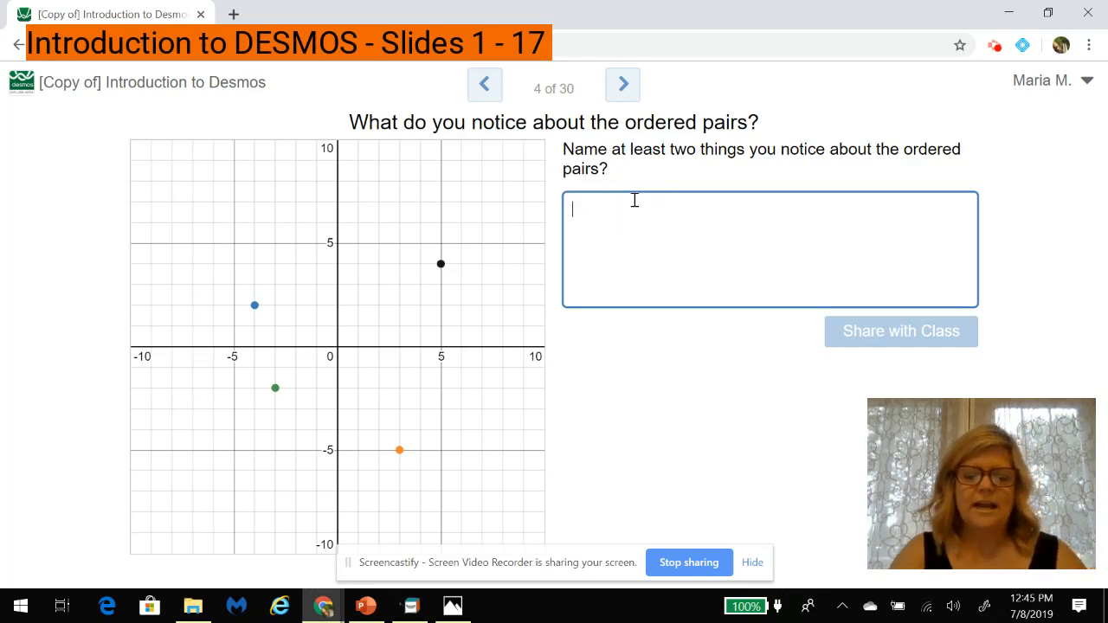
{"action": "type", "text": "All"}
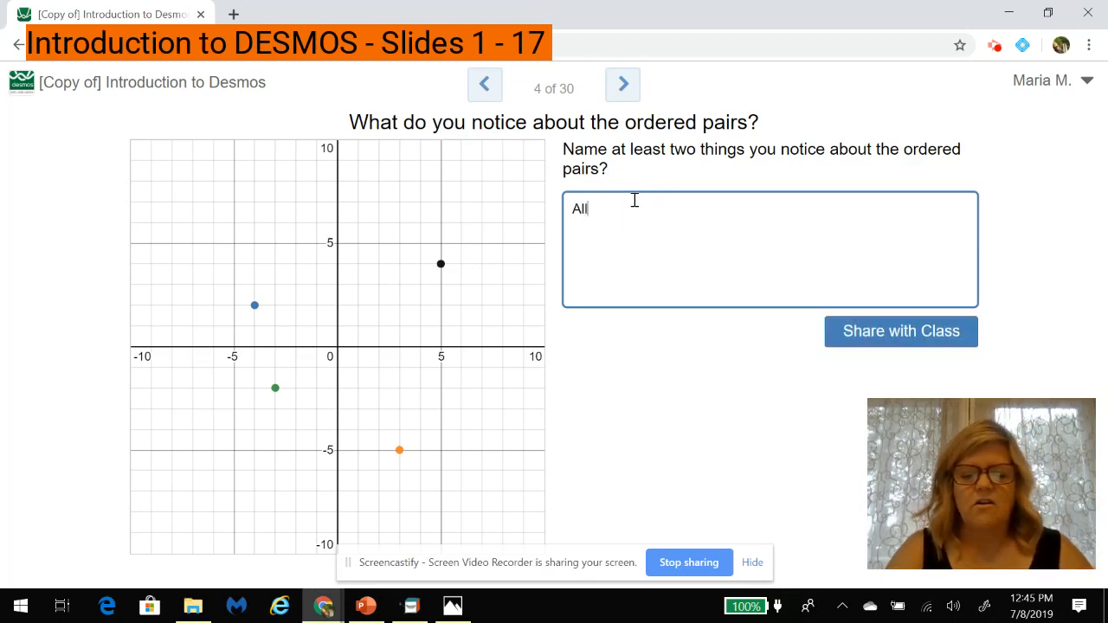
{"action": "type", "text": " the ordere"}
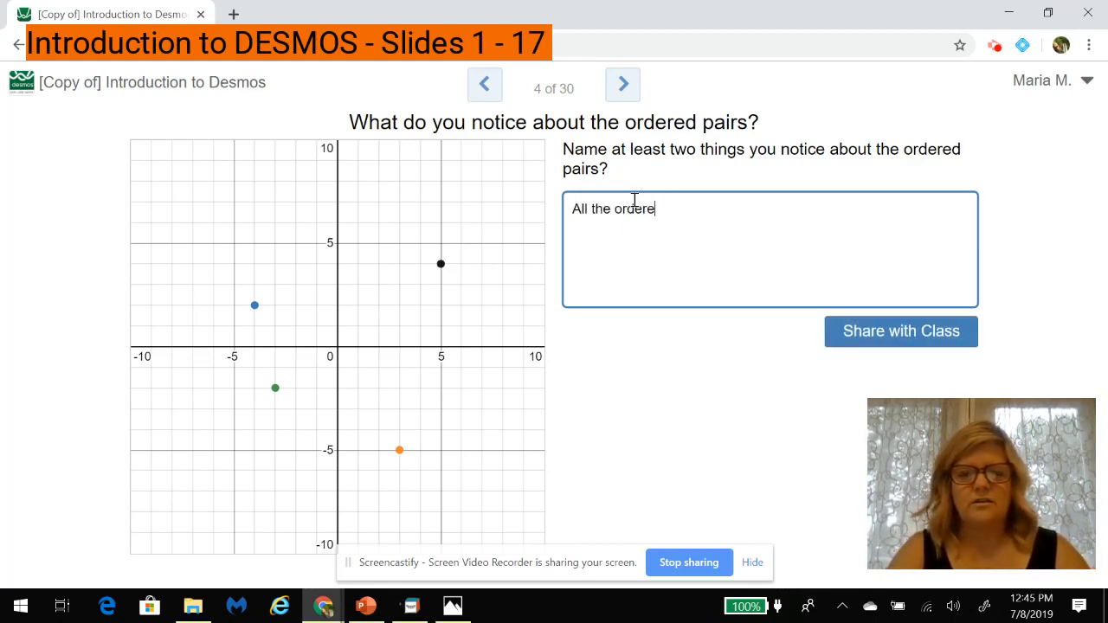
{"action": "type", "text": "d pairs "}
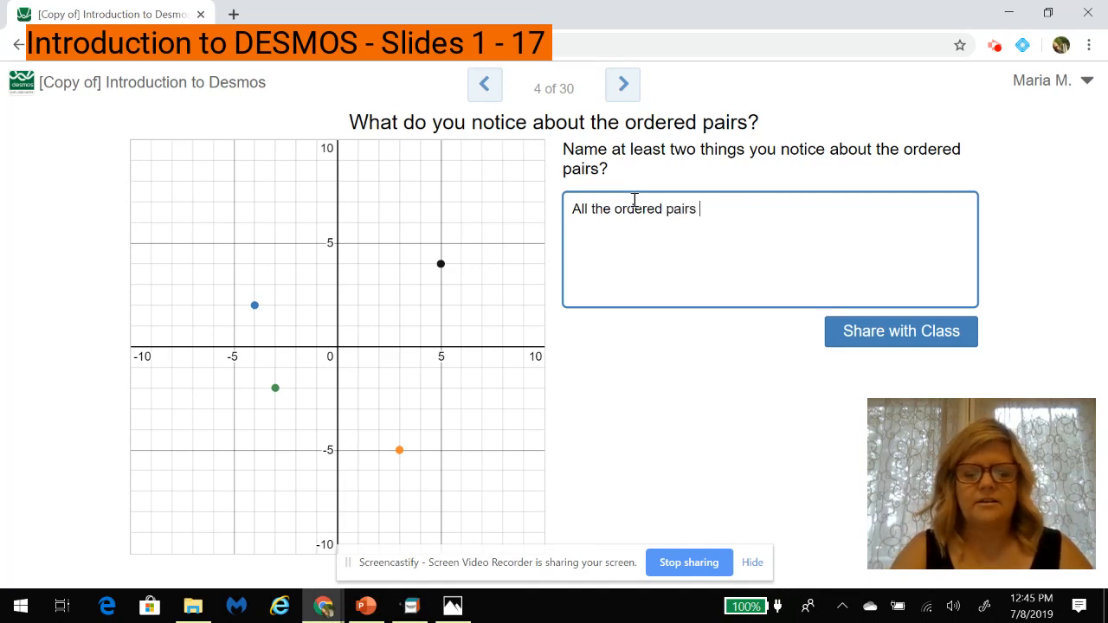
{"action": "type", "text": "are differe"}
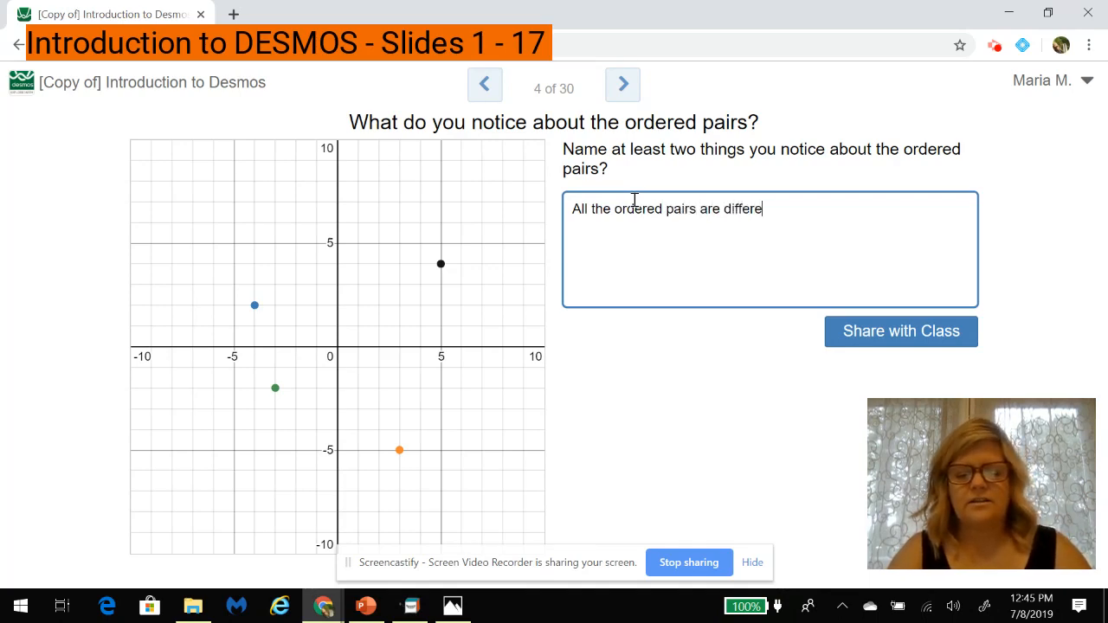
{"action": "type", "text": "nt colors."}
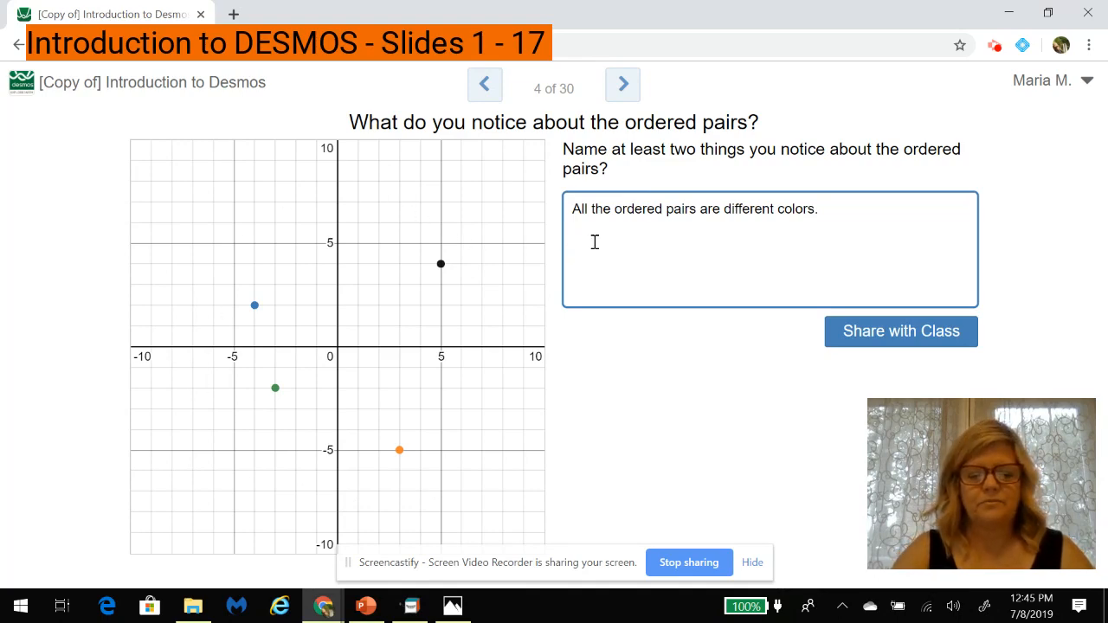
- Add a second line to the response reading "All the ordered pairs are in different quadrants."
{"action": "type", "text": "All the or"}
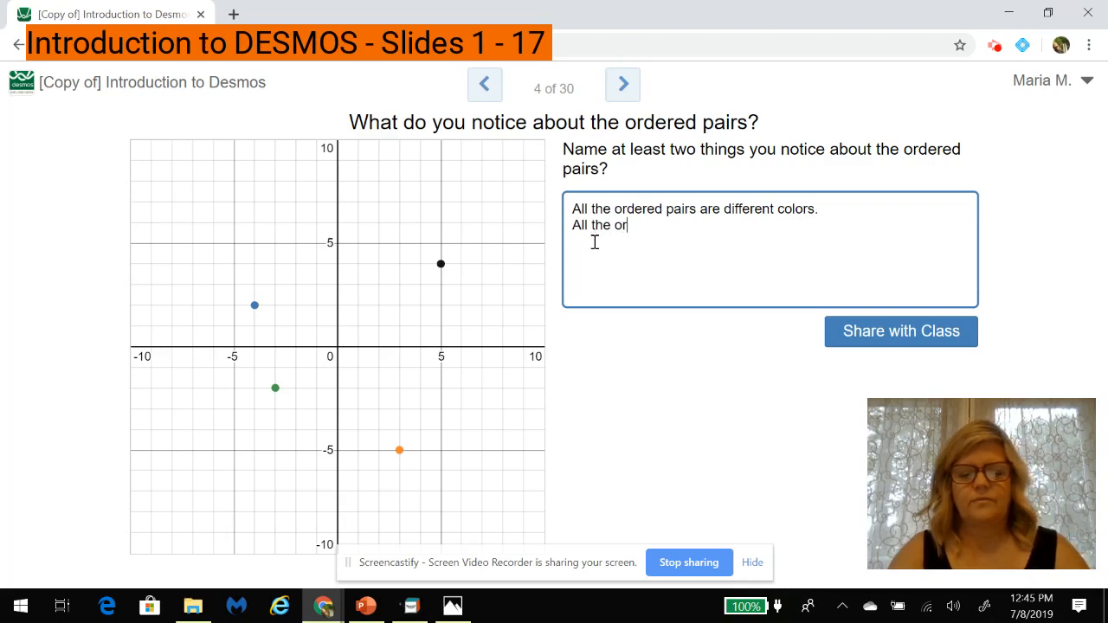
{"action": "type", "text": "dered p"}
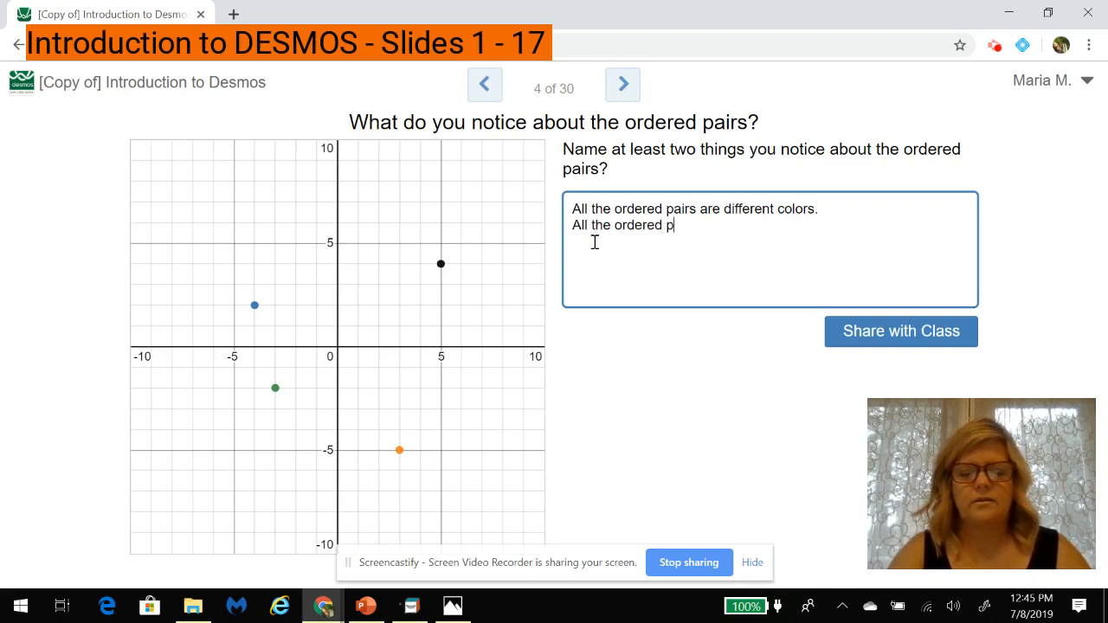
{"action": "type", "text": "airs are in"}
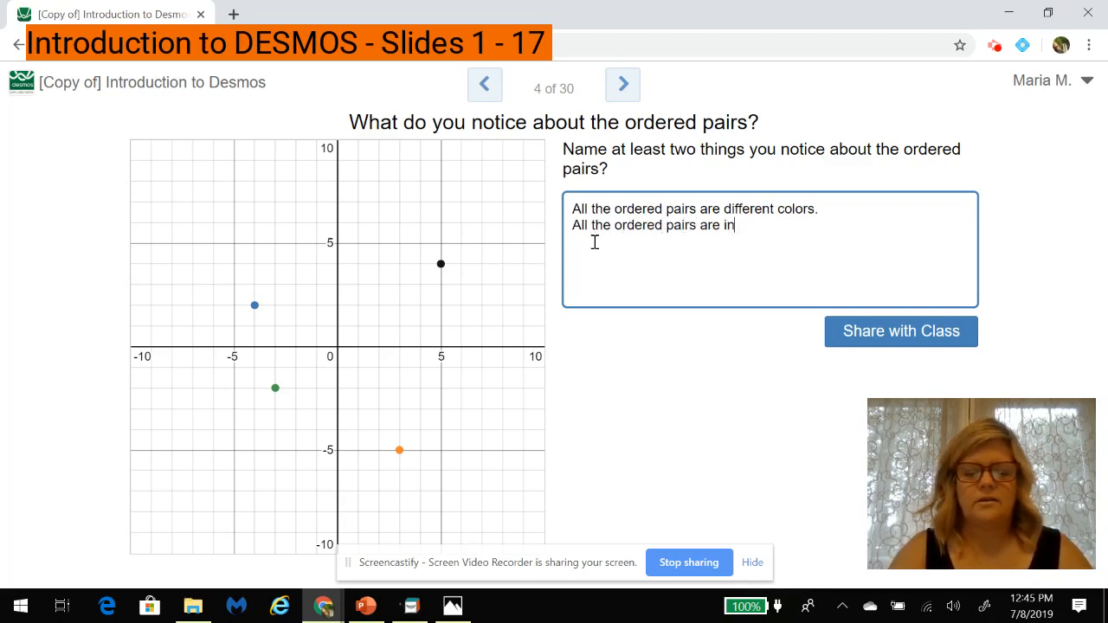
{"action": "type", "text": " differernt"}
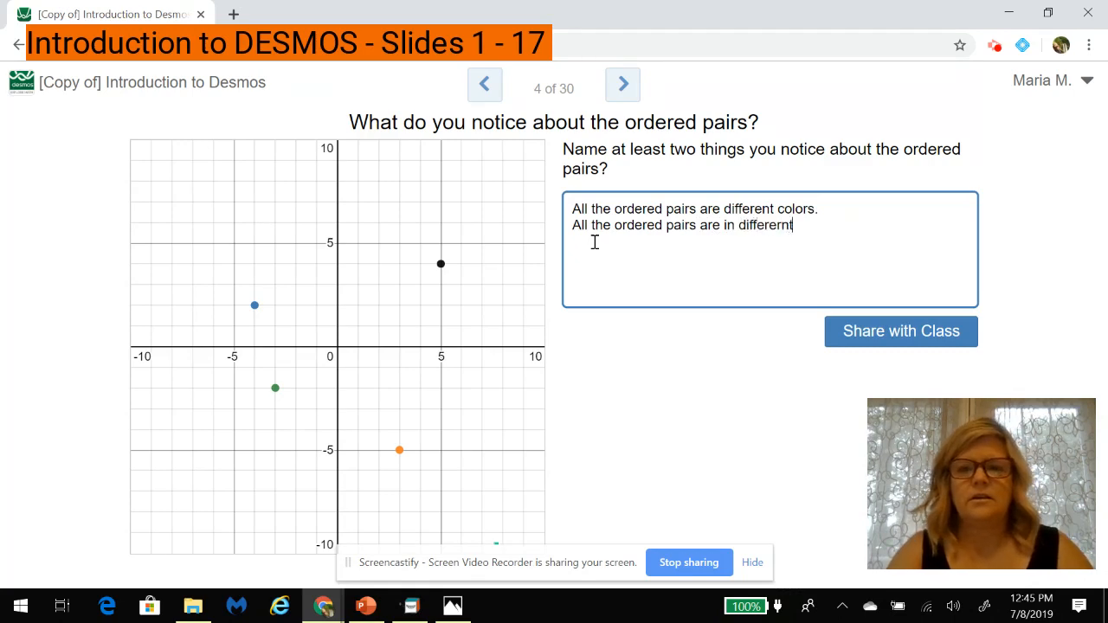
{"action": "key", "text": "BackSpace"}
{"action": "key", "text": "BackSpace"}
{"action": "type", "text": "ent"}
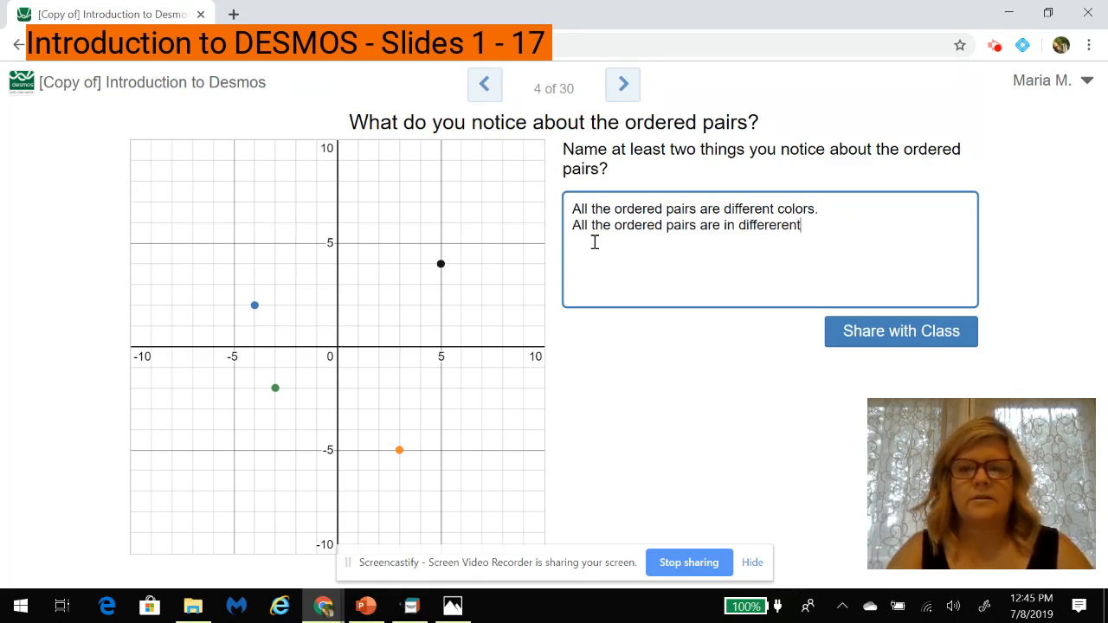
{"action": "left_click", "coordinate": [754, 225]}
{"action": "right_click", "coordinate": [753, 225]}
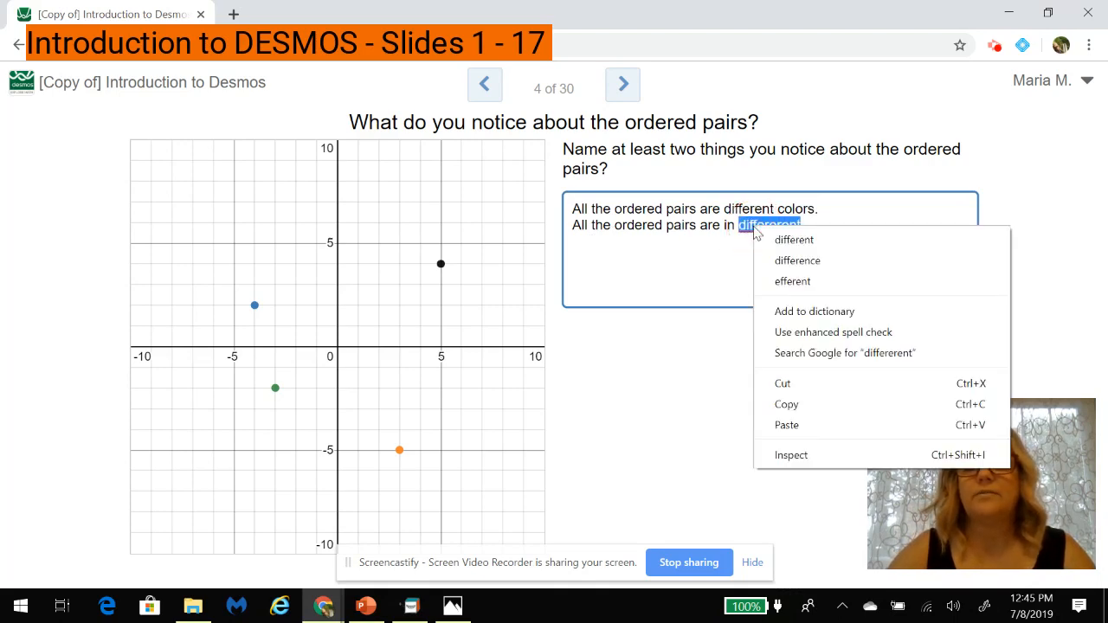
{"action": "left_click", "coordinate": [794, 240]}
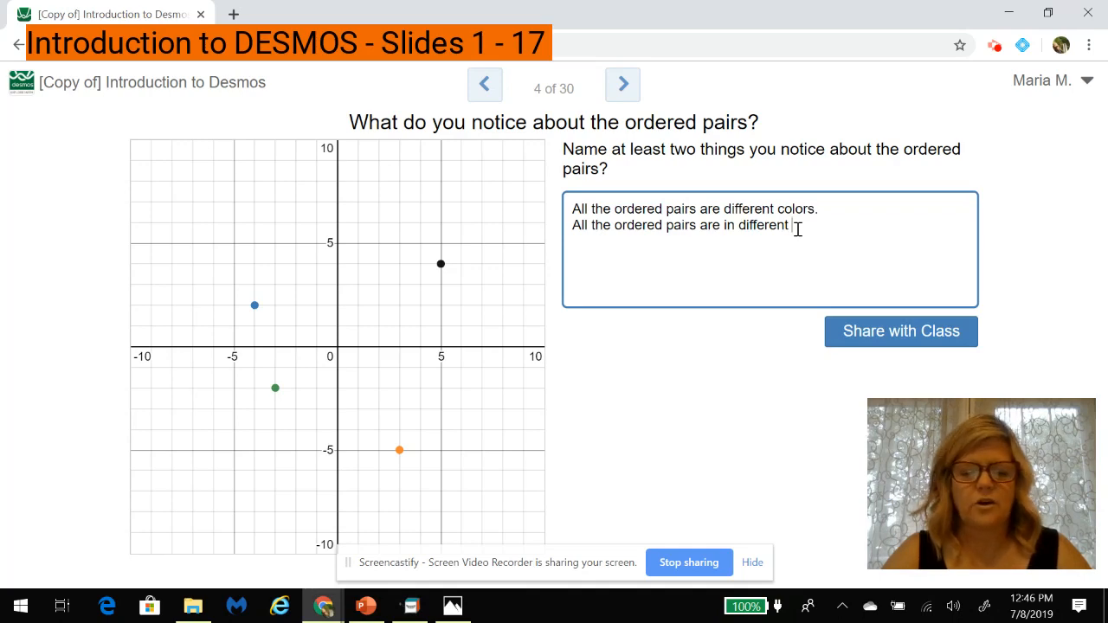
{"action": "type", "text": "adrants."}
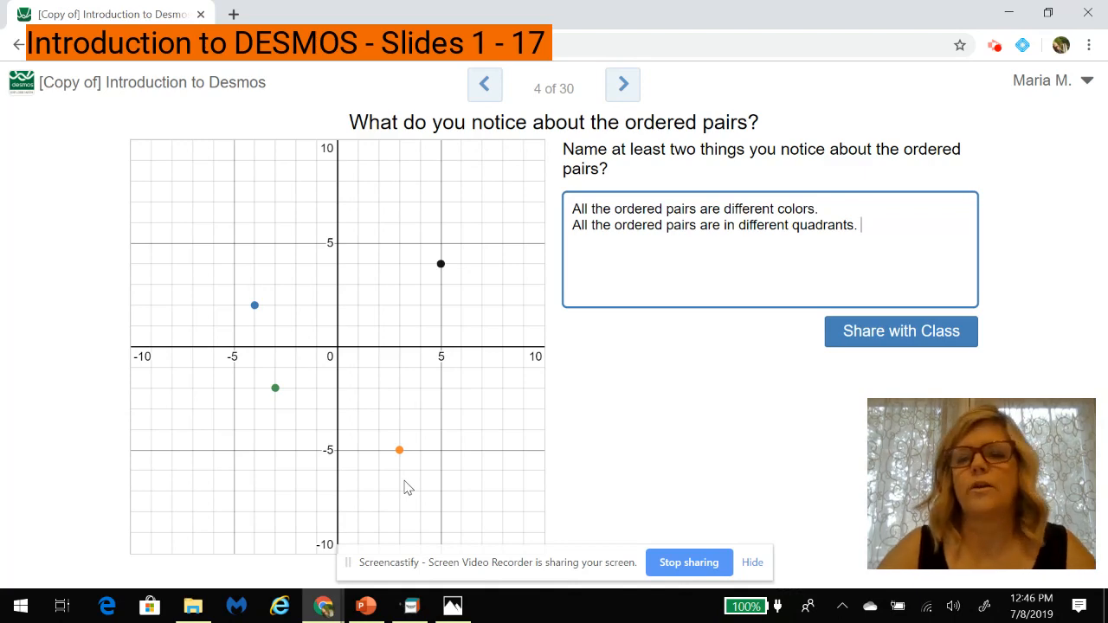
- Share the response with the class and advance to slide 5
{"action": "left_click", "coordinate": [851, 340]}
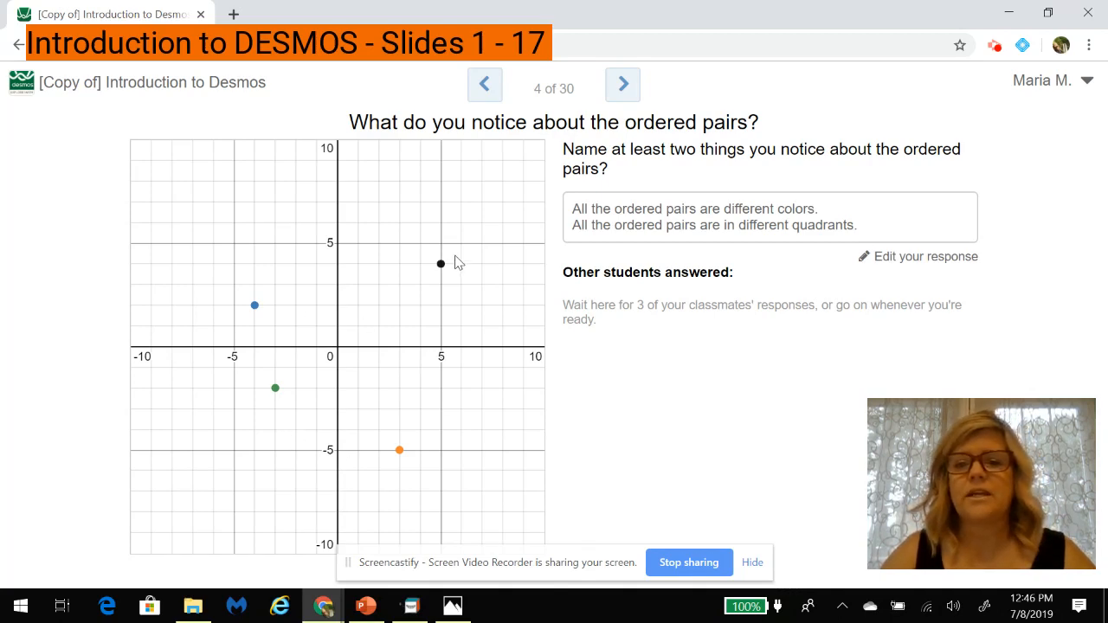
{"action": "left_click", "coordinate": [621, 86]}
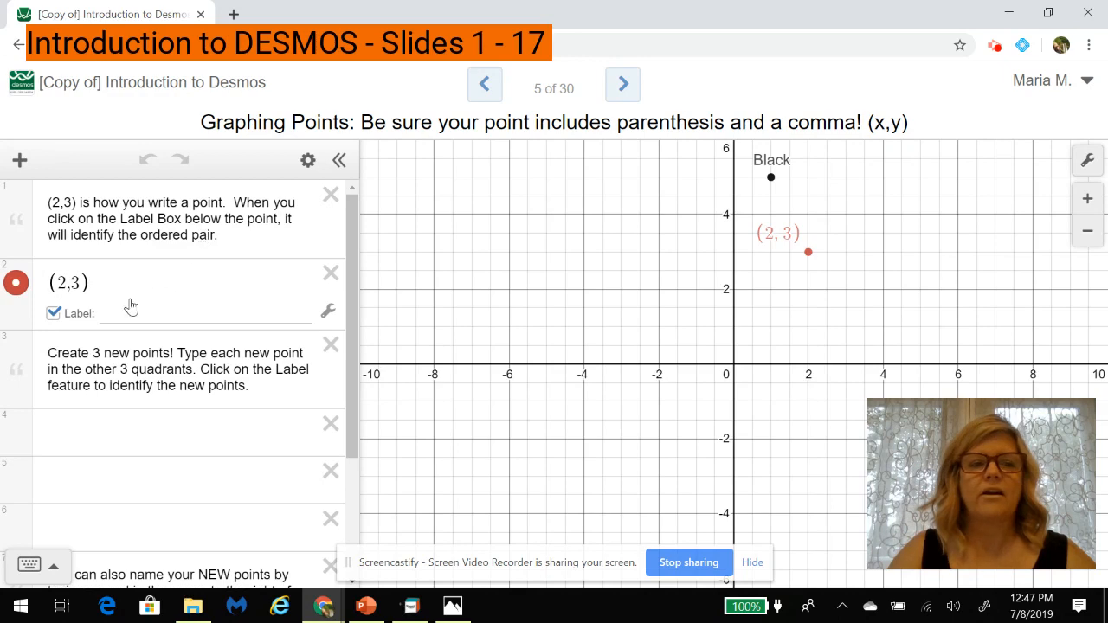
- Turn off the label of the point (2,3), show its coordinates on the graph, and turn the label back on
{"action": "left_click", "coordinate": [55, 315]}
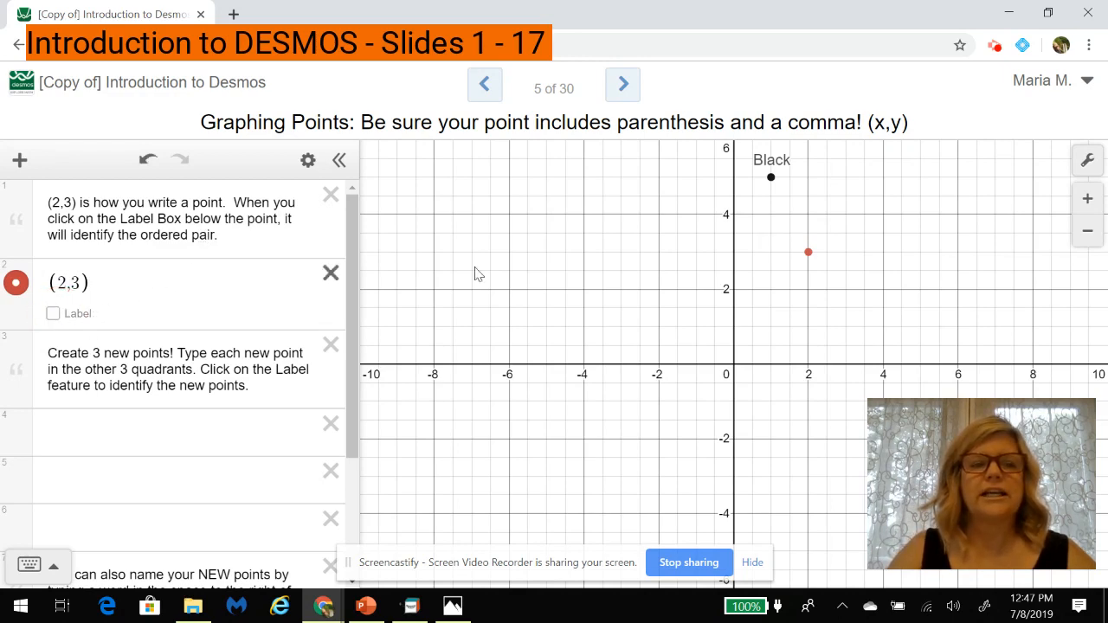
{"action": "left_click", "coordinate": [810, 254]}
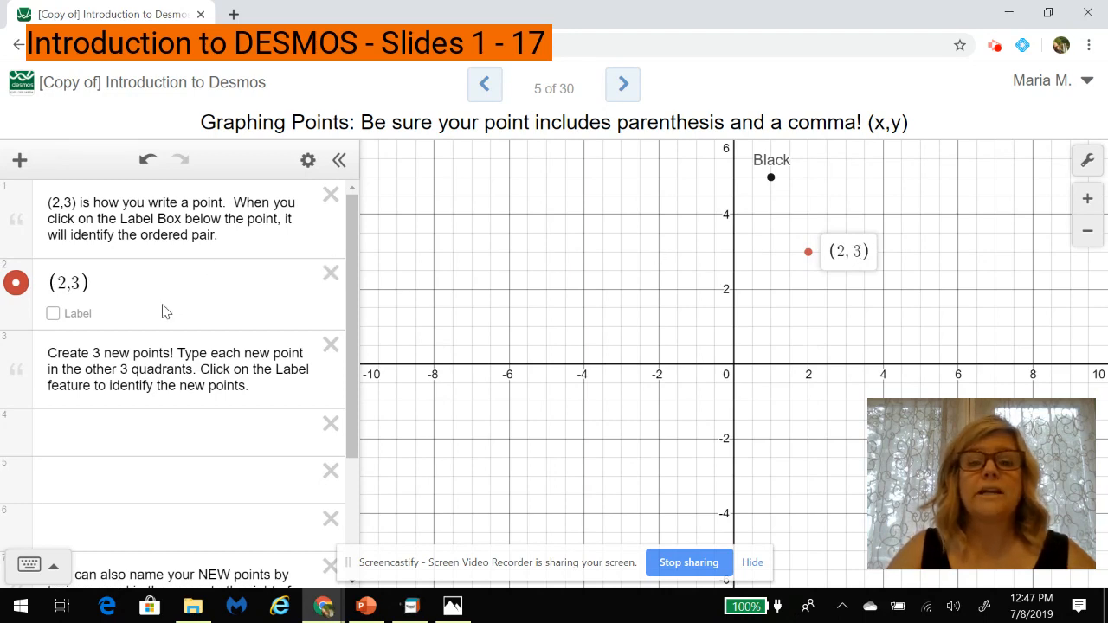
{"action": "left_click", "coordinate": [54, 314]}
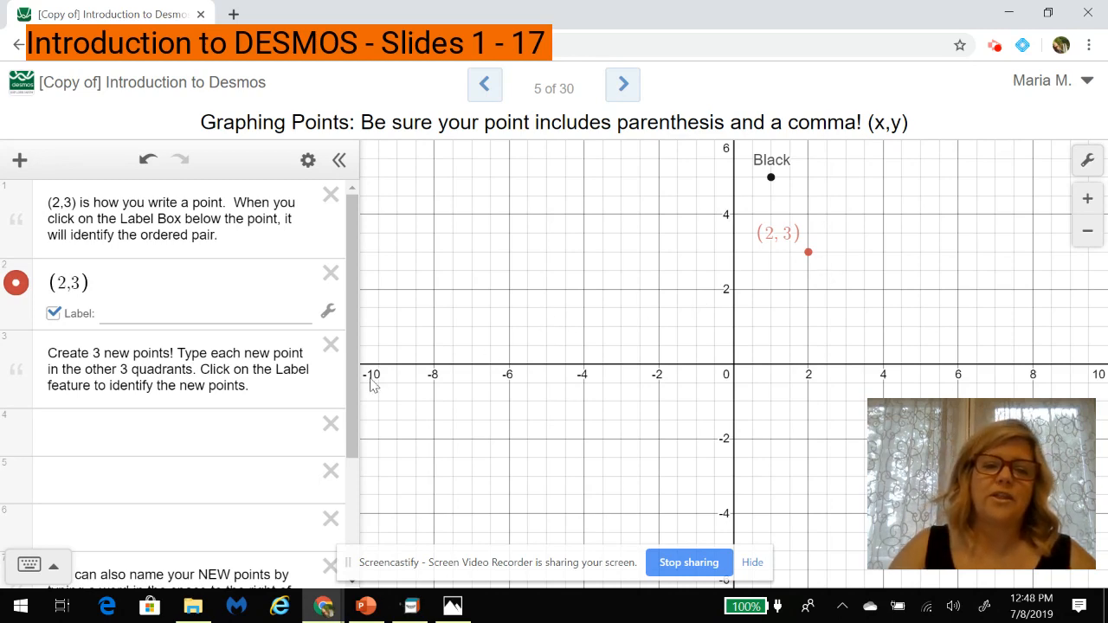
- Replace the label of the point (1,5) on expression line 8 with "Quadrant 1" and set the label position to Right
{"action": "left_click_drag", "start_coordinate": [351, 379], "coordinate": [351, 517]}
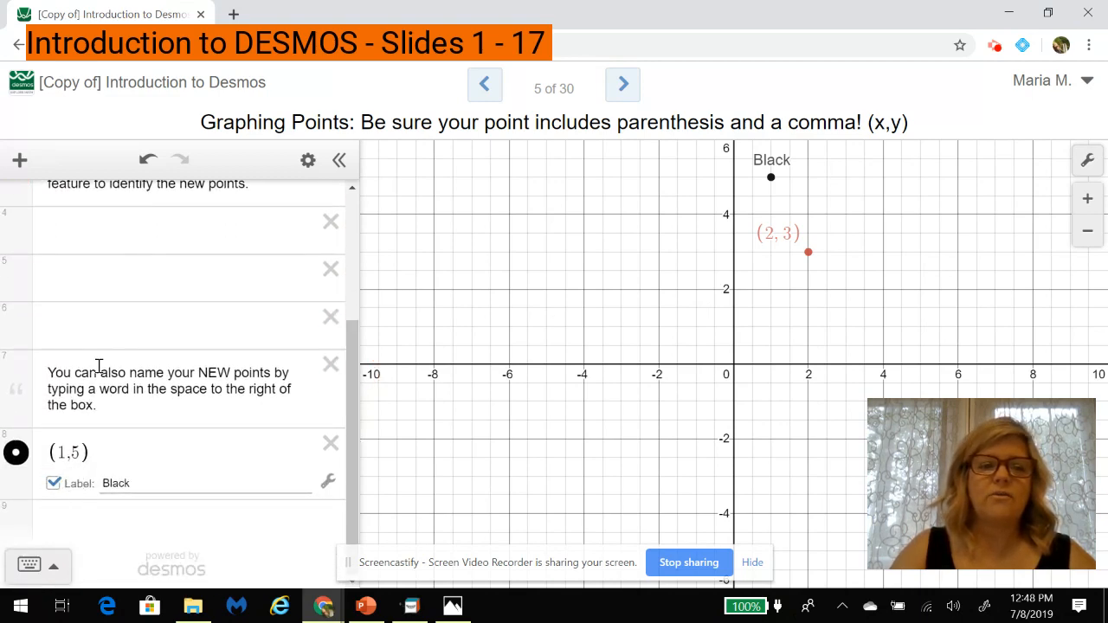
{"action": "left_click", "coordinate": [138, 487]}
{"action": "key", "text": "BackSpace"}
{"action": "key", "text": "BackSpace"}
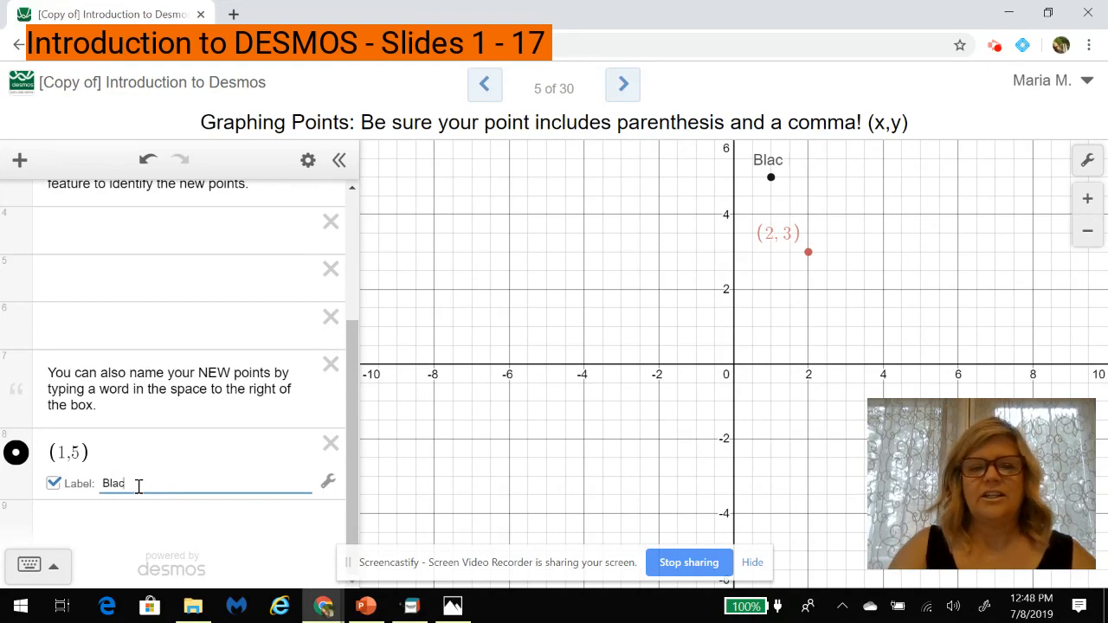
{"action": "key", "text": "BackSpace"}
{"action": "key", "text": "BackSpace"}
{"action": "key", "text": "BackSpace"}
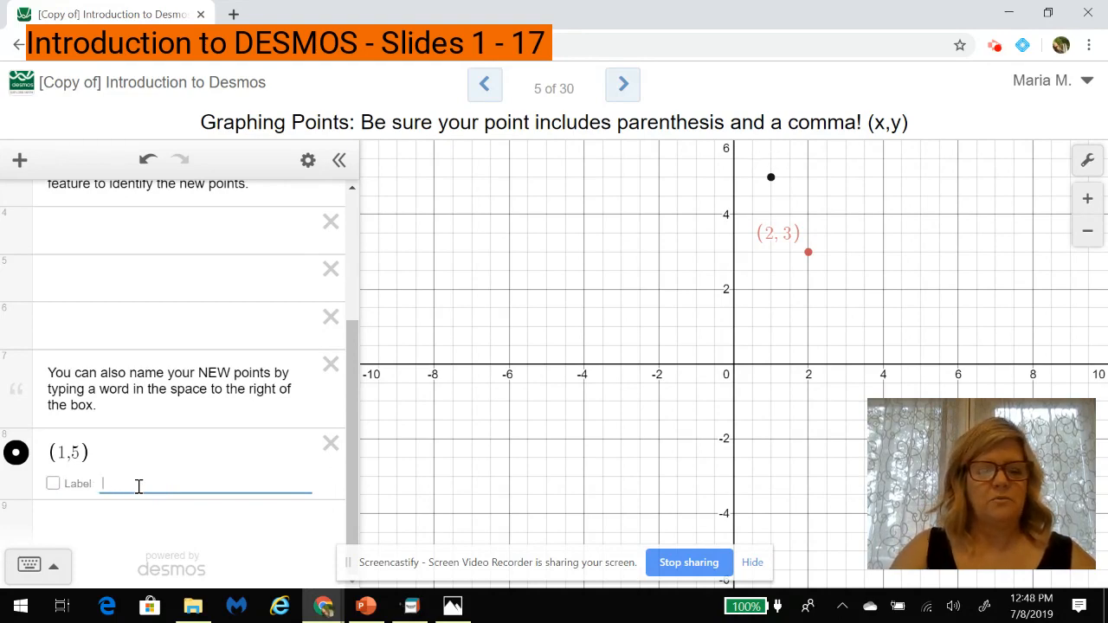
{"action": "type", "text": "Qu"}
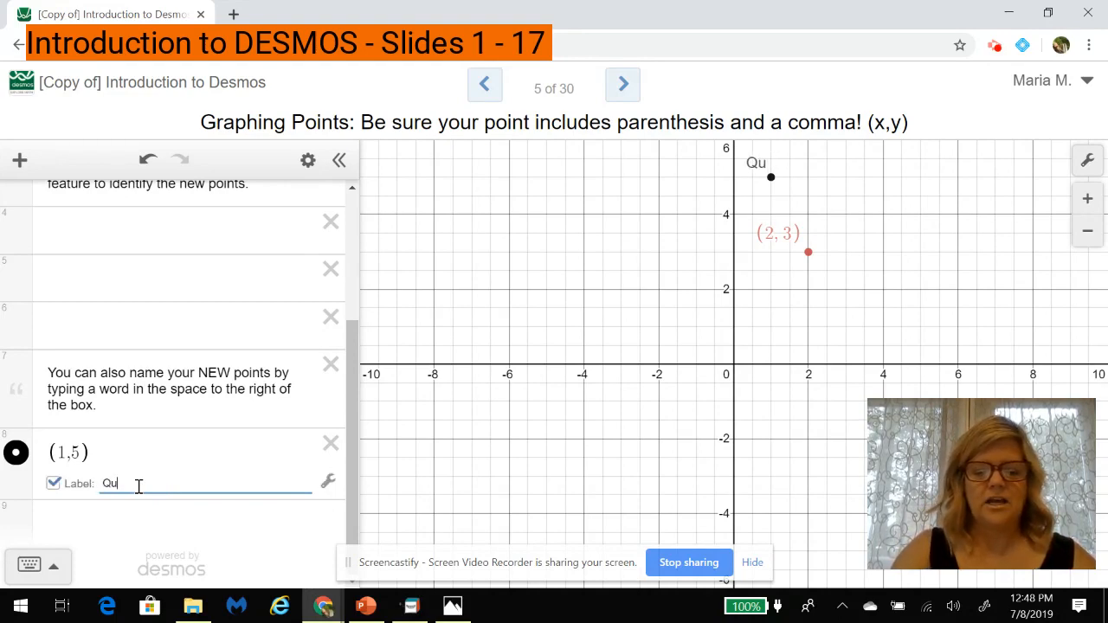
{"action": "type", "text": "adrant 1"}
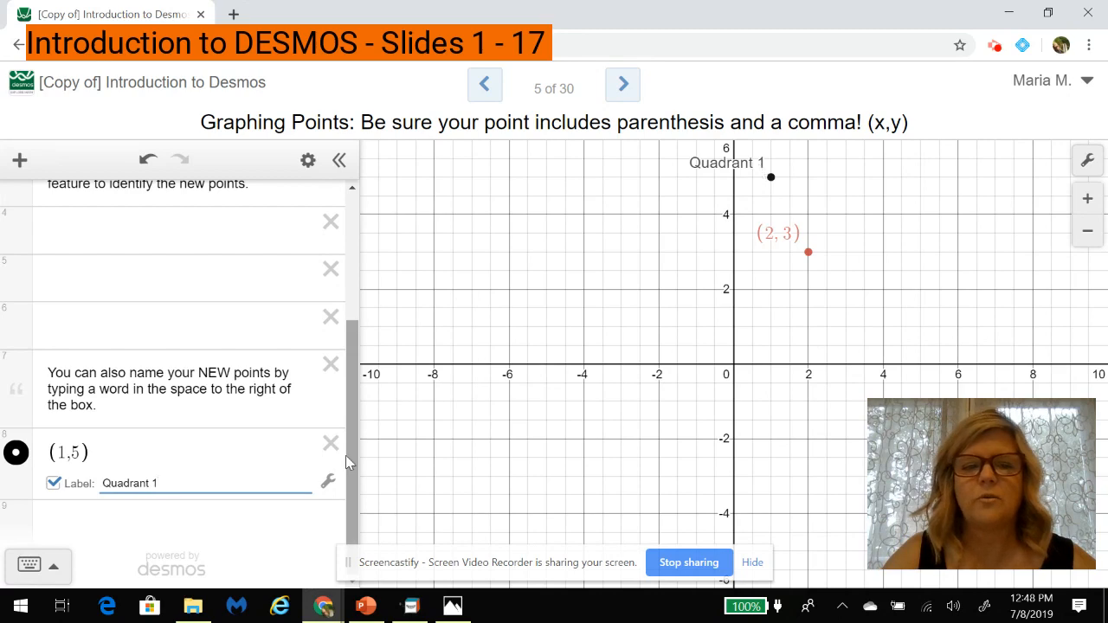
{"action": "left_click", "coordinate": [329, 483]}
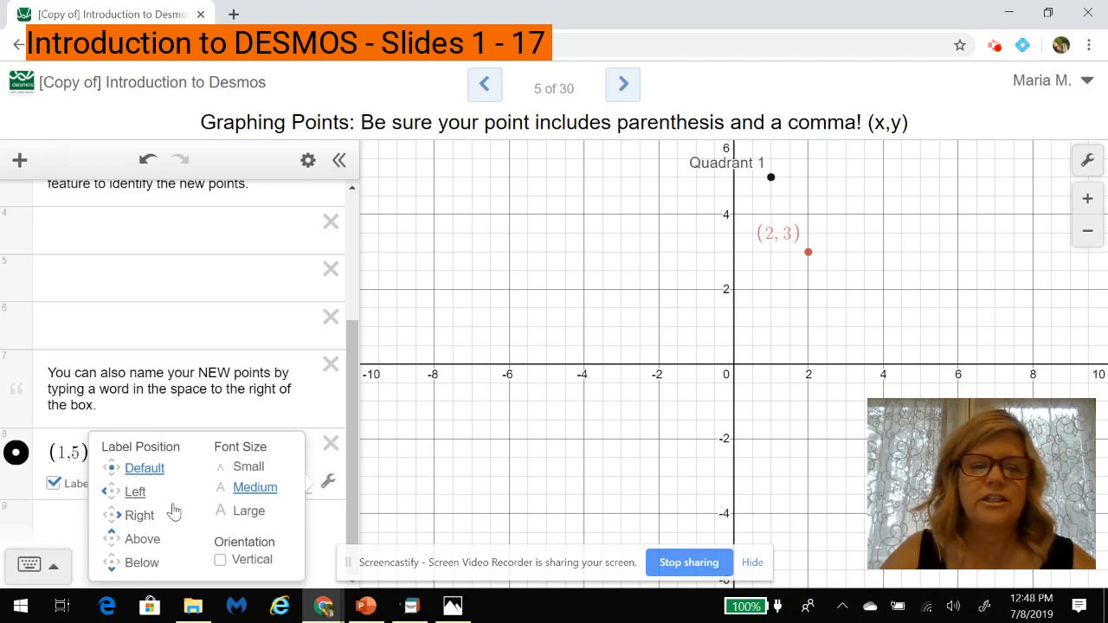
{"action": "left_click", "coordinate": [142, 515]}
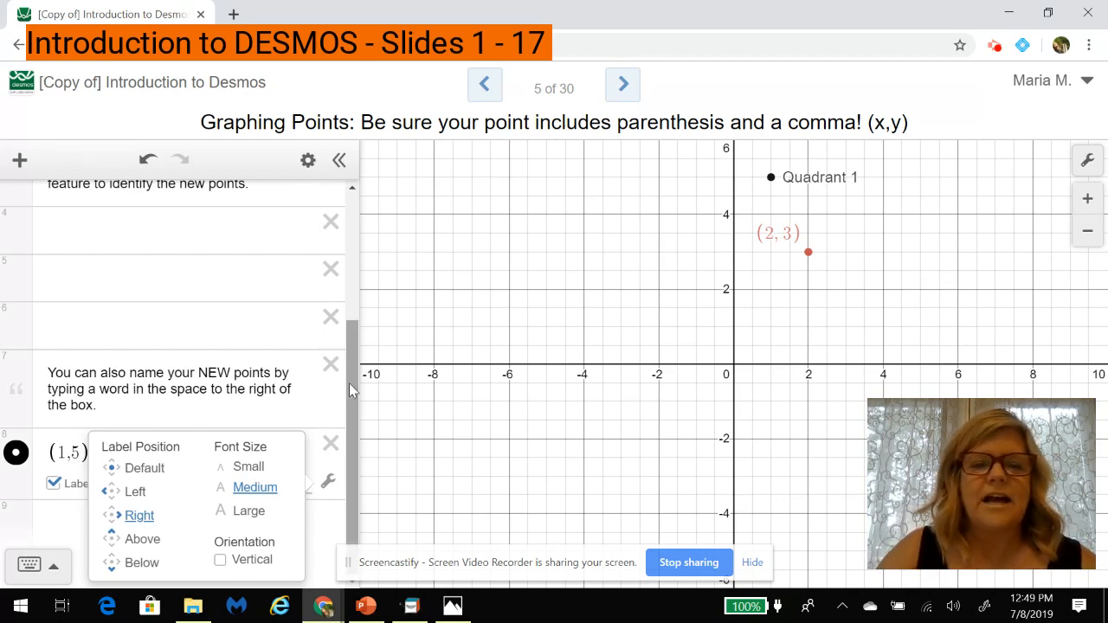
- Plot the point (-2,4) on expression line 4
{"action": "left_click_drag", "start_coordinate": [349, 383], "coordinate": [361, 292]}
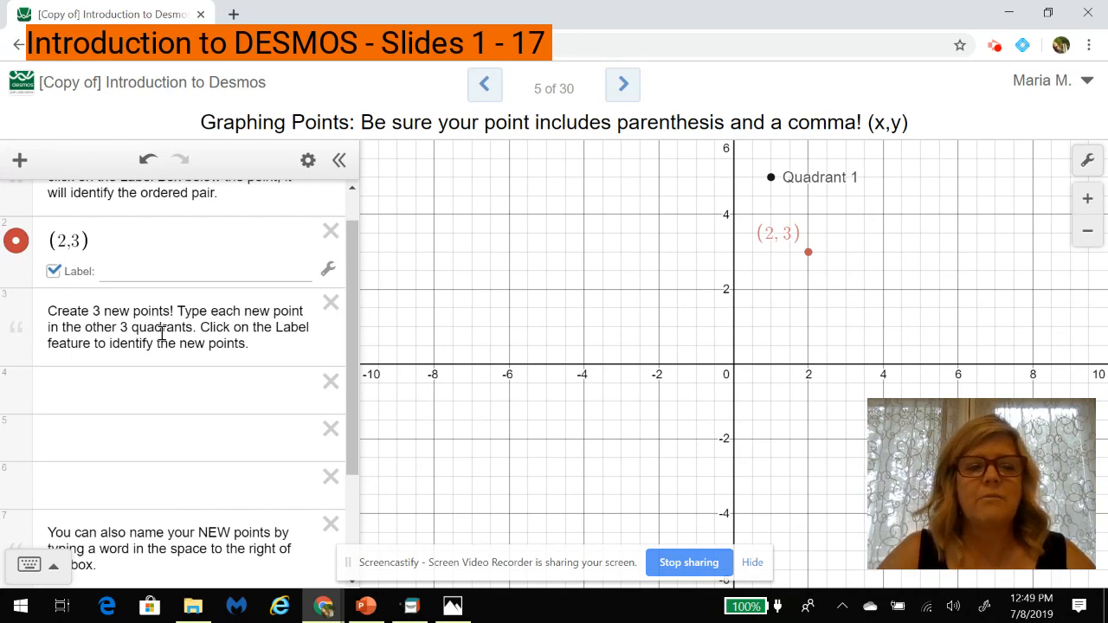
{"action": "left_click", "coordinate": [134, 394]}
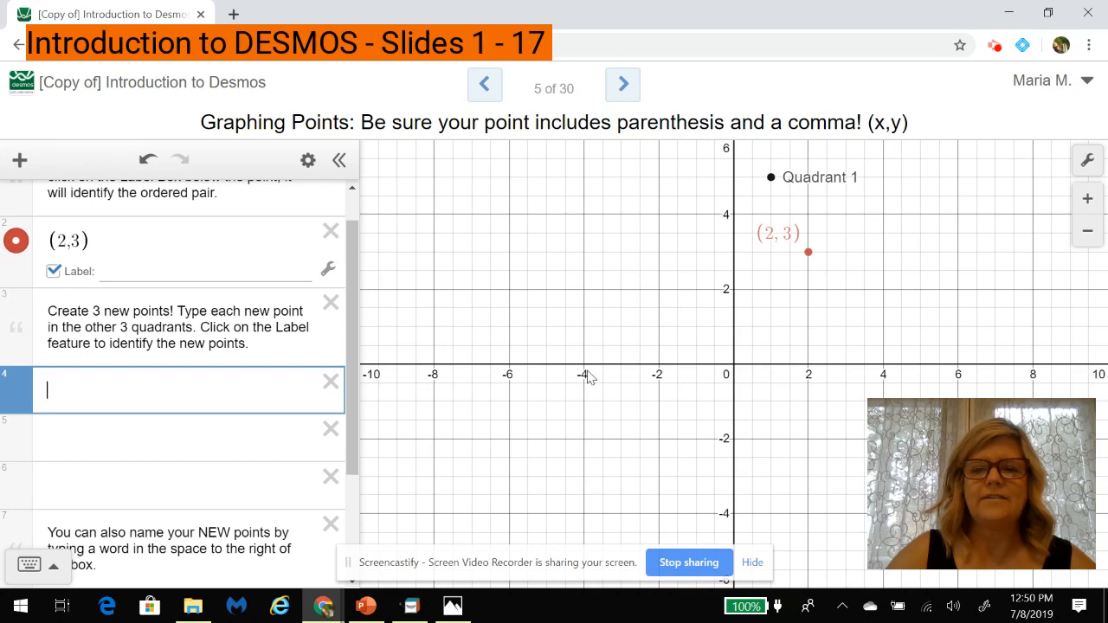
{"action": "left_click", "coordinate": [212, 389]}
{"action": "type", "text": "("}
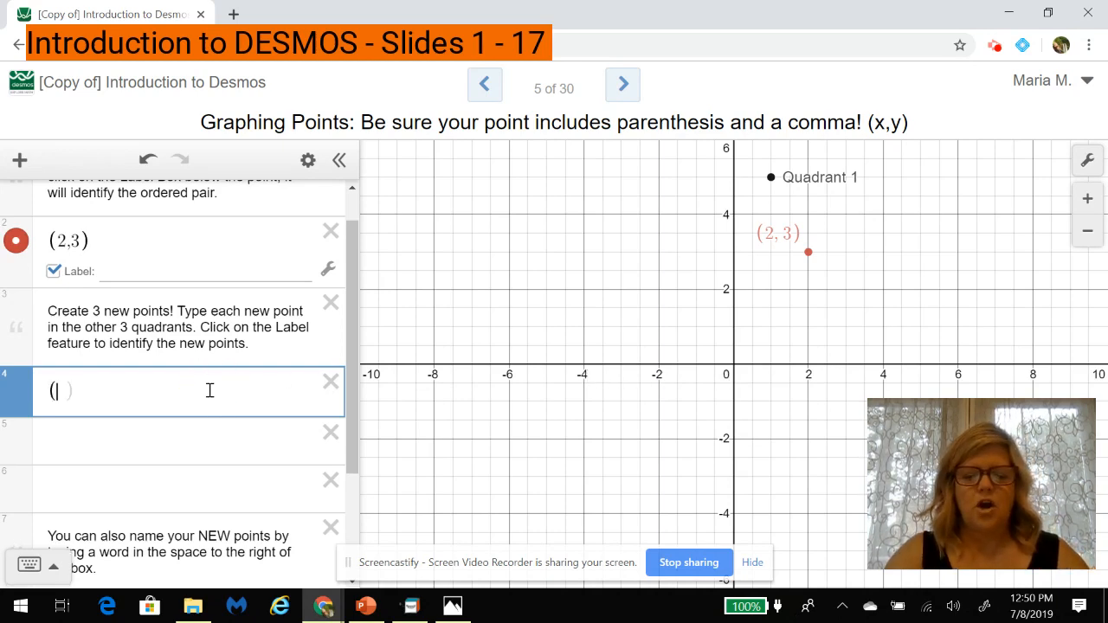
{"action": "type", "text": "-"}
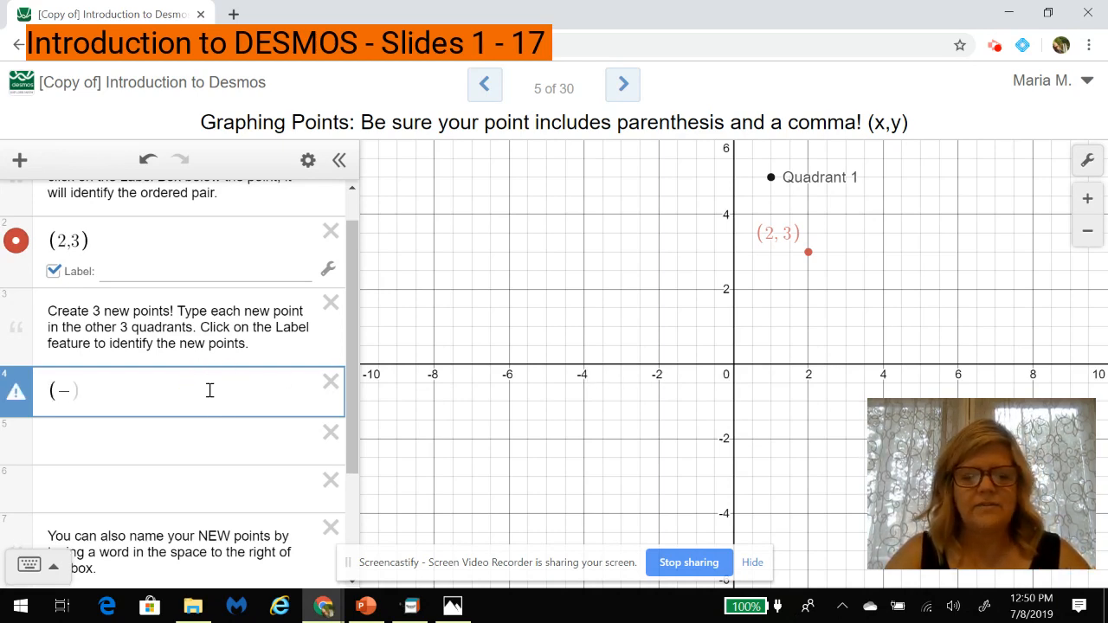
{"action": "type", "text": "2,4"}
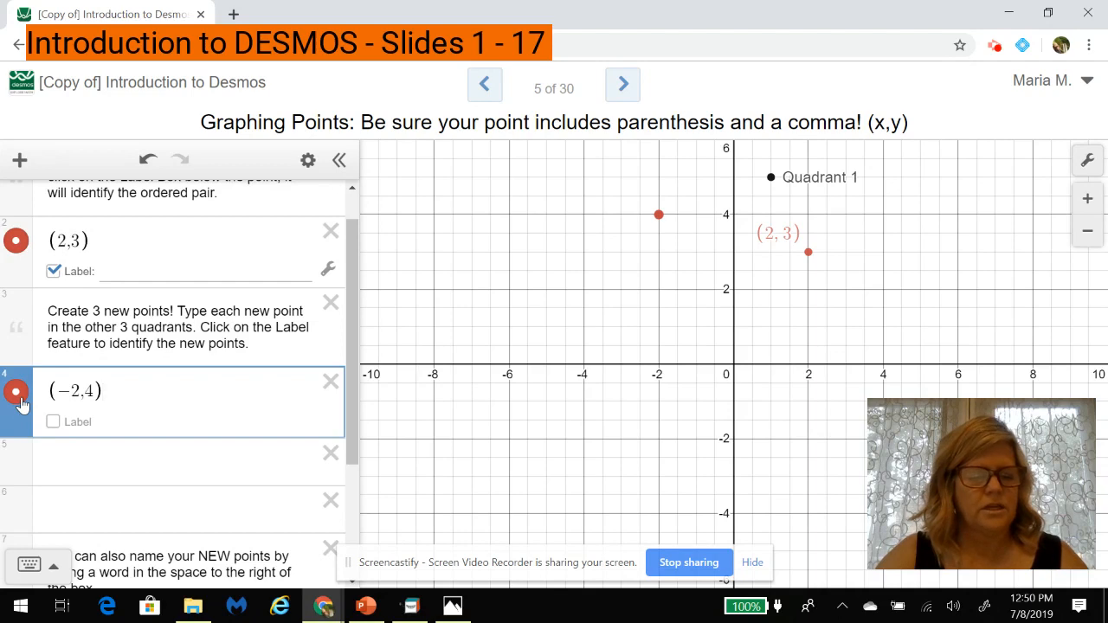
- Color the point (-2,4) purple and turn on its coordinate label
{"action": "left_click_drag", "start_coordinate": [22, 404], "coordinate": [17, 412]}
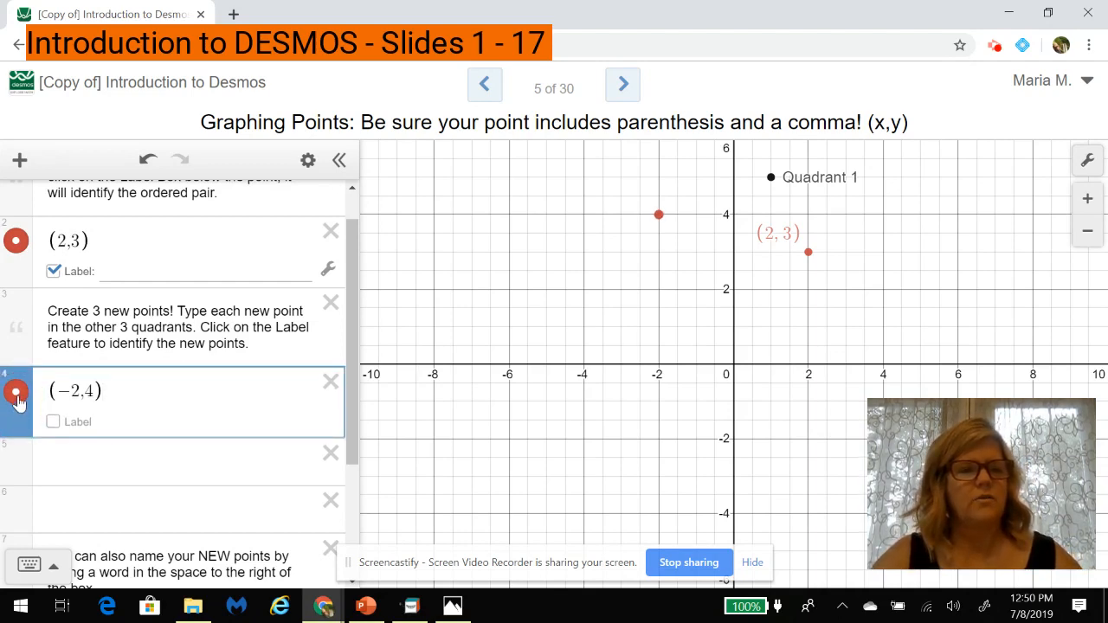
{"action": "left_click", "coordinate": [17, 401]}
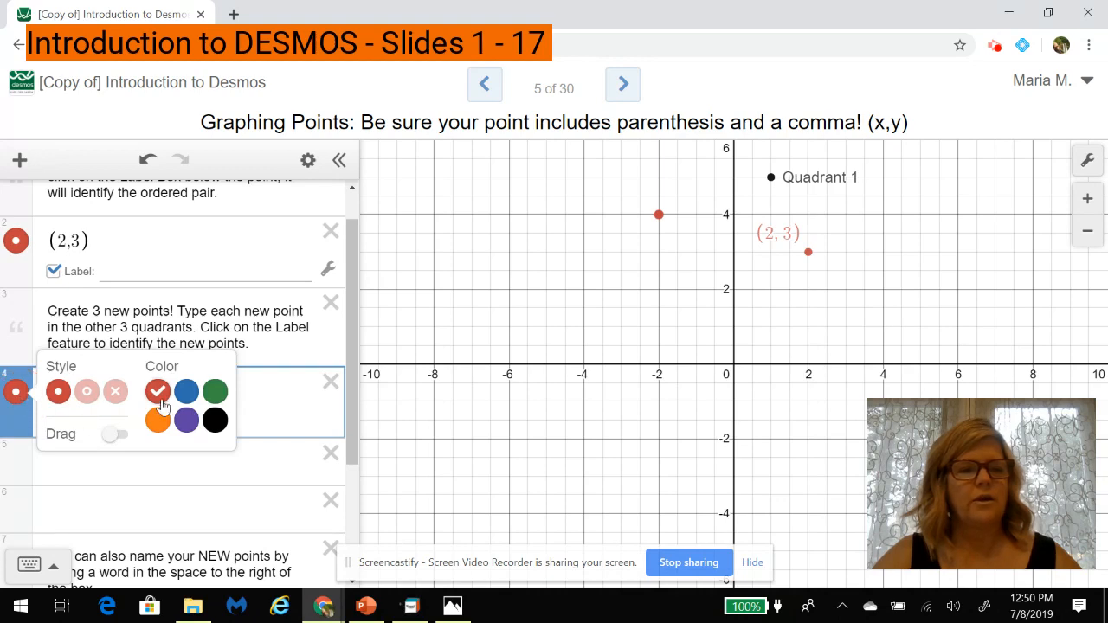
{"action": "left_click", "coordinate": [186, 421]}
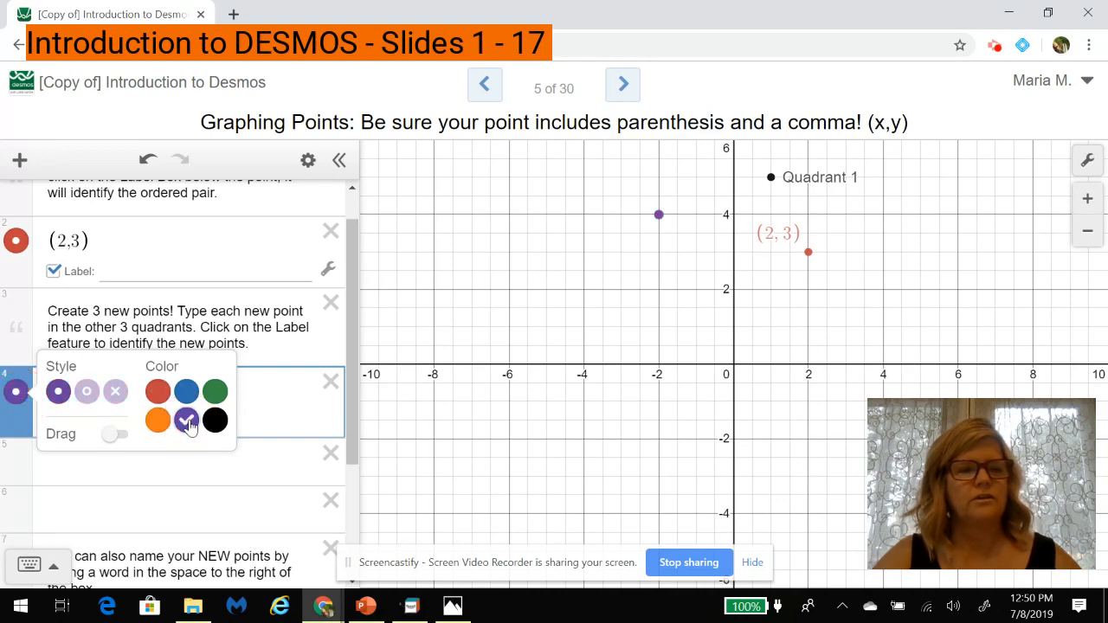
{"action": "left_click", "coordinate": [265, 417]}
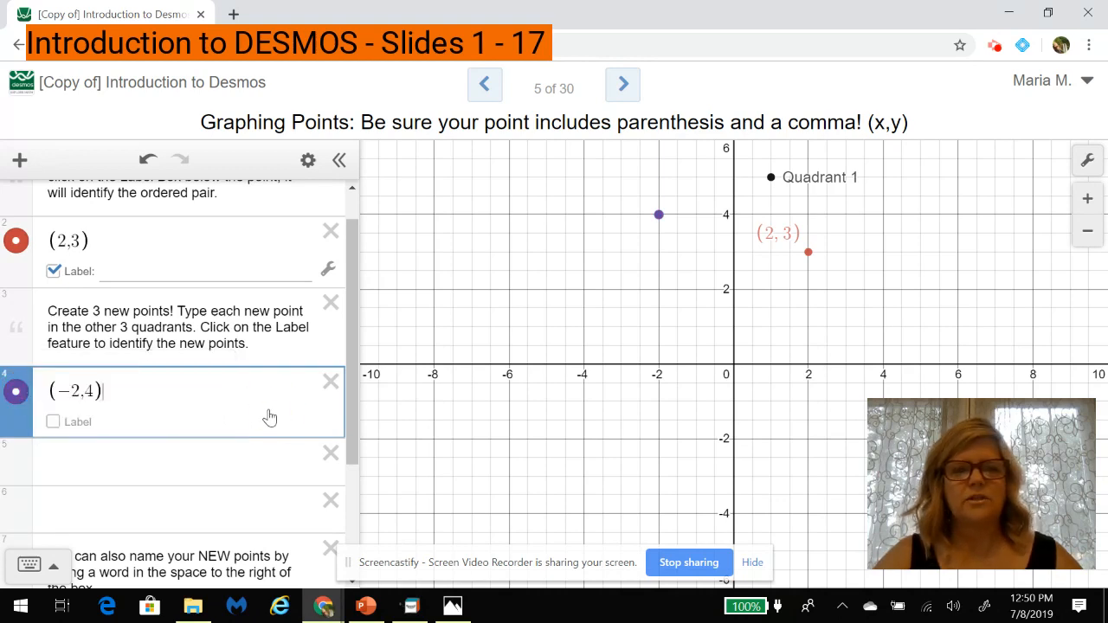
{"action": "left_click", "coordinate": [53, 423]}
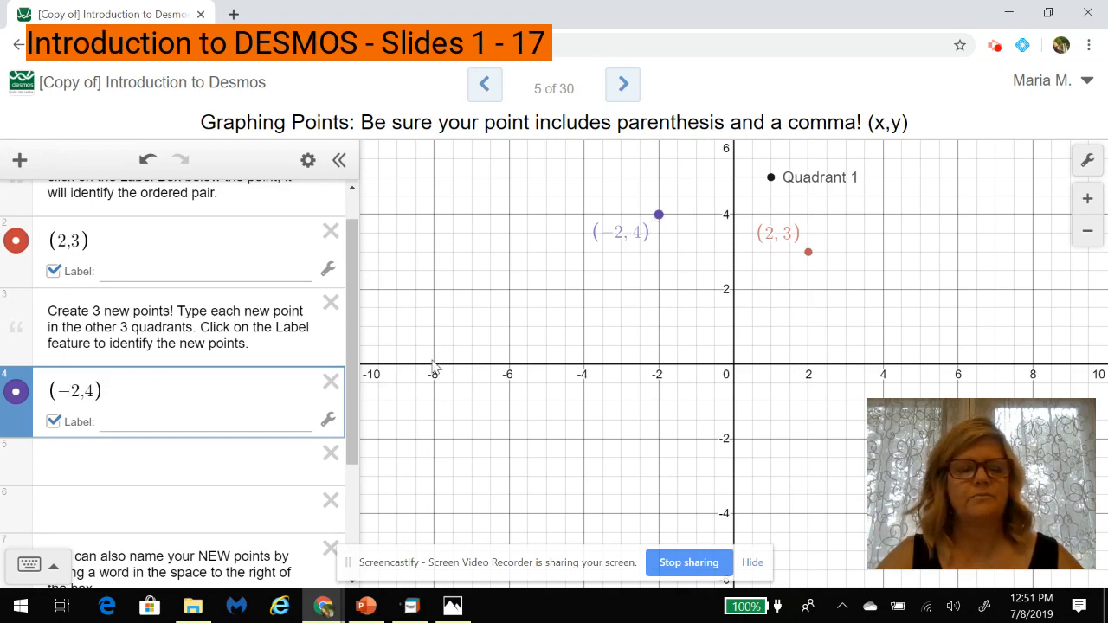
- Zoom the graph out one level and dismiss the mail notifications covering it
{"action": "left_click", "coordinate": [210, 459]}
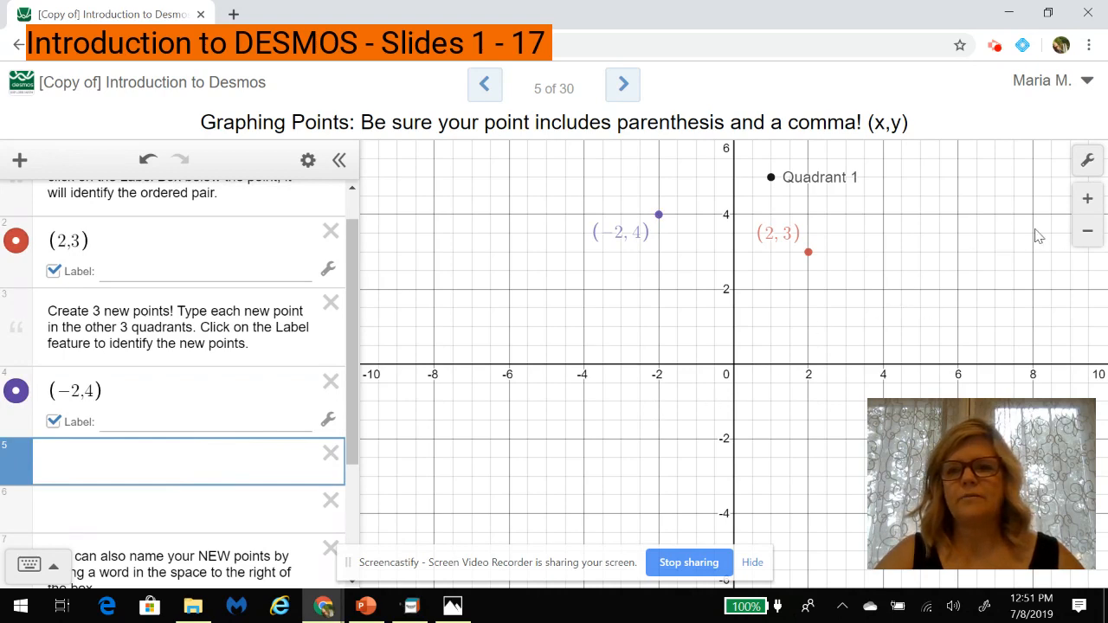
{"action": "left_click", "coordinate": [1086, 235]}
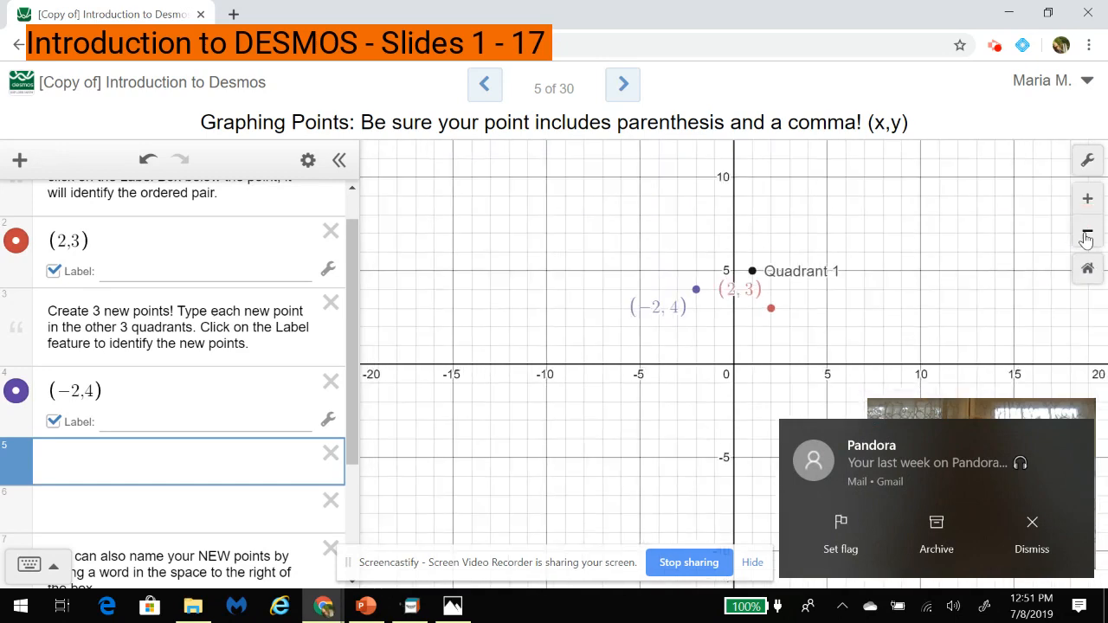
{"action": "left_click", "coordinate": [1030, 527]}
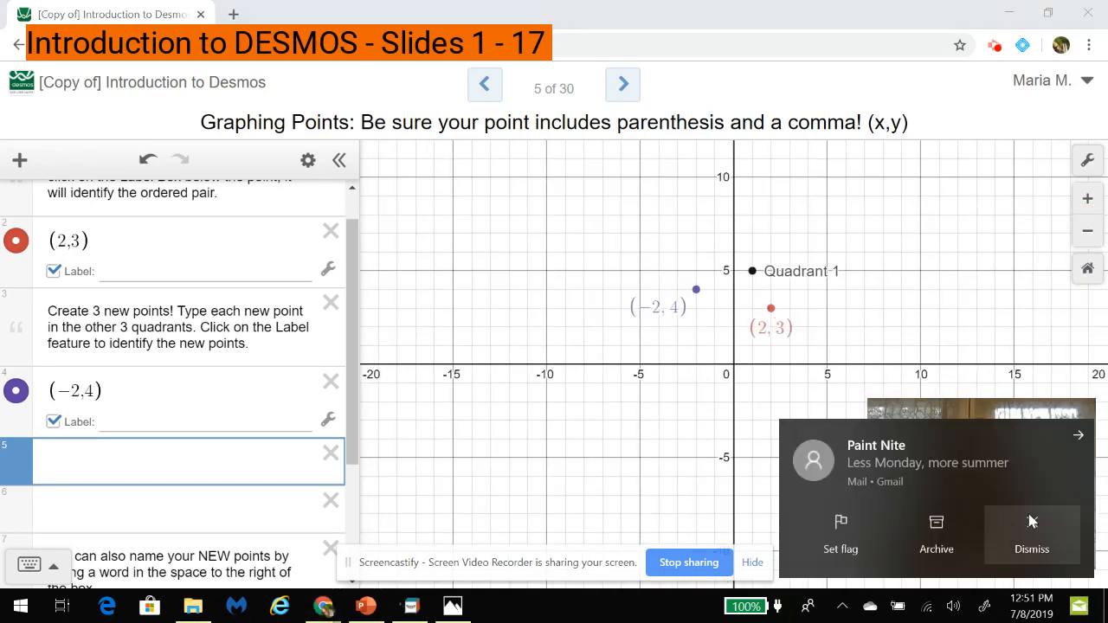
{"action": "left_click", "coordinate": [1034, 519]}
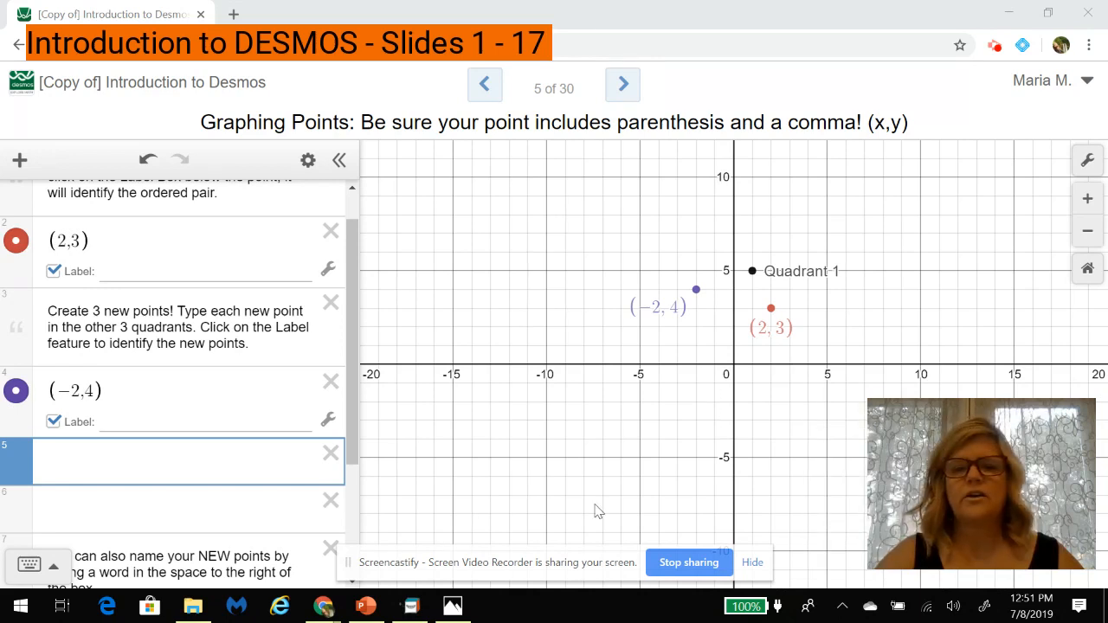
{"action": "left_click", "coordinate": [1032, 523]}
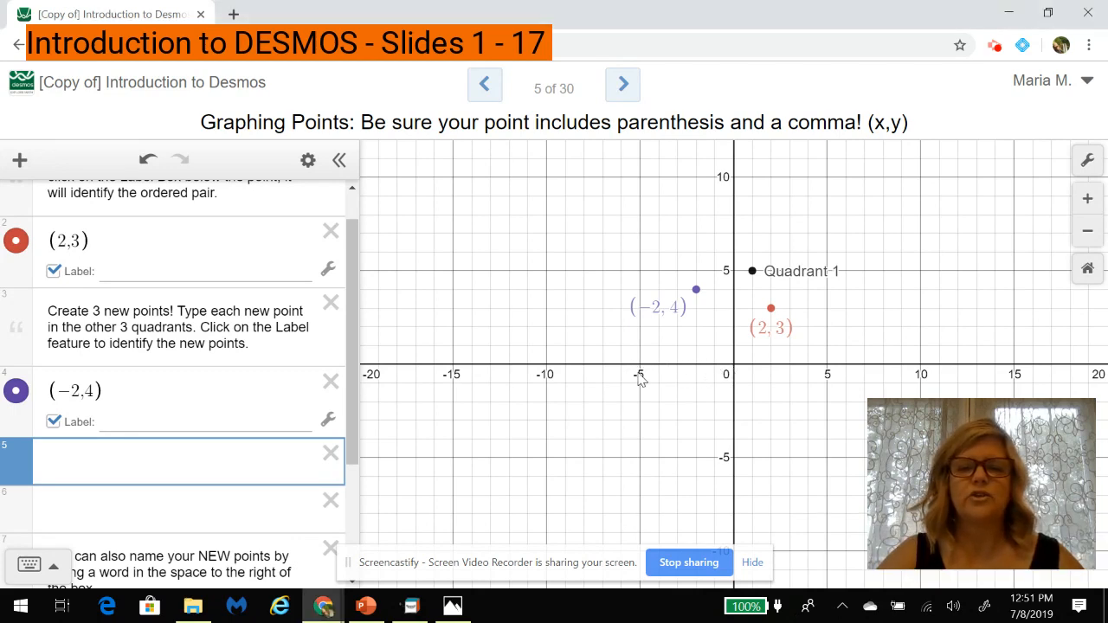
- Plot the point (-5,-5) on expression line 5
{"action": "left_click", "coordinate": [172, 469]}
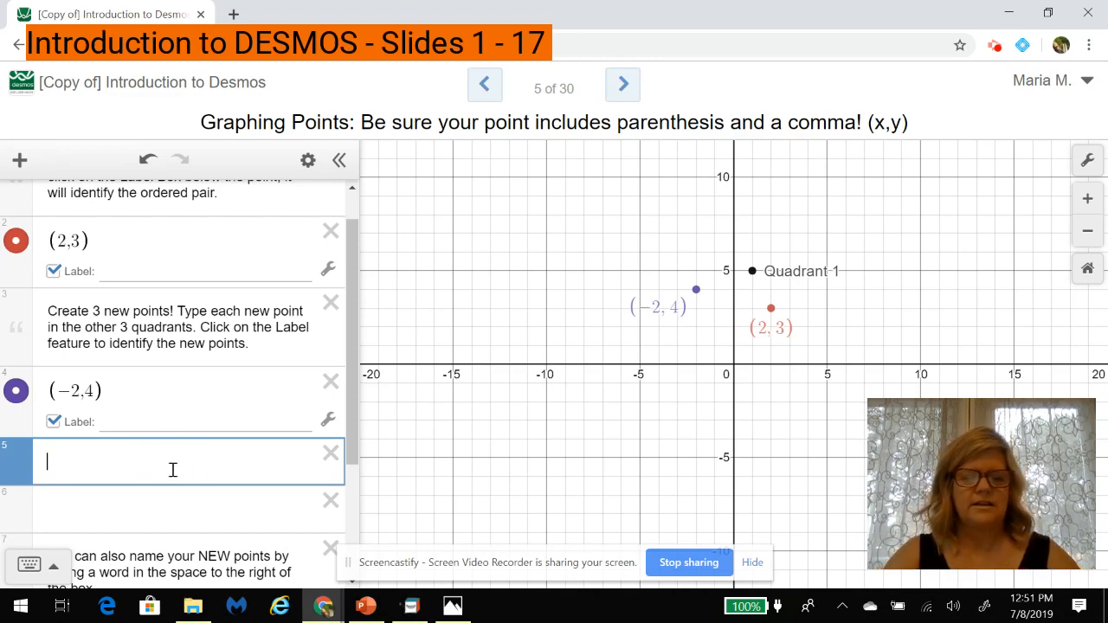
{"action": "type", "text": "(-5,"}
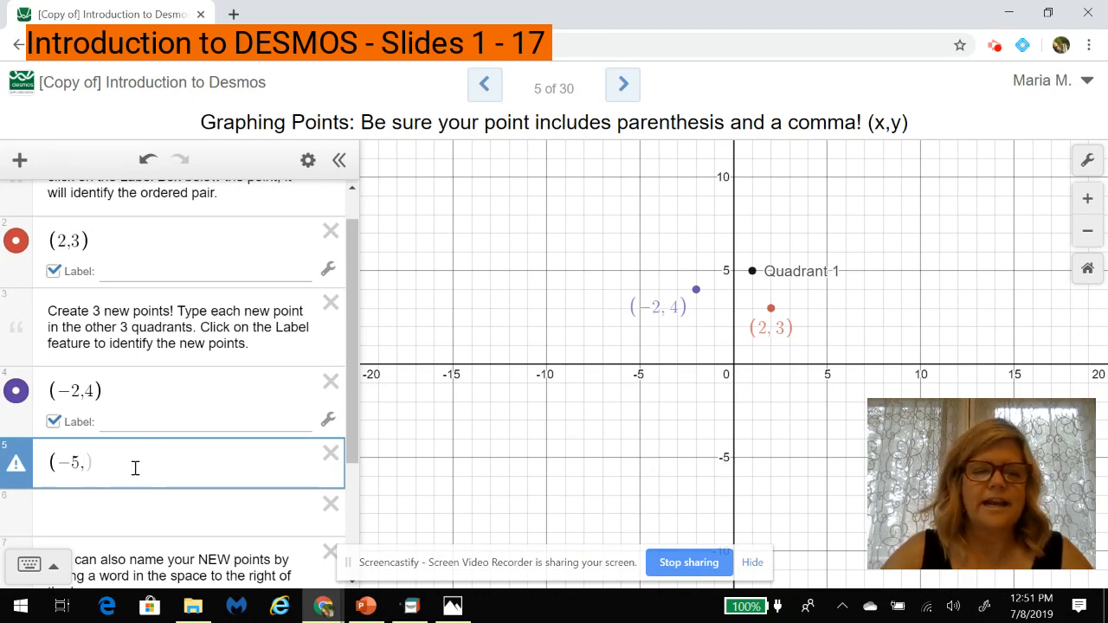
{"action": "type", "text": "5"}
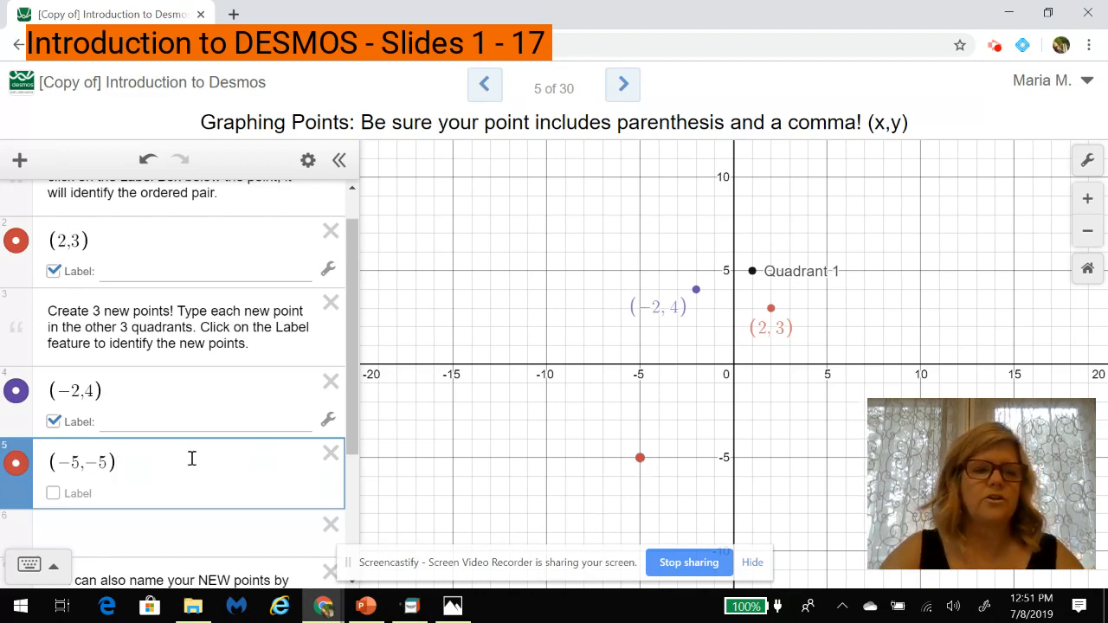
- Color the point (-5,-5) orange and move its expression back to line 5, directly below (-2,4)
{"action": "left_click", "coordinate": [19, 485]}
{"action": "left_click_drag", "start_coordinate": [22, 502], "coordinate": [20, 494]}
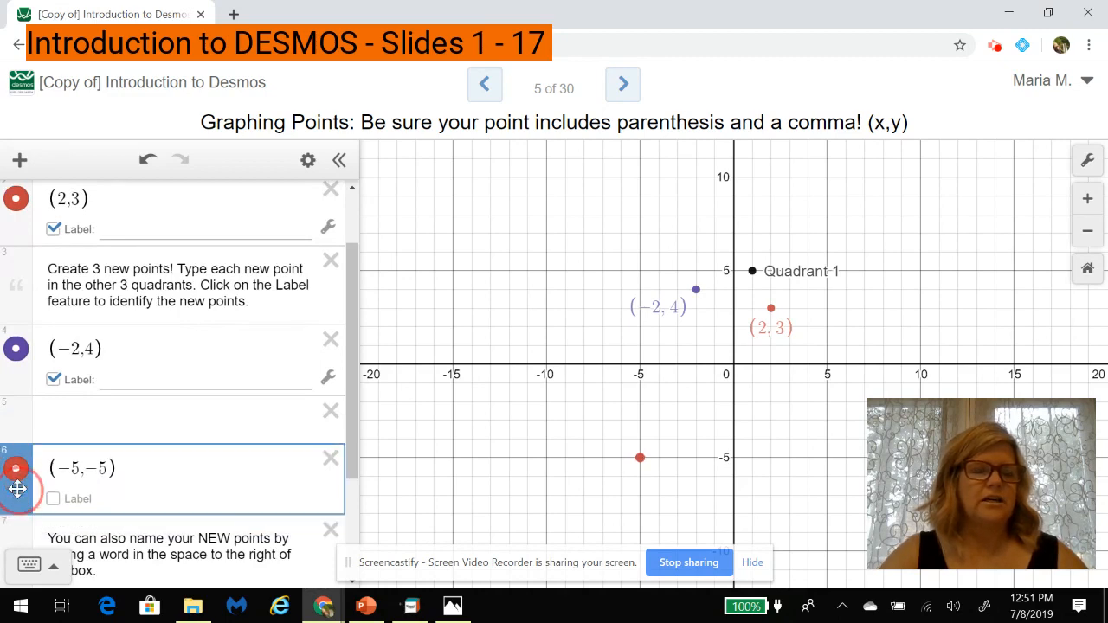
{"action": "left_click", "coordinate": [18, 476]}
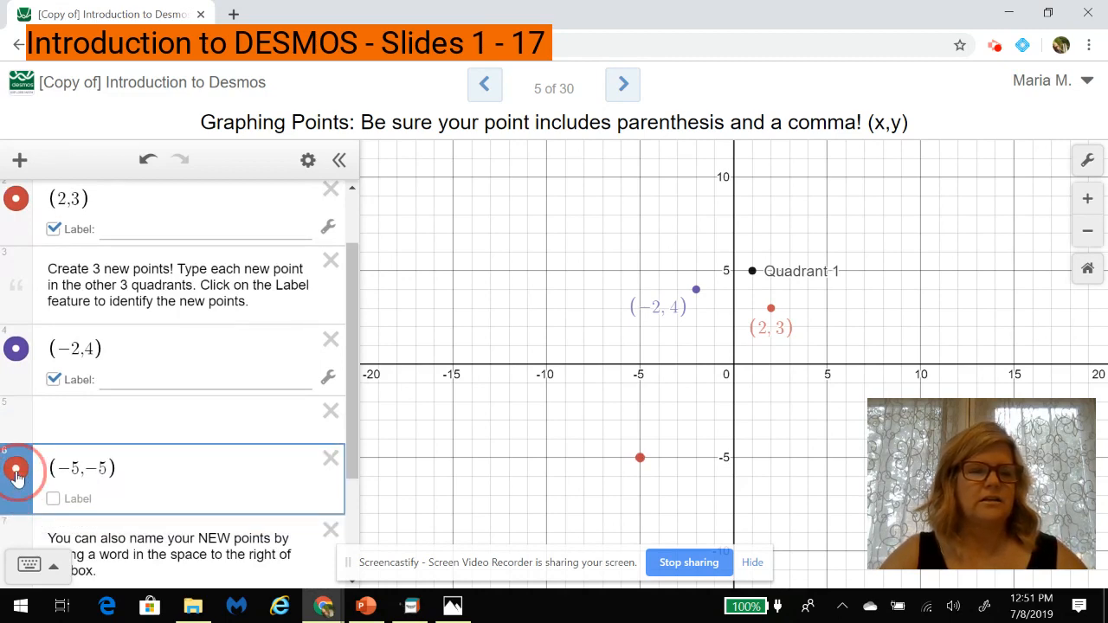
{"action": "left_click", "coordinate": [157, 500]}
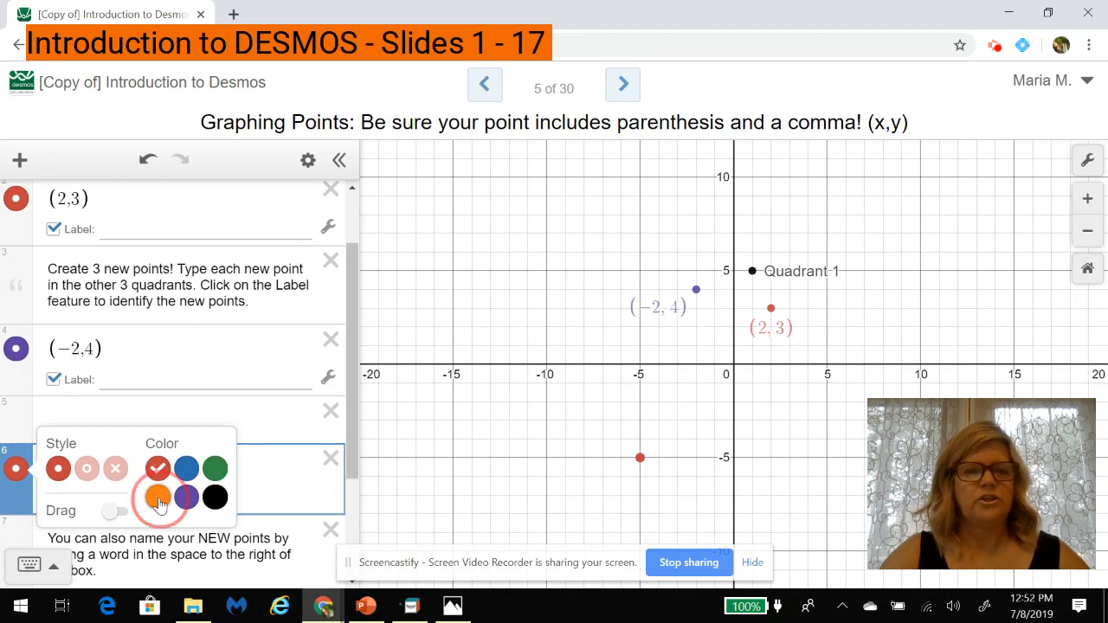
{"action": "left_click", "coordinate": [275, 483]}
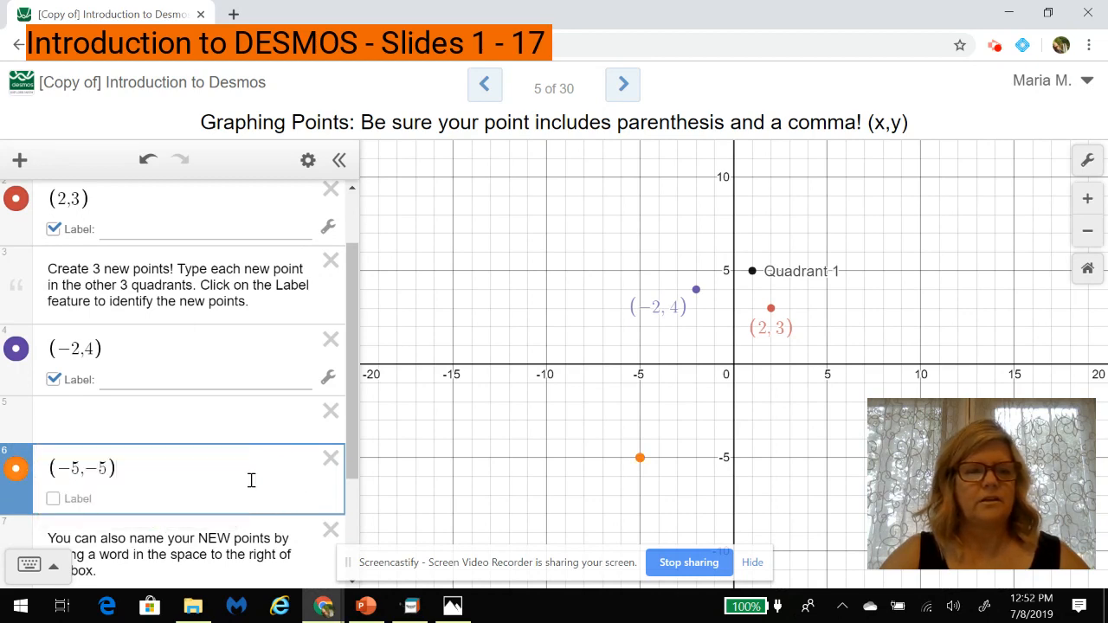
{"action": "left_click_drag", "start_coordinate": [20, 484], "coordinate": [22, 445]}
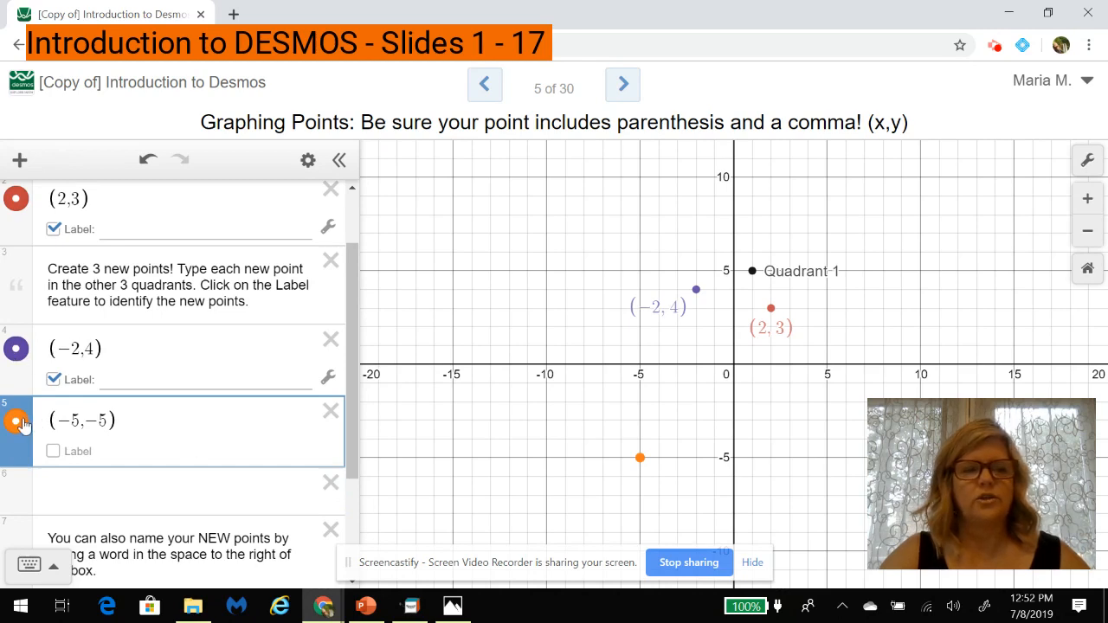
- Plot the point (1,-7) on expression line 6
{"action": "left_click", "coordinate": [107, 491]}
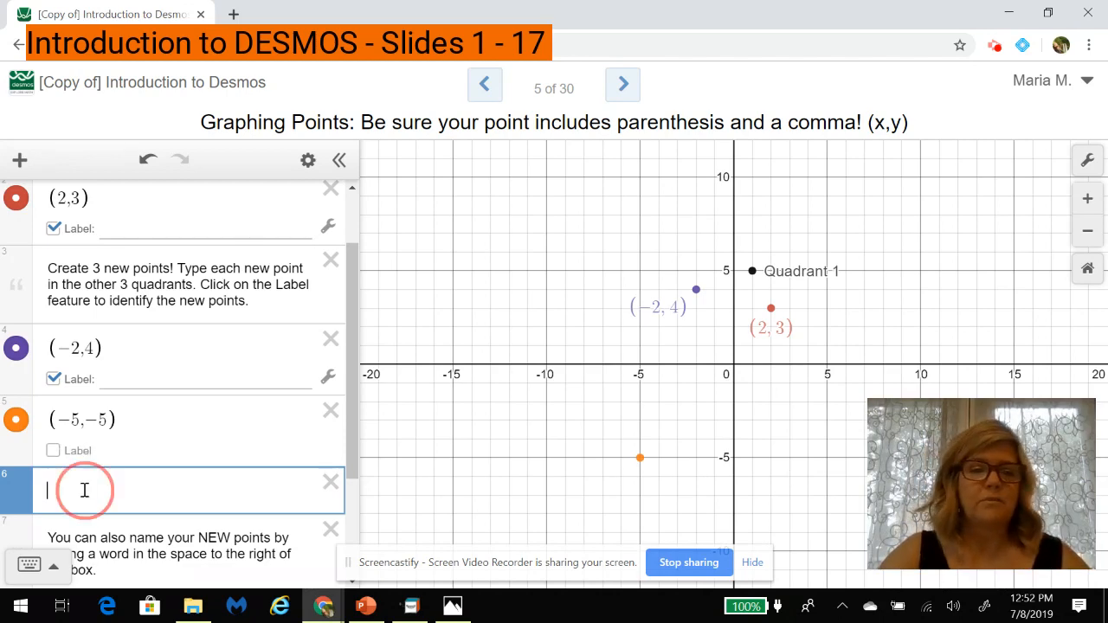
{"action": "type", "text": "("}
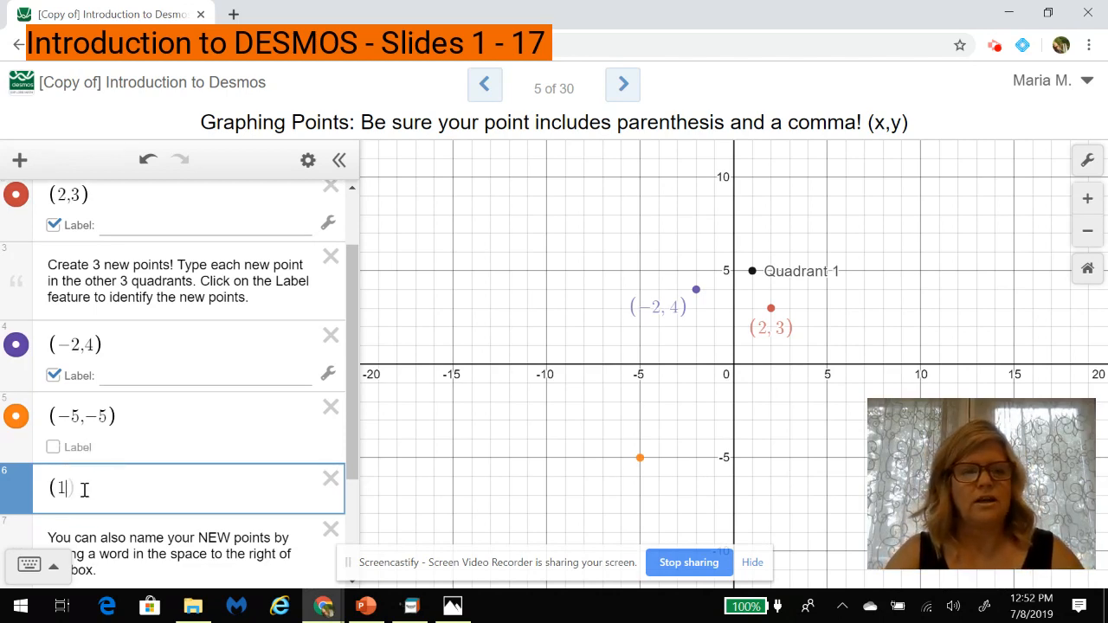
{"action": "type", "text": "1,"}
{"action": "key", "text": "BackSpace"}
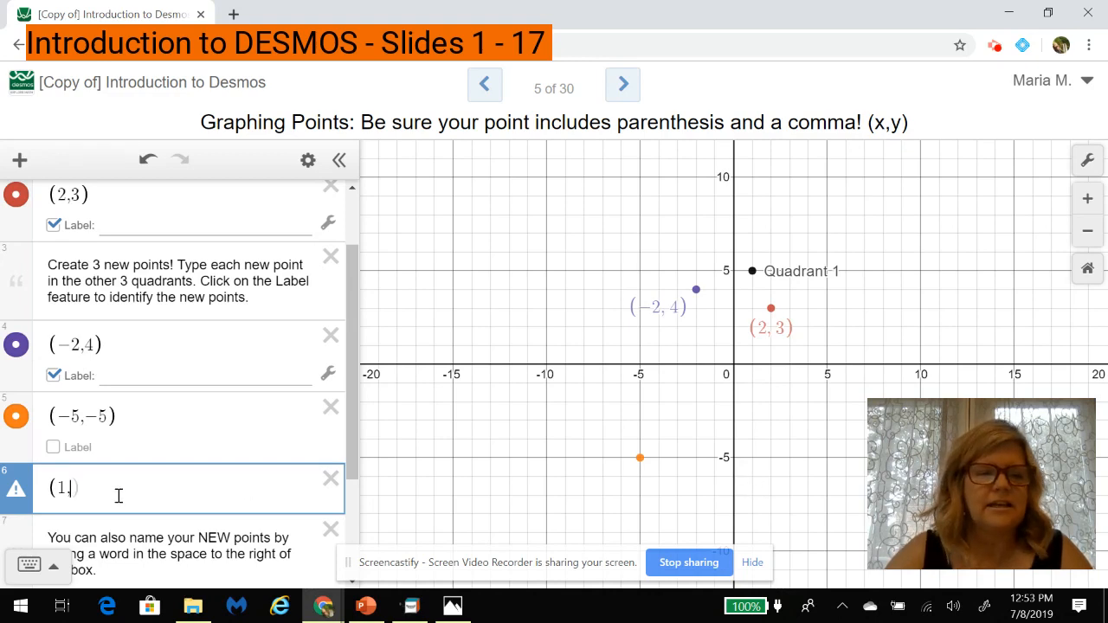
{"action": "type", "text": "-7"}
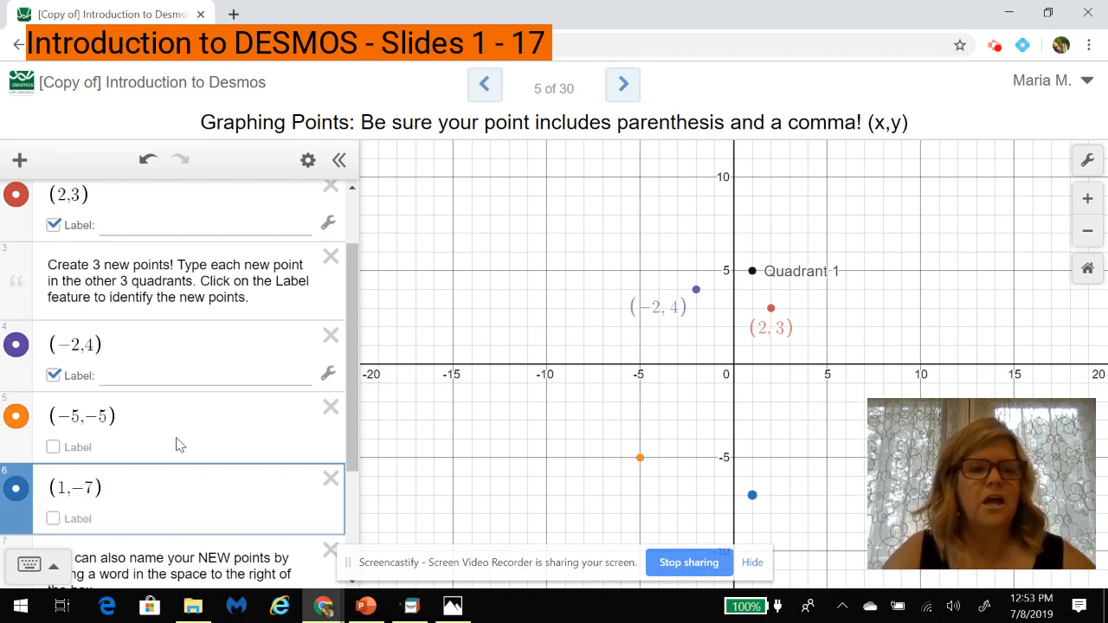
- Turn on the labels of the points (-5,-5) and (1,-7), and advance to slide 6
{"action": "left_click", "coordinate": [54, 446]}
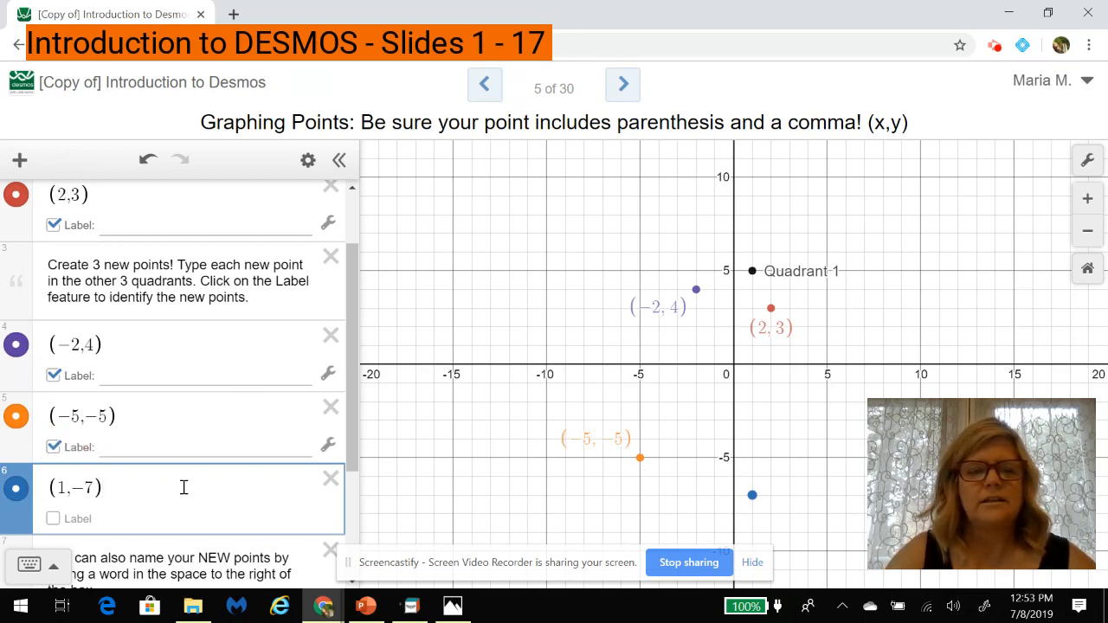
{"action": "left_click", "coordinate": [55, 520]}
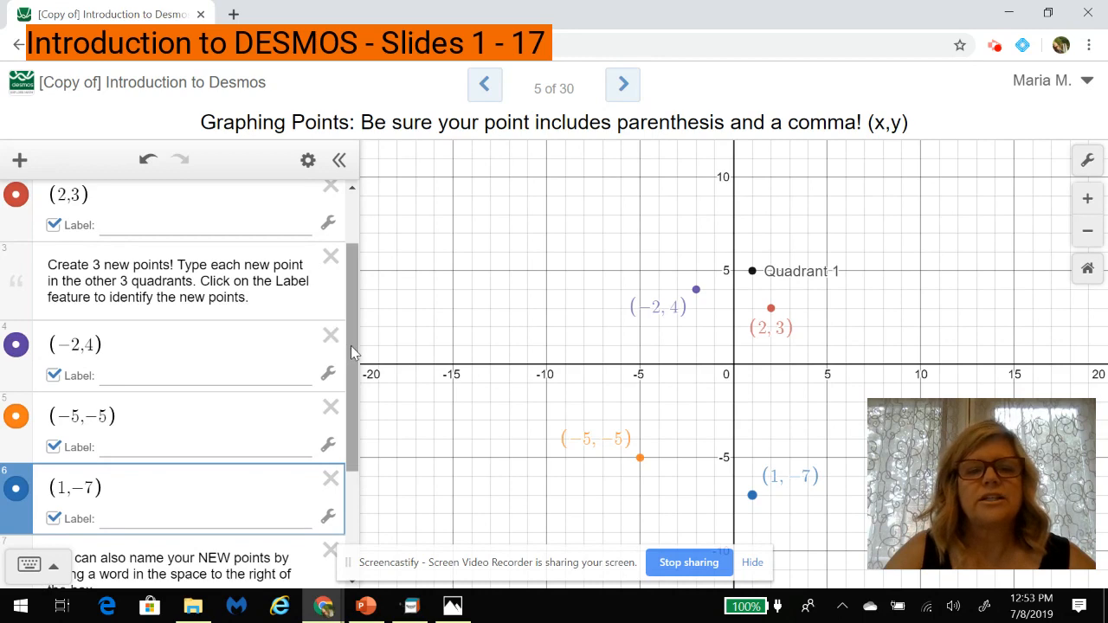
{"action": "left_click_drag", "start_coordinate": [350, 345], "coordinate": [377, 472]}
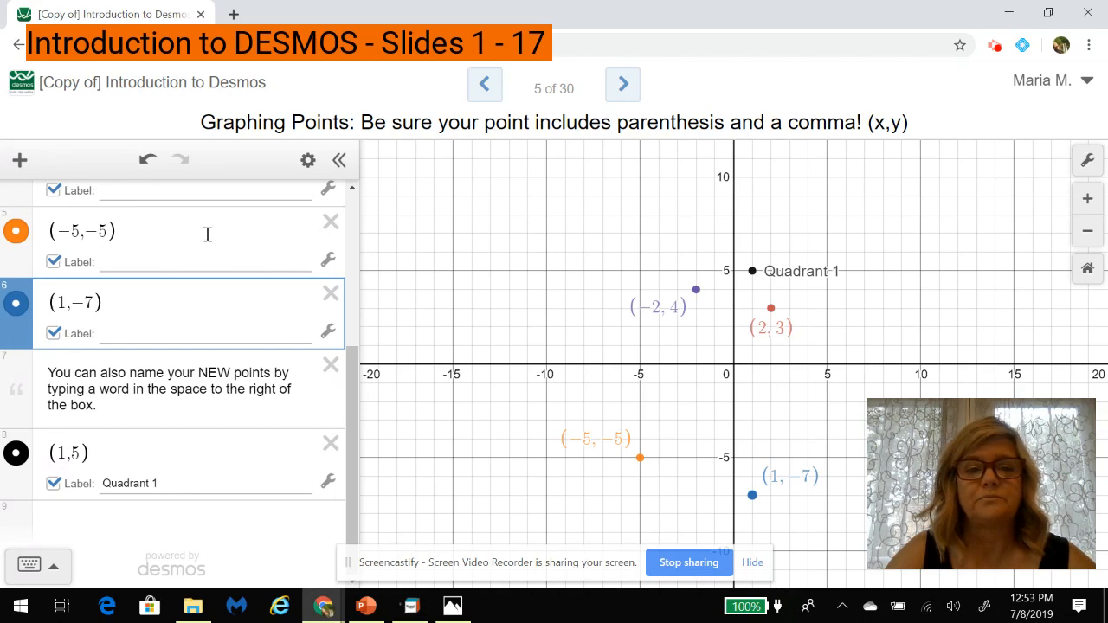
{"action": "left_click", "coordinate": [622, 84]}
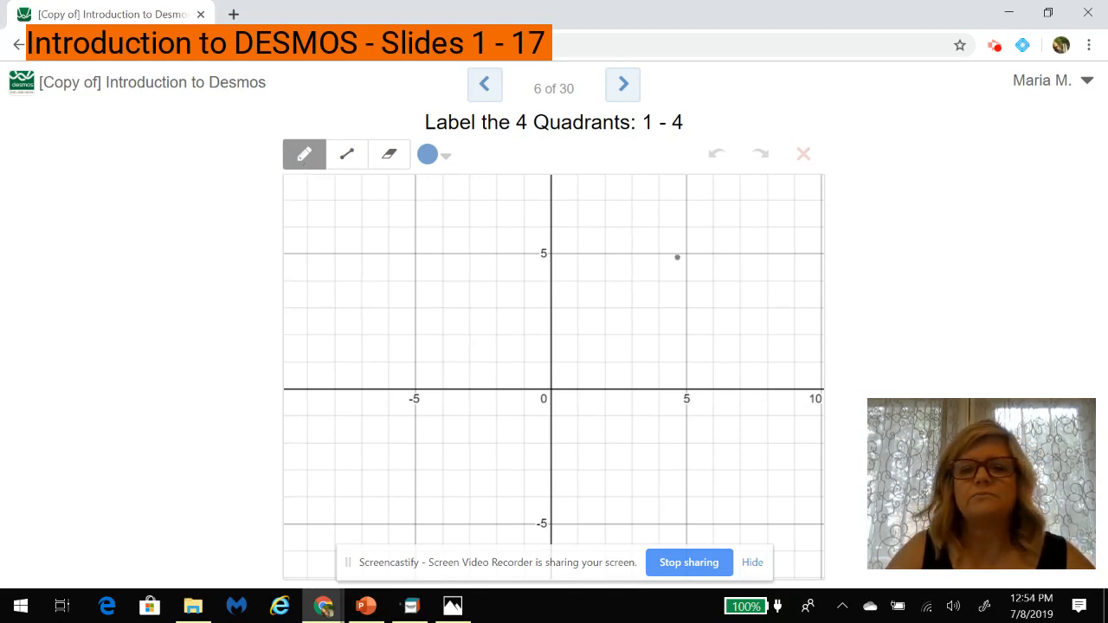
- Handwrite the numbers 1 to 4 in blue in their quadrants, counterclockwise starting with 1 in the upper-right quadrant
{"action": "mouse_move", "coordinate": [655, 242]}
{"action": "left_mouse_down"}
{"action": "mouse_move", "coordinate": [683, 201]}
{"action": "mouse_move", "coordinate": [685, 320]}
{"action": "mouse_move", "coordinate": [642, 322]}
{"action": "mouse_move", "coordinate": [743, 319]}
{"action": "left_mouse_up"}
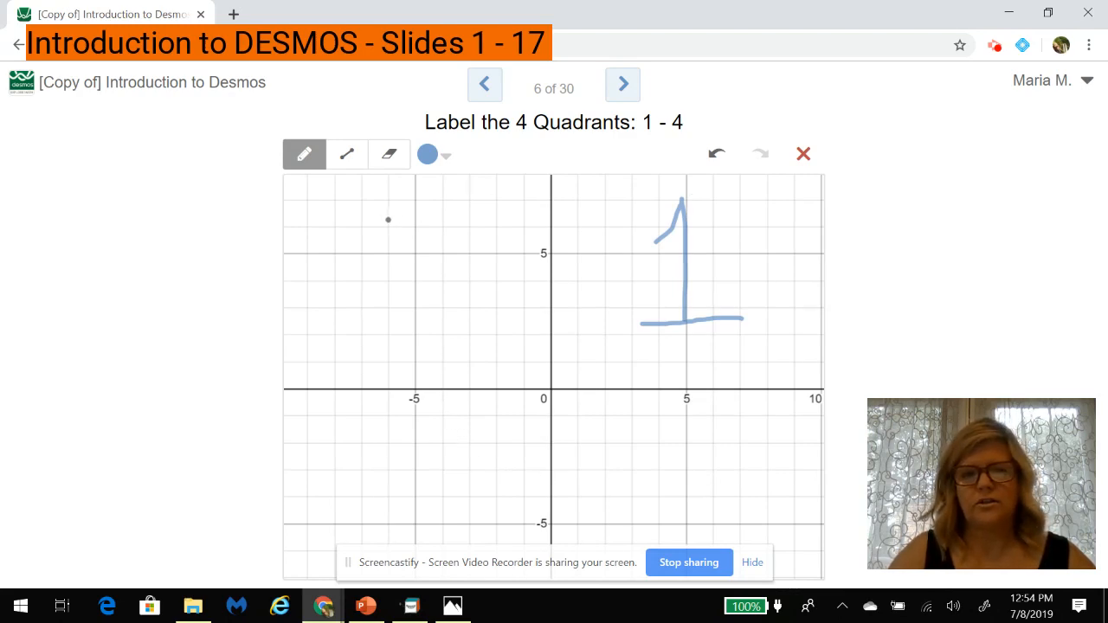
{"action": "mouse_move", "coordinate": [388, 220]}
{"action": "left_mouse_down"}
{"action": "mouse_move", "coordinate": [488, 242]}
{"action": "mouse_move", "coordinate": [344, 306]}
{"action": "mouse_move", "coordinate": [508, 303]}
{"action": "left_mouse_up"}
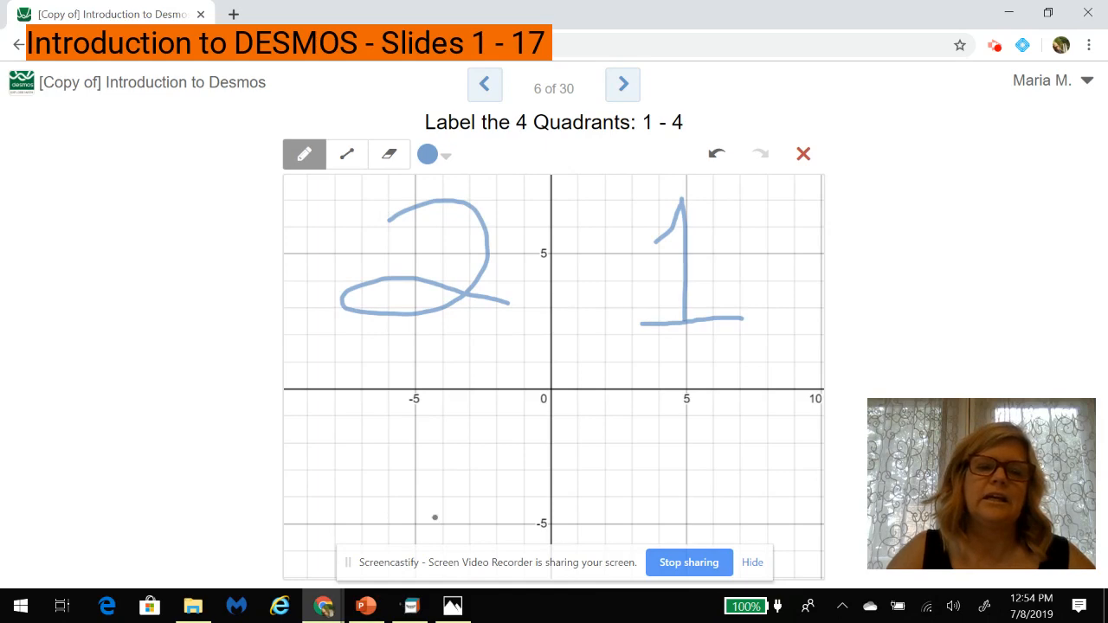
{"action": "mouse_move", "coordinate": [371, 446]}
{"action": "left_mouse_down"}
{"action": "mouse_move", "coordinate": [448, 465]}
{"action": "mouse_move", "coordinate": [413, 476]}
{"action": "mouse_move", "coordinate": [459, 511]}
{"action": "mouse_move", "coordinate": [349, 522]}
{"action": "left_mouse_up"}
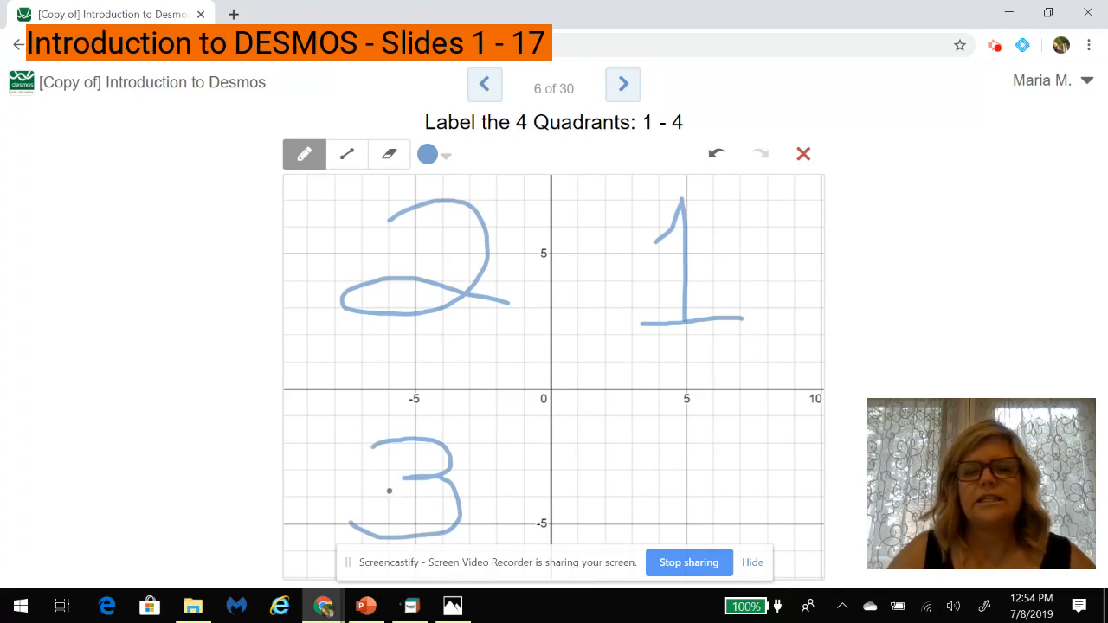
{"action": "mouse_move", "coordinate": [645, 440]}
{"action": "left_mouse_down"}
{"action": "mouse_move", "coordinate": [645, 486]}
{"action": "mouse_move", "coordinate": [721, 487]}
{"action": "left_mouse_up"}
{"action": "left_click_drag", "start_coordinate": [695, 432], "coordinate": [704, 529]}
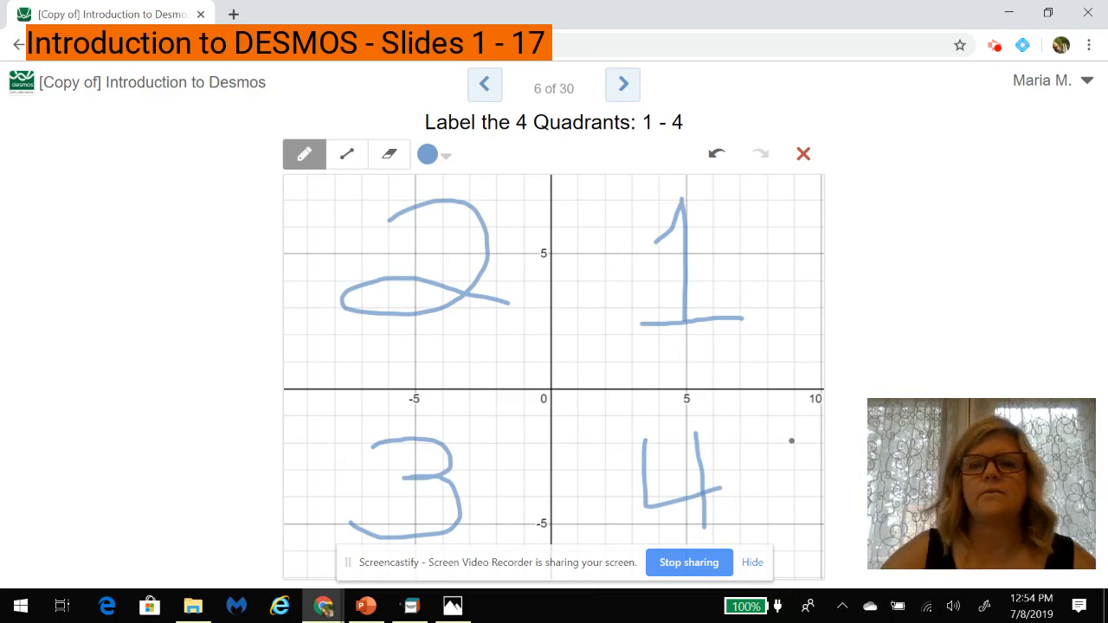
- Advance to slide 7 and plot the point (-4,2) on expression line 4
{"action": "left_click", "coordinate": [629, 86]}
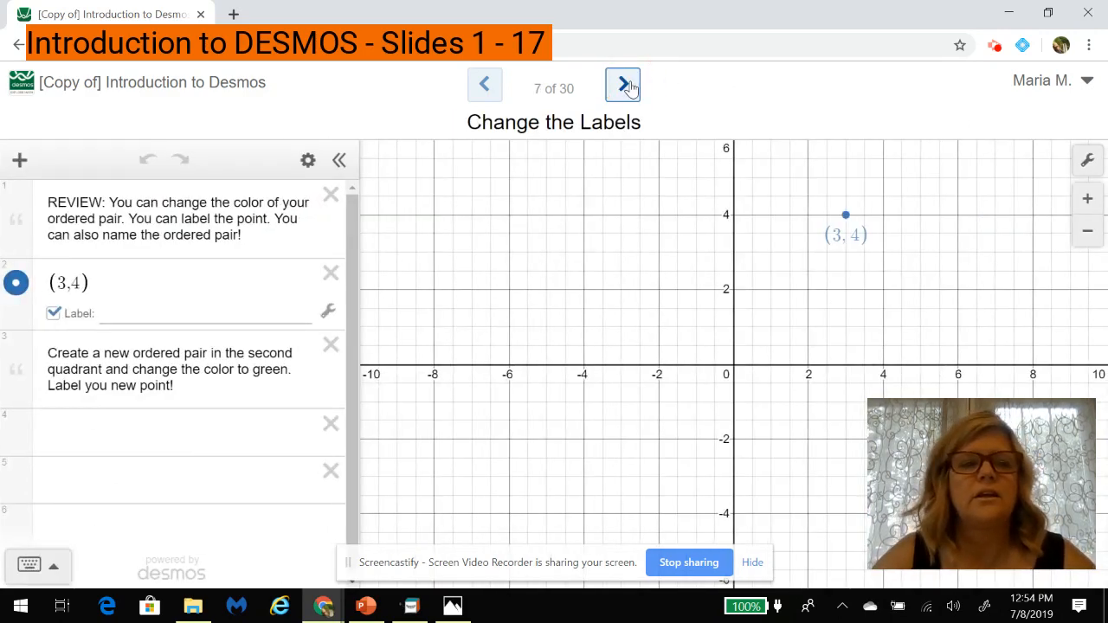
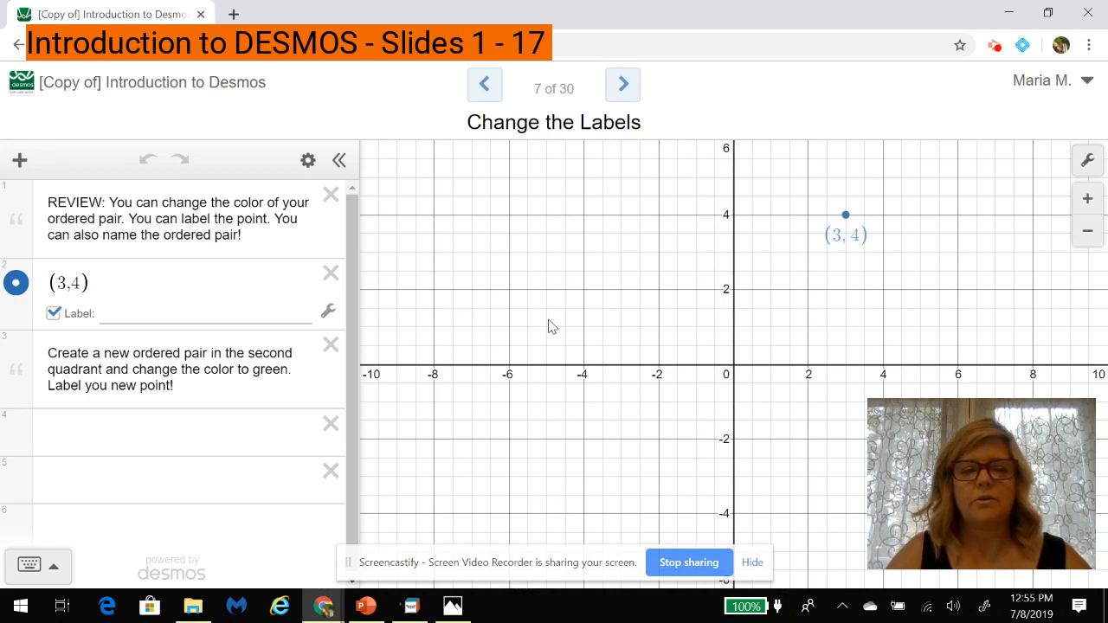
{"action": "left_click", "coordinate": [235, 434]}
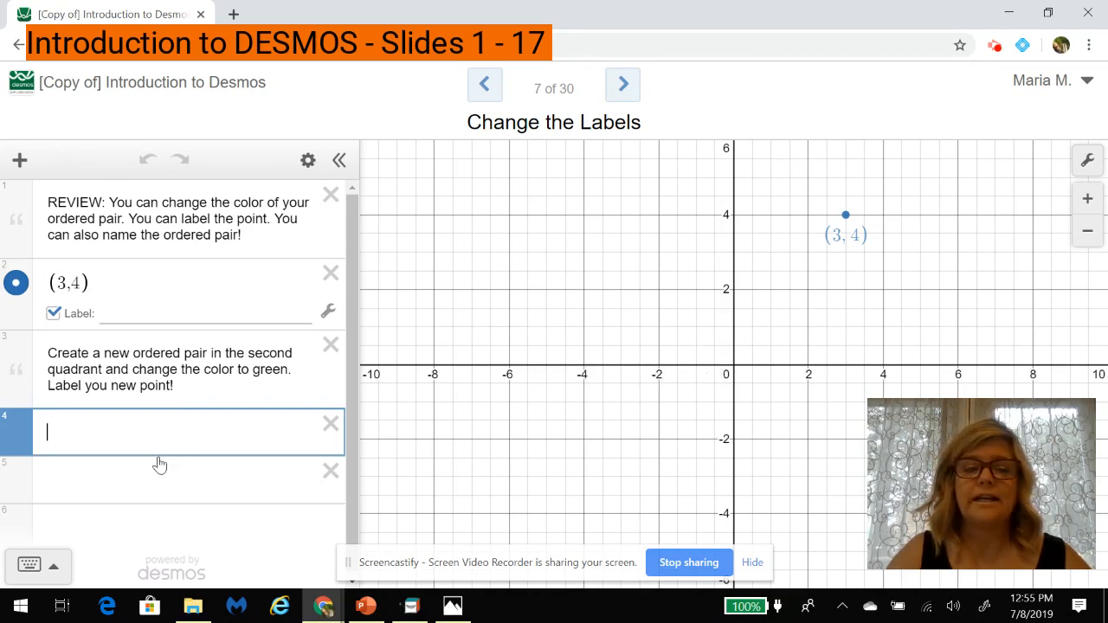
{"action": "left_click", "coordinate": [141, 431]}
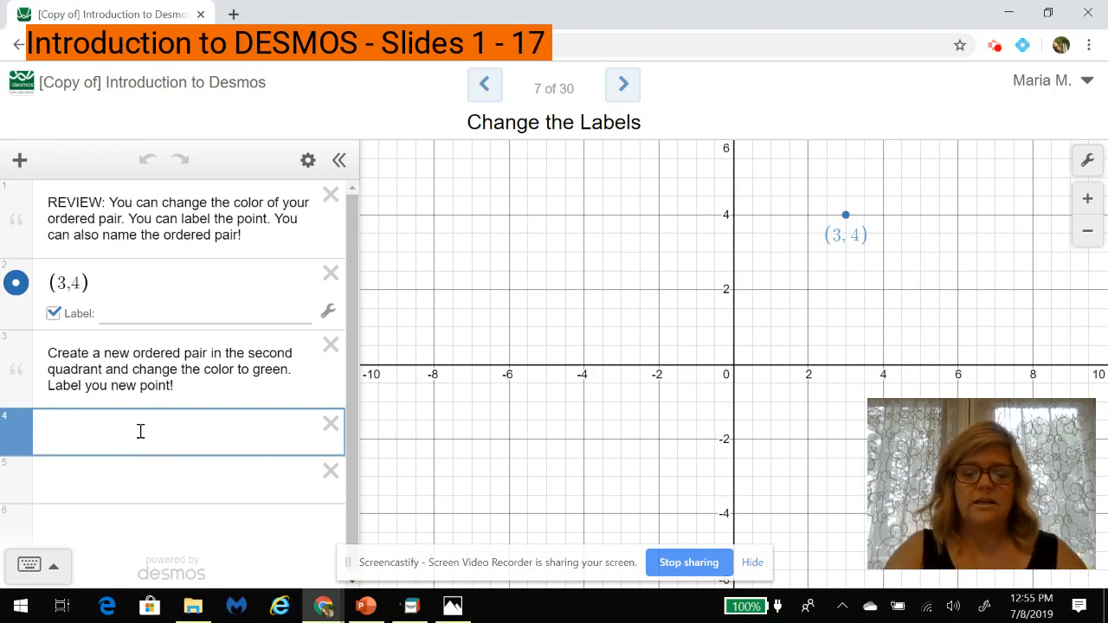
{"action": "type", "text": "(-4"}
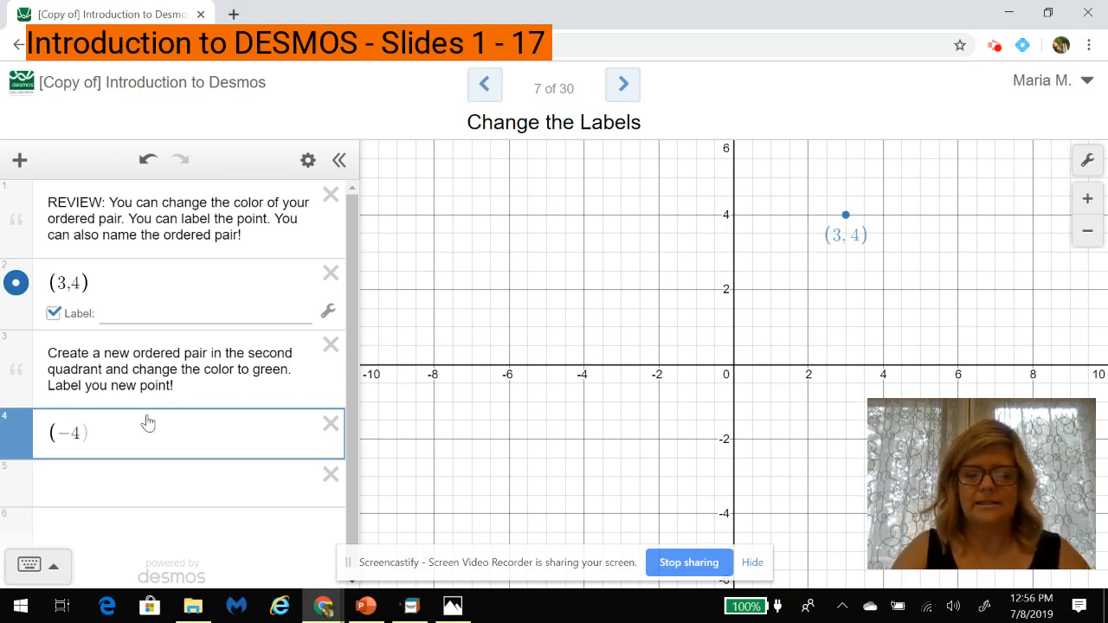
{"action": "type", "text": ",2"}
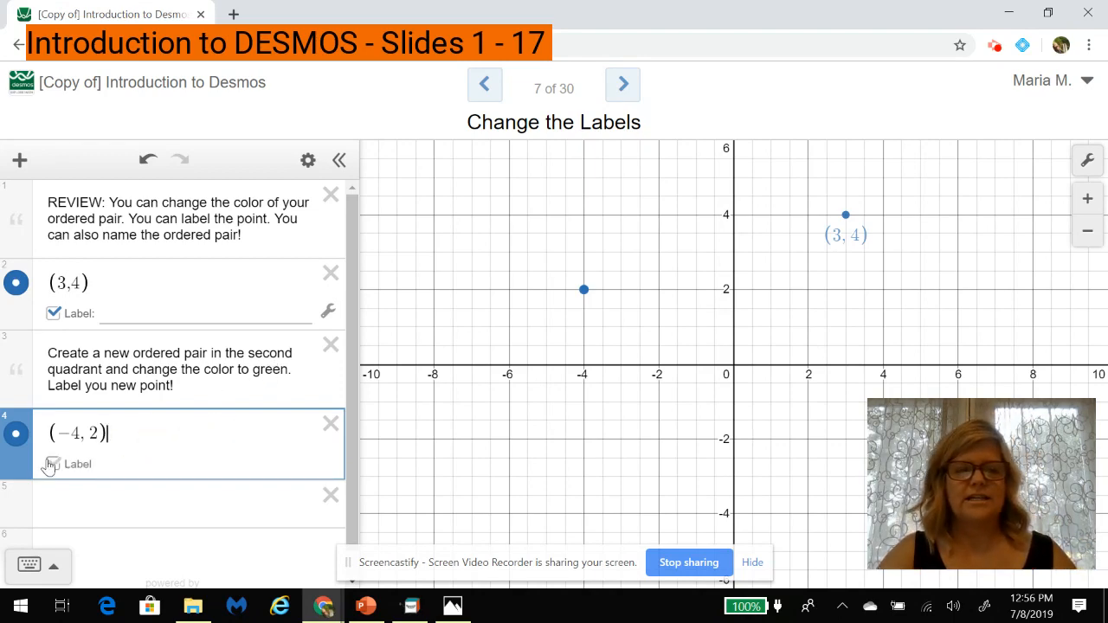
- Color the point (-4,2) green and turn on its label
{"action": "left_click", "coordinate": [18, 443]}
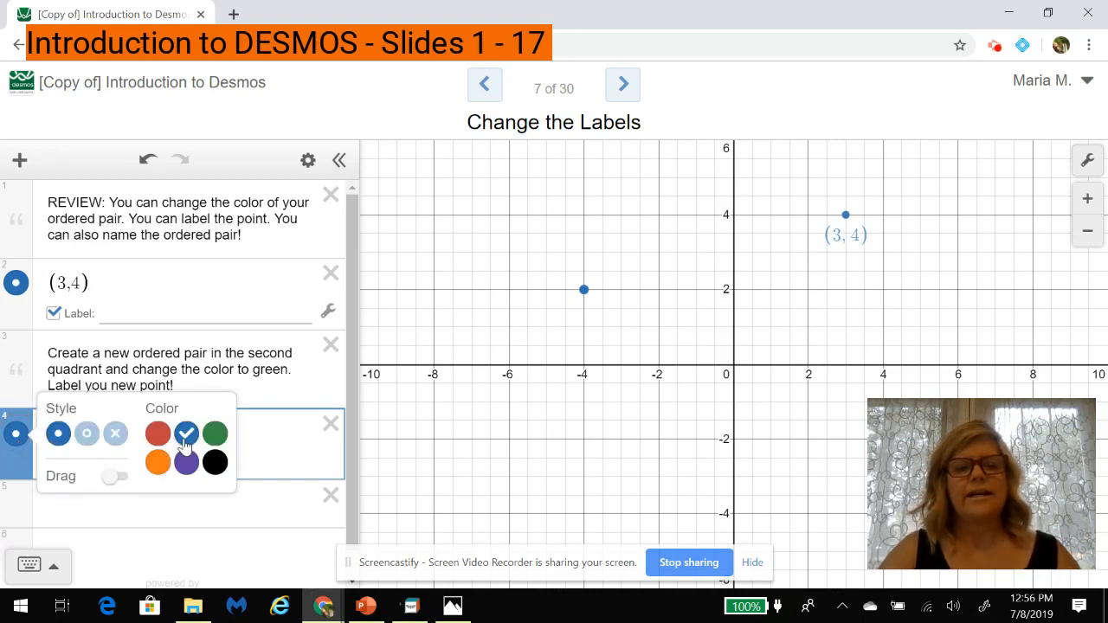
{"action": "left_click", "coordinate": [216, 435]}
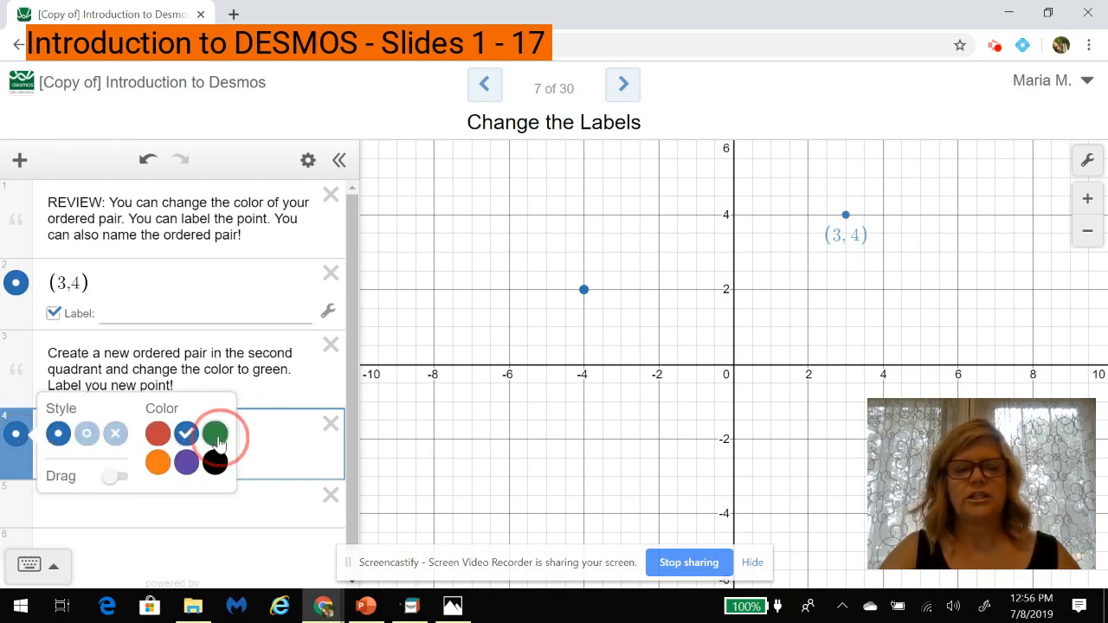
{"action": "left_click", "coordinate": [280, 443]}
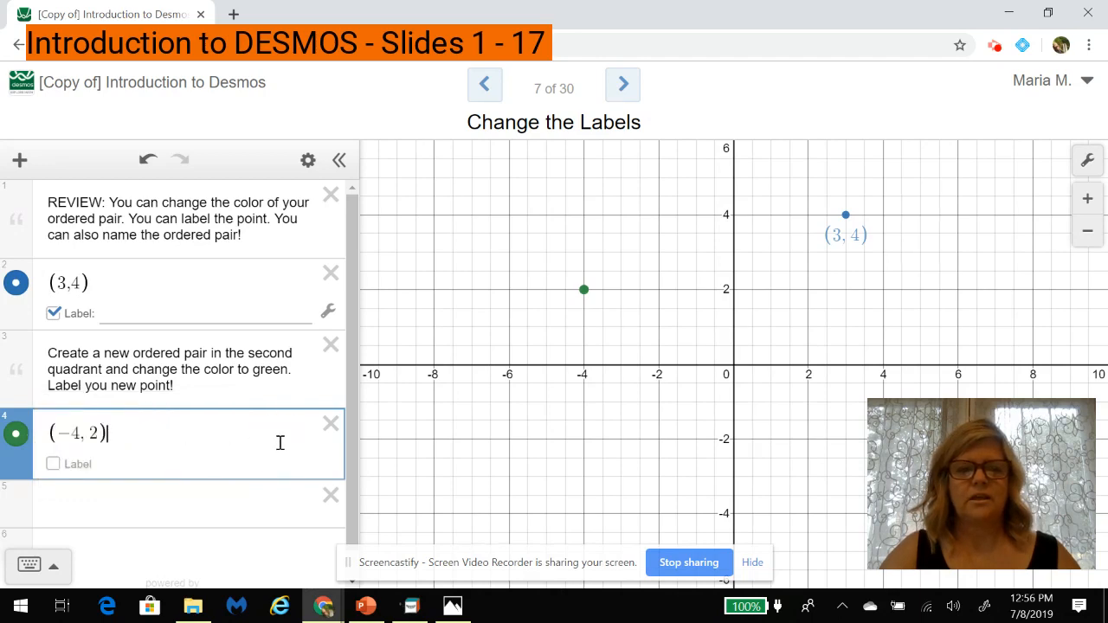
{"action": "left_click", "coordinate": [52, 465]}
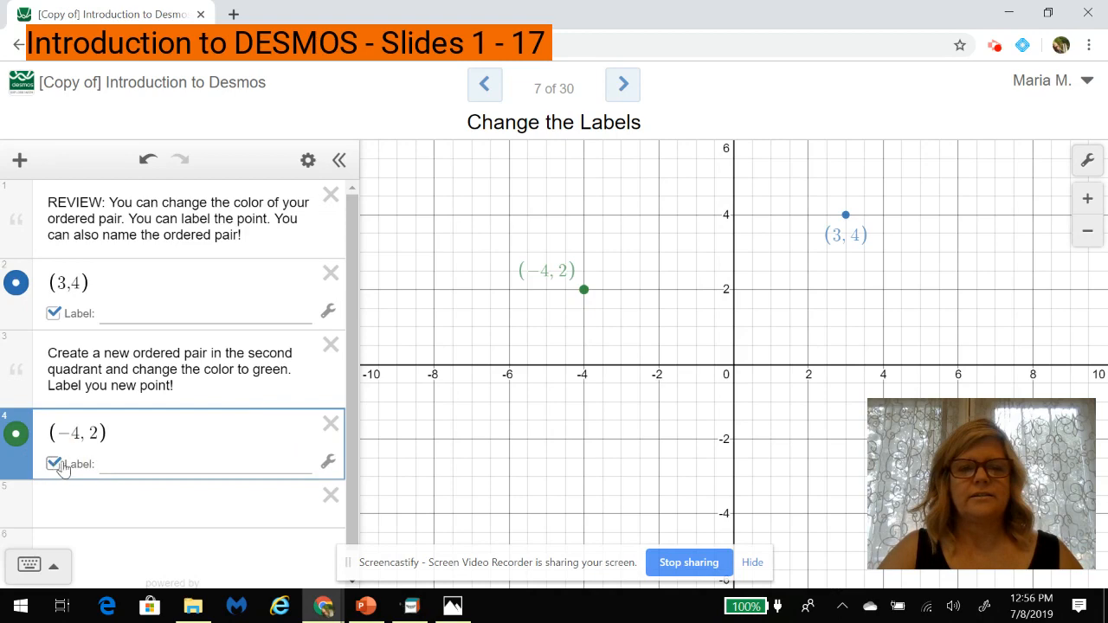
{"action": "left_click", "coordinate": [117, 470]}
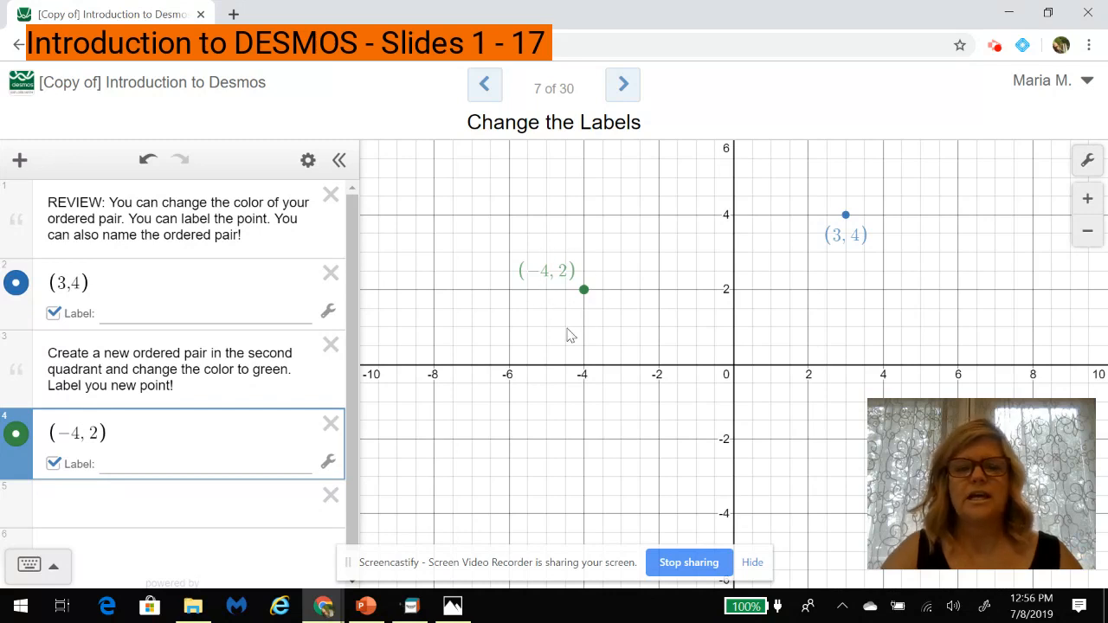
- Try the Right and Above label positions for the point (-4,2), and set its label position to Below
{"action": "left_click", "coordinate": [329, 467]}
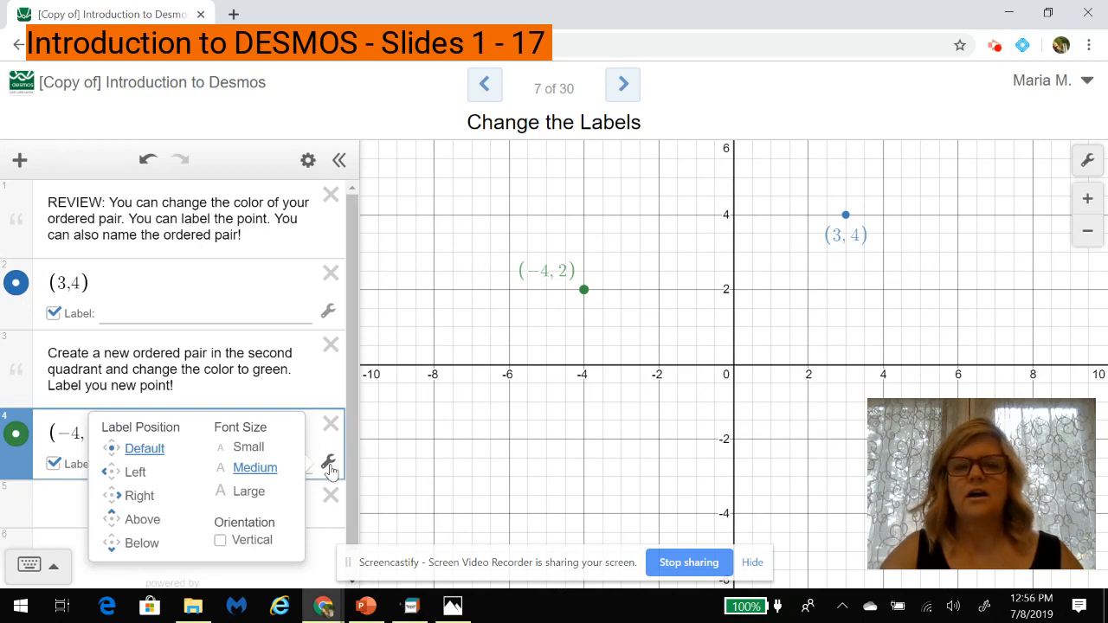
{"action": "left_click", "coordinate": [148, 504]}
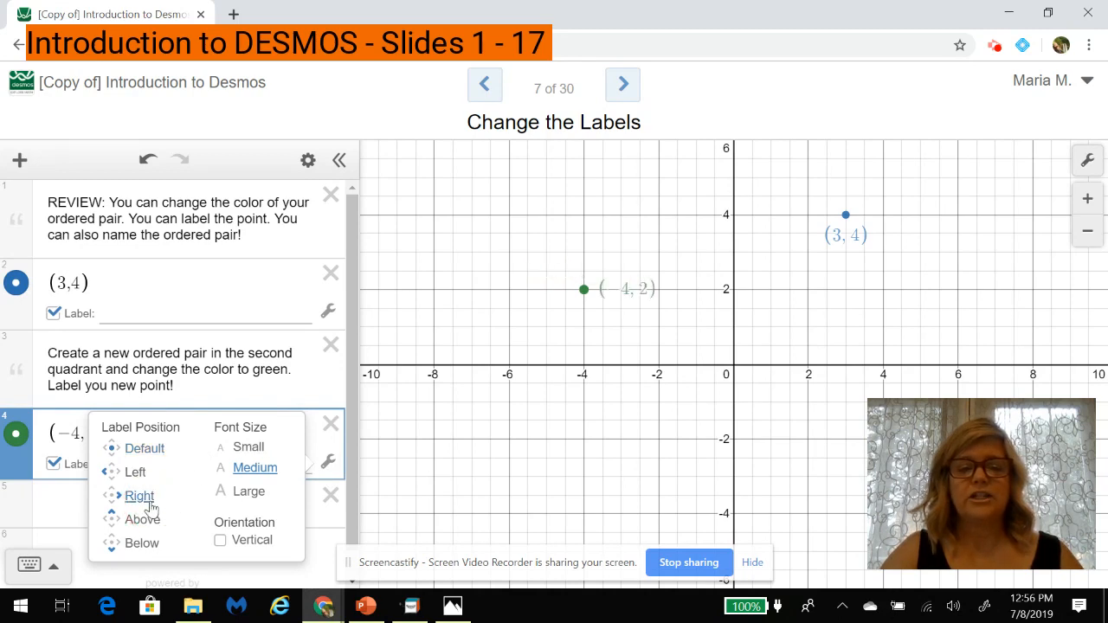
{"action": "left_click", "coordinate": [143, 521]}
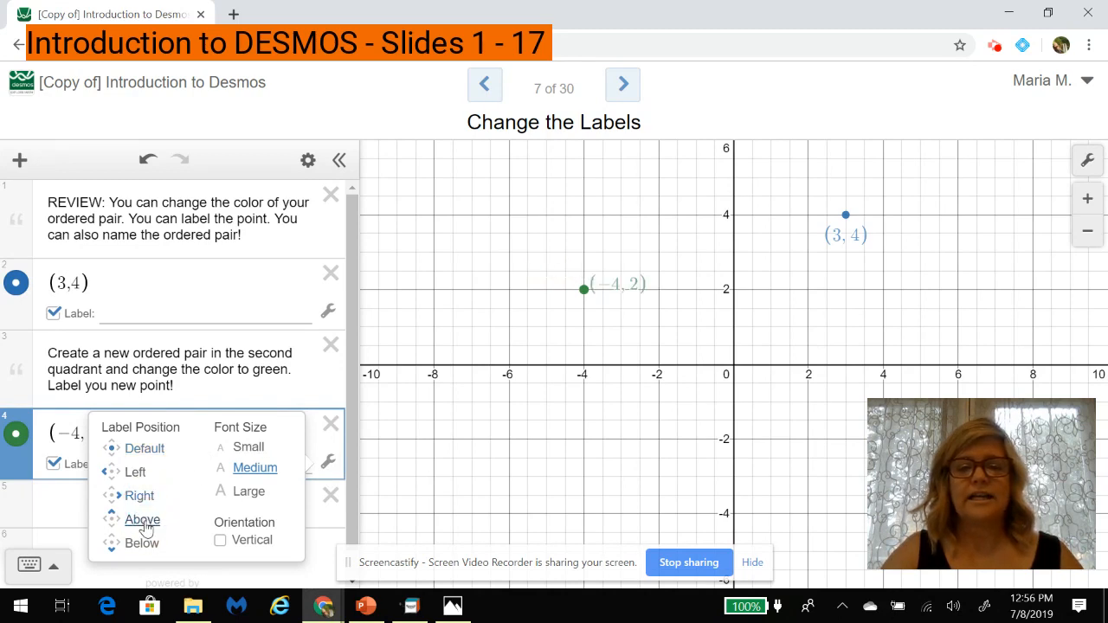
{"action": "left_click", "coordinate": [143, 544]}
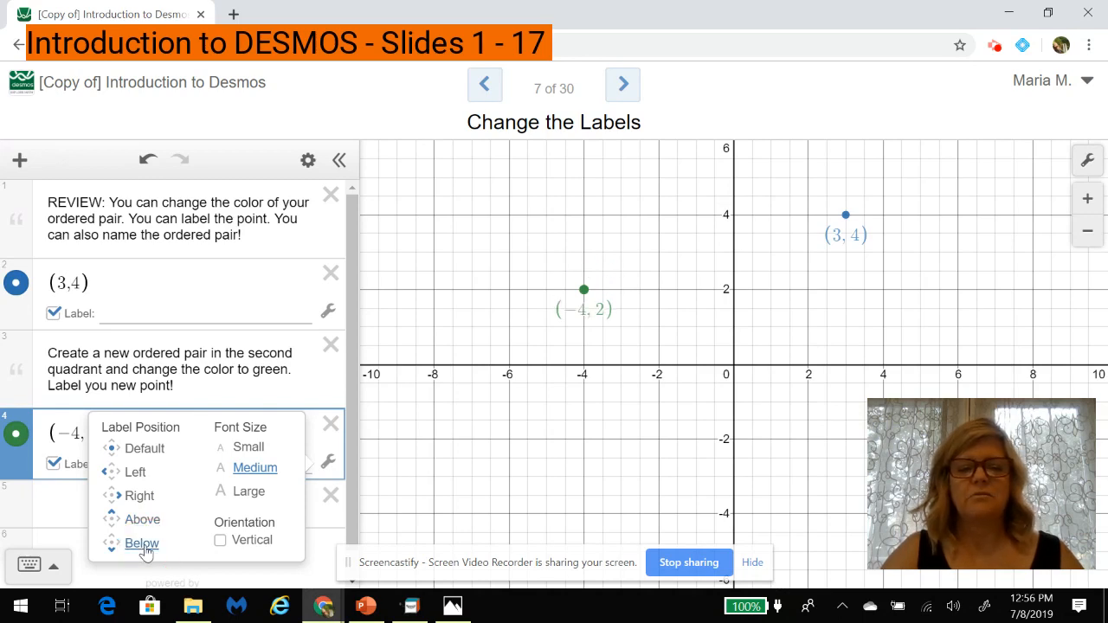
- Delete the expression (-4,2) and undo the deletion
{"action": "left_click", "coordinate": [328, 425]}
{"action": "left_click", "coordinate": [328, 425]}
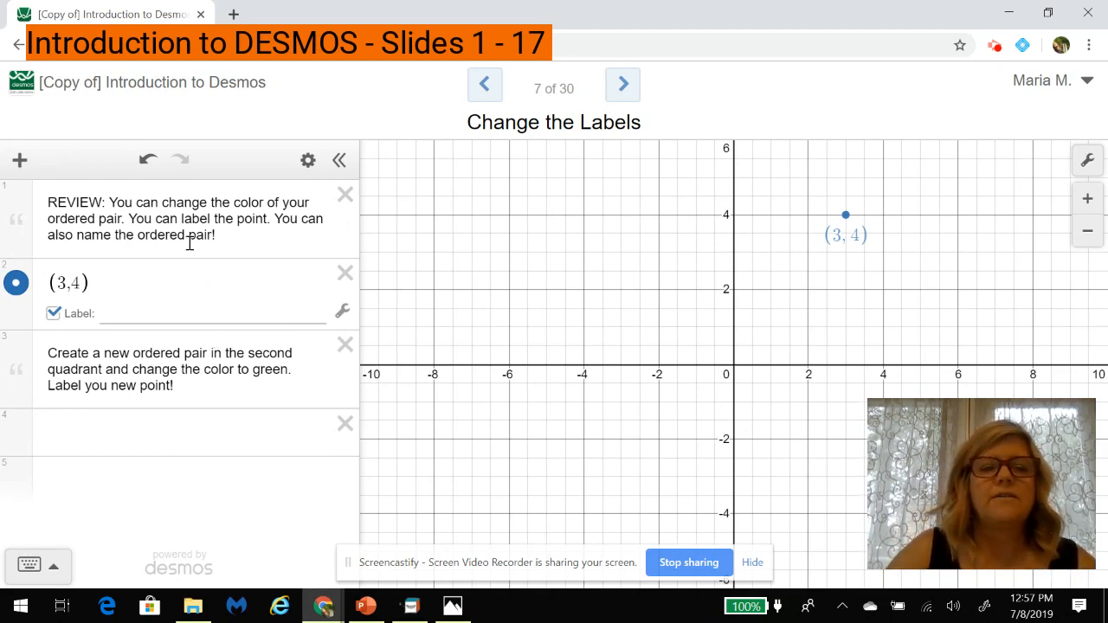
{"action": "left_click", "coordinate": [150, 162]}
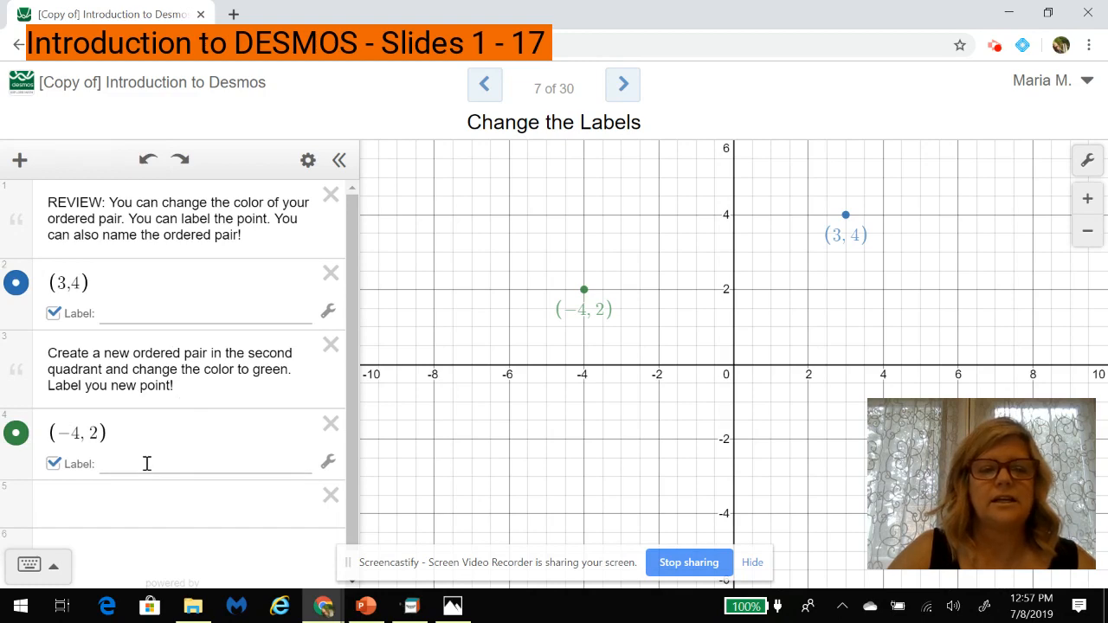
- Change the label text of the point (-4,2) to Green and advance to slide 8
{"action": "left_click", "coordinate": [146, 463]}
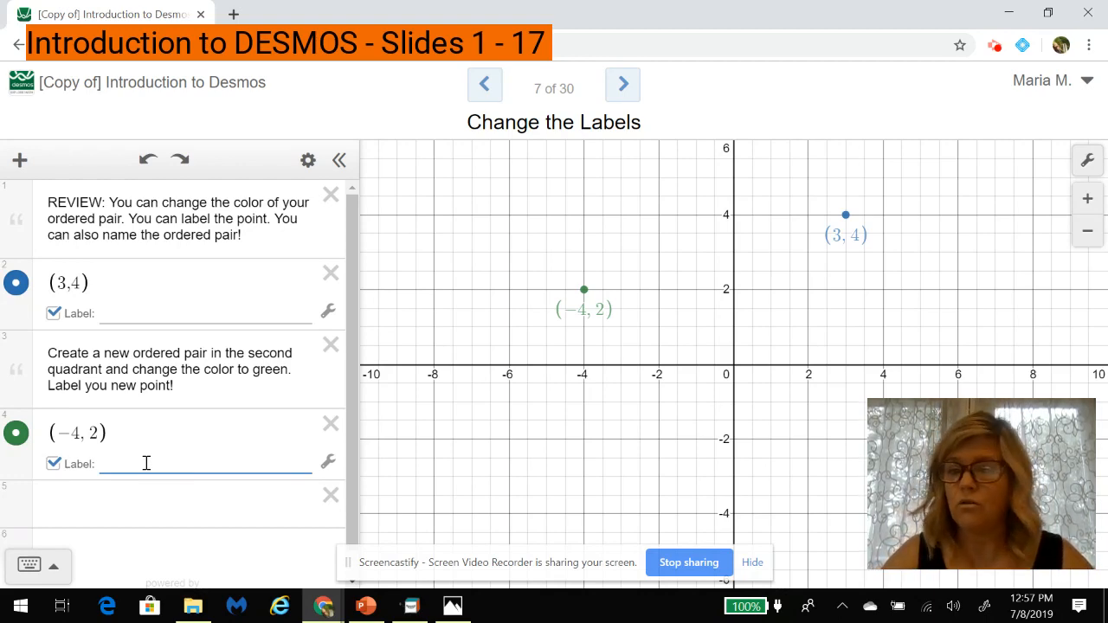
{"action": "type", "text": "Green"}
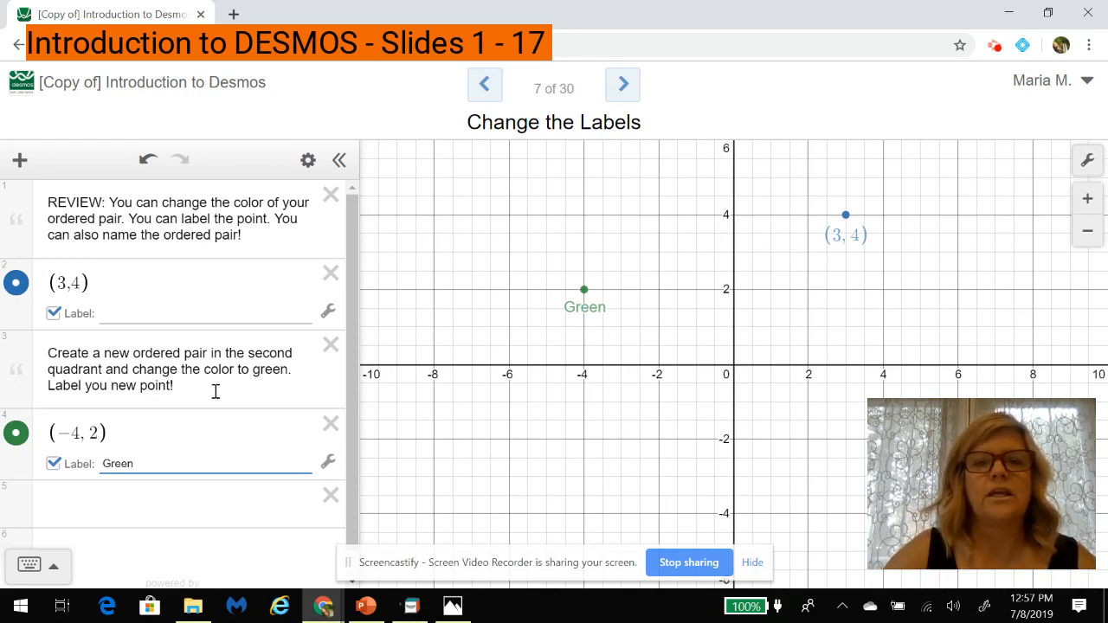
{"action": "left_click", "coordinate": [623, 84]}
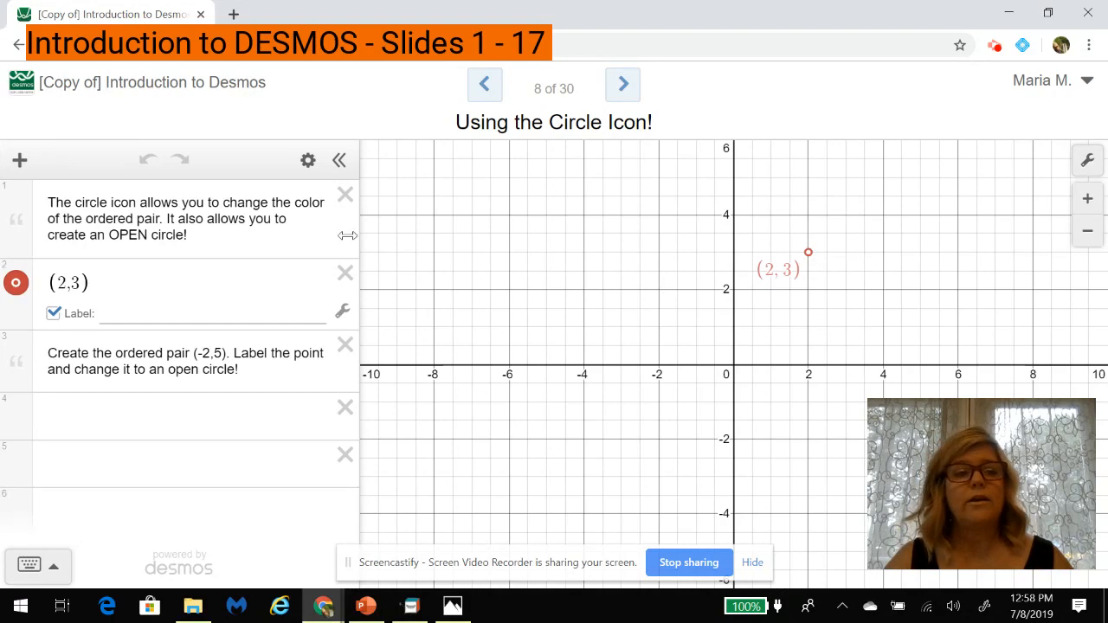
- Switch the point (2,3) to a solid dot and back to an open circle
{"action": "left_click", "coordinate": [16, 284]}
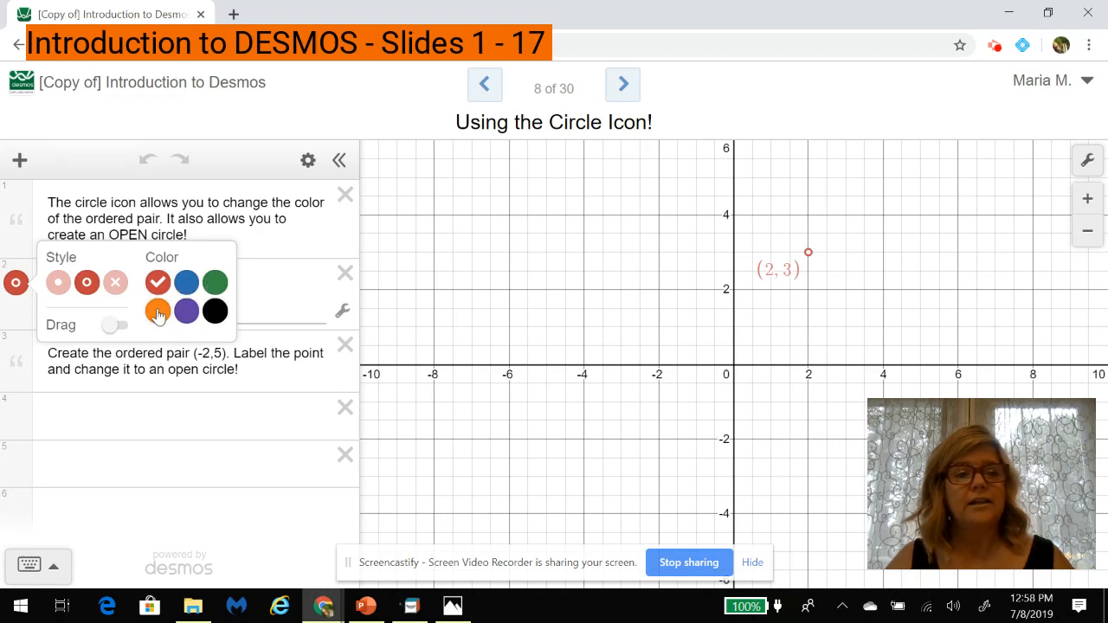
{"action": "left_click", "coordinate": [58, 286]}
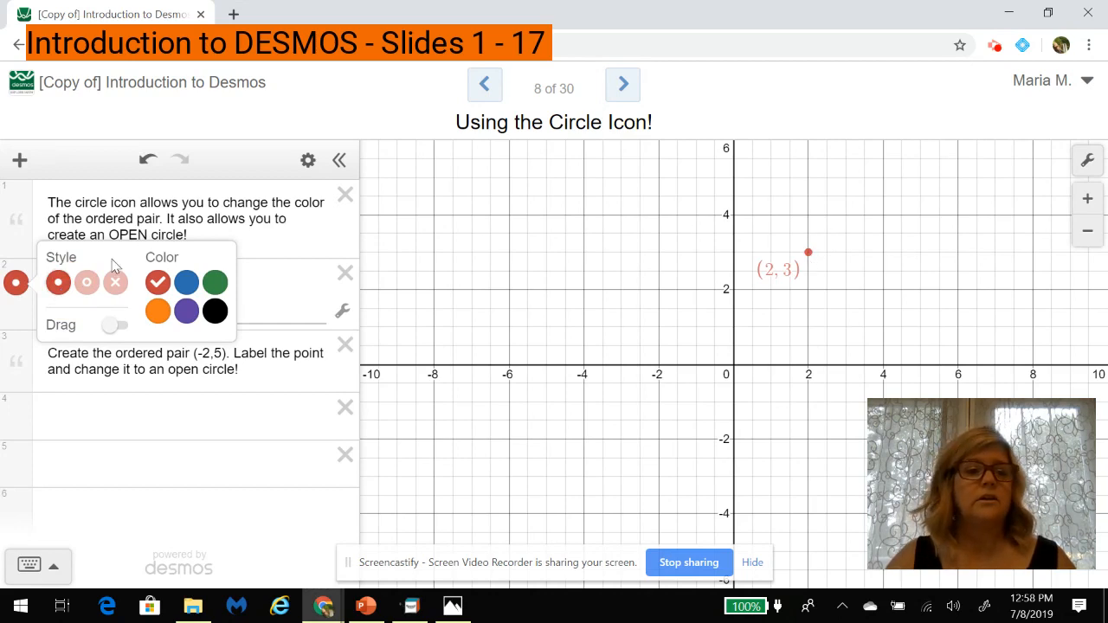
{"action": "left_click", "coordinate": [87, 283]}
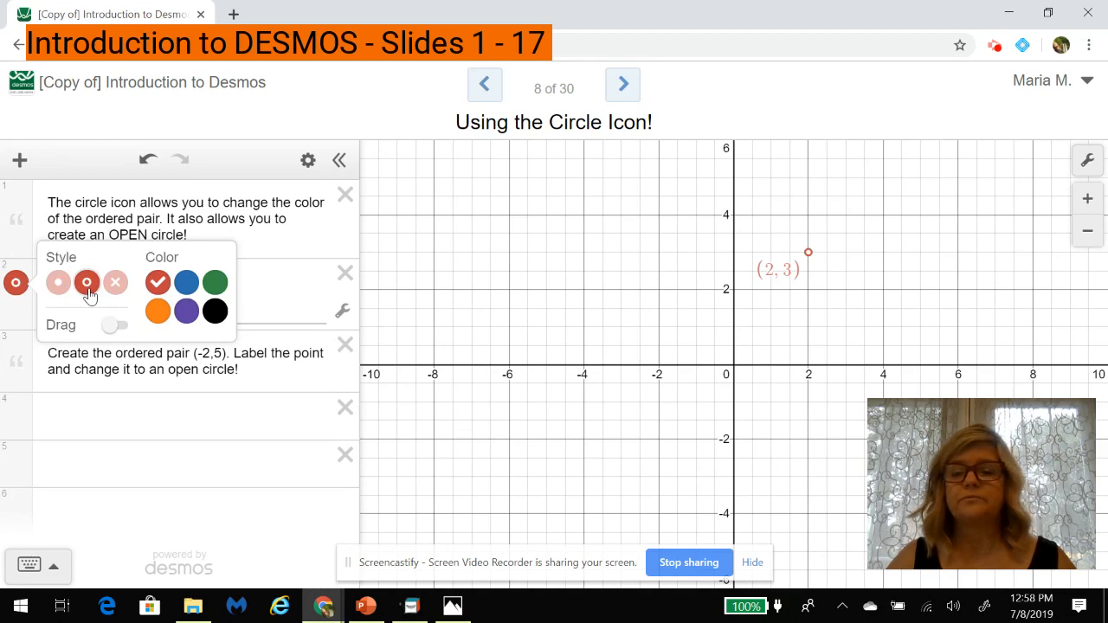
{"action": "left_click", "coordinate": [88, 291]}
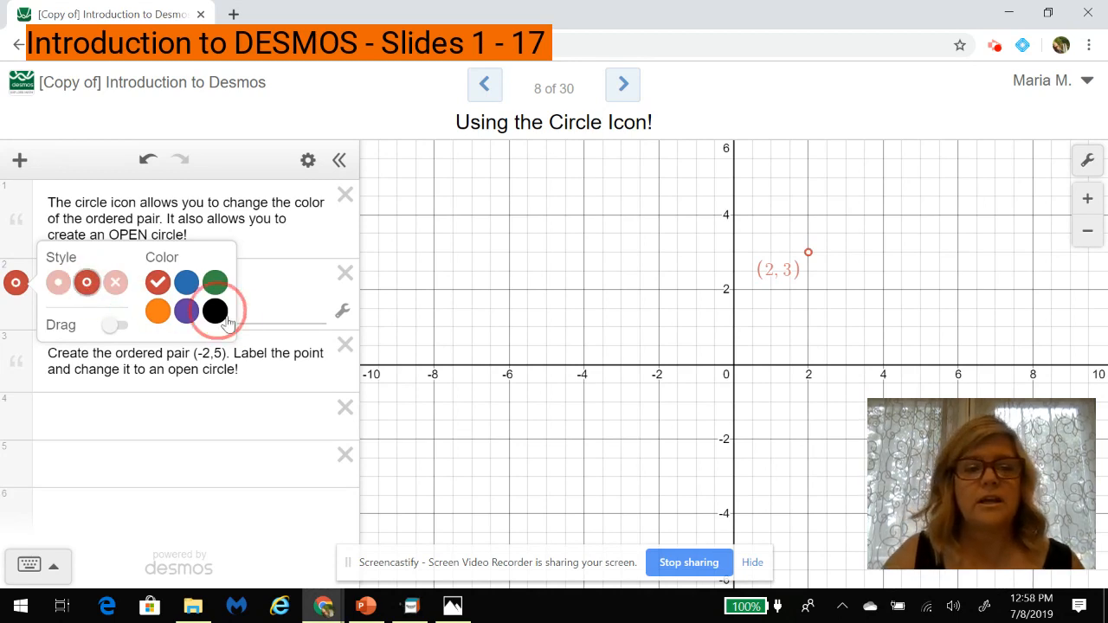
{"action": "left_click", "coordinate": [242, 421]}
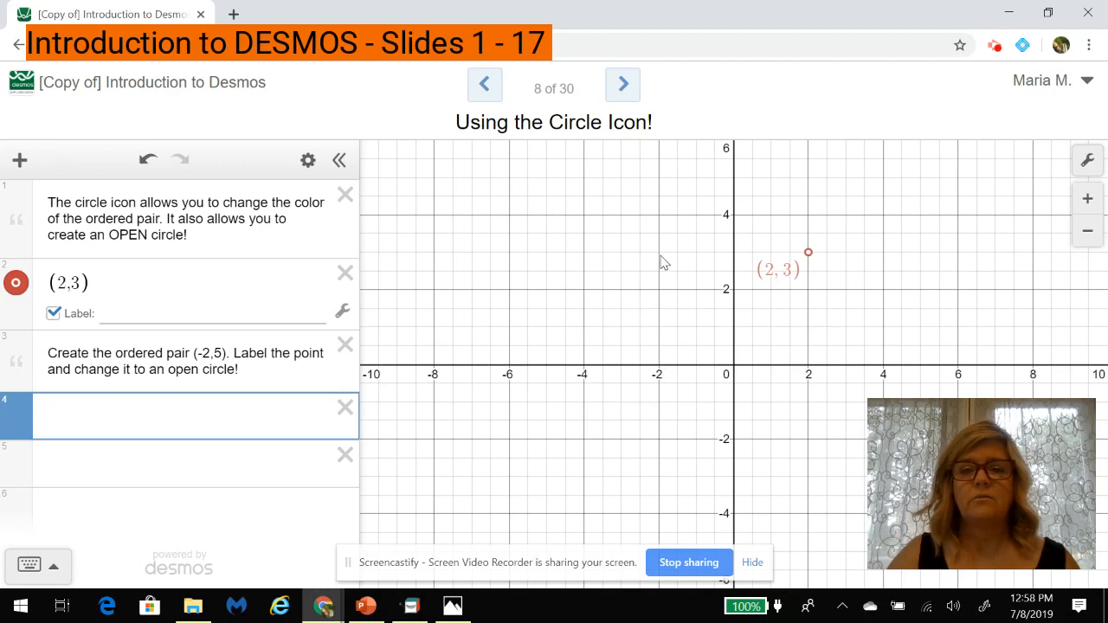
- Turn off the graph's minor gridlines, toggling them on and off again to compare the grid
{"action": "left_click", "coordinate": [1087, 200]}
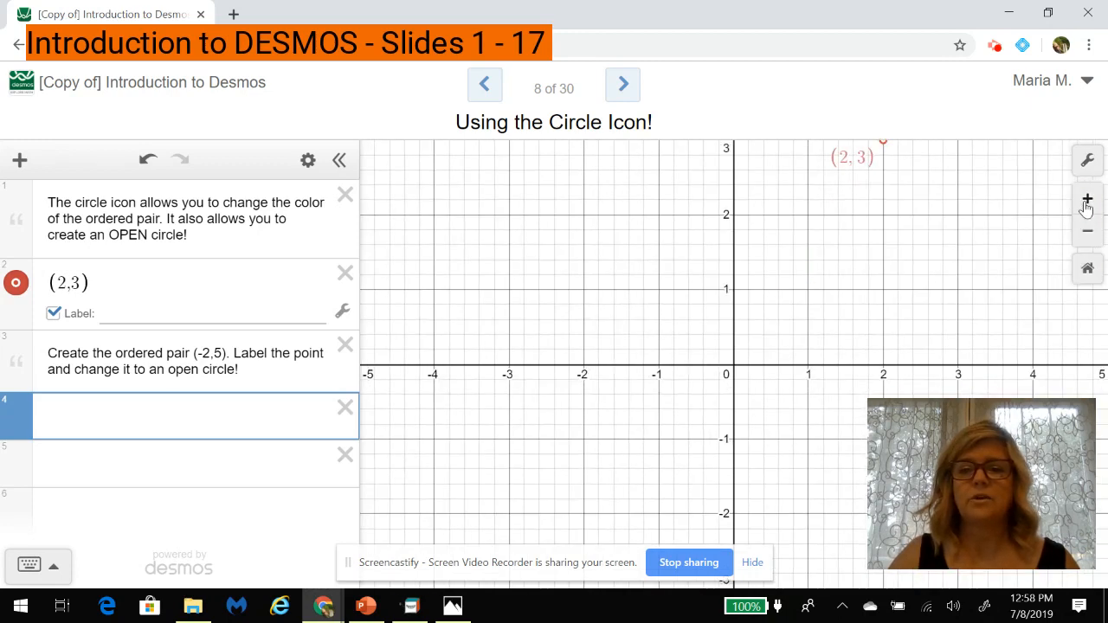
{"action": "left_click_drag", "start_coordinate": [774, 324], "coordinate": [731, 453]}
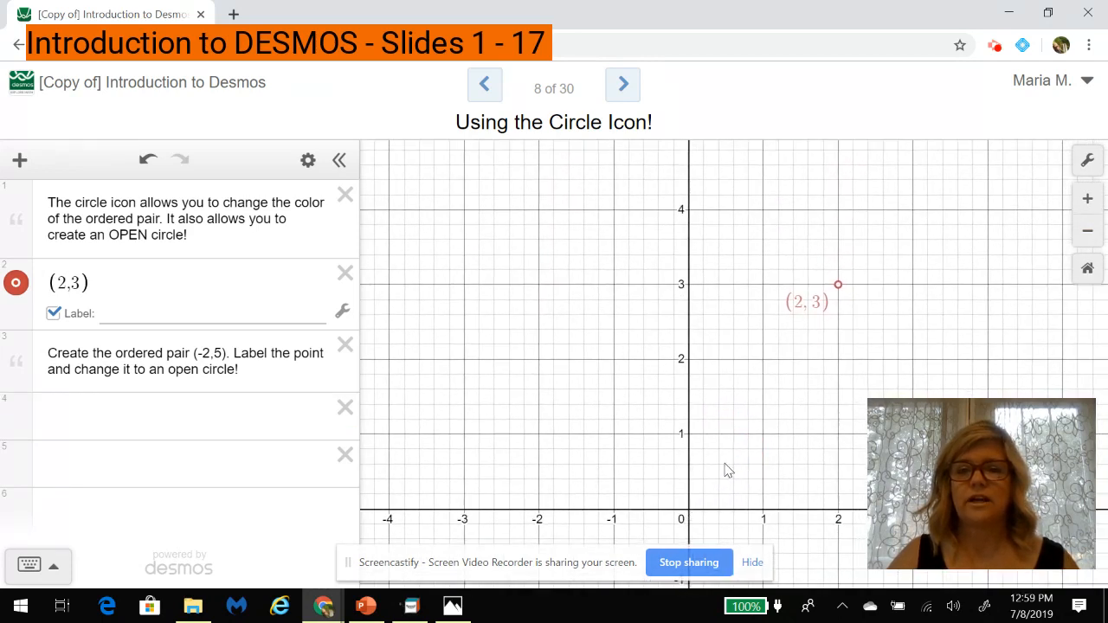
{"action": "left_click_drag", "start_coordinate": [725, 469], "coordinate": [720, 484]}
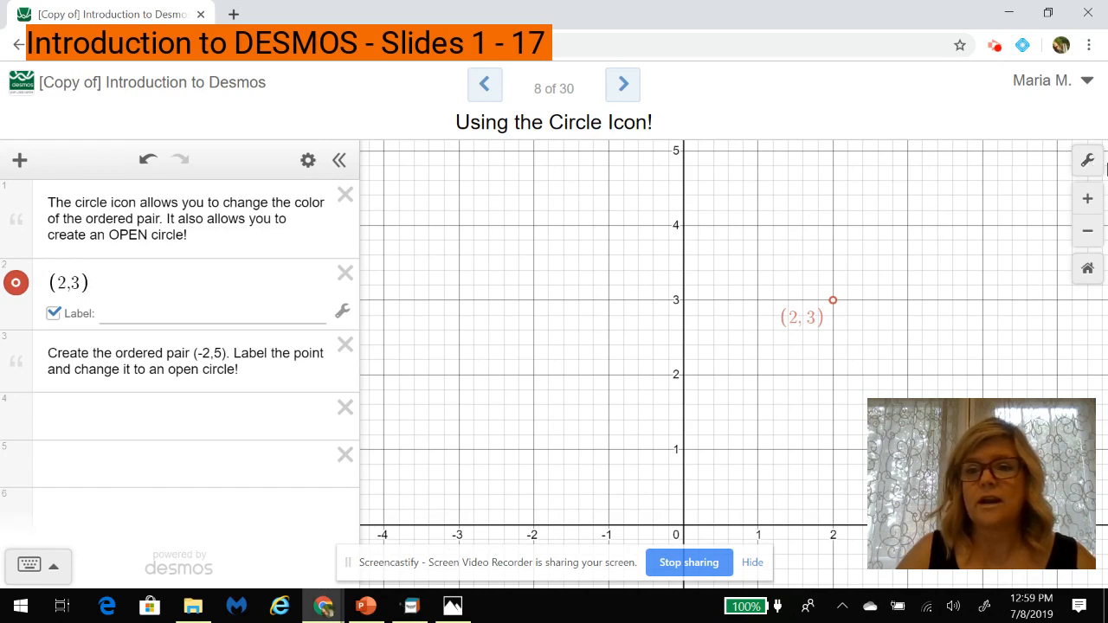
{"action": "left_click", "coordinate": [1089, 161]}
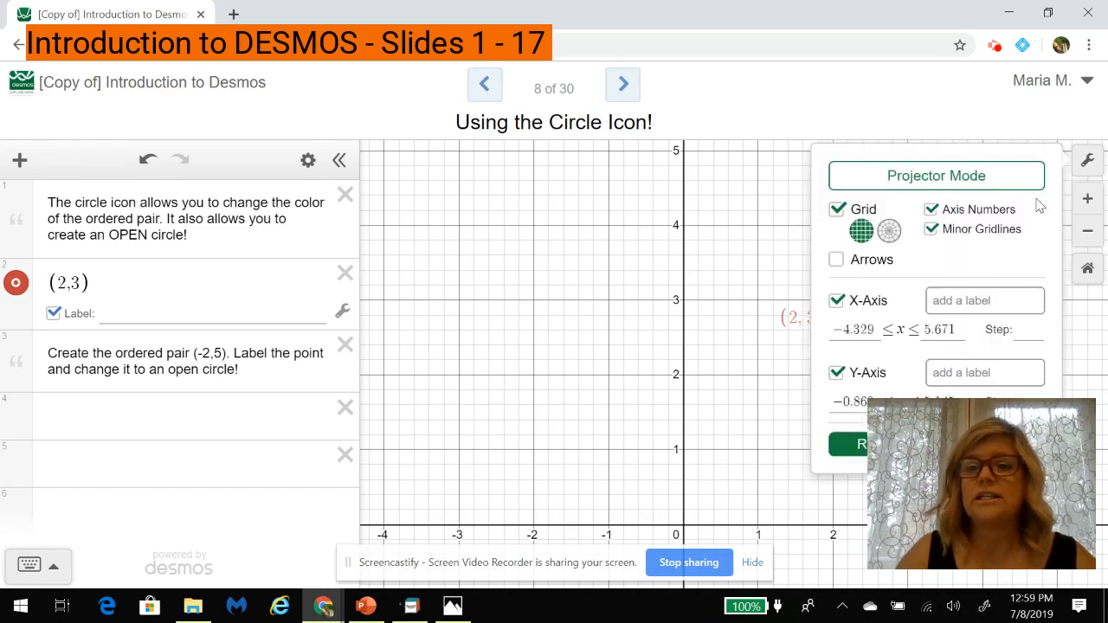
{"action": "left_click", "coordinate": [931, 232]}
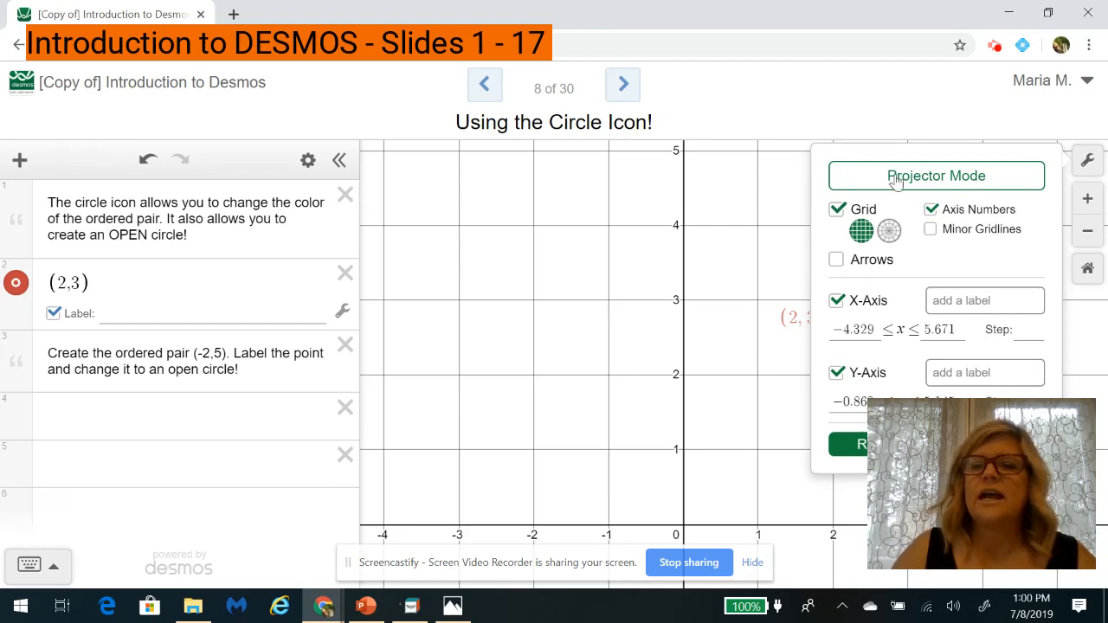
{"action": "left_click", "coordinate": [931, 230]}
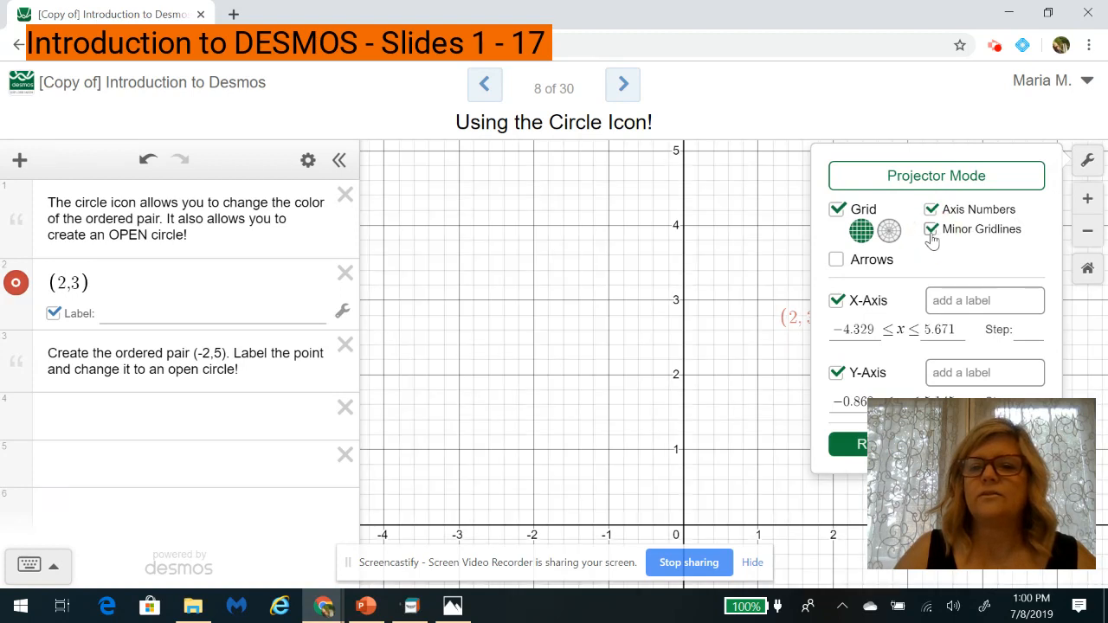
{"action": "left_click", "coordinate": [931, 231]}
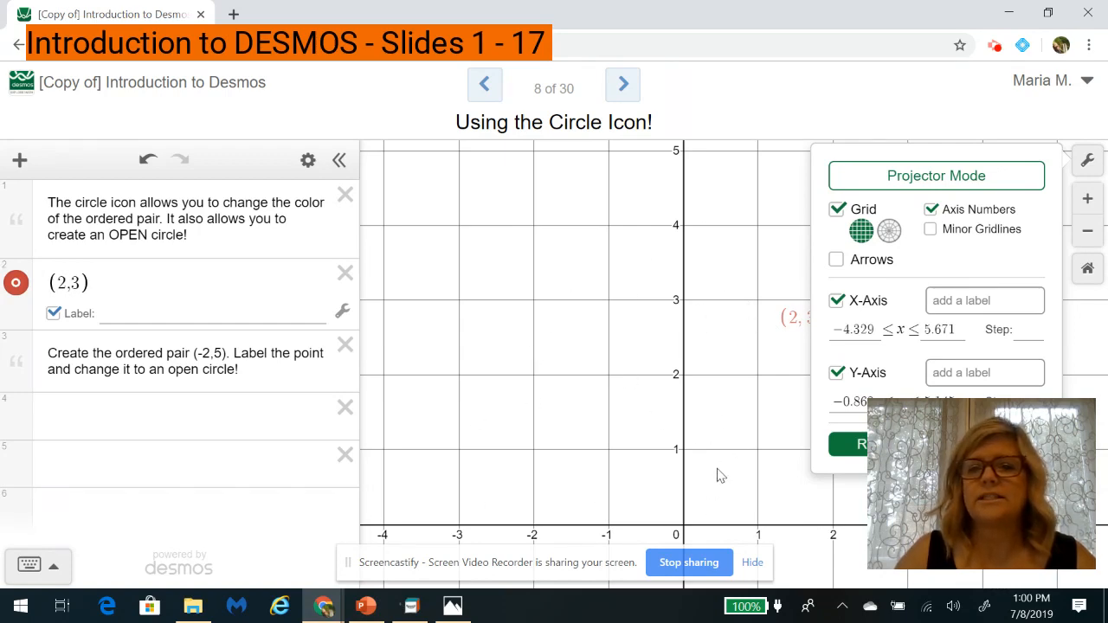
{"action": "left_click", "coordinate": [738, 443]}
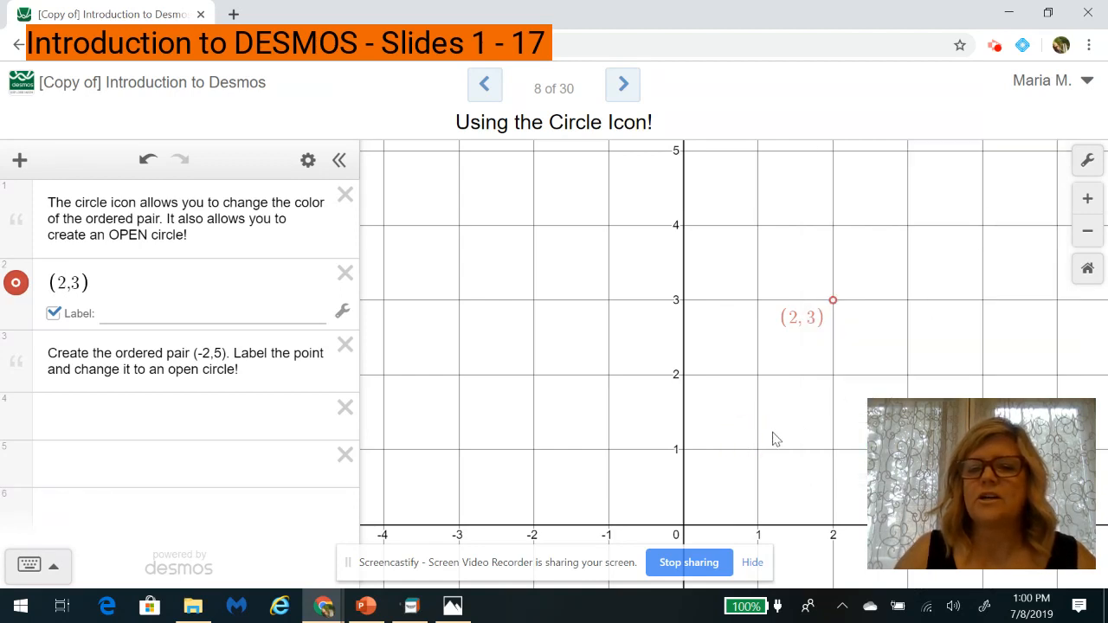
{"action": "left_click", "coordinate": [685, 530]}
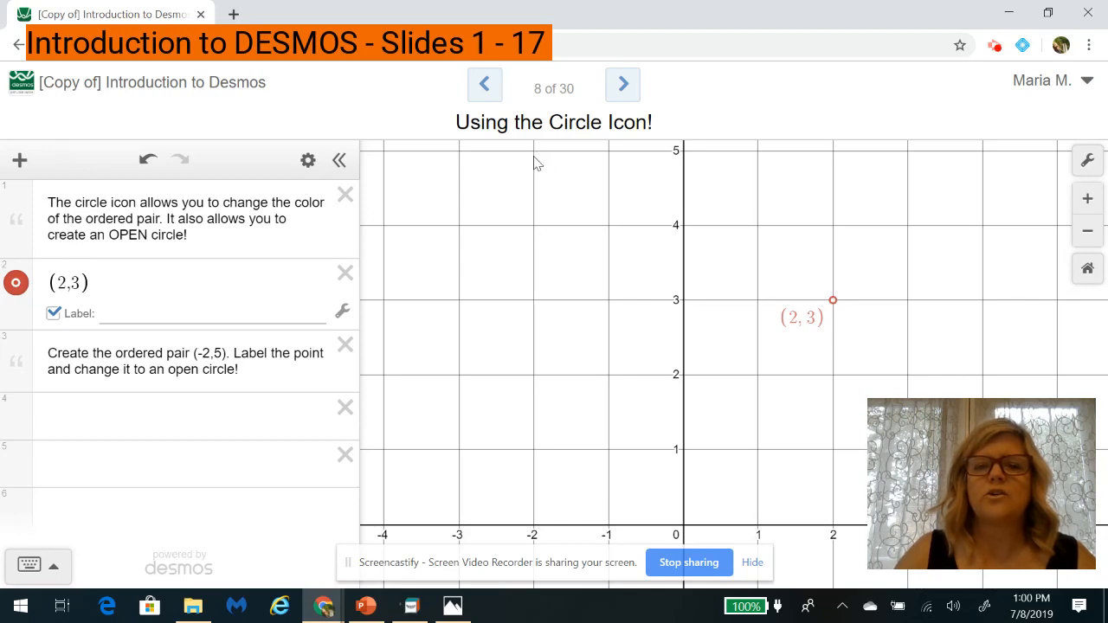
- Plot the ordered pair (-2,5) in the first empty expression line and show its label
{"action": "left_click", "coordinate": [174, 411]}
{"action": "type", "text": "("}
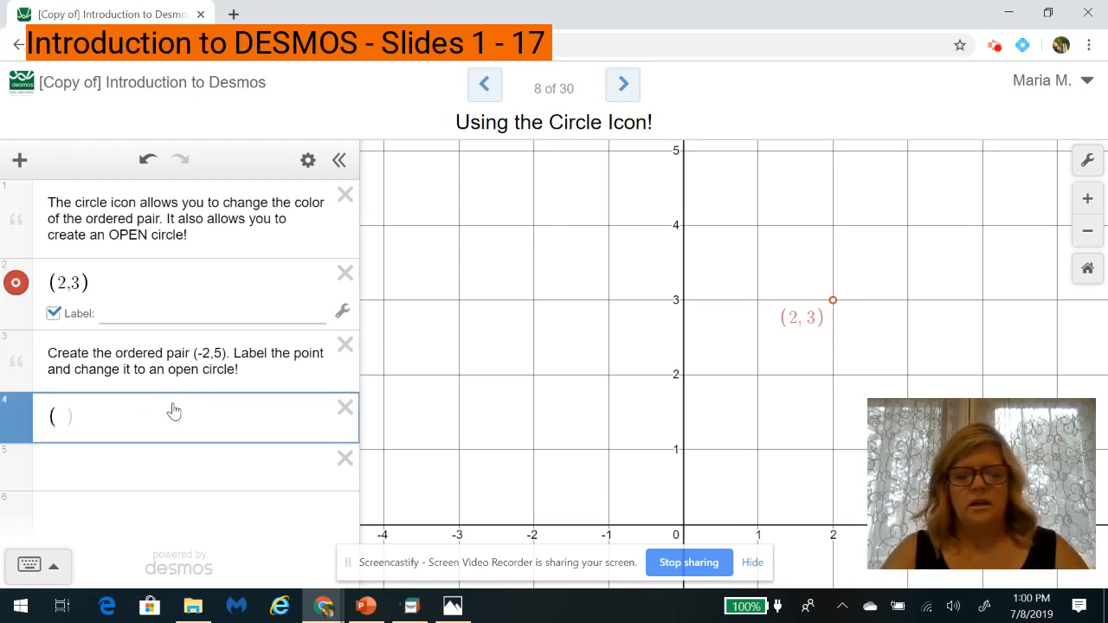
{"action": "type", "text": "-2"}
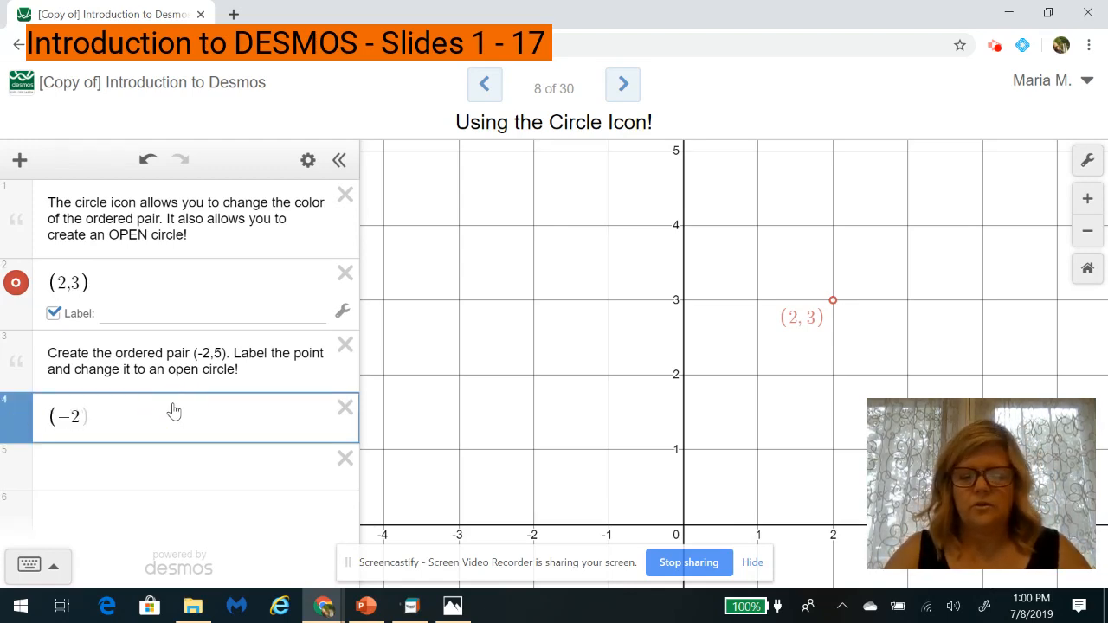
{"action": "type", "text": ","}
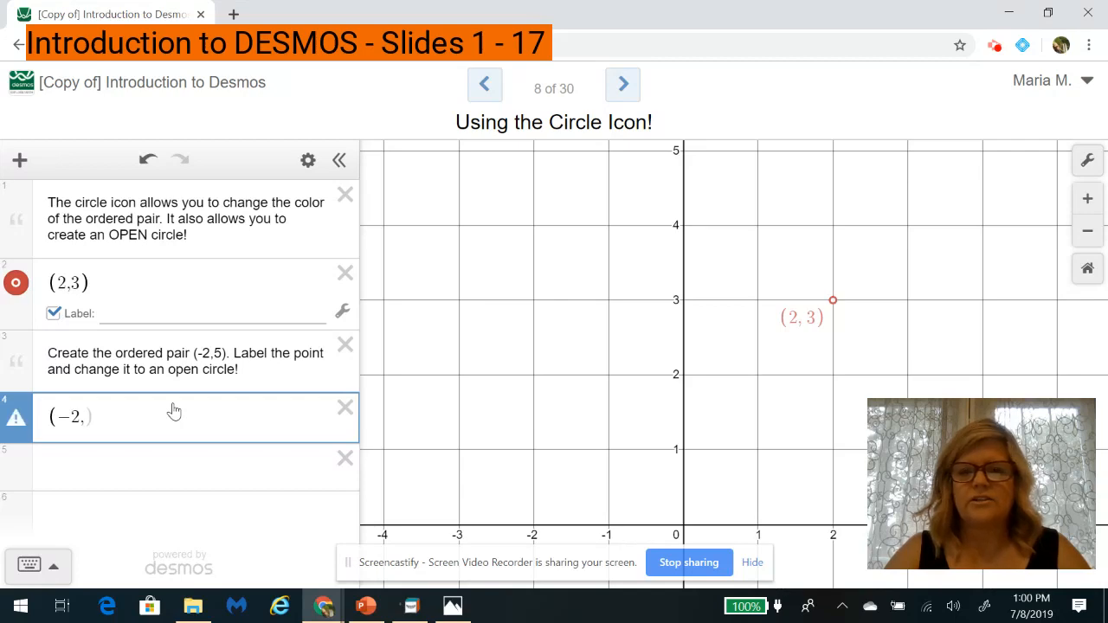
{"action": "type", "text": "5"}
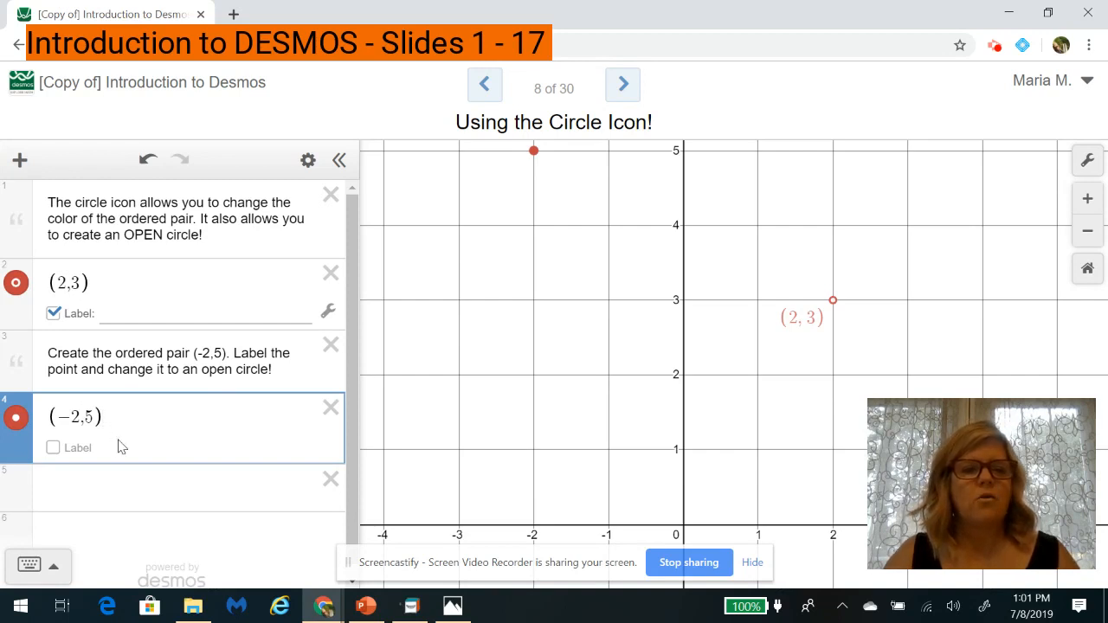
{"action": "left_click", "coordinate": [54, 449]}
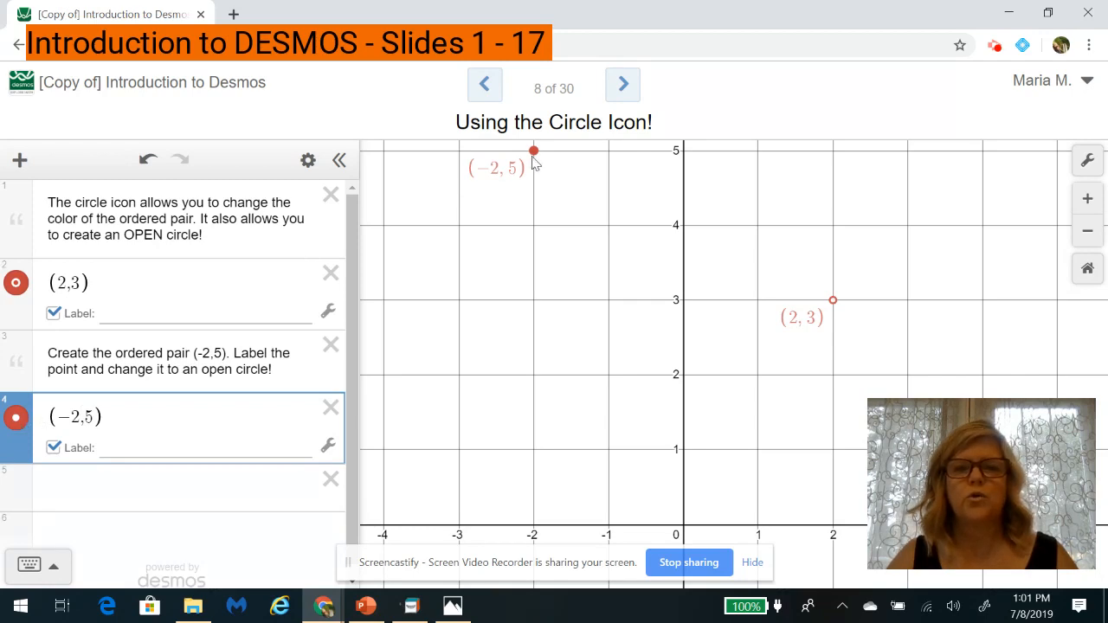
- Change the point (-2,5) to an open circle and color it orange after trying blue, green and purple
{"action": "left_click", "coordinate": [20, 421]}
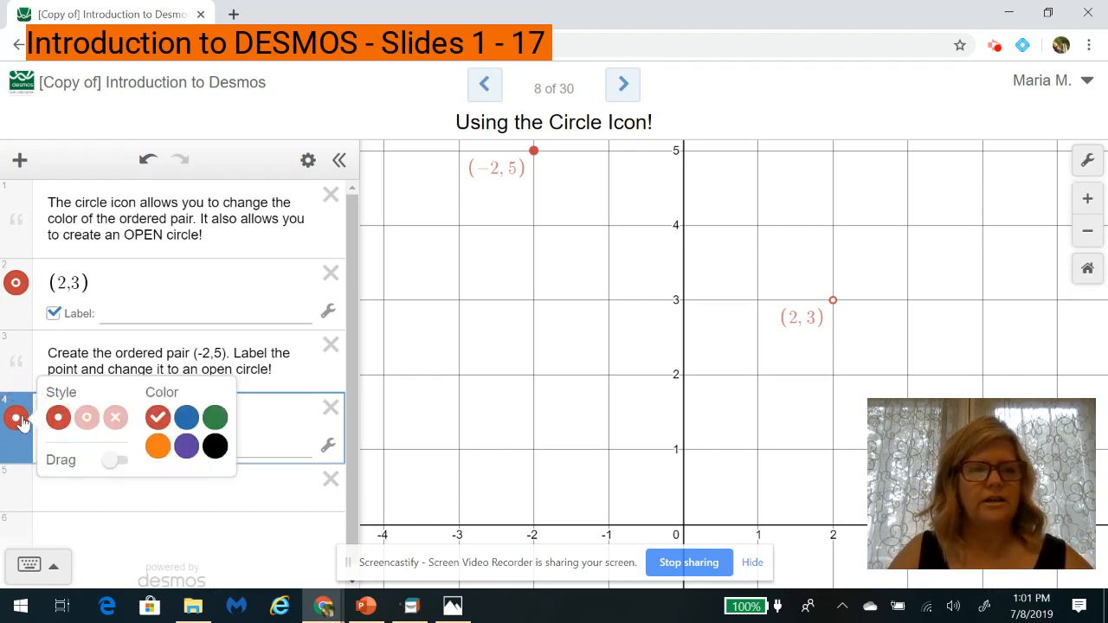
{"action": "left_click", "coordinate": [87, 424]}
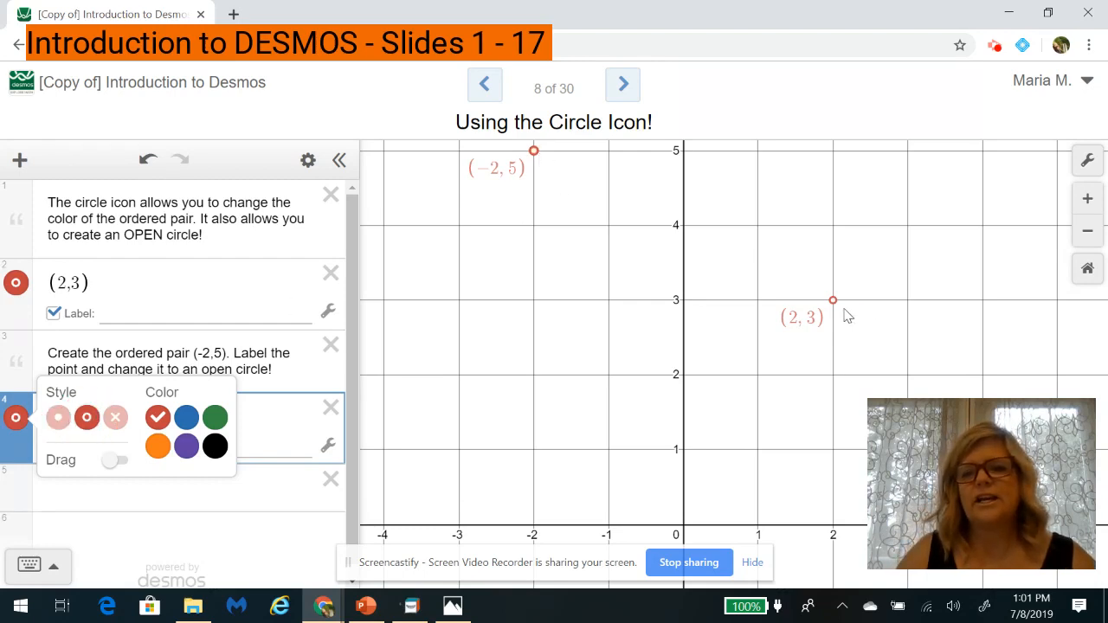
{"action": "left_click", "coordinate": [187, 419]}
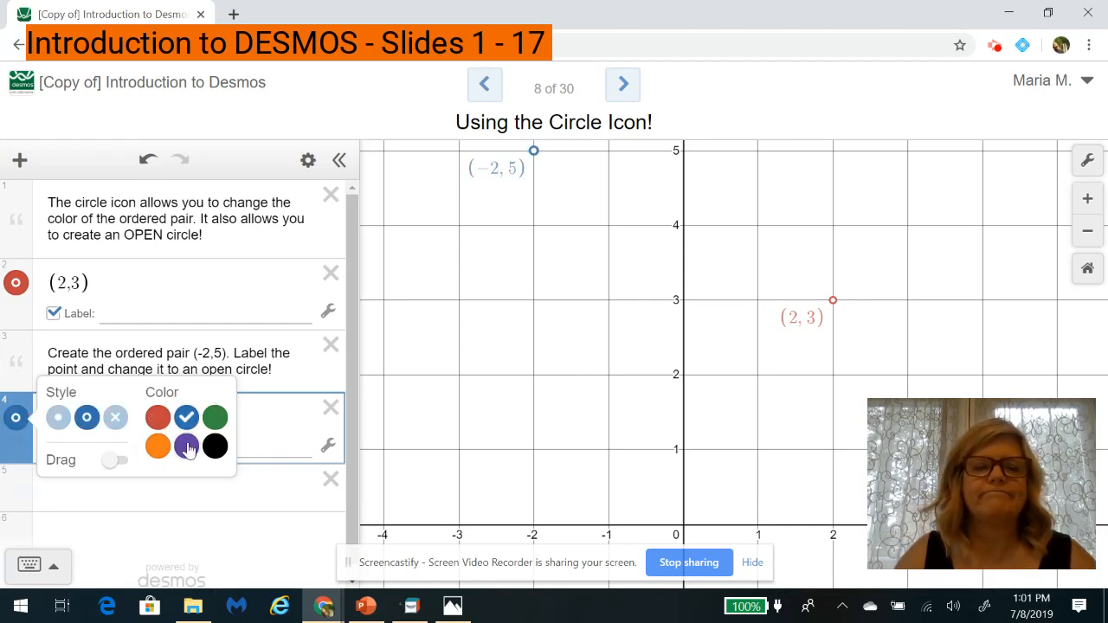
{"action": "left_click", "coordinate": [216, 419]}
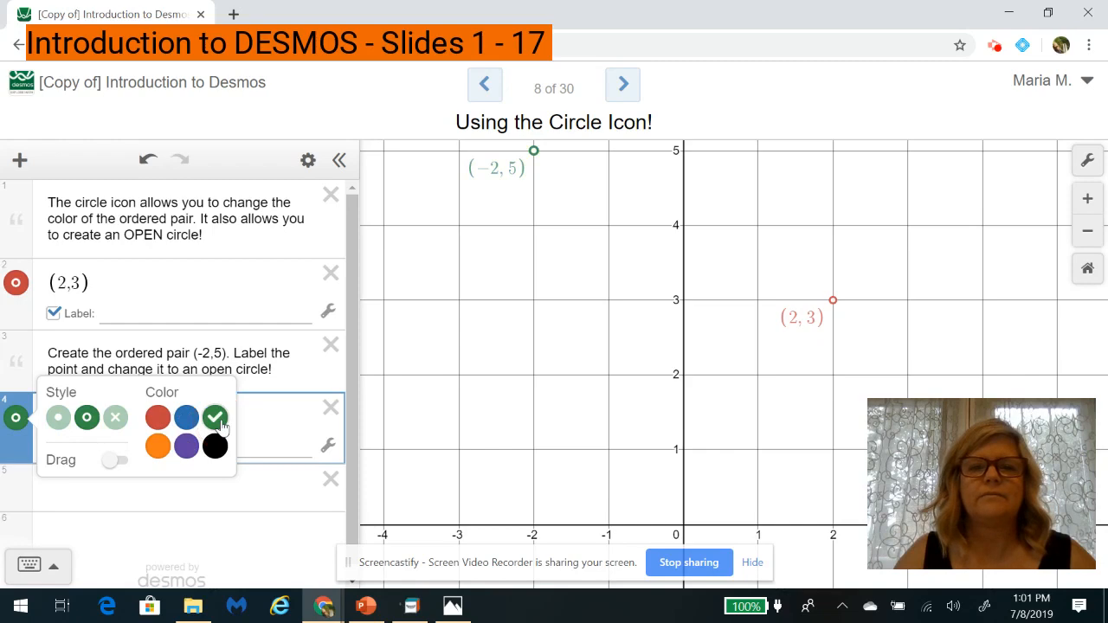
{"action": "left_click", "coordinate": [188, 447]}
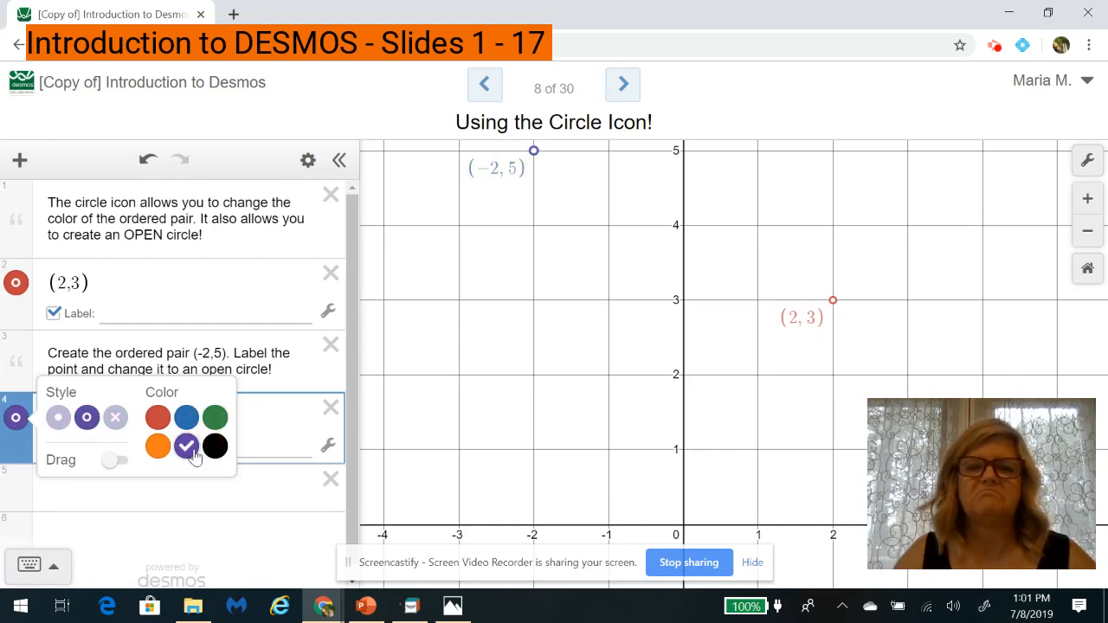
{"action": "left_click", "coordinate": [158, 448]}
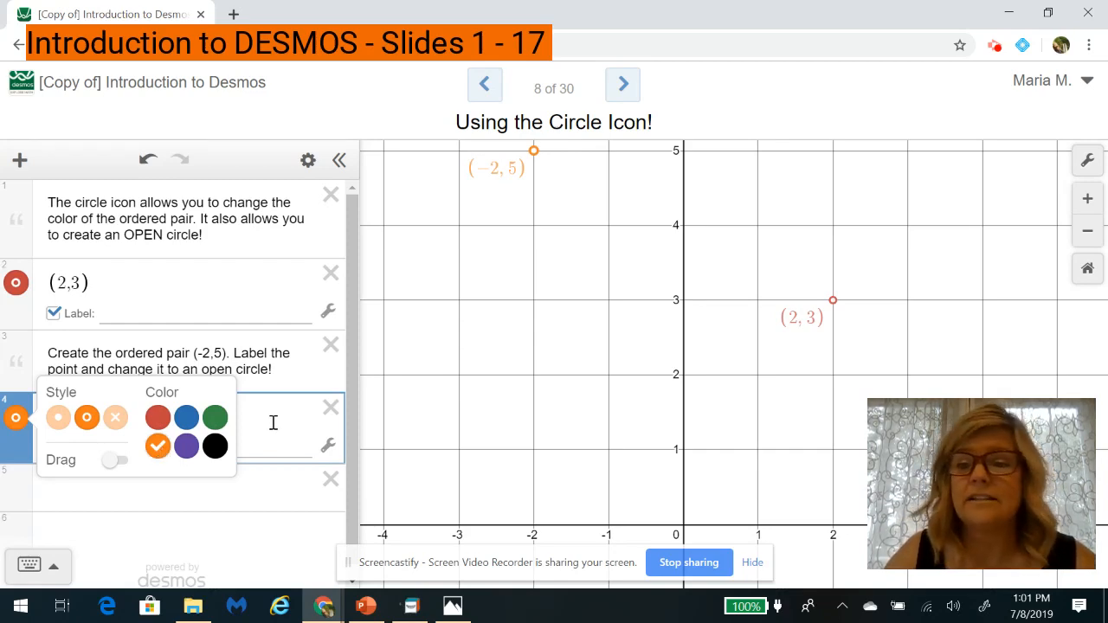
{"action": "left_click", "coordinate": [272, 482]}
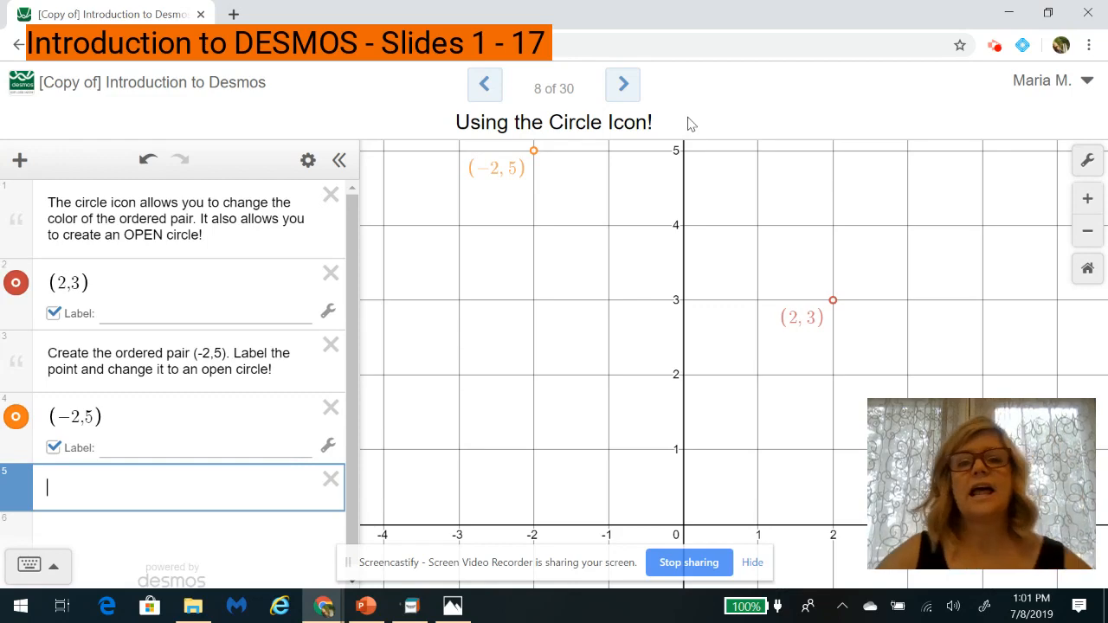
- Advance to slide 9 and change the color of the point (3,2) to green
{"action": "left_click", "coordinate": [625, 90]}
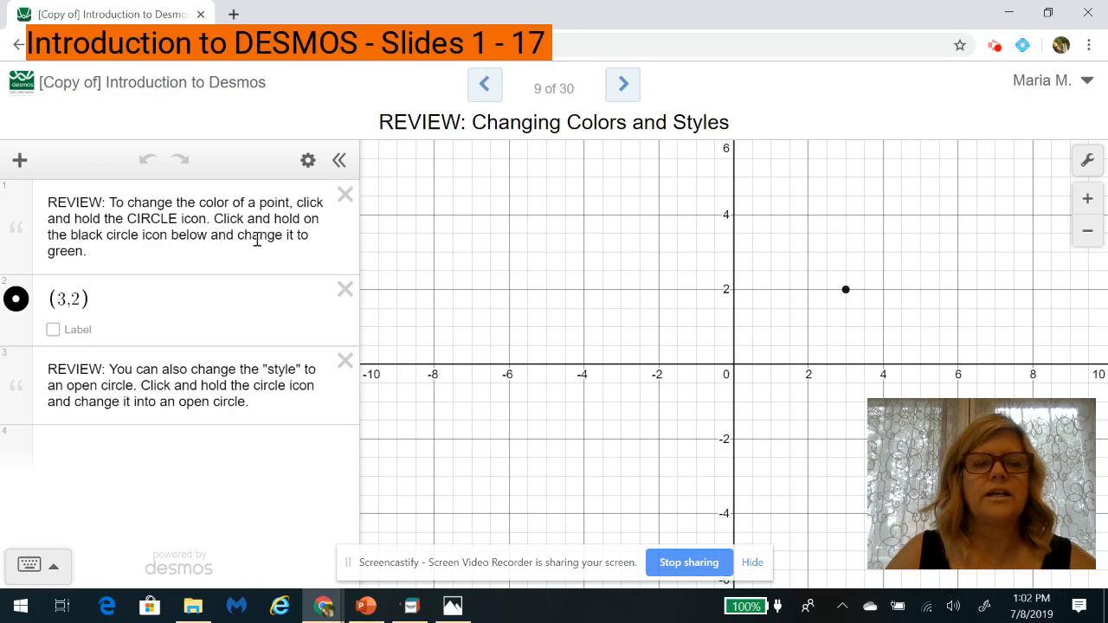
{"action": "left_click", "coordinate": [19, 303]}
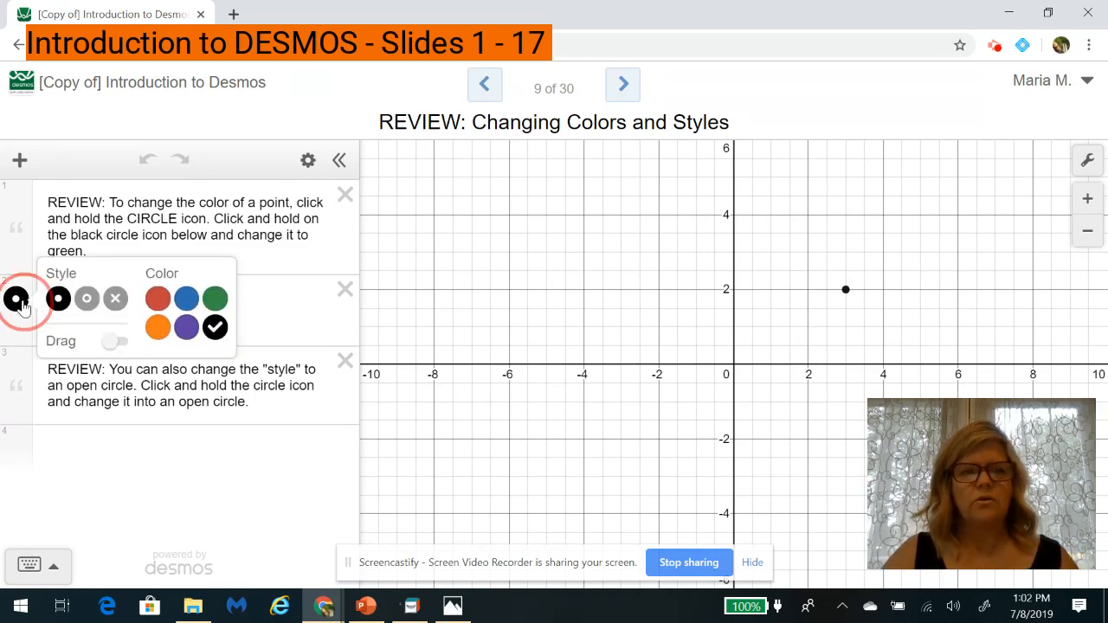
{"action": "left_click", "coordinate": [116, 303]}
{"action": "left_click", "coordinate": [17, 300]}
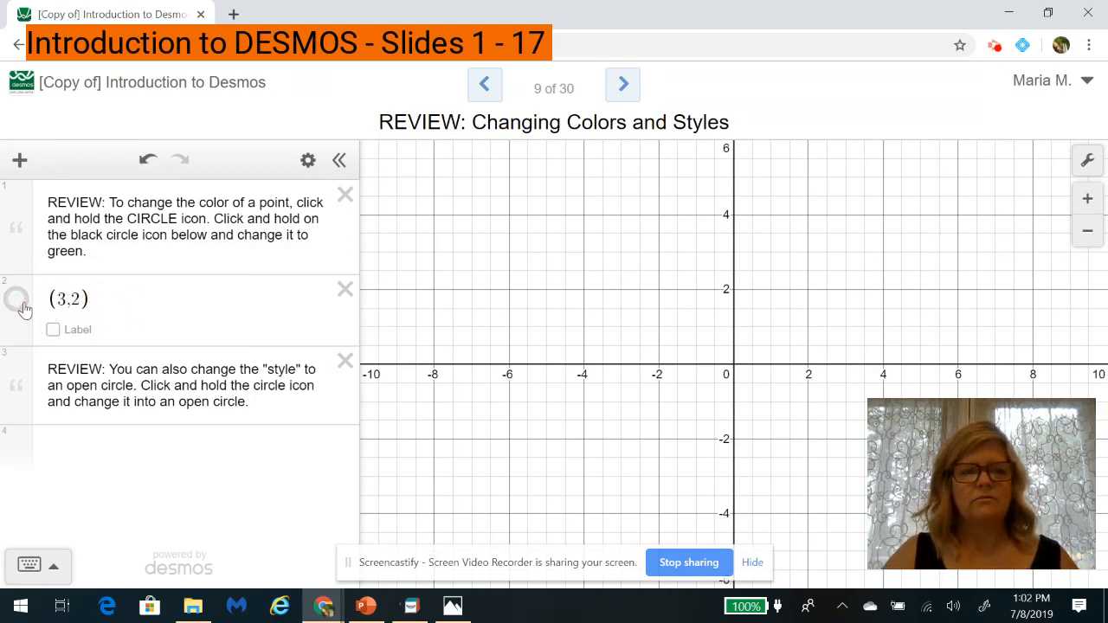
{"action": "left_click", "coordinate": [19, 301]}
{"action": "left_click", "coordinate": [19, 300]}
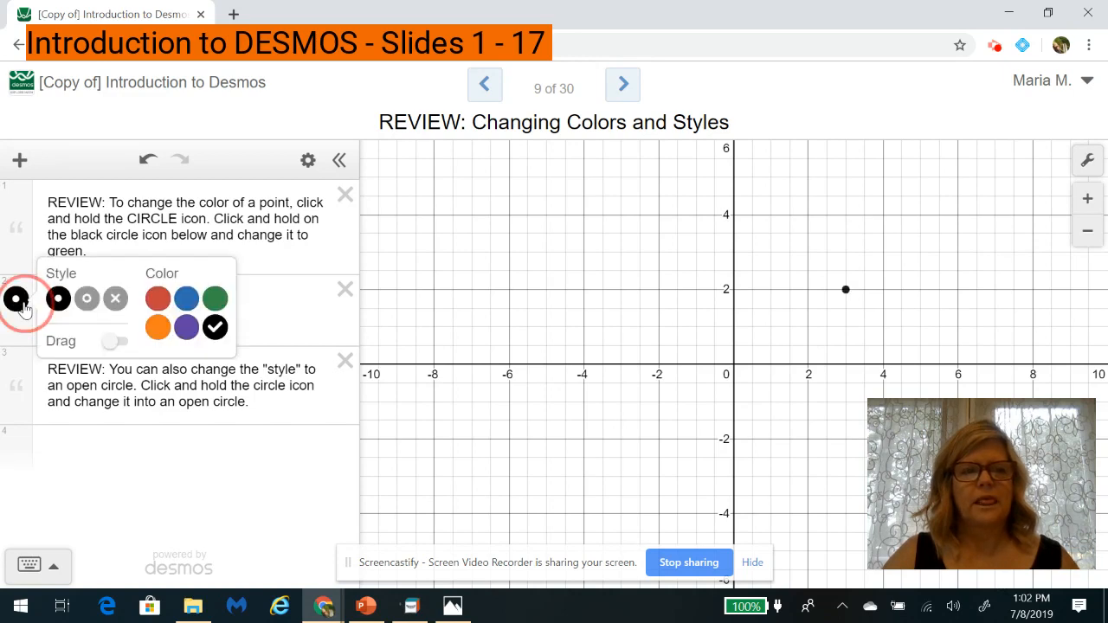
{"action": "left_click", "coordinate": [215, 303]}
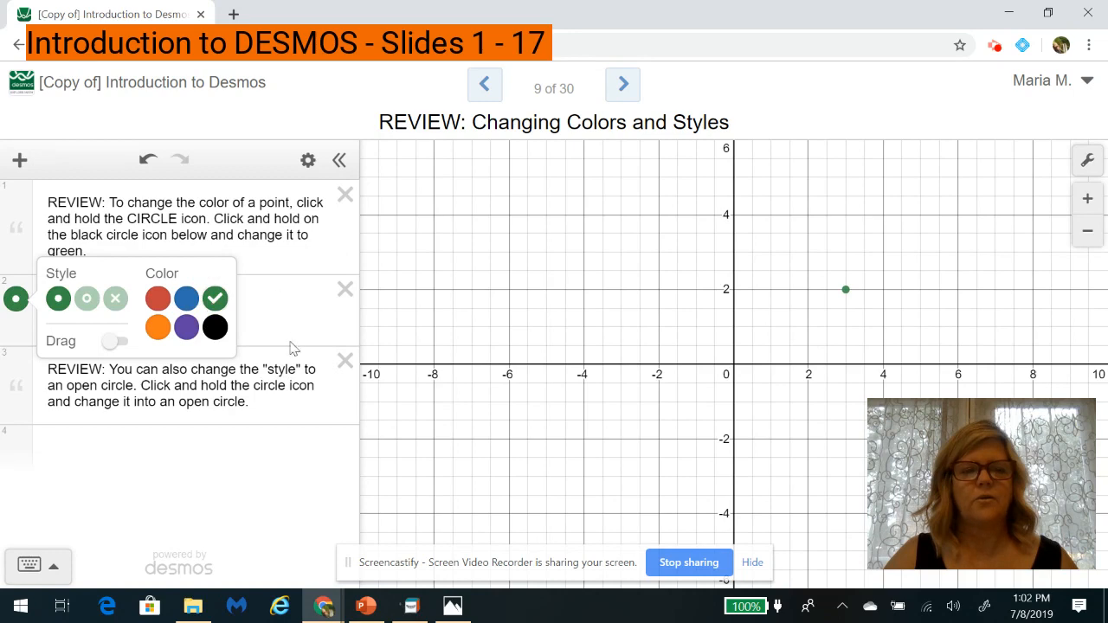
{"action": "left_click", "coordinate": [285, 406]}
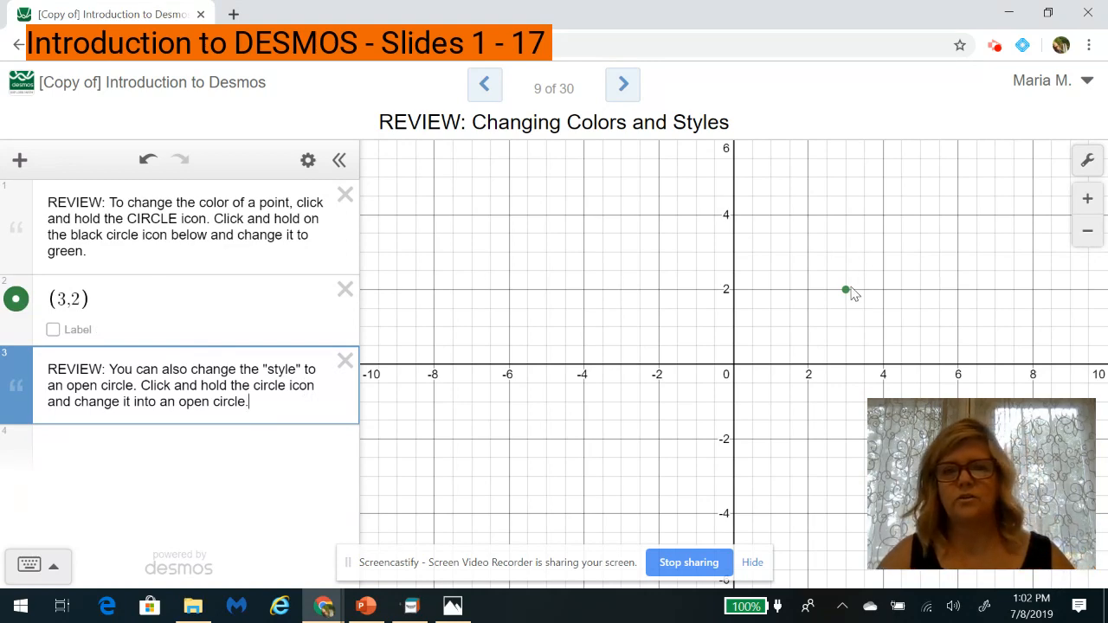
- Show the label of the point (3,2) and change its style to an open circle
{"action": "left_click", "coordinate": [53, 330]}
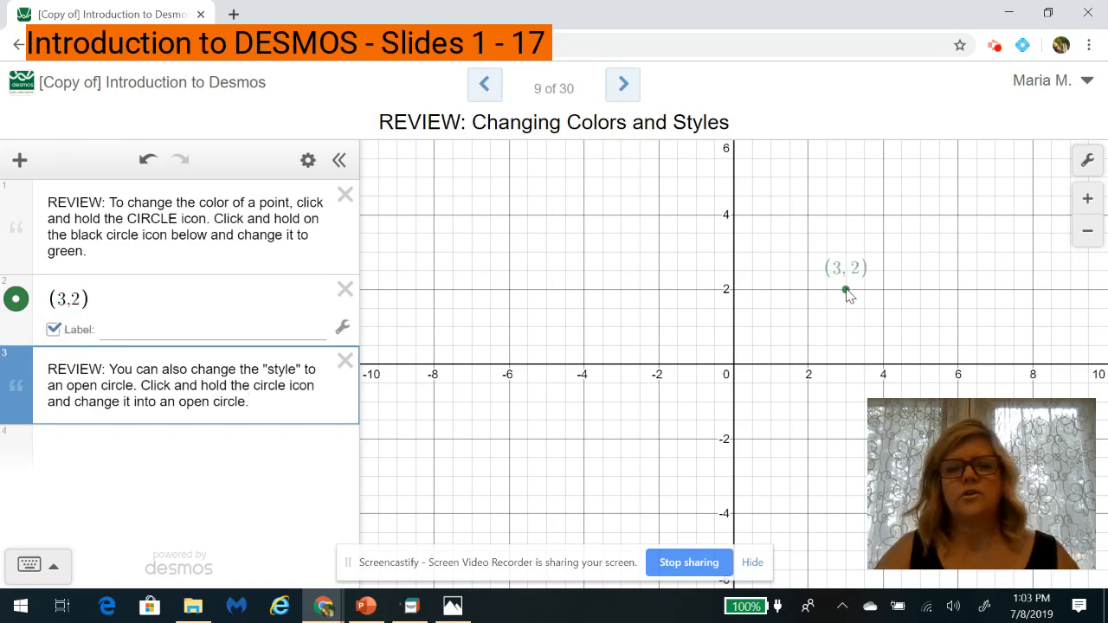
{"action": "left_click", "coordinate": [17, 301]}
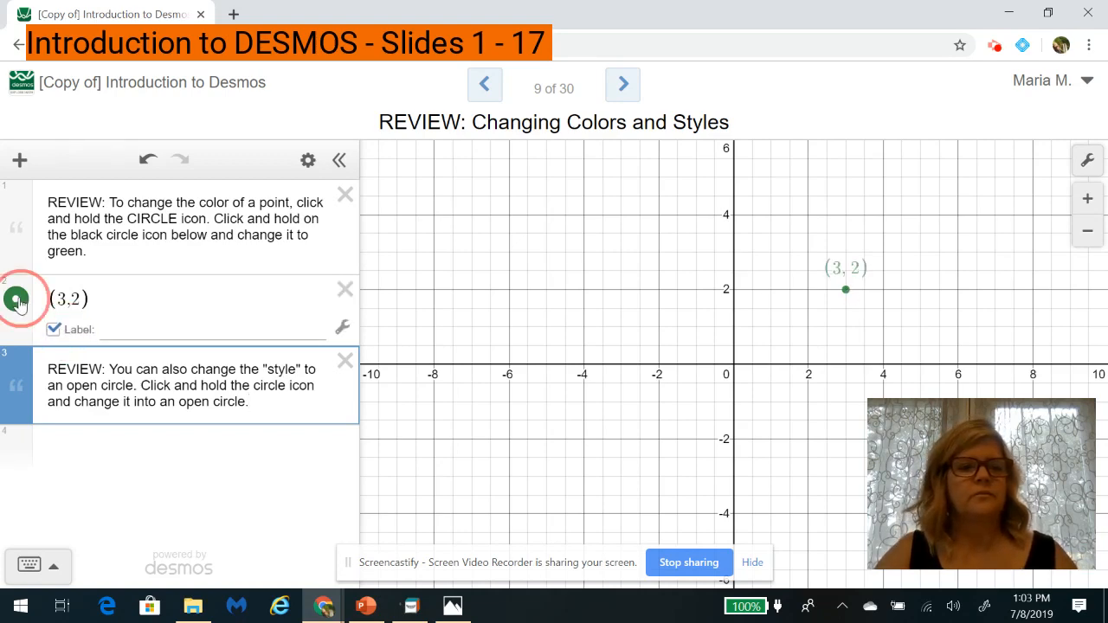
{"action": "left_click", "coordinate": [86, 300]}
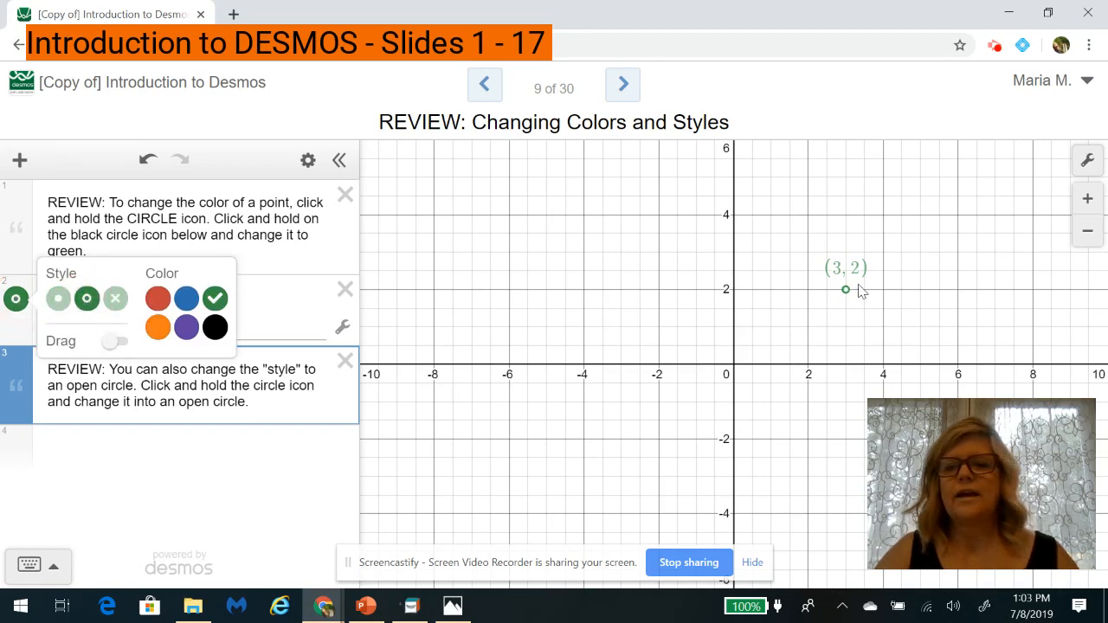
{"action": "left_click", "coordinate": [274, 456]}
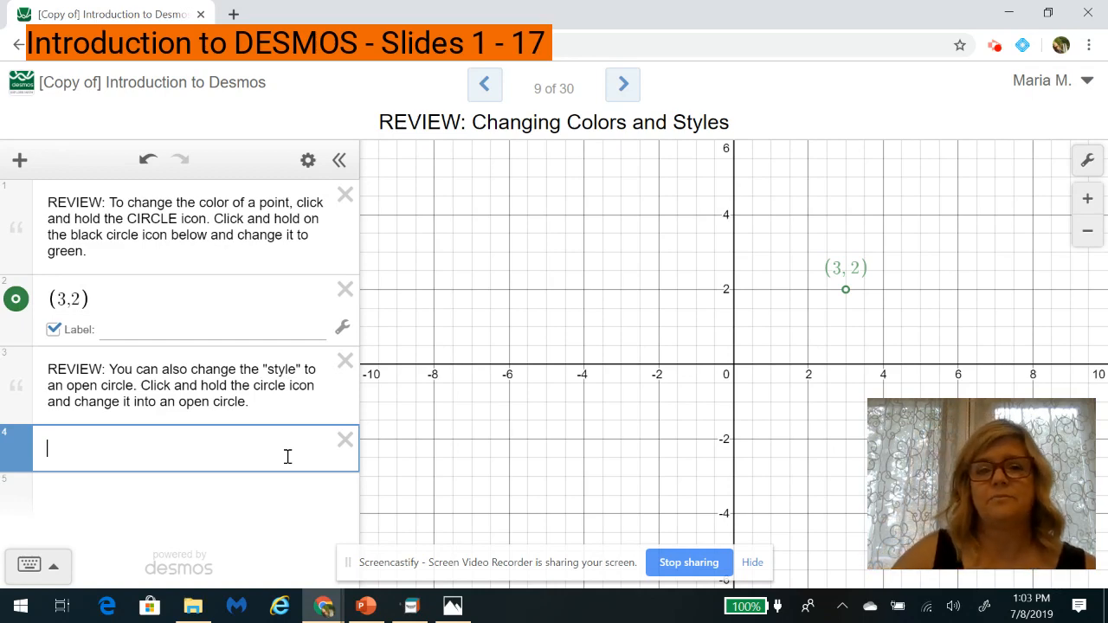
- Advance to slide 10 and enter the answer "The circle icon allows me to change the COLOR of the ordered pair."
{"action": "left_click", "coordinate": [623, 86]}
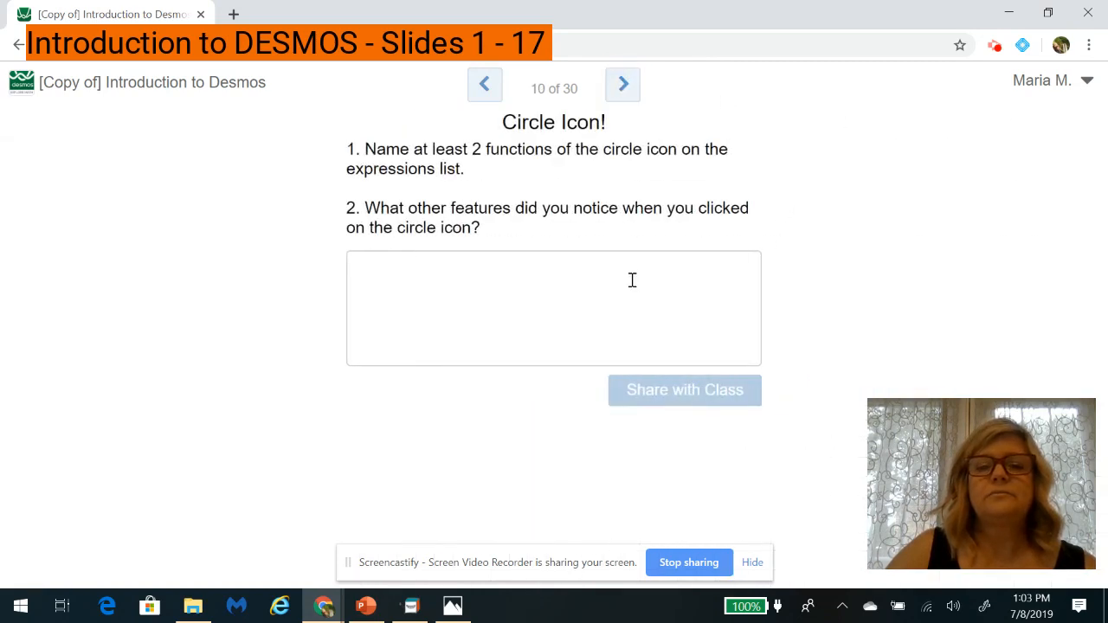
{"action": "left_click", "coordinate": [632, 279]}
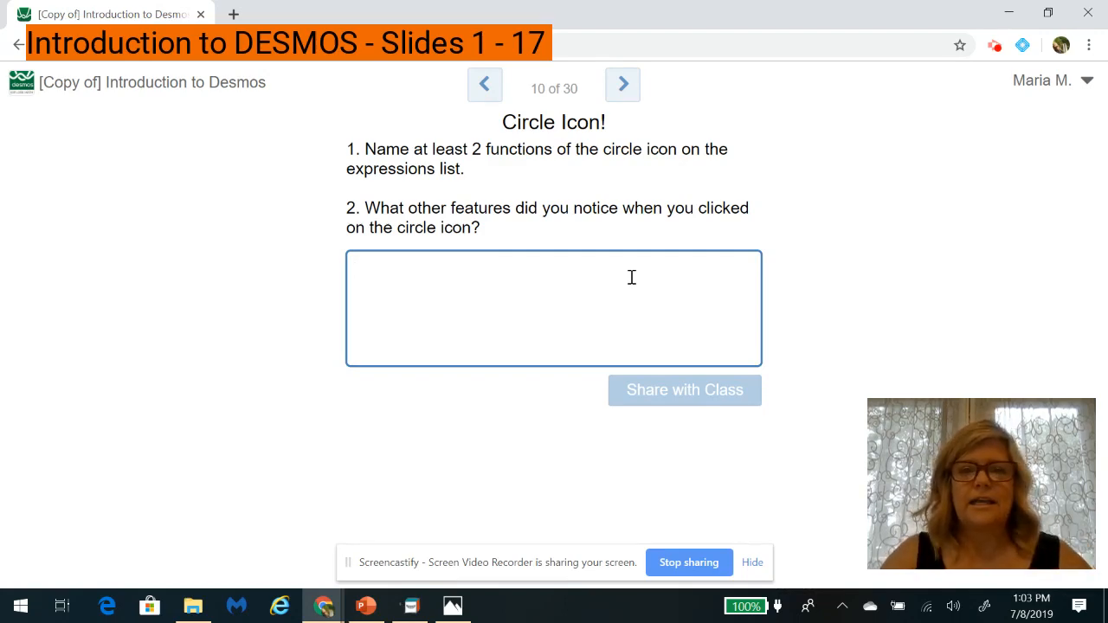
{"action": "type", "text": "The circle"}
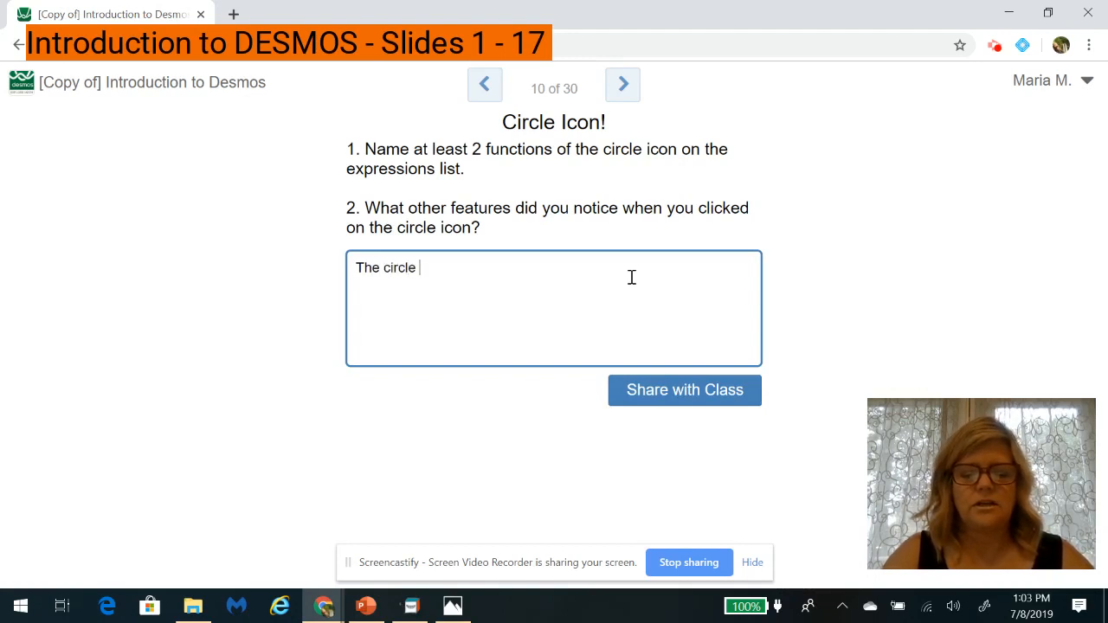
{"action": "type", "text": " icon "}
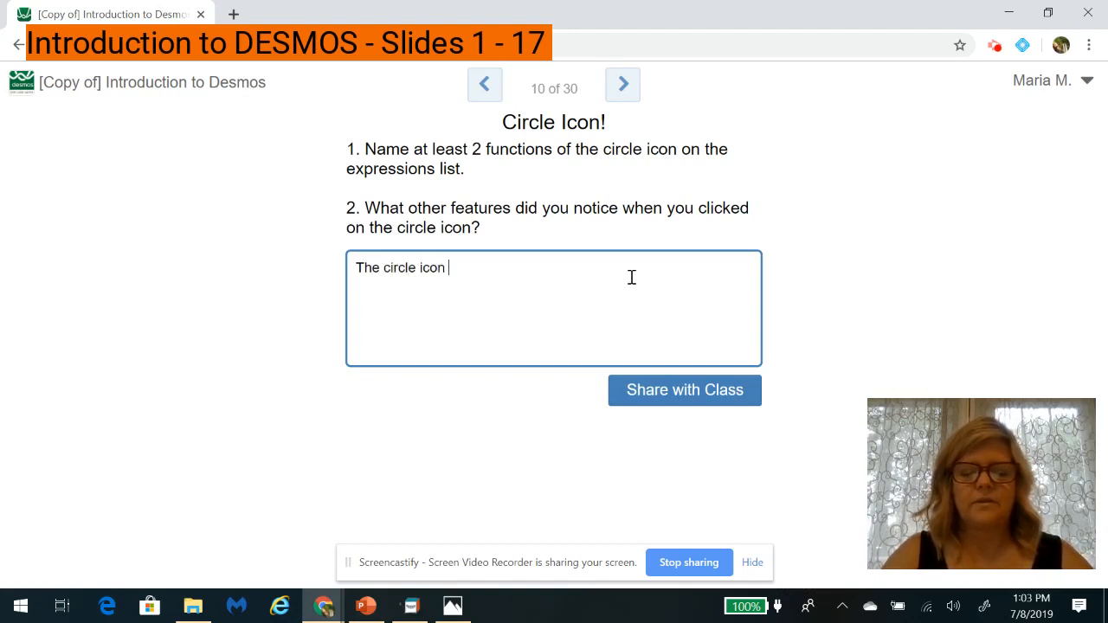
{"action": "type", "text": "allows me to "}
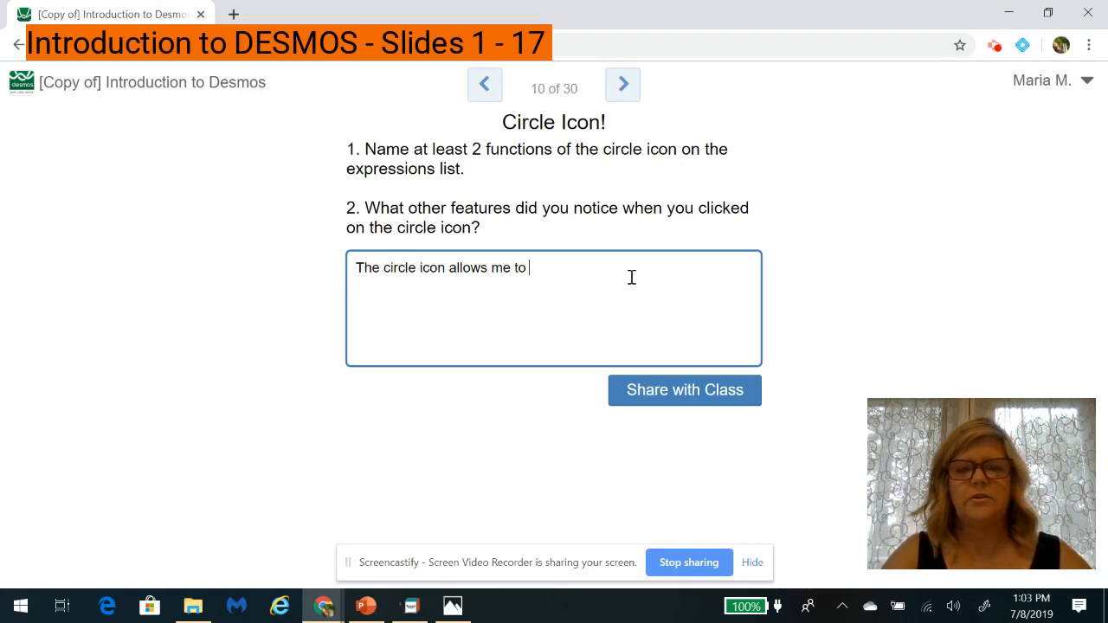
{"action": "type", "text": "chenge t"}
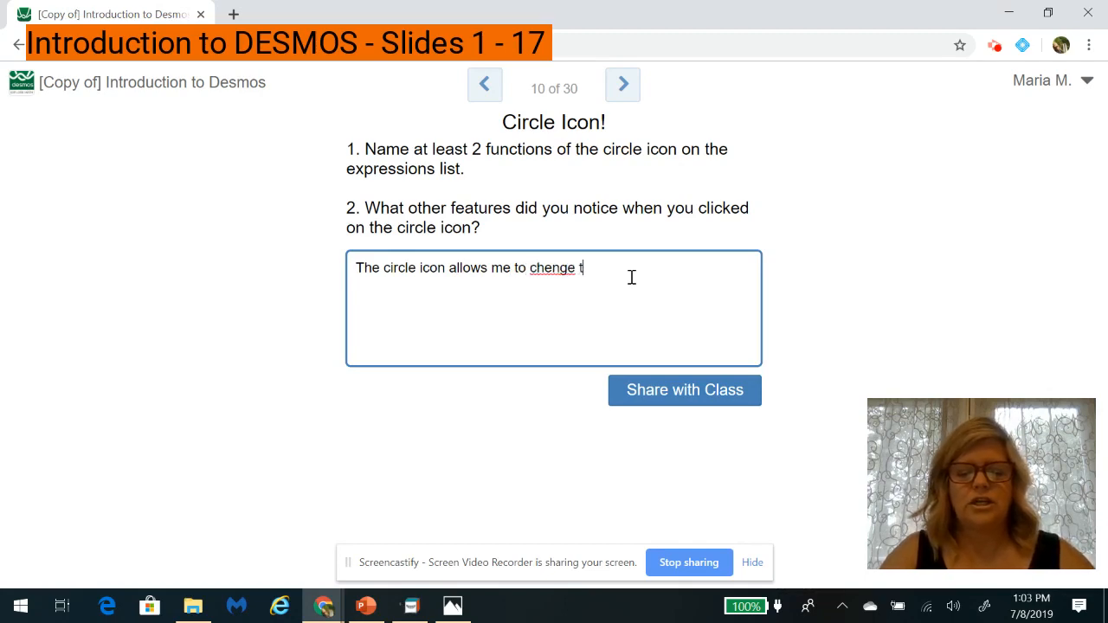
{"action": "type", "text": "he COLO"}
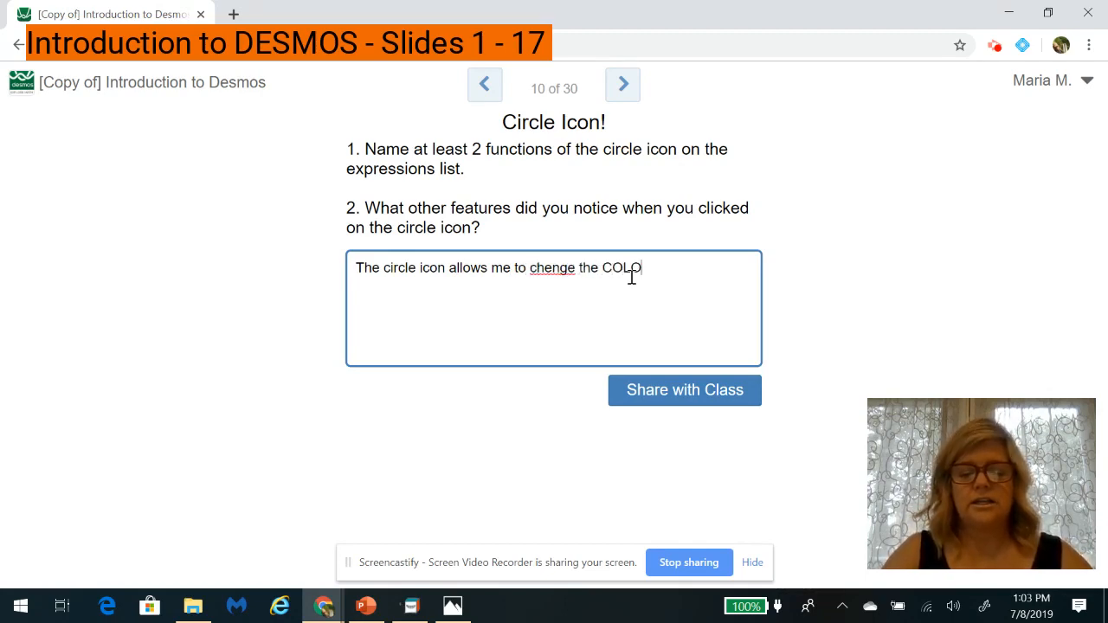
{"action": "type", "text": "R of the "}
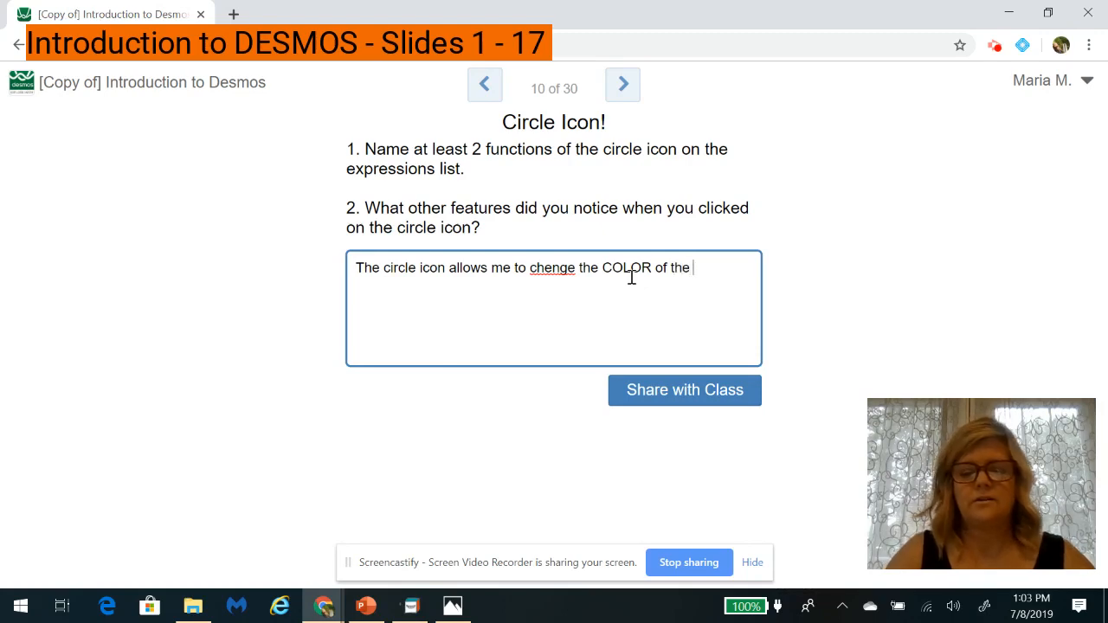
{"action": "type", "text": "ordered"}
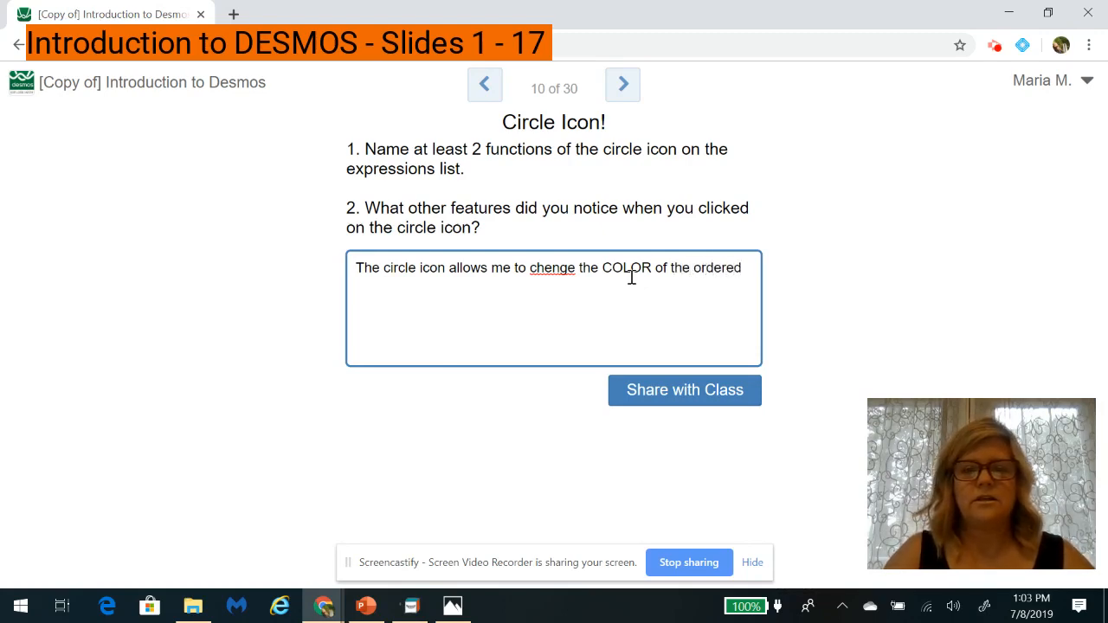
{"action": "type", "text": " pair."}
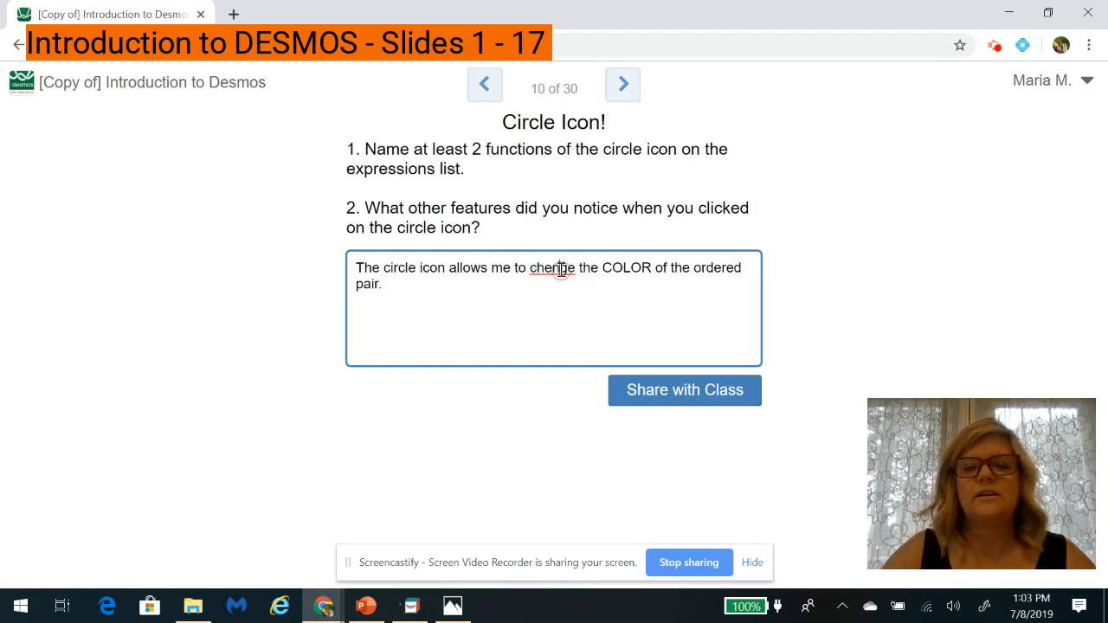
{"action": "right_click", "coordinate": [561, 269]}
{"action": "left_click", "coordinate": [594, 282]}
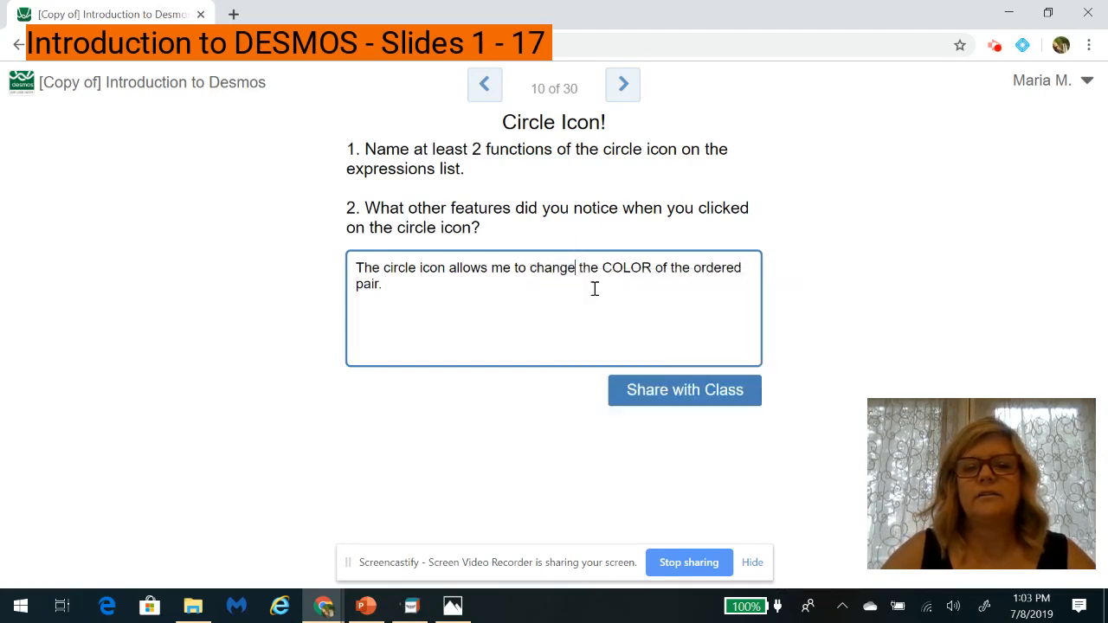
- Continue the slide 10 answer with "It also allows me to change the style from open to closed"
{"action": "left_click", "coordinate": [396, 286]}
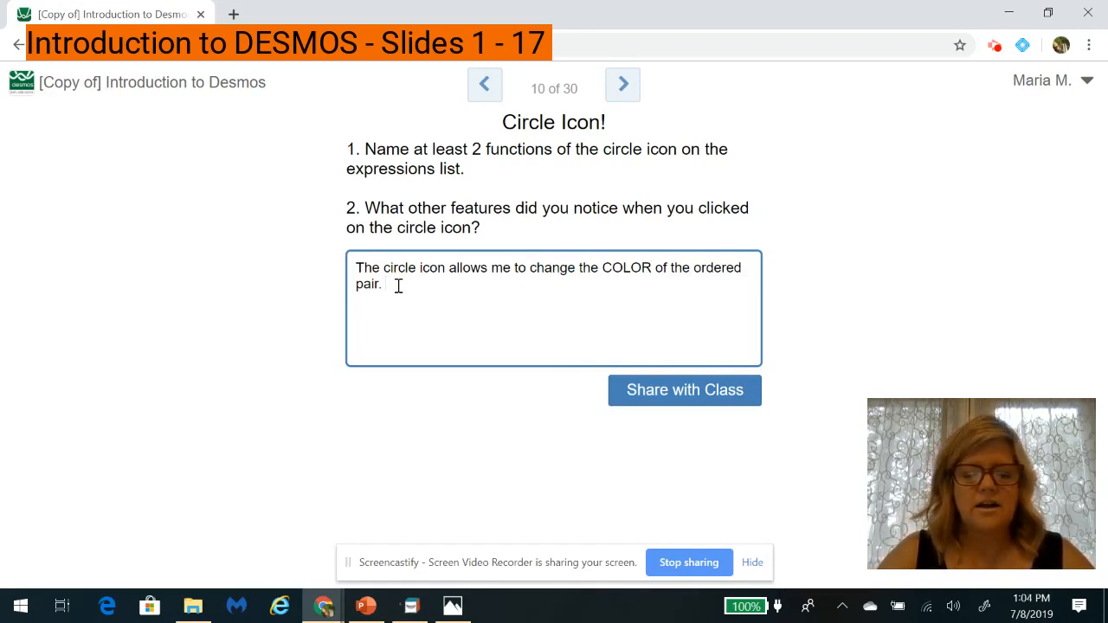
{"action": "type", "text": "It also"}
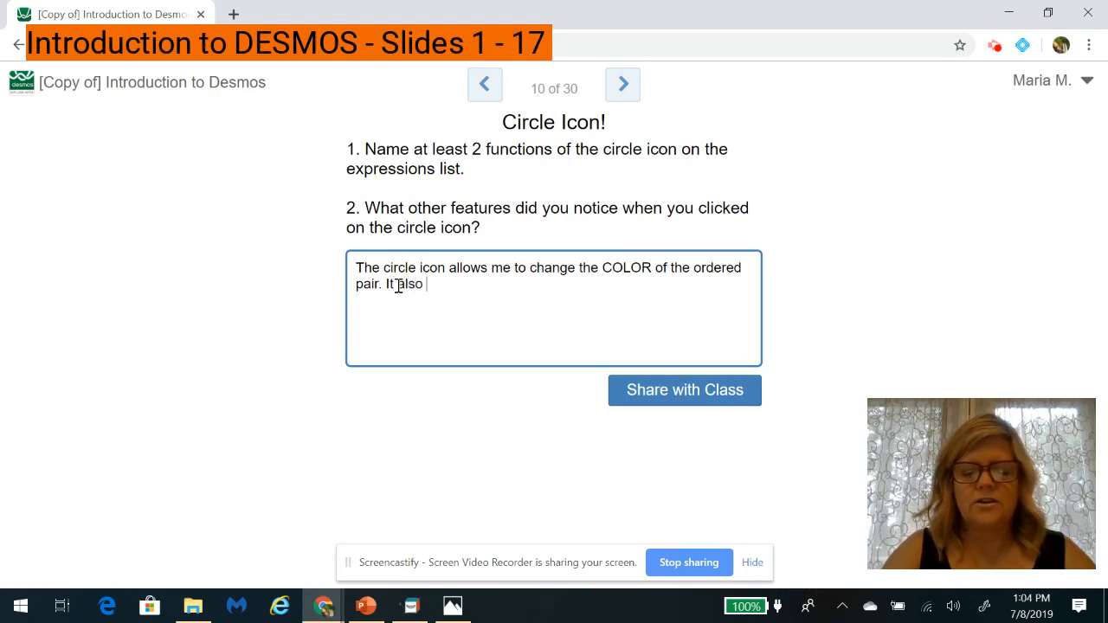
{"action": "type", "text": " allows me t"}
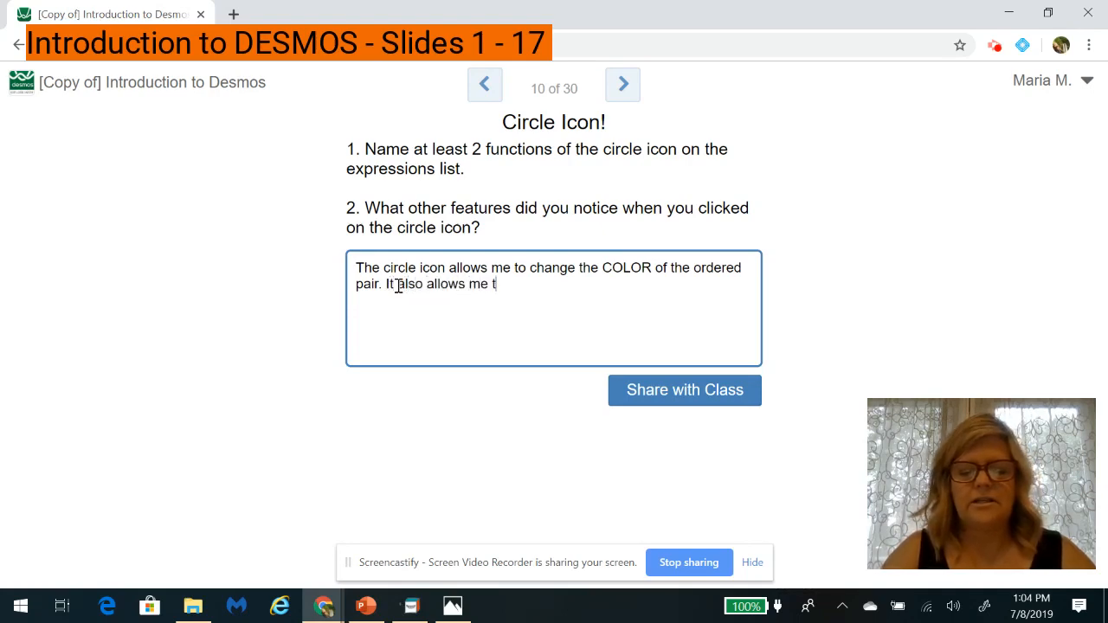
{"action": "type", "text": "o chenc"}
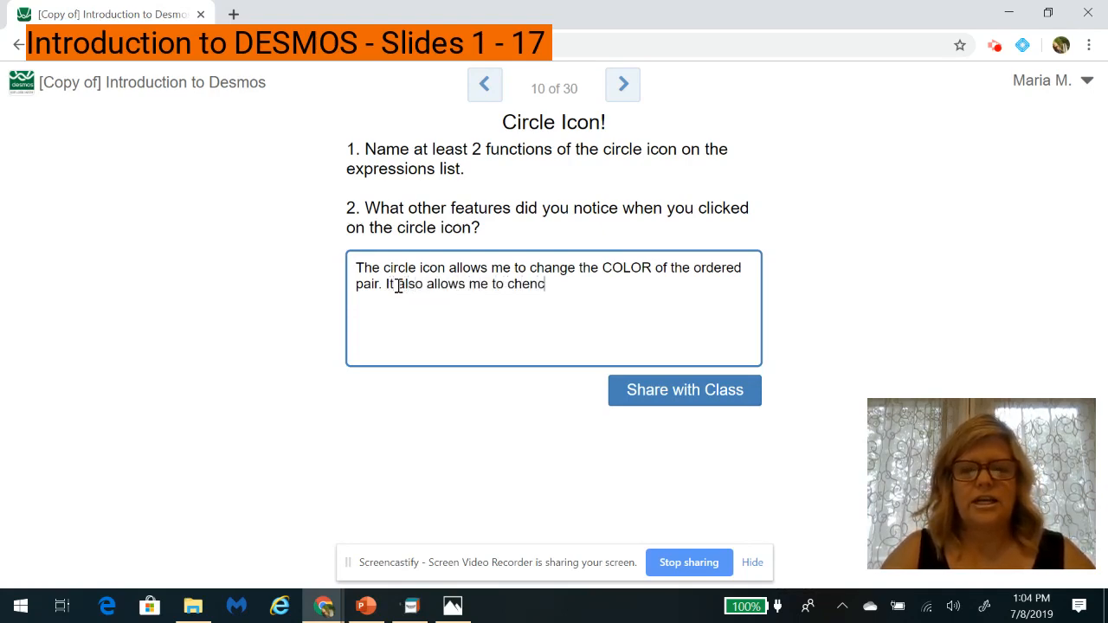
{"action": "key", "text": "BackSpace"}
{"action": "key", "text": "BackSpace"}
{"action": "key", "text": "BackSpace"}
{"action": "type", "text": "a"}
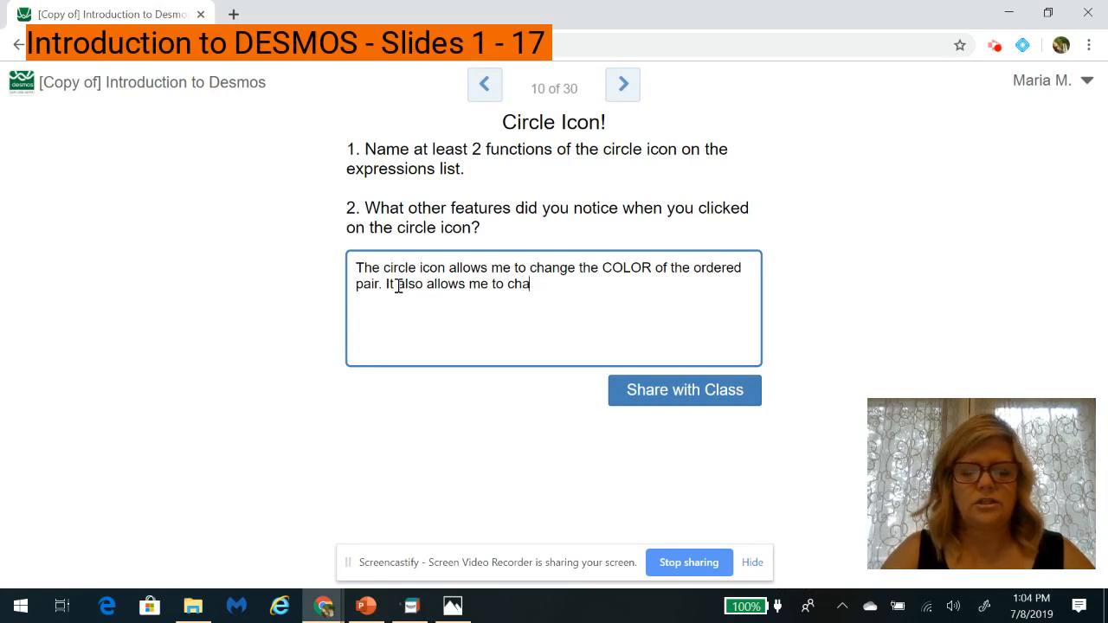
{"action": "type", "text": "nge th"}
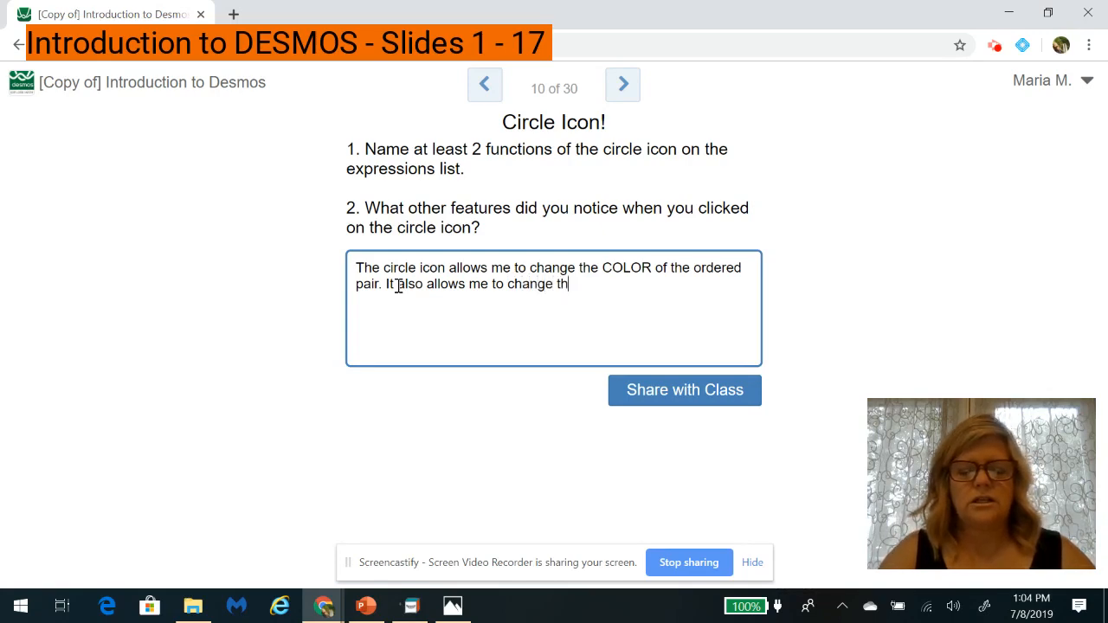
{"action": "type", "text": "e styl"}
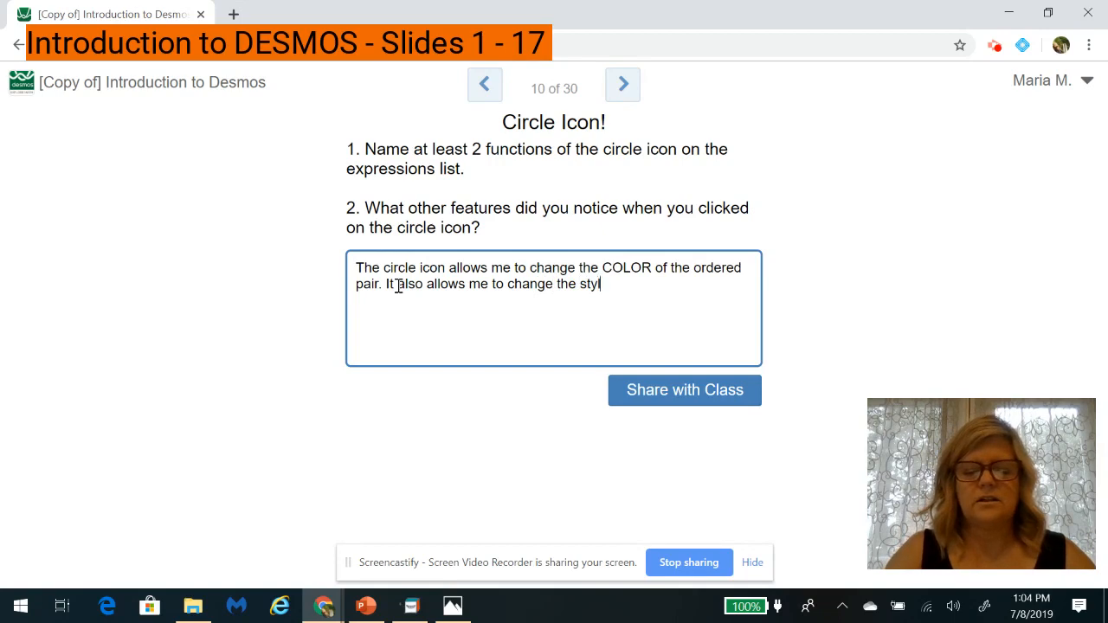
{"action": "type", "text": "e from open"}
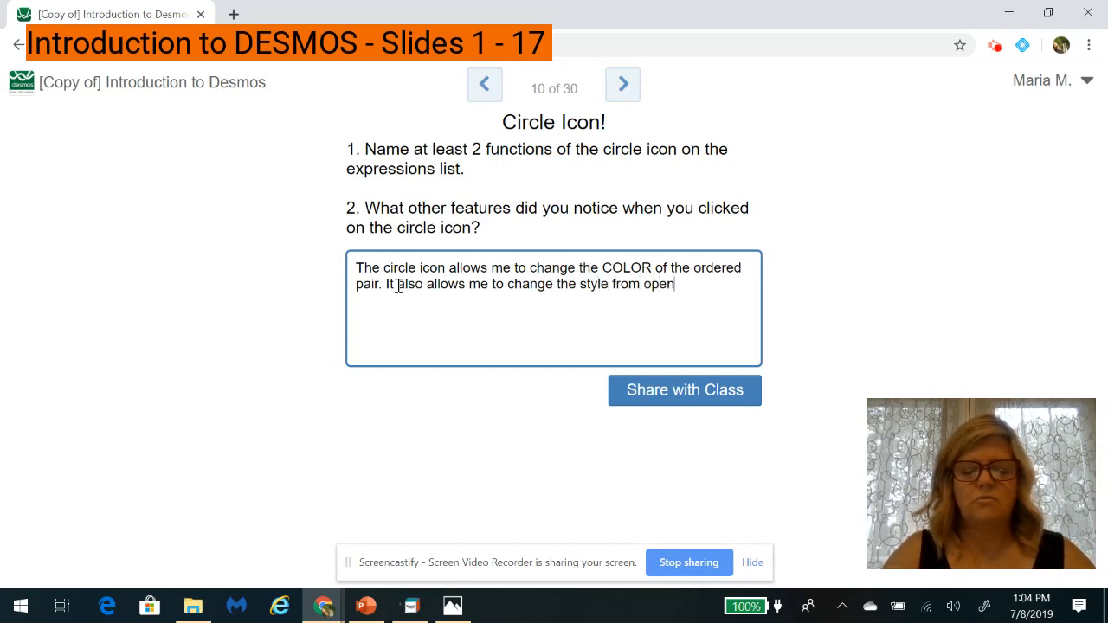
{"action": "type", "text": " to closed"}
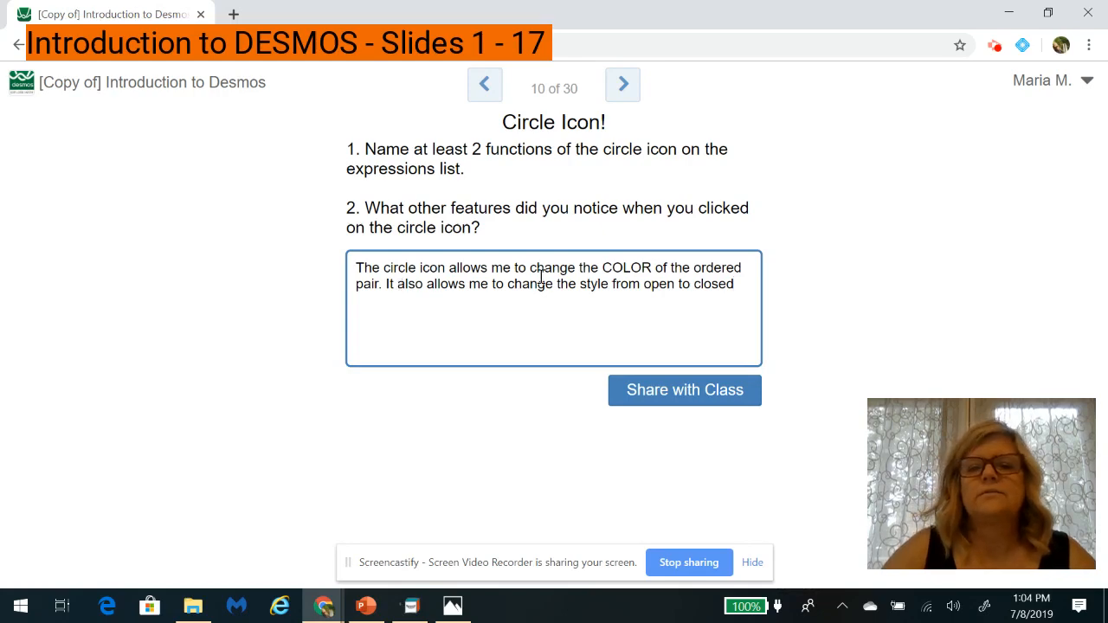
- Insert "of my order pair" after "style" in the answer and end that sentence with "and back again!"
{"action": "left_click", "coordinate": [615, 285]}
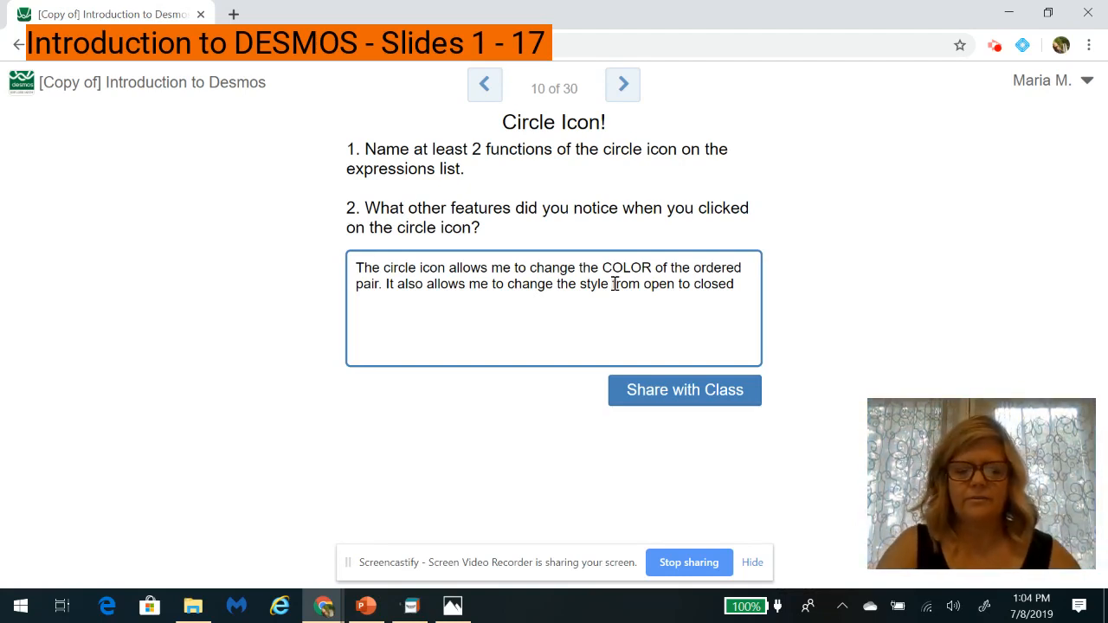
{"action": "type", "text": "of my order pair"}
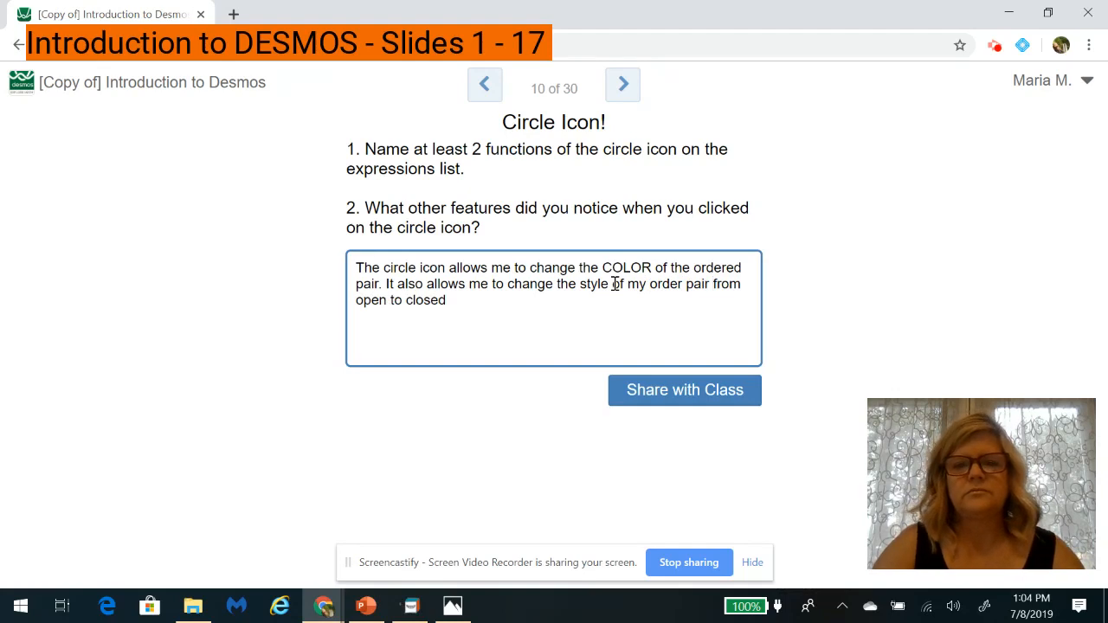
{"action": "left_click", "coordinate": [464, 303]}
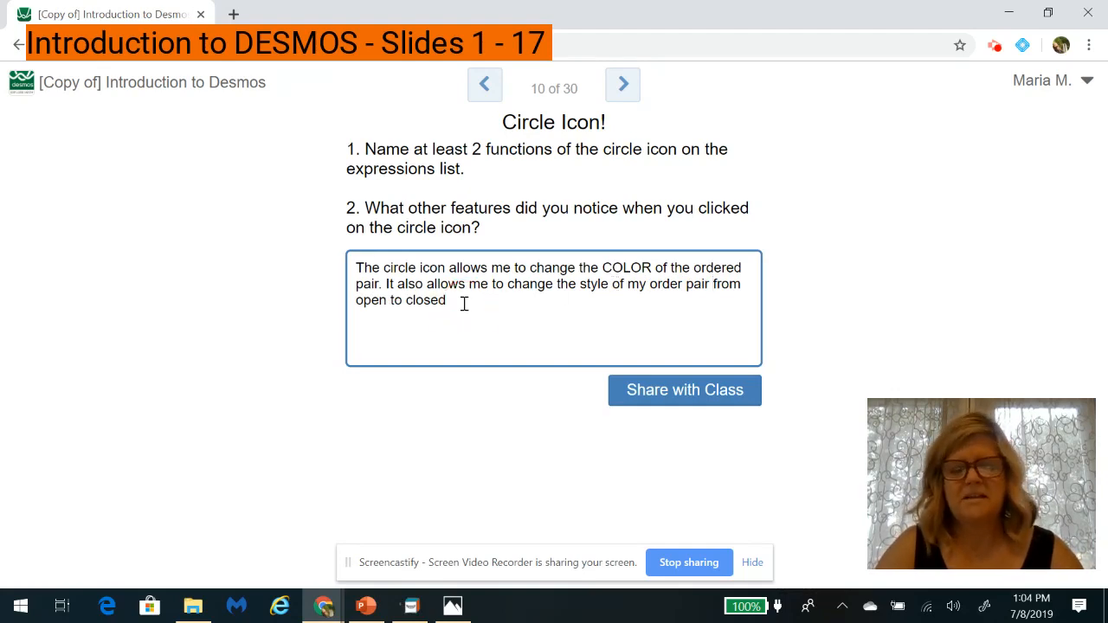
{"action": "type", "text": "and back "}
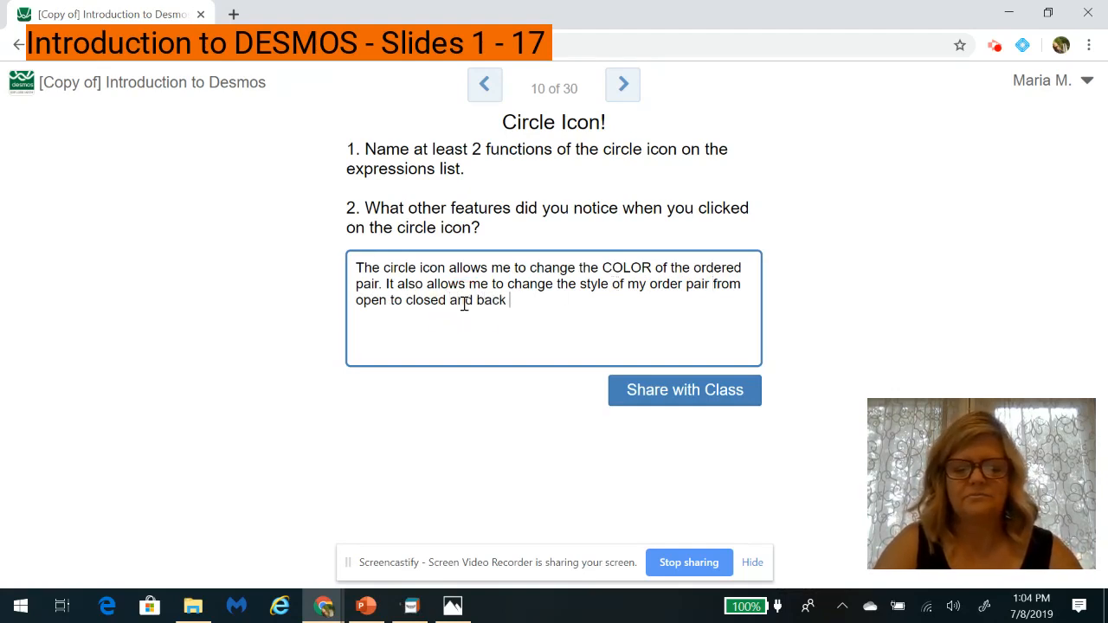
{"action": "type", "text": "again!"}
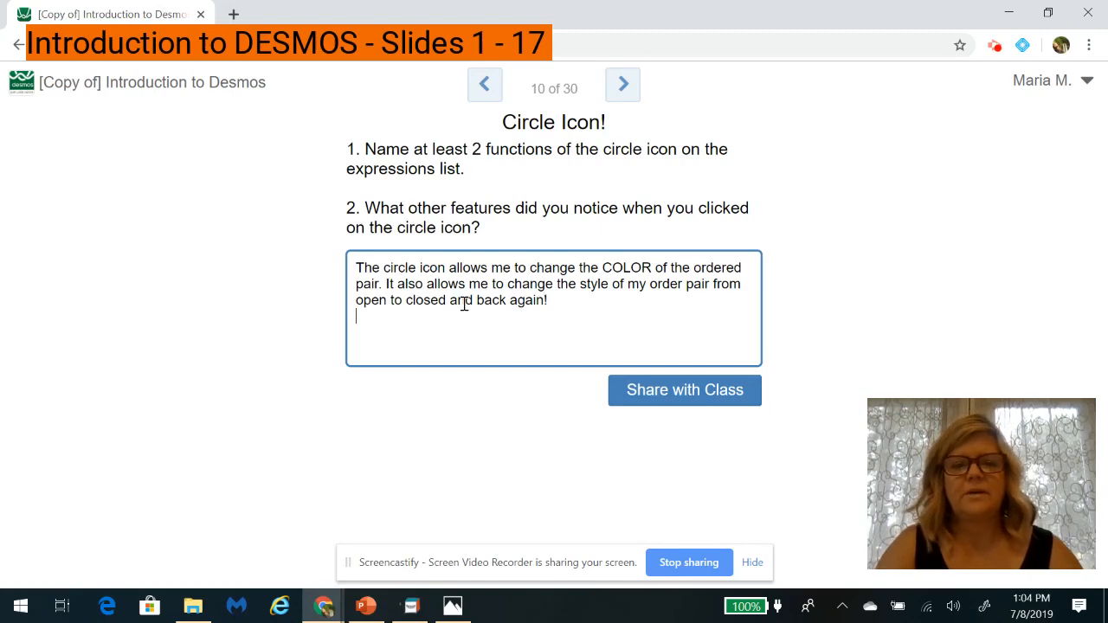
- Add a separate paragraph to the answer: "If you just click on the circle icon once - the point will disappear on the graph!"
{"action": "key", "text": "Return"}
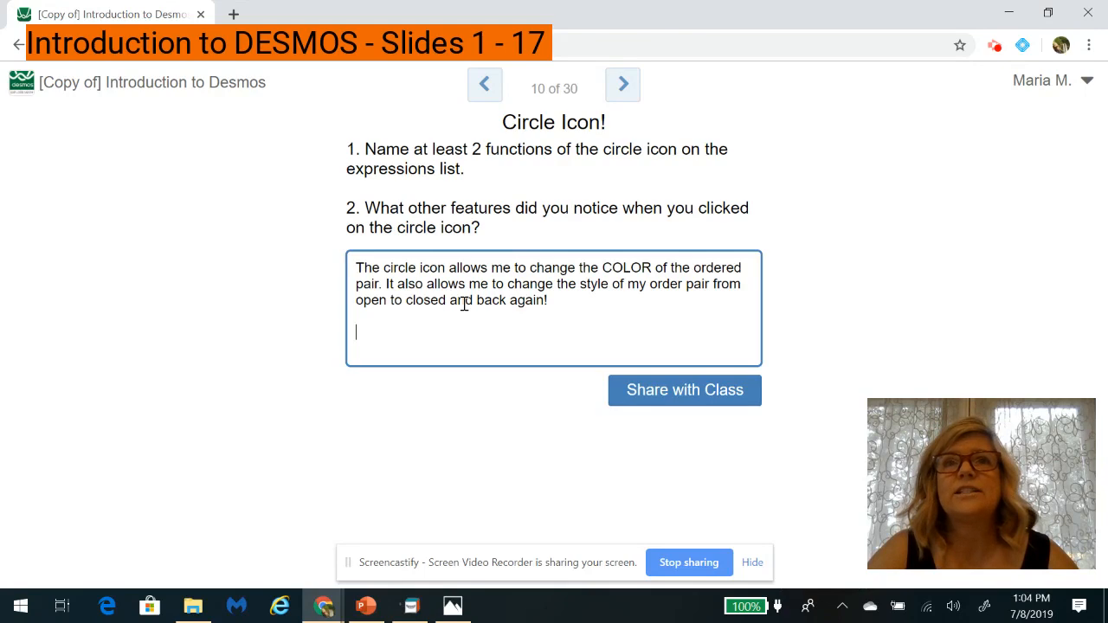
{"action": "type", "text": "If you"}
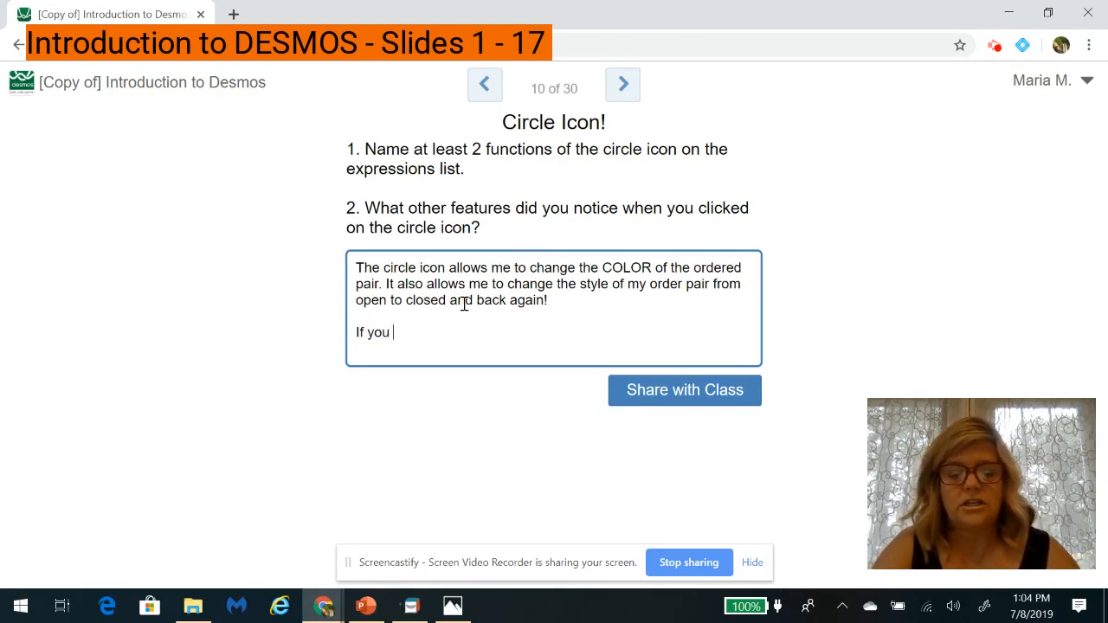
{"action": "type", "text": " just clic"}
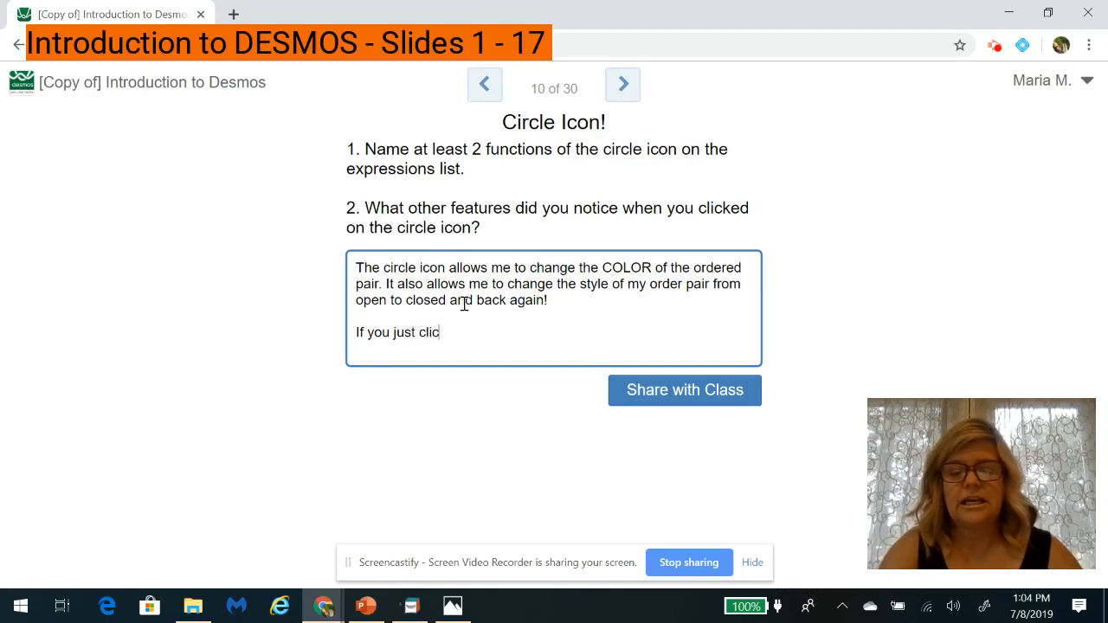
{"action": "type", "text": "k on the cir"}
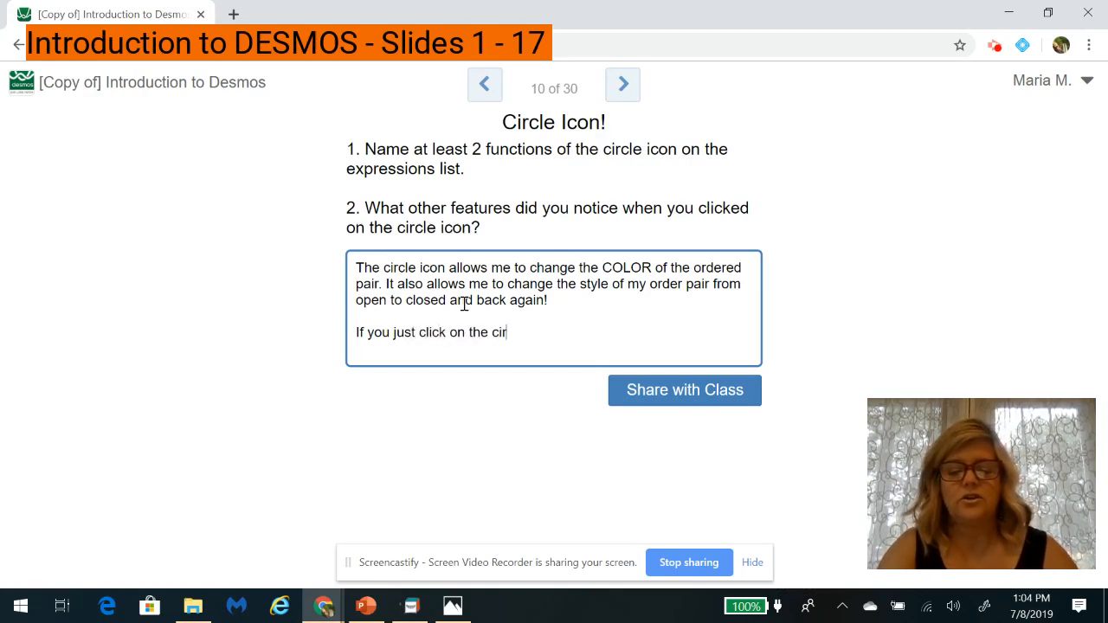
{"action": "type", "text": "cle icon once -"}
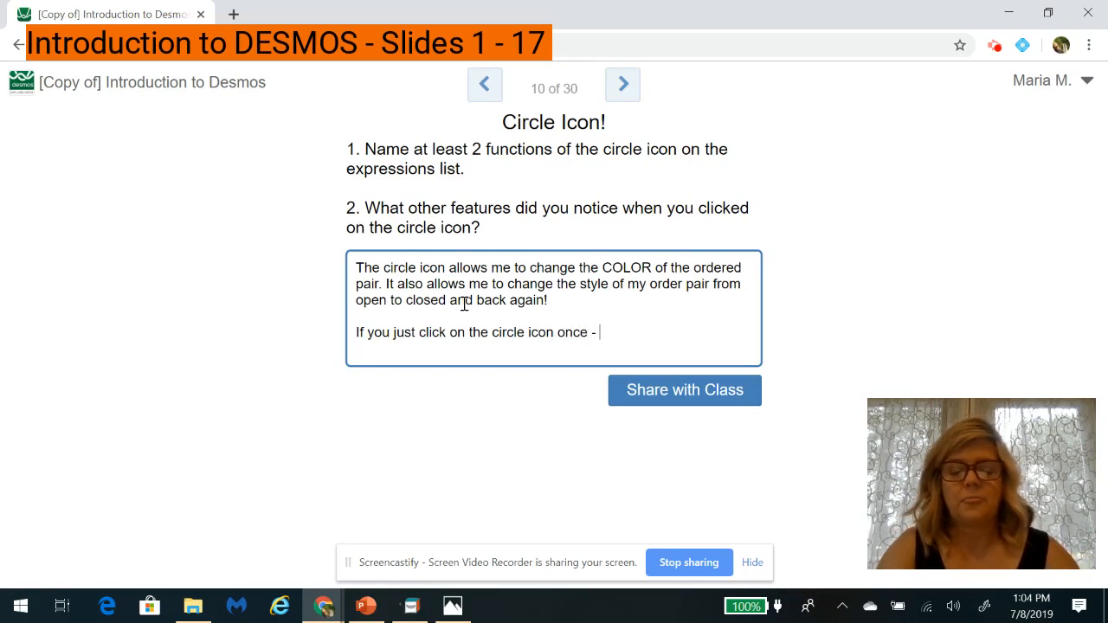
{"action": "type", "text": " the point w"}
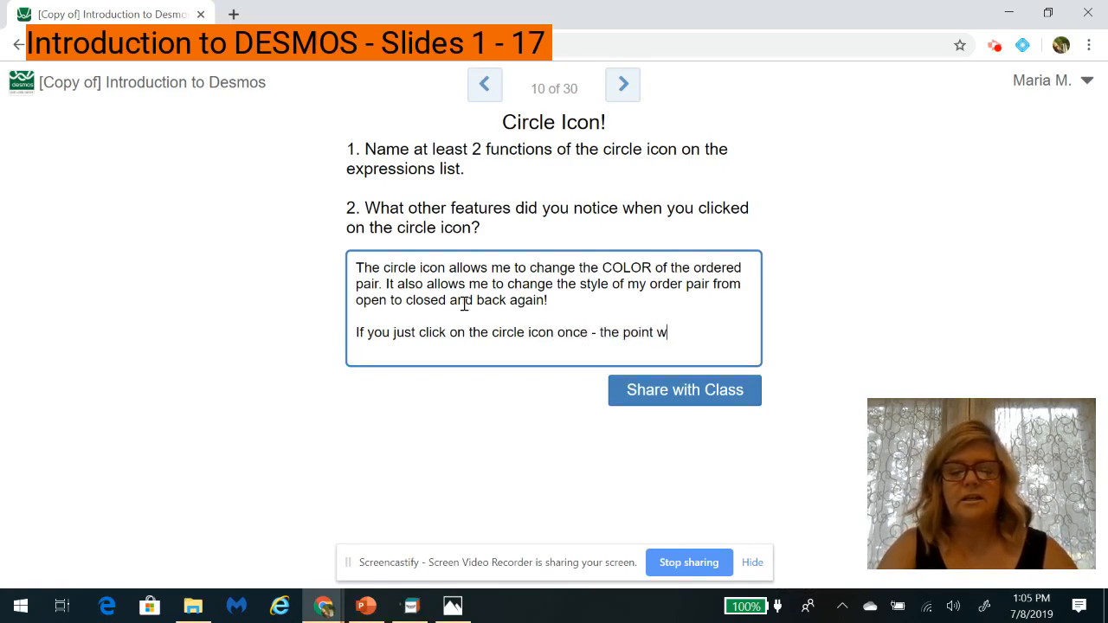
{"action": "type", "text": "ill disaap"}
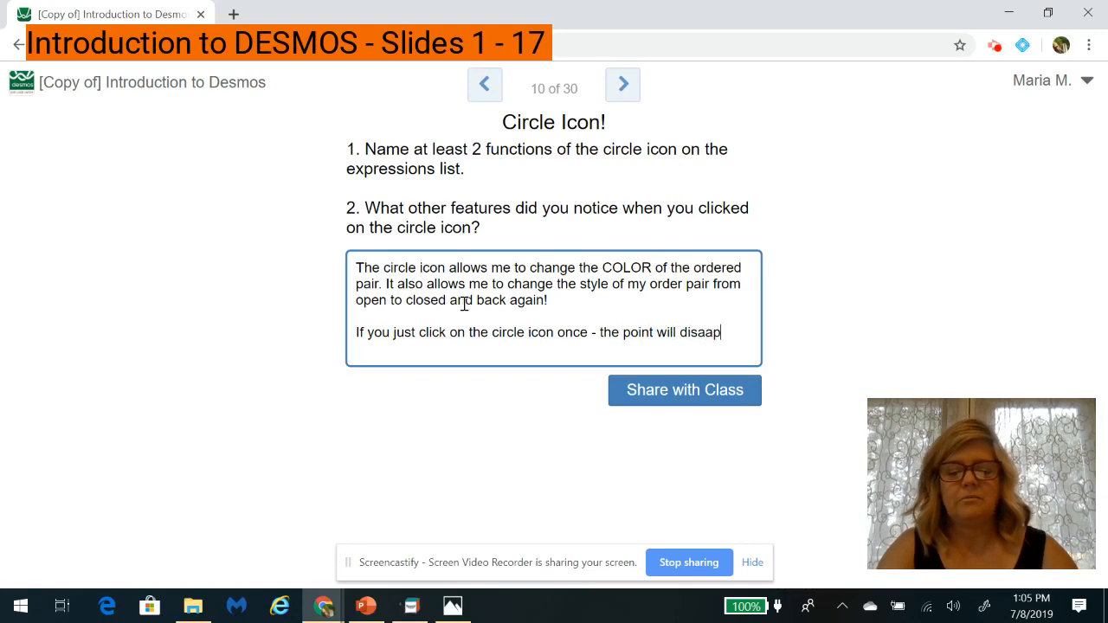
{"action": "type", "text": "ear"}
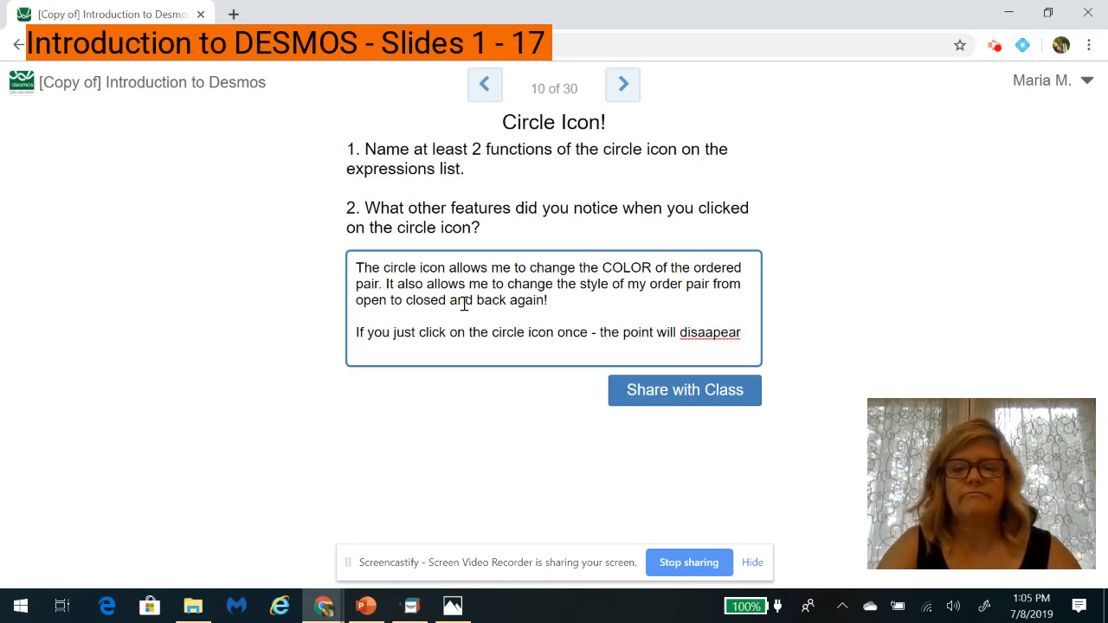
{"action": "right_click", "coordinate": [698, 336]}
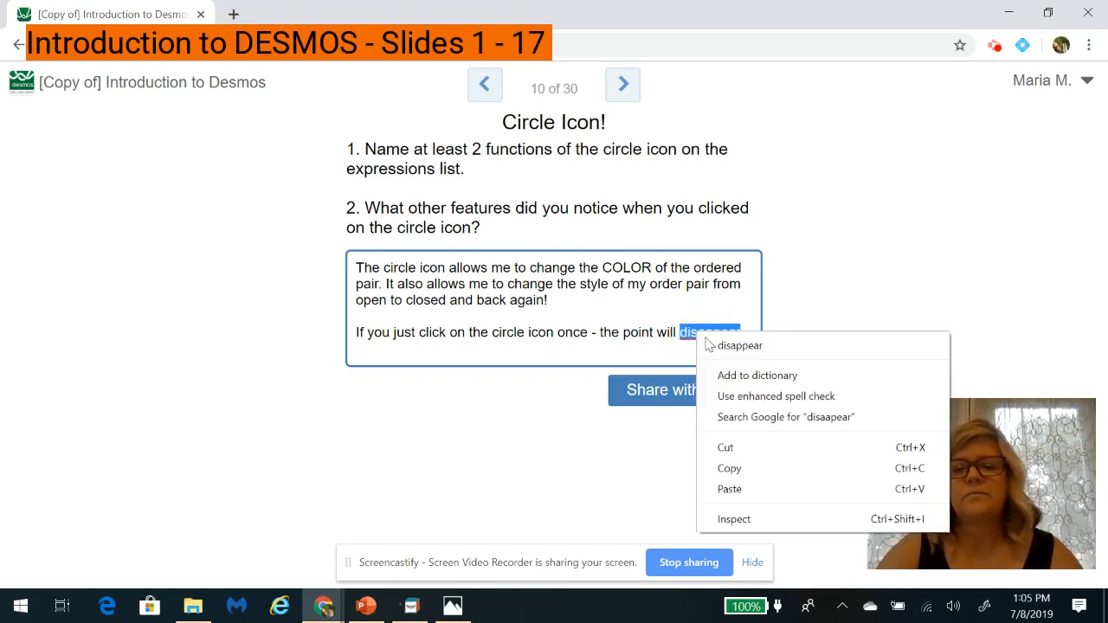
{"action": "left_click", "coordinate": [727, 346]}
{"action": "type", "text": "on"}
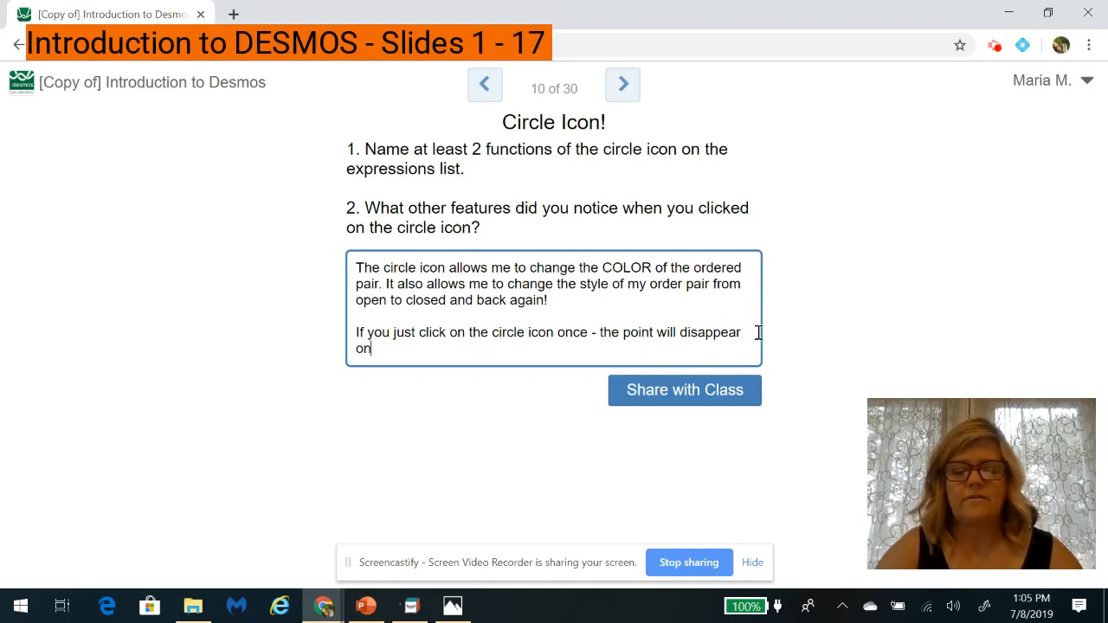
{"action": "type", "text": " the graph"}
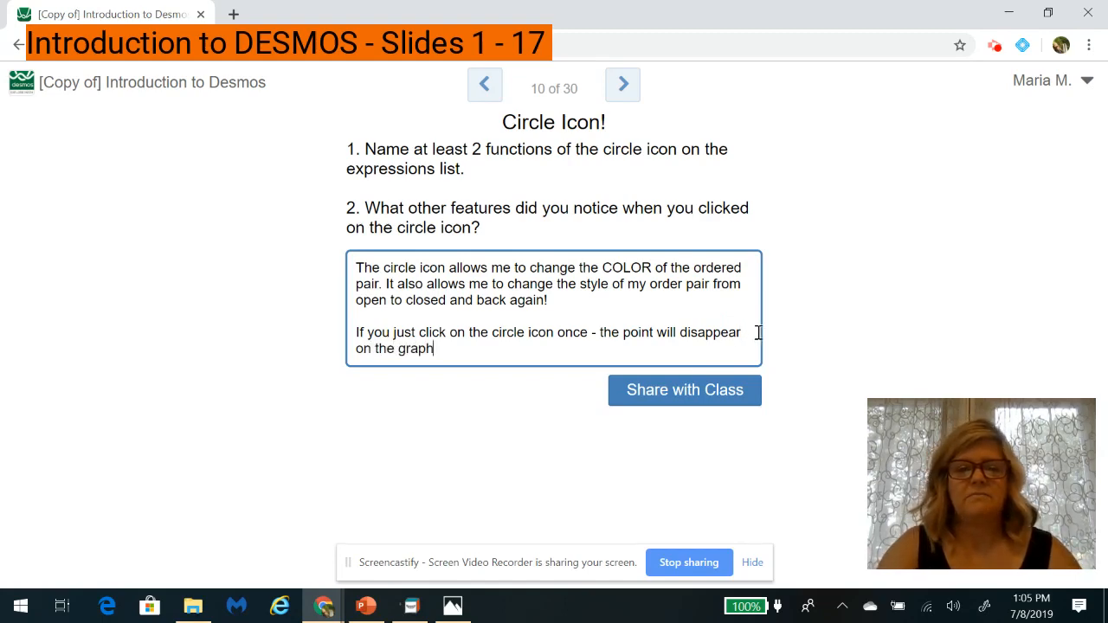
{"action": "type", "text": "!"}
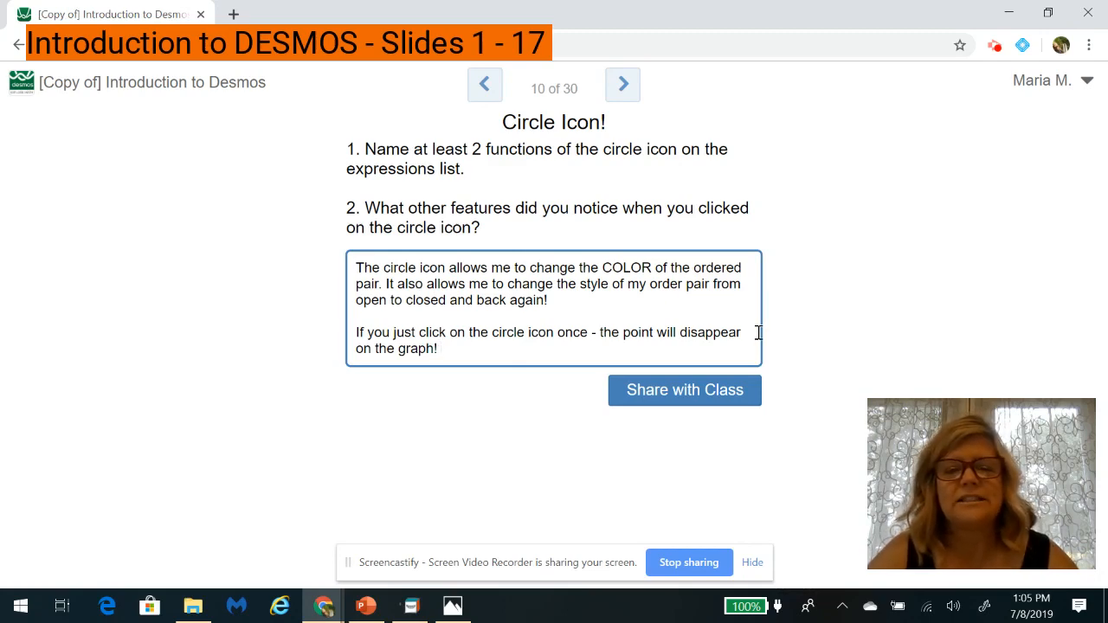
- Advance to slide 11 and repeatedly hide and show the points of the ordered-pair list, leaving them shown
{"action": "left_click", "coordinate": [628, 98]}
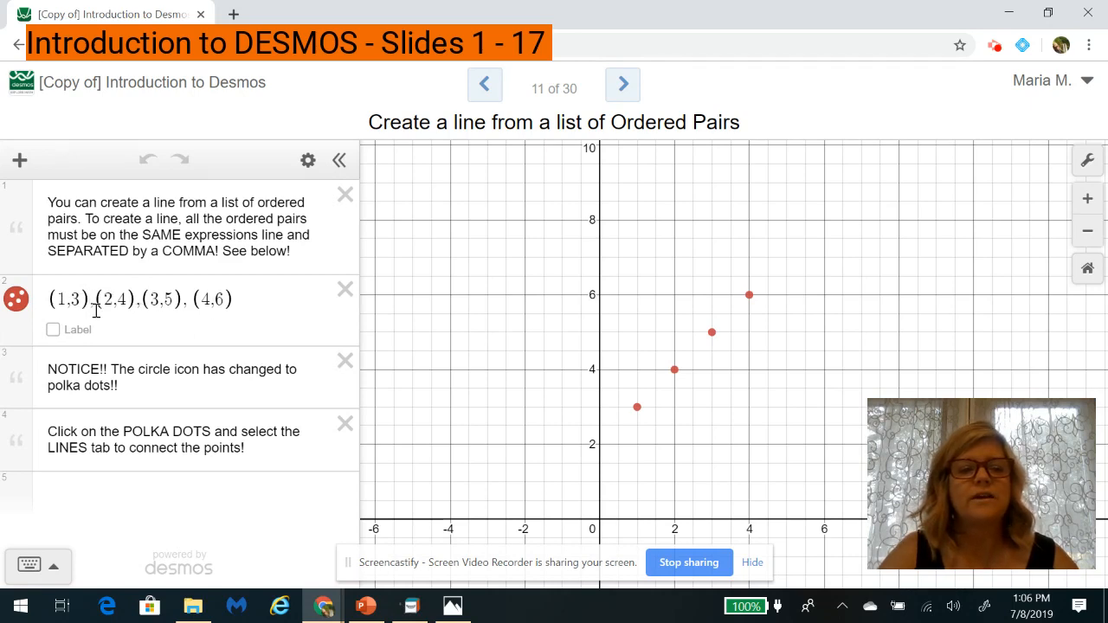
{"action": "left_click", "coordinate": [22, 312]}
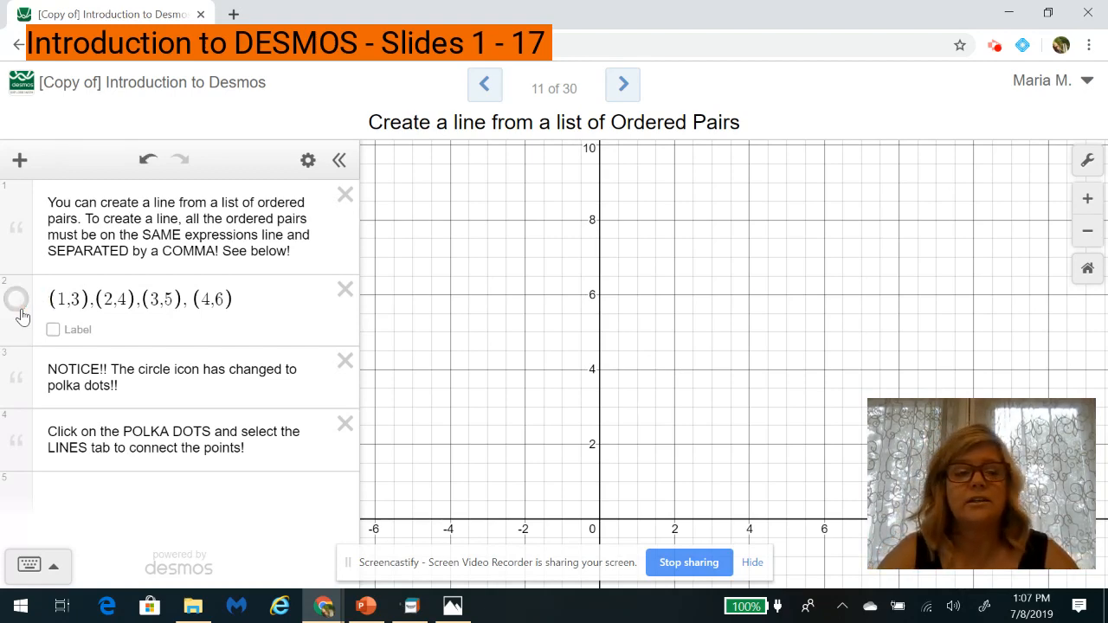
{"action": "left_click", "coordinate": [22, 311]}
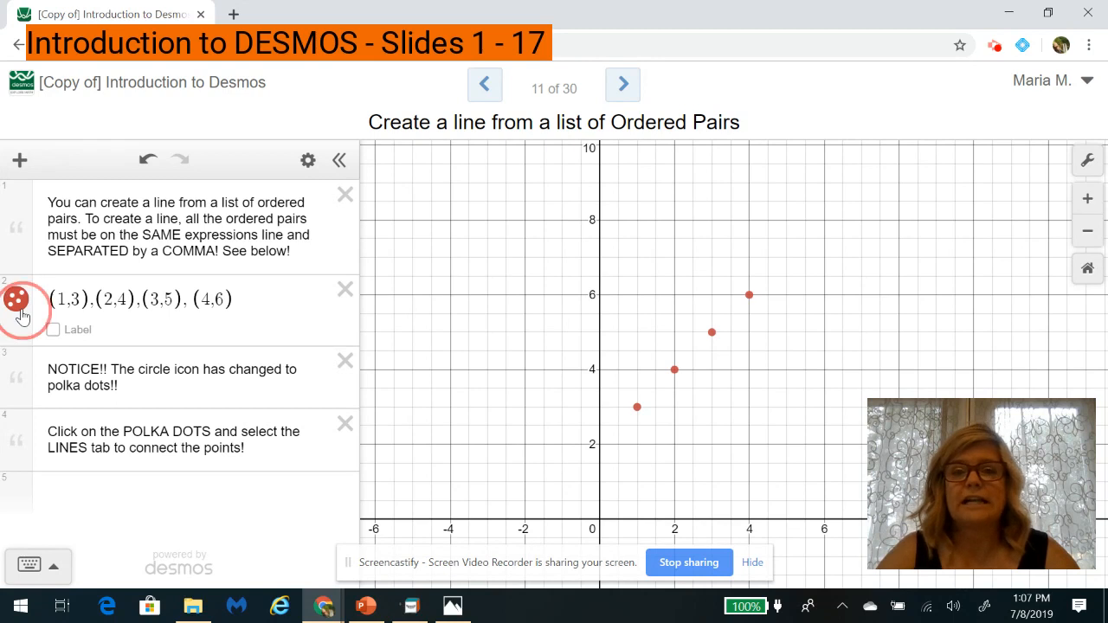
{"action": "left_click", "coordinate": [22, 314]}
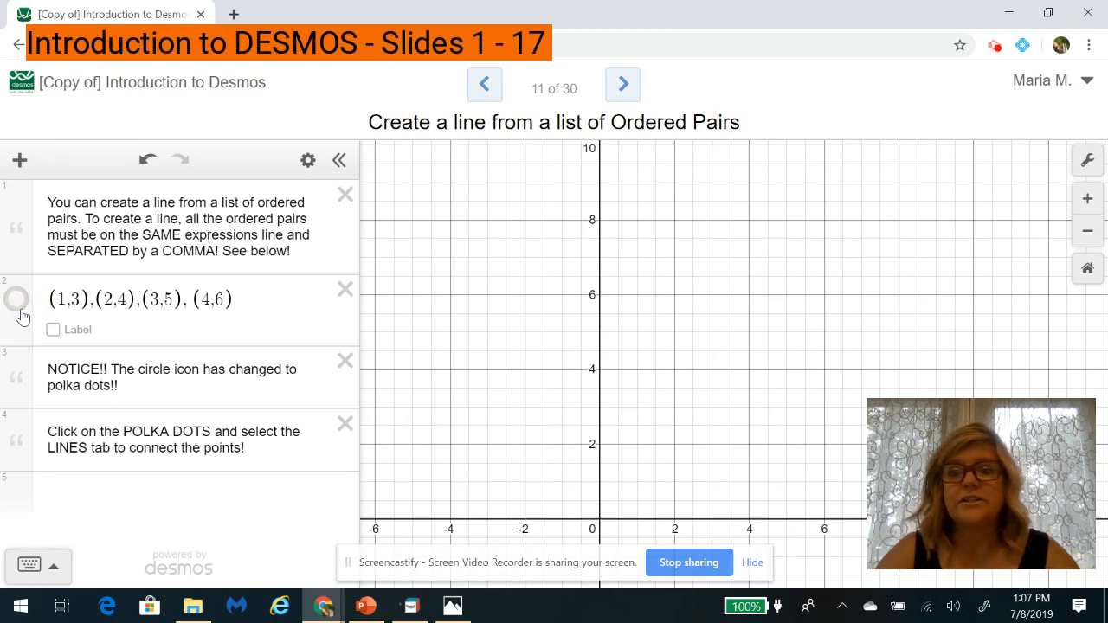
{"action": "left_click", "coordinate": [22, 313]}
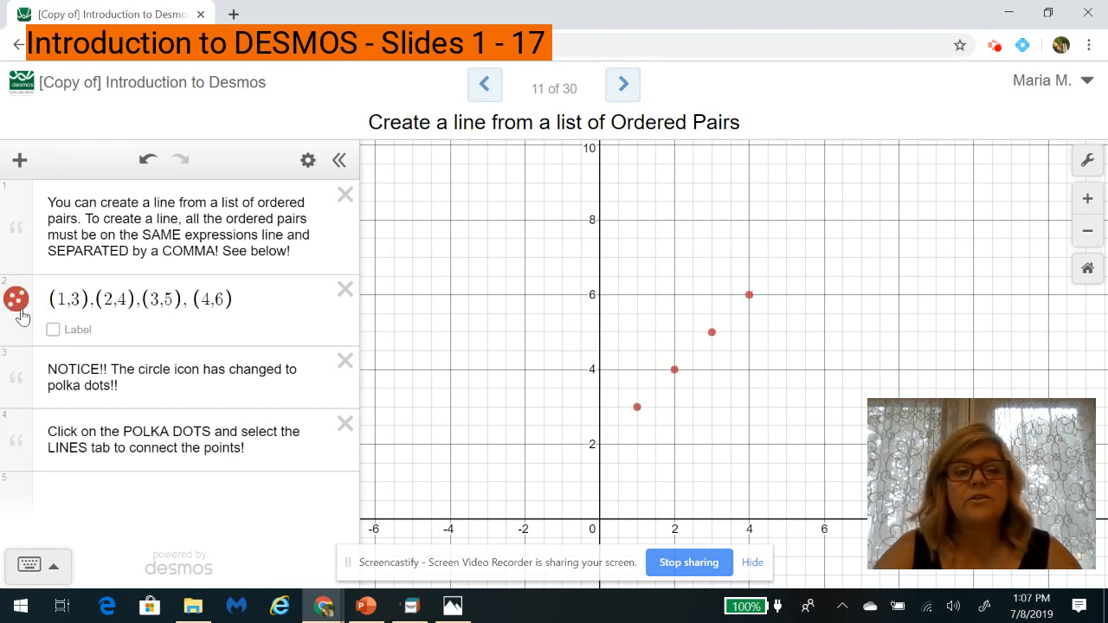
{"action": "left_click", "coordinate": [22, 313]}
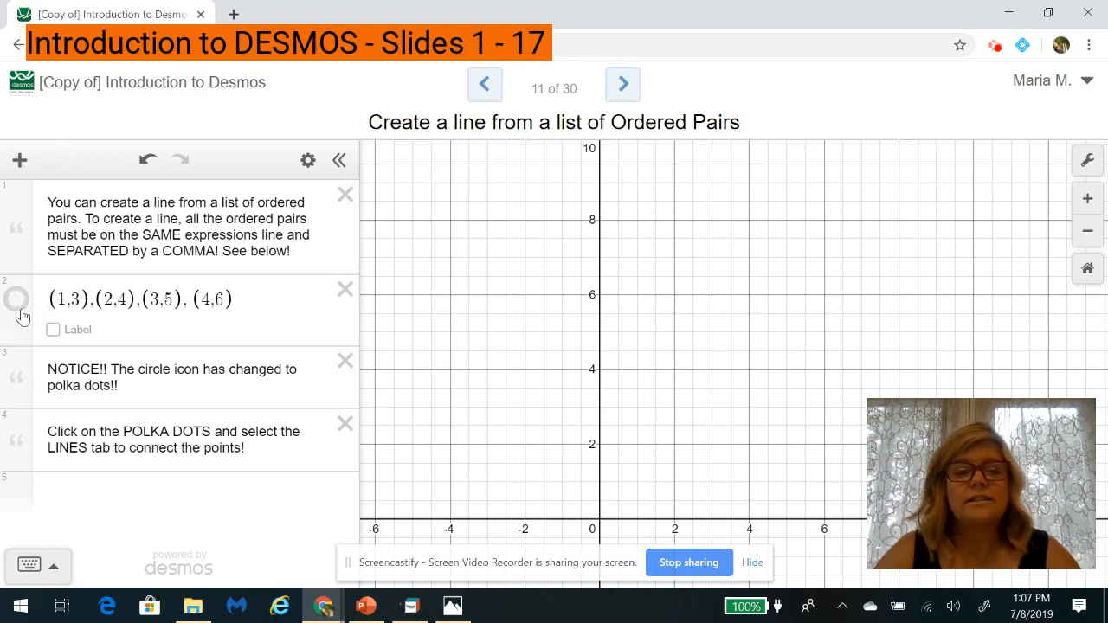
{"action": "left_click", "coordinate": [21, 313]}
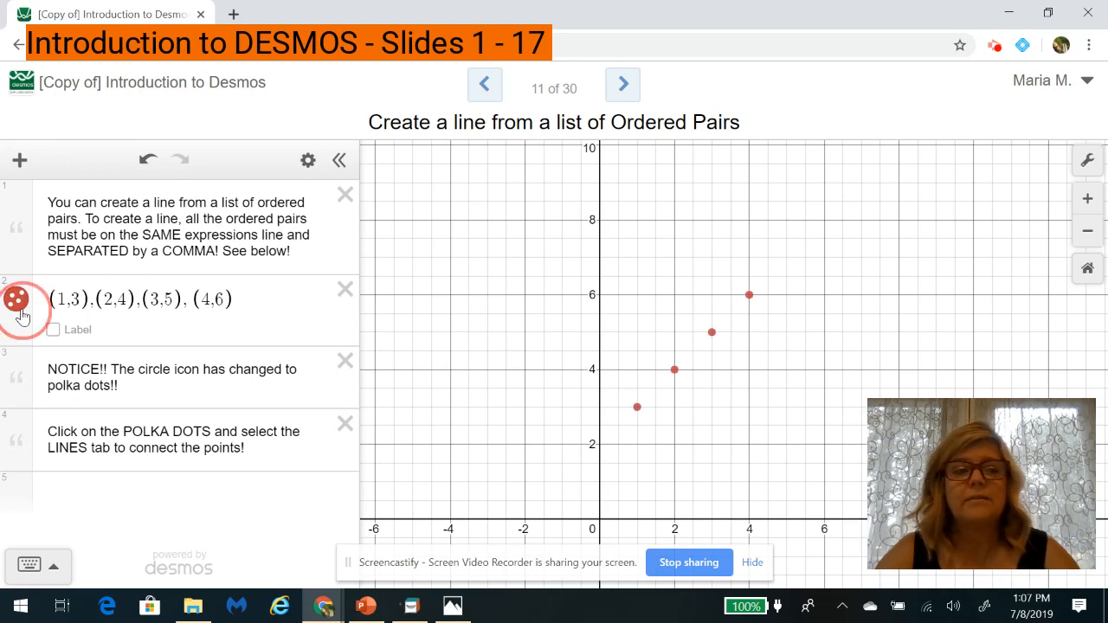
{"action": "left_click", "coordinate": [22, 314]}
{"action": "left_click", "coordinate": [21, 314]}
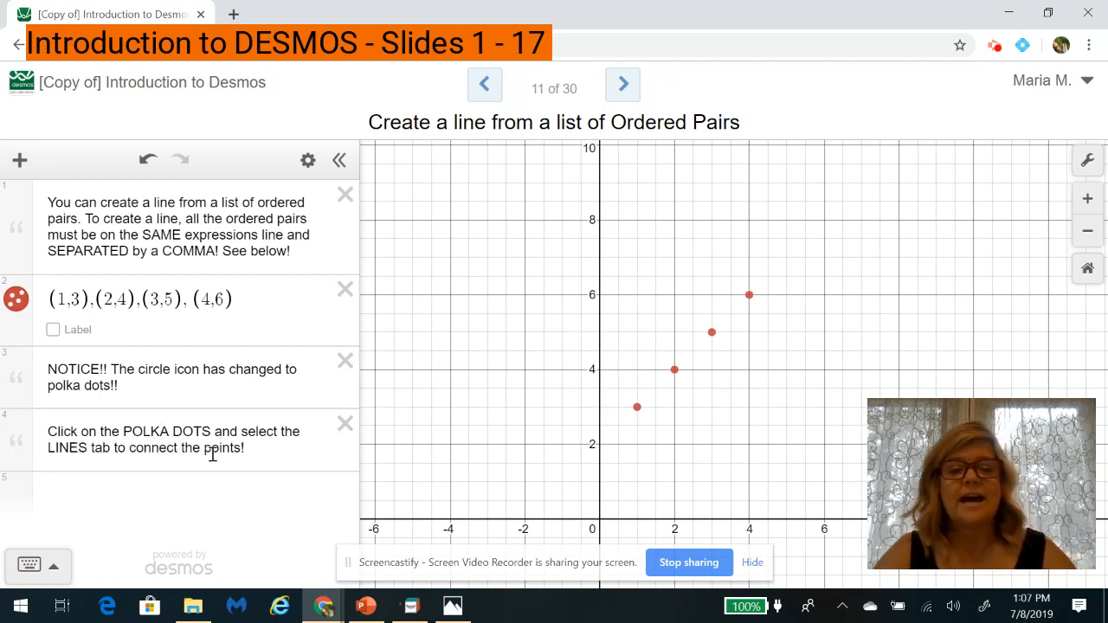
- Connect the listed ordered pairs with a line and cycle its style through dashed and dotted, finishing on solid
{"action": "left_click", "coordinate": [18, 305]}
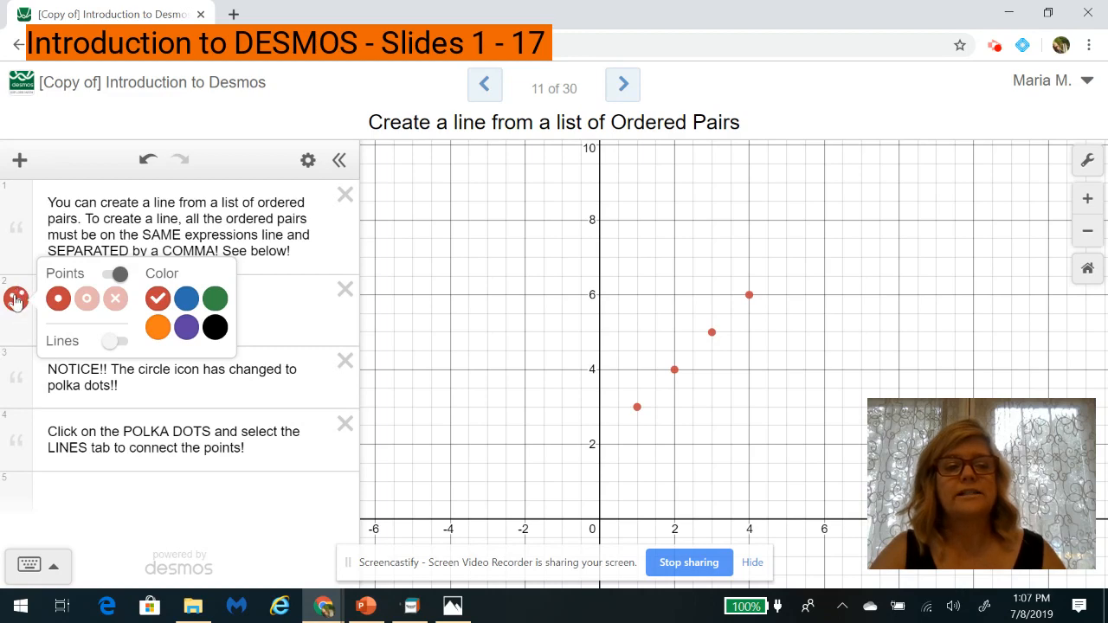
{"action": "left_click", "coordinate": [127, 347]}
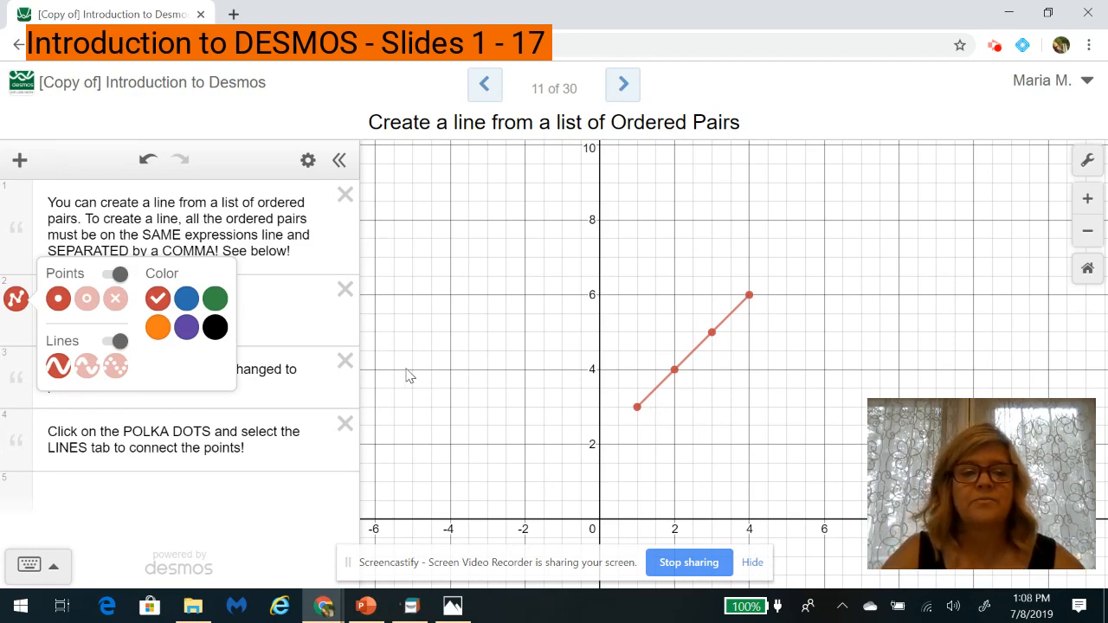
{"action": "left_click", "coordinate": [87, 367]}
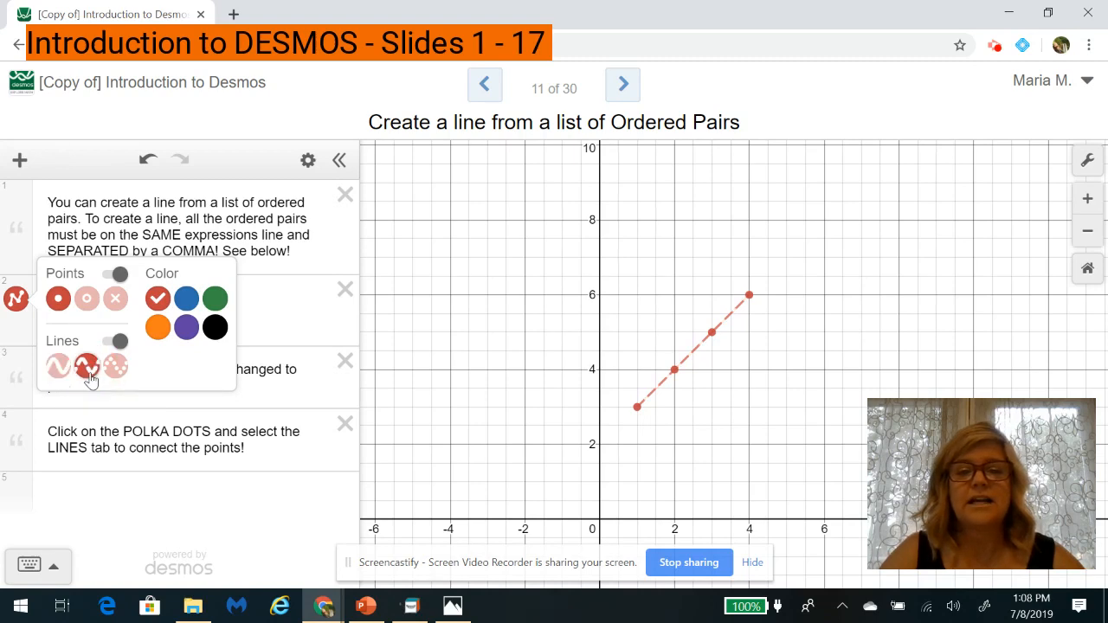
{"action": "left_click", "coordinate": [116, 370]}
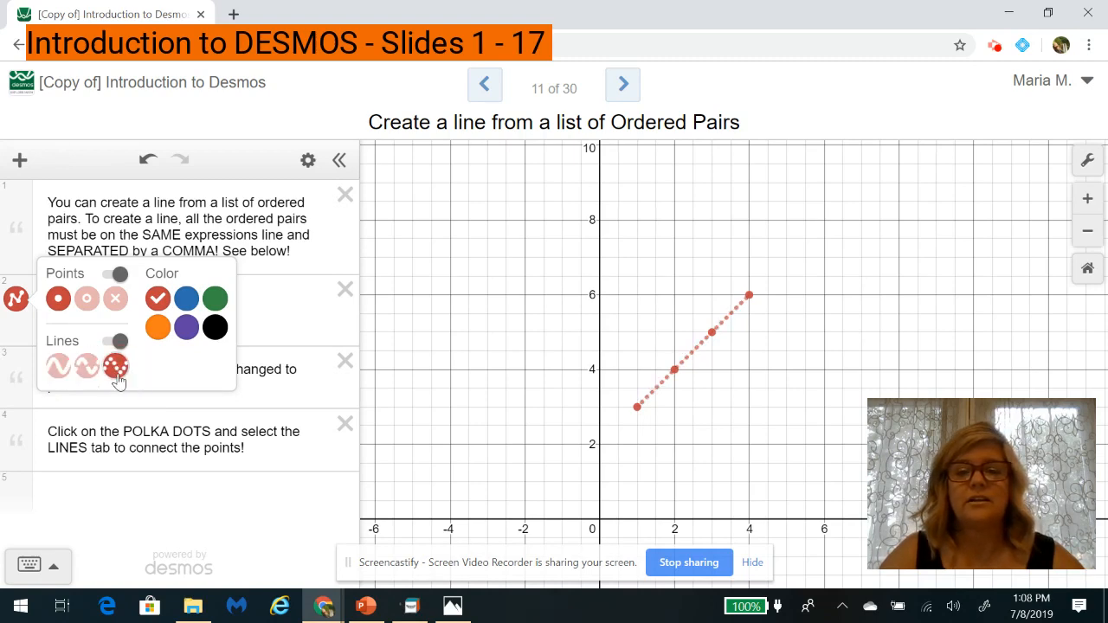
{"action": "left_click", "coordinate": [87, 367]}
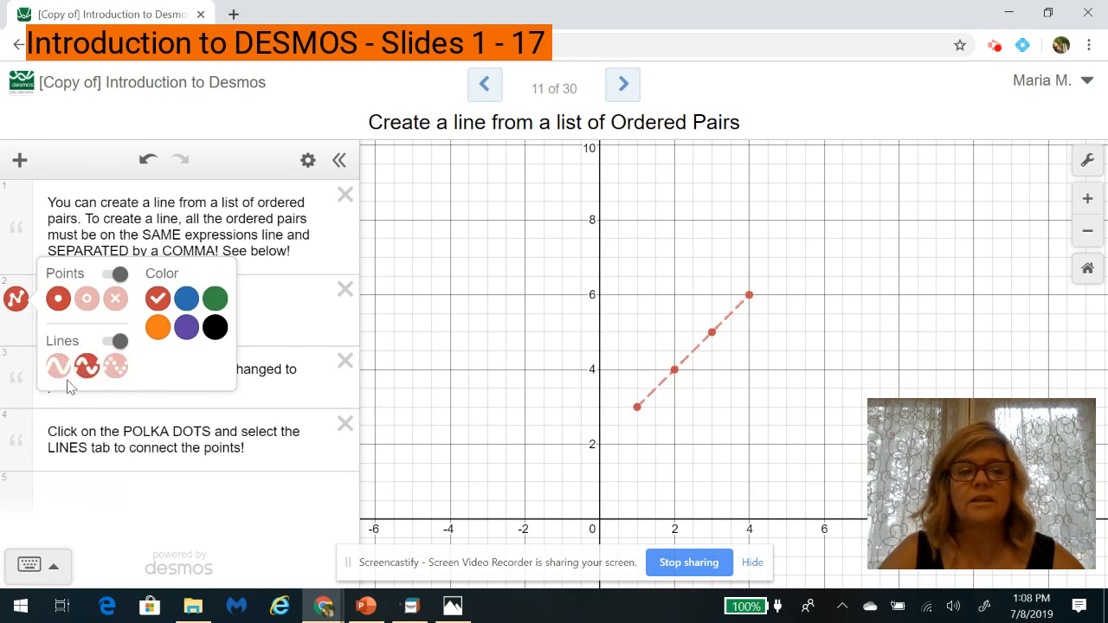
{"action": "left_click", "coordinate": [59, 371]}
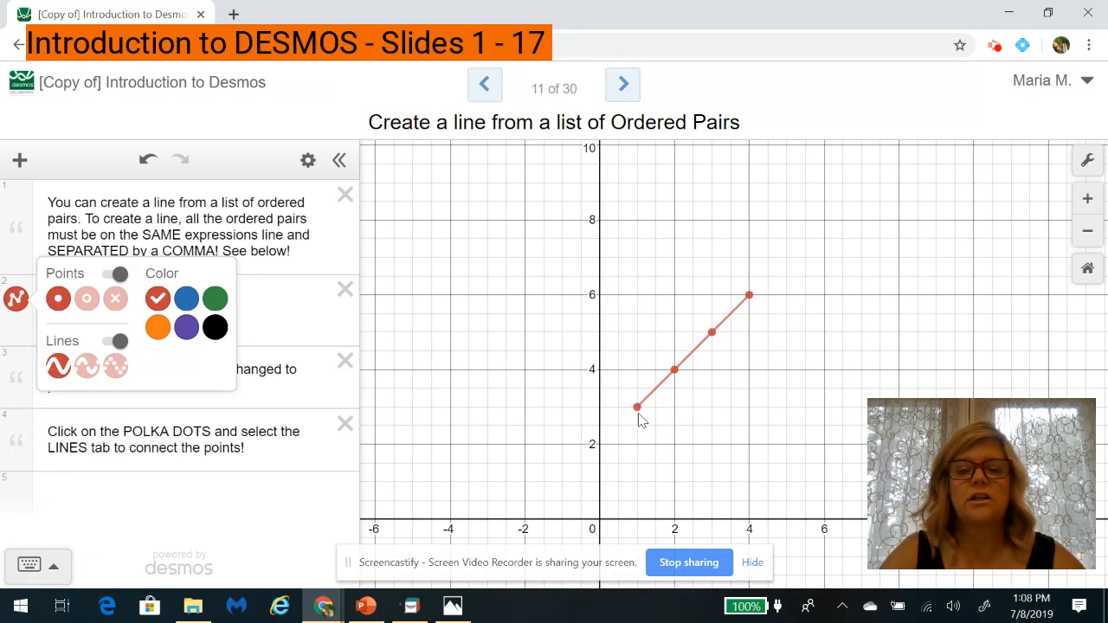
{"action": "left_click", "coordinate": [289, 512]}
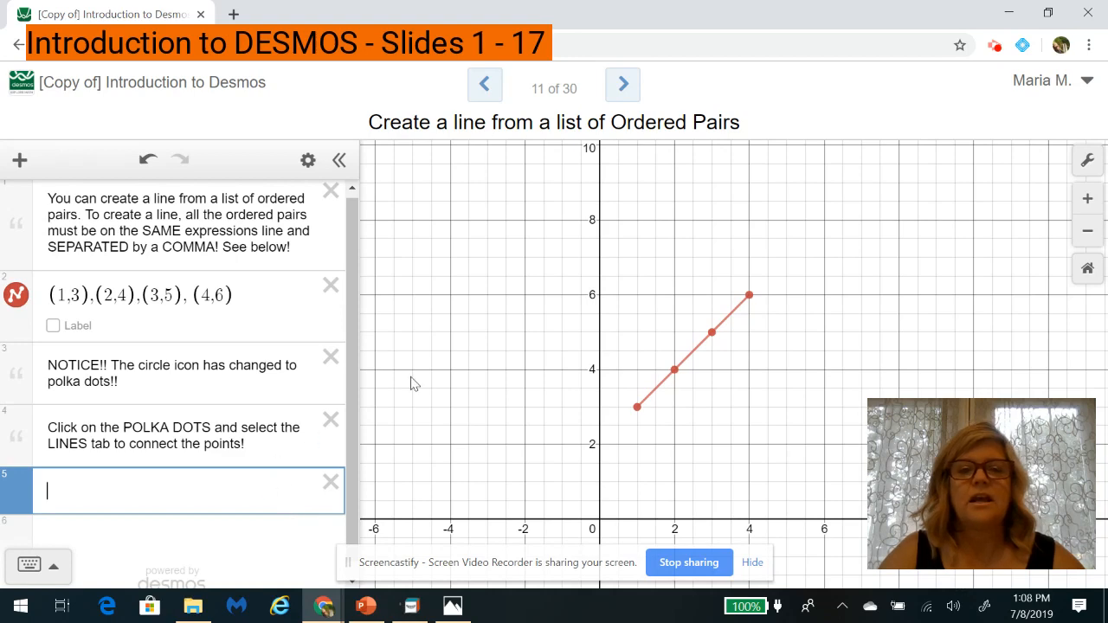
- Advance to slide 12 and enter the points (2,3), (3,4), (4,5), (5,6) on one expression line, separated by commas
{"action": "left_click", "coordinate": [619, 98]}
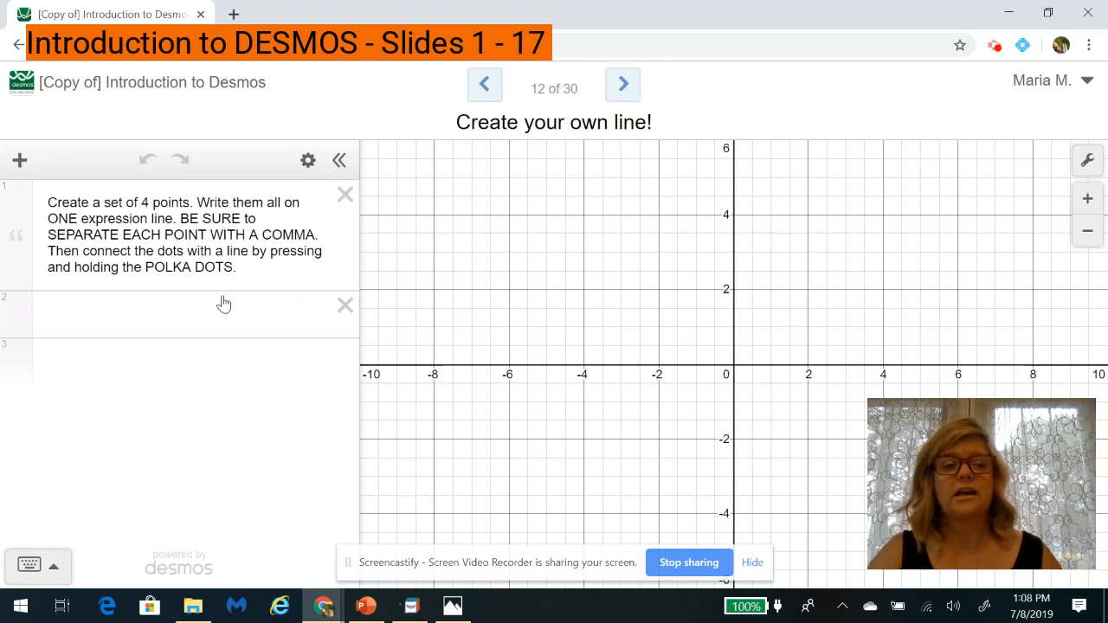
{"action": "left_click", "coordinate": [88, 306]}
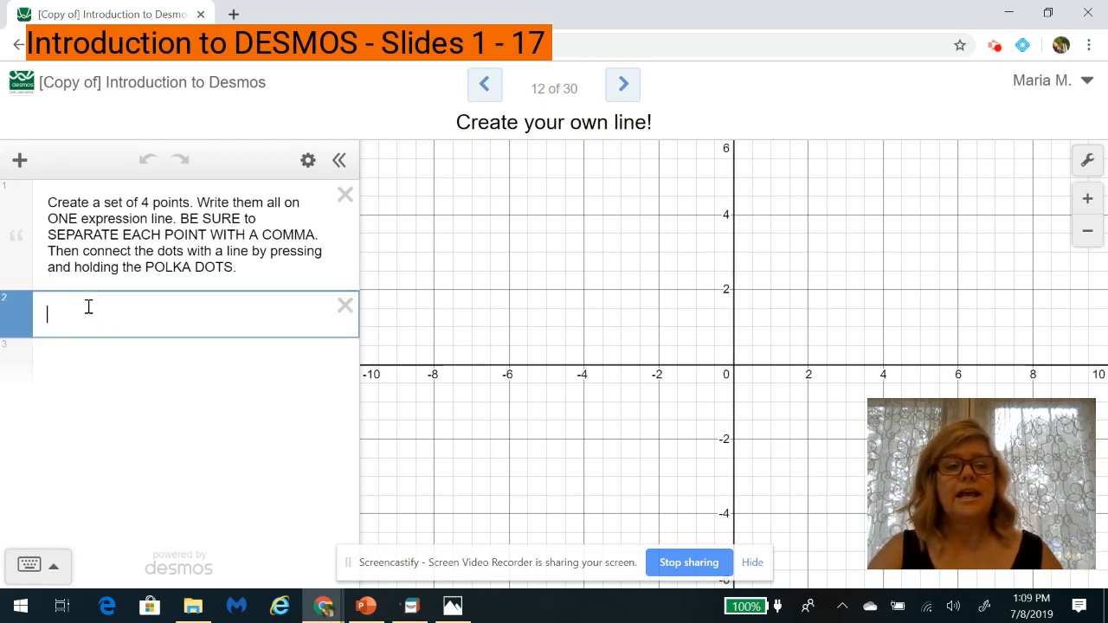
{"action": "type", "text": "(2,3)"}
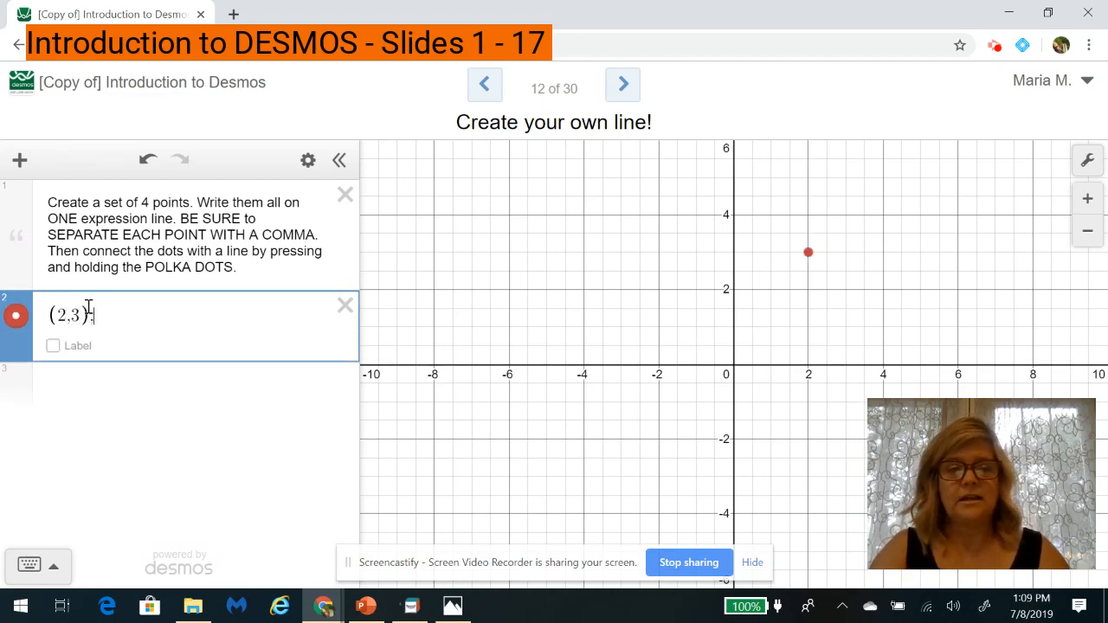
{"action": "type", "text": ","}
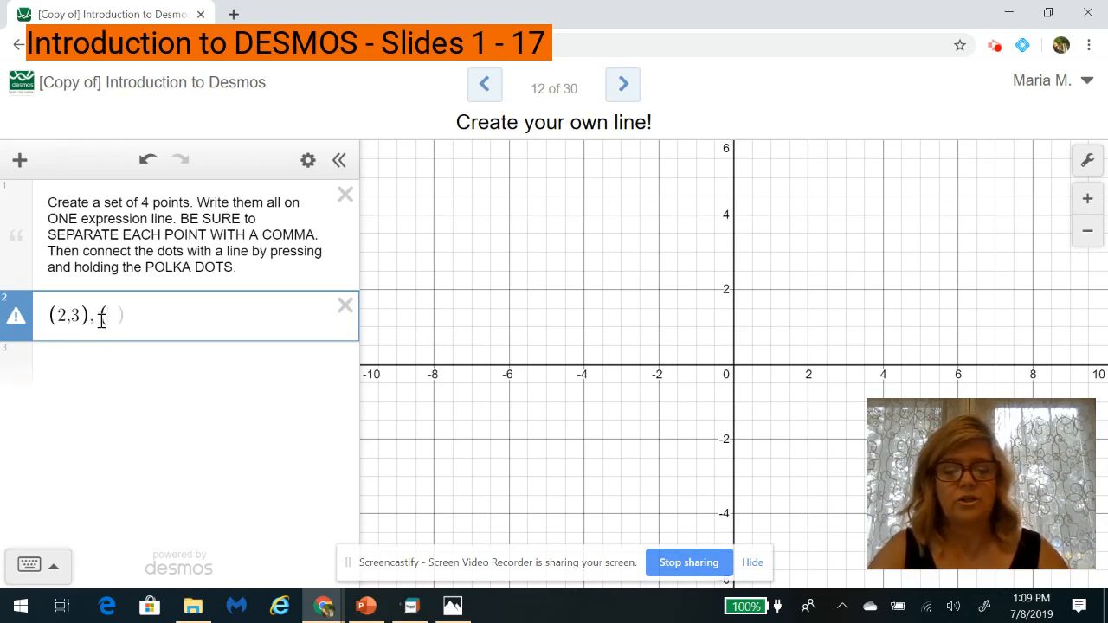
{"action": "type", "text": "(3,4)"}
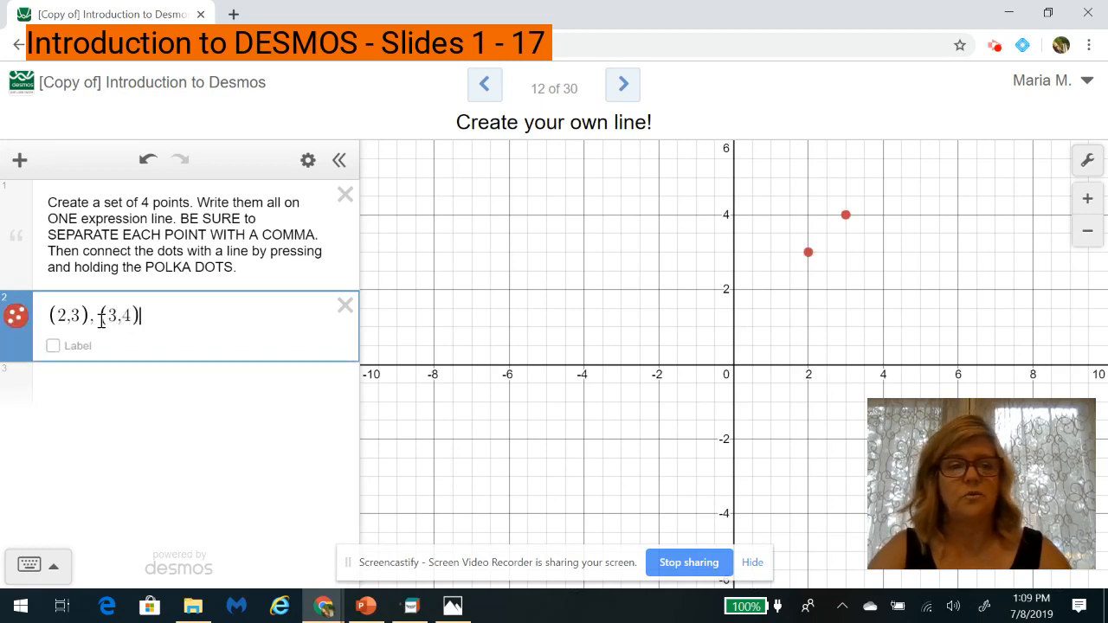
{"action": "type", "text": ","}
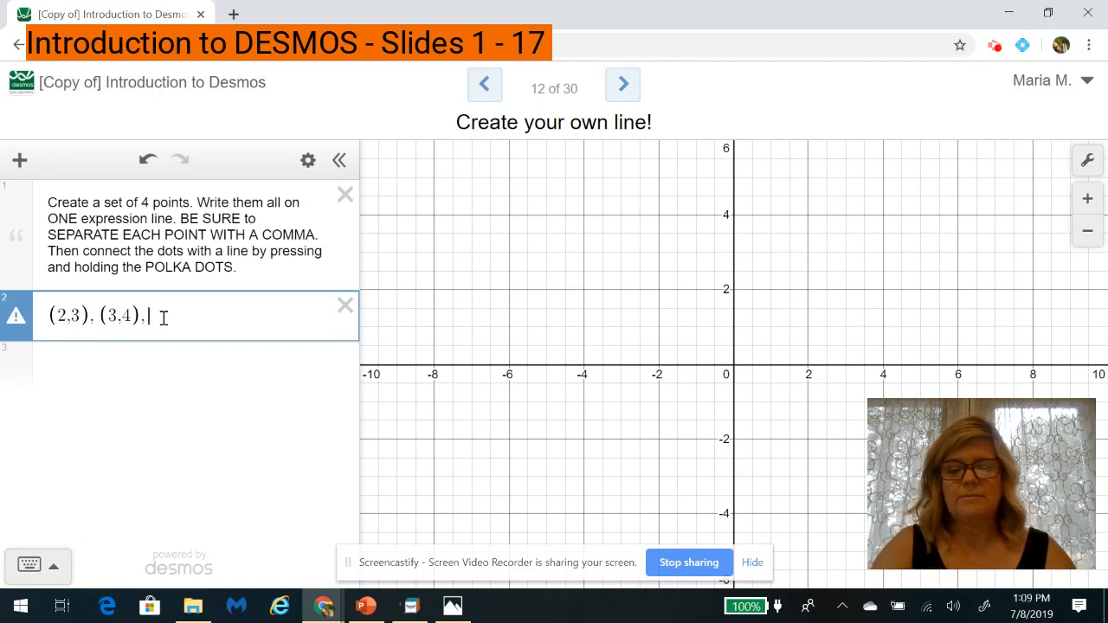
{"action": "type", "text": "("}
{"action": "type", "text": "4,5)"}
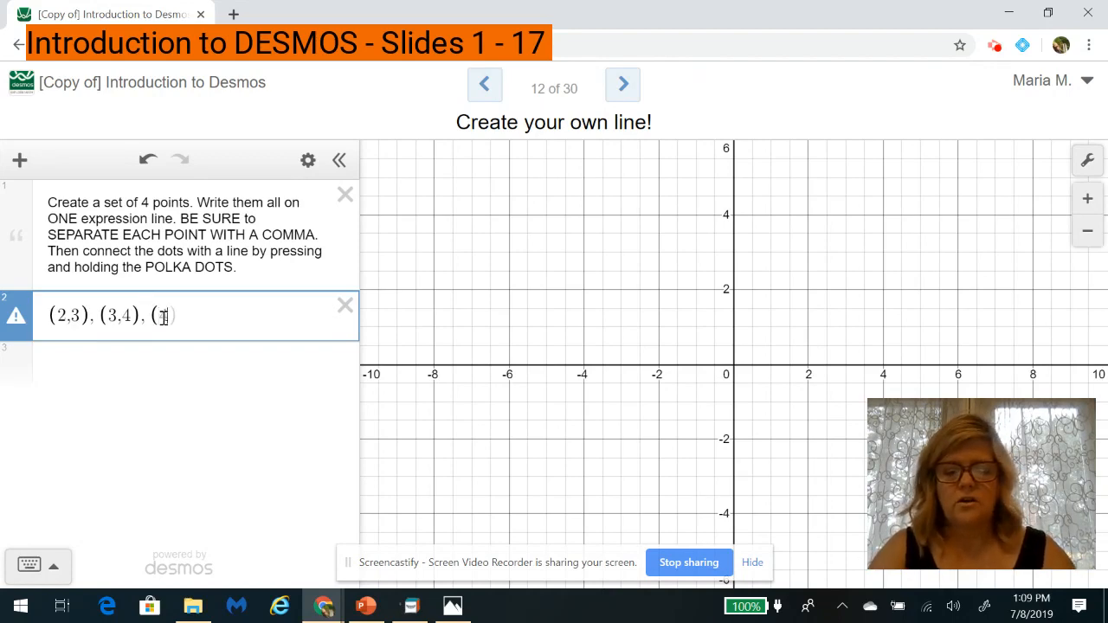
{"action": "type", "text": ", "}
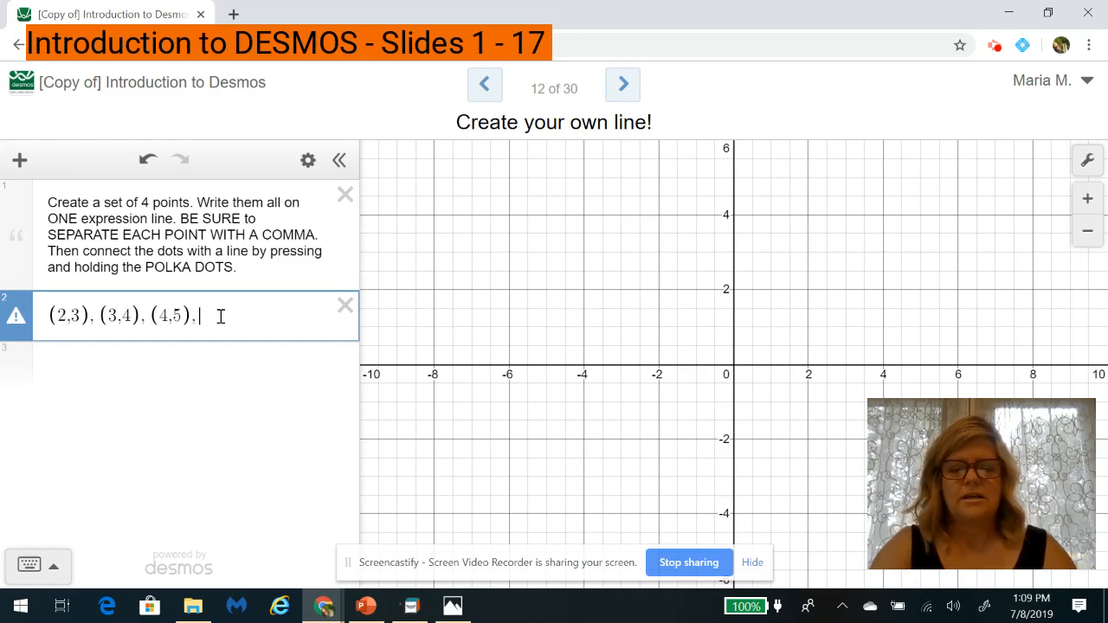
{"action": "type", "text": "(5,6)"}
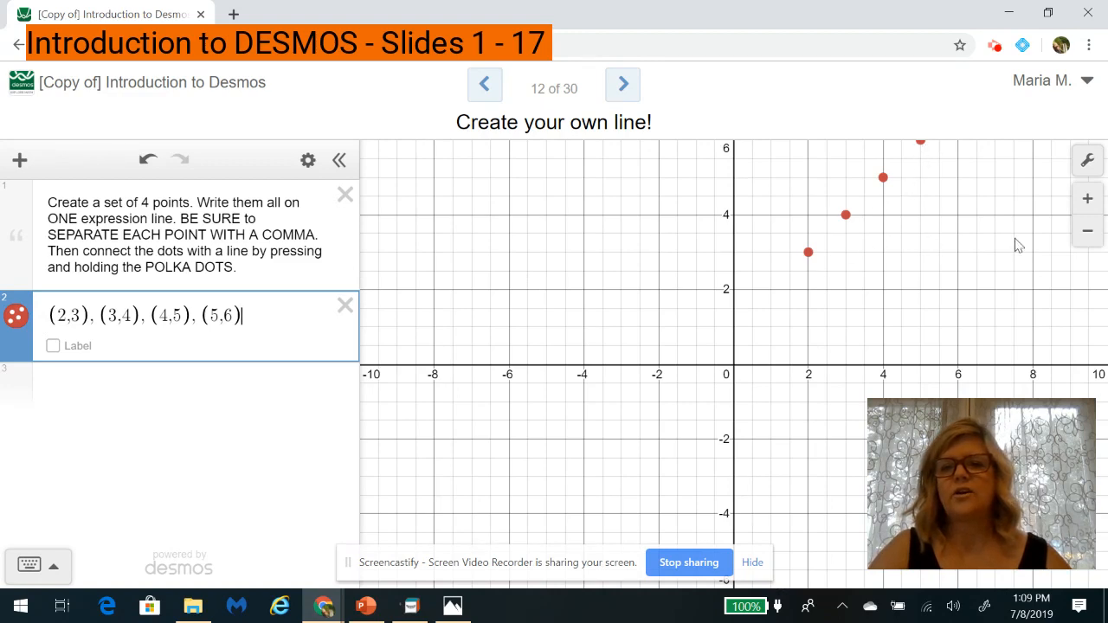
- Bring all four points into view on the graph and connect them with a solid line
{"action": "left_click", "coordinate": [1083, 243]}
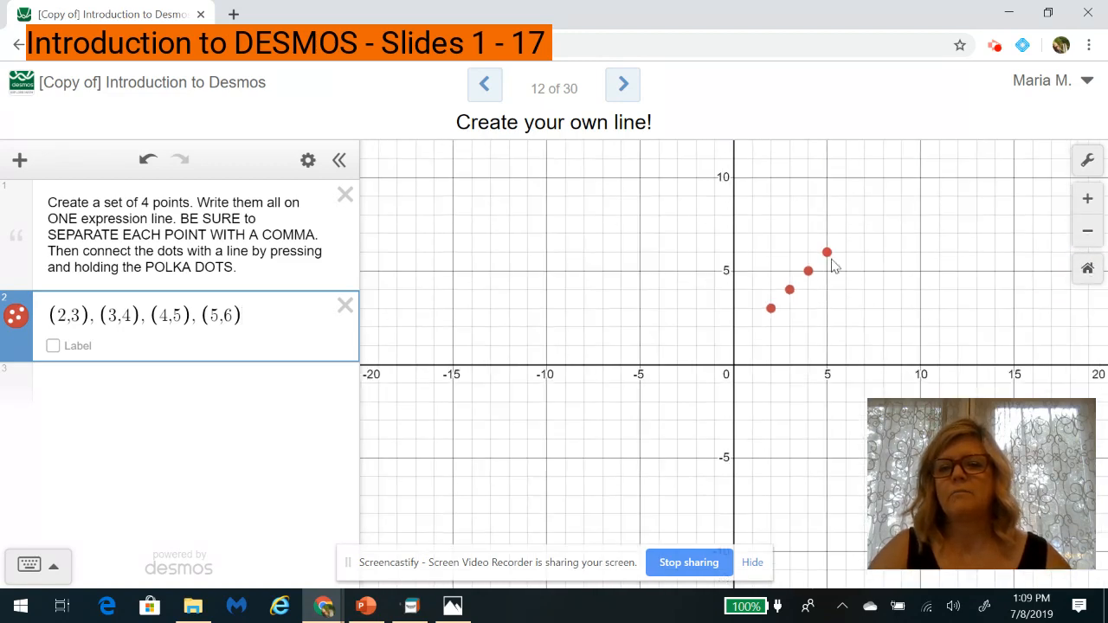
{"action": "left_click", "coordinate": [1088, 270]}
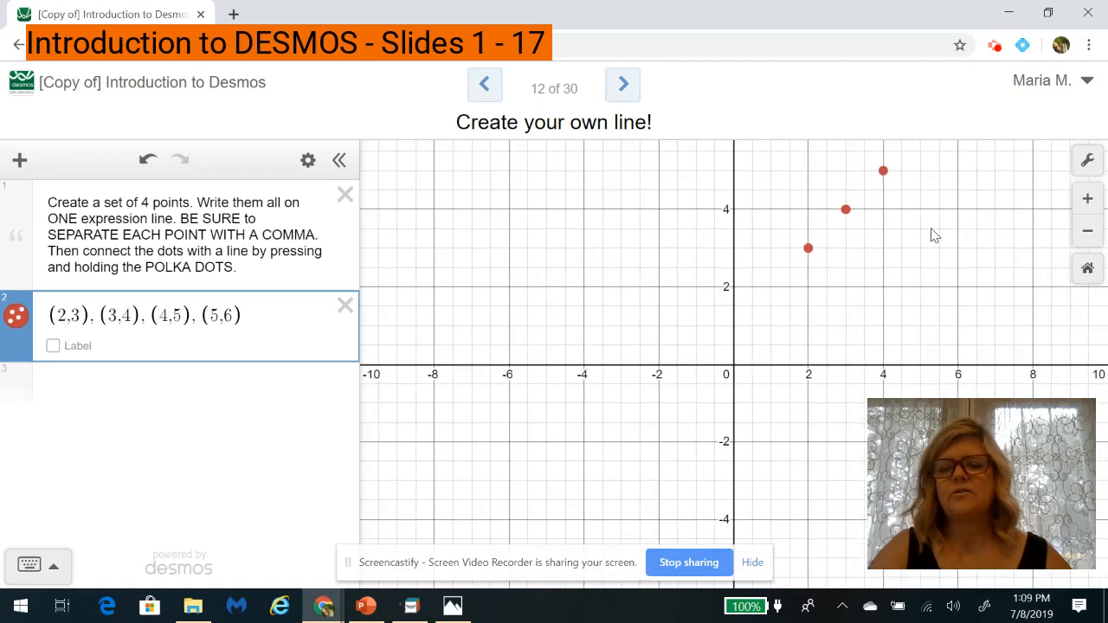
{"action": "left_click_drag", "start_coordinate": [928, 228], "coordinate": [861, 326]}
{"action": "left_click_drag", "start_coordinate": [877, 276], "coordinate": [717, 341]}
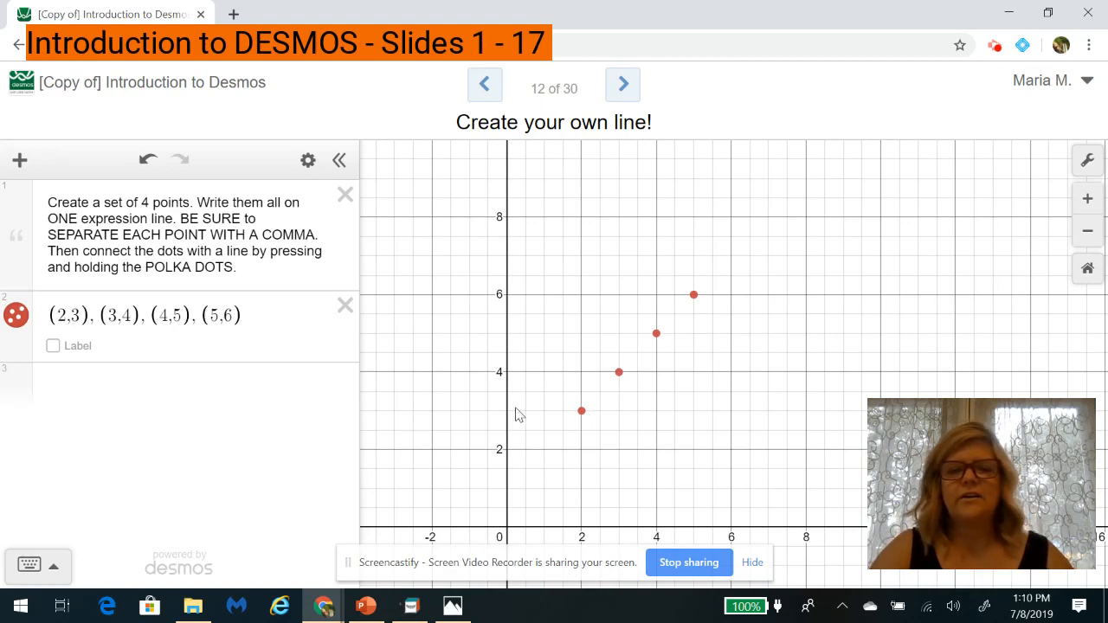
{"action": "left_click", "coordinate": [19, 327]}
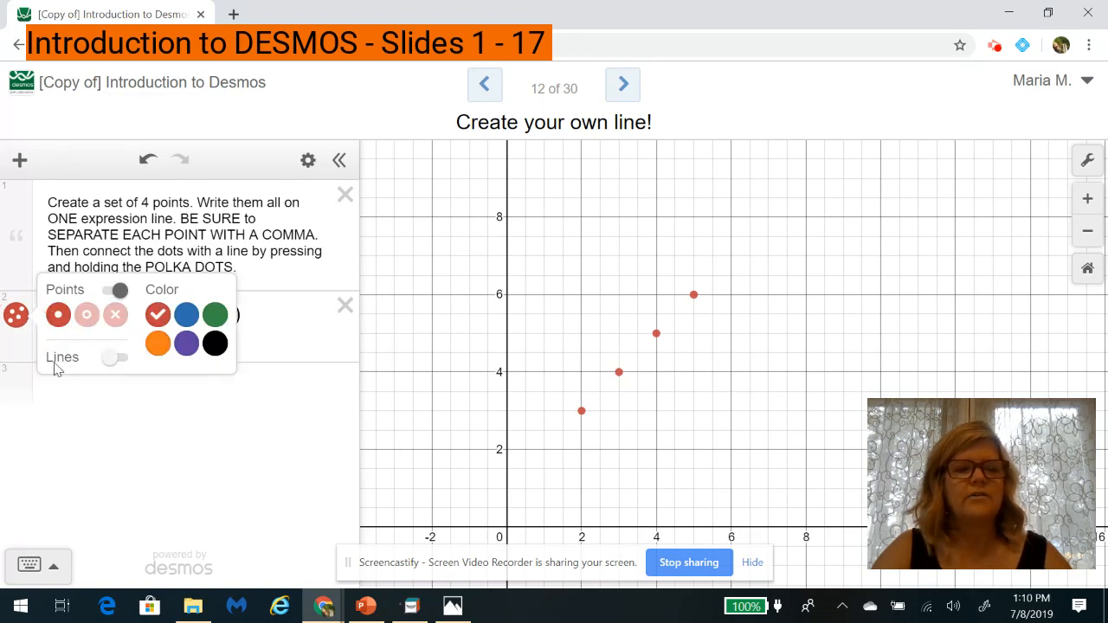
{"action": "left_click", "coordinate": [120, 358]}
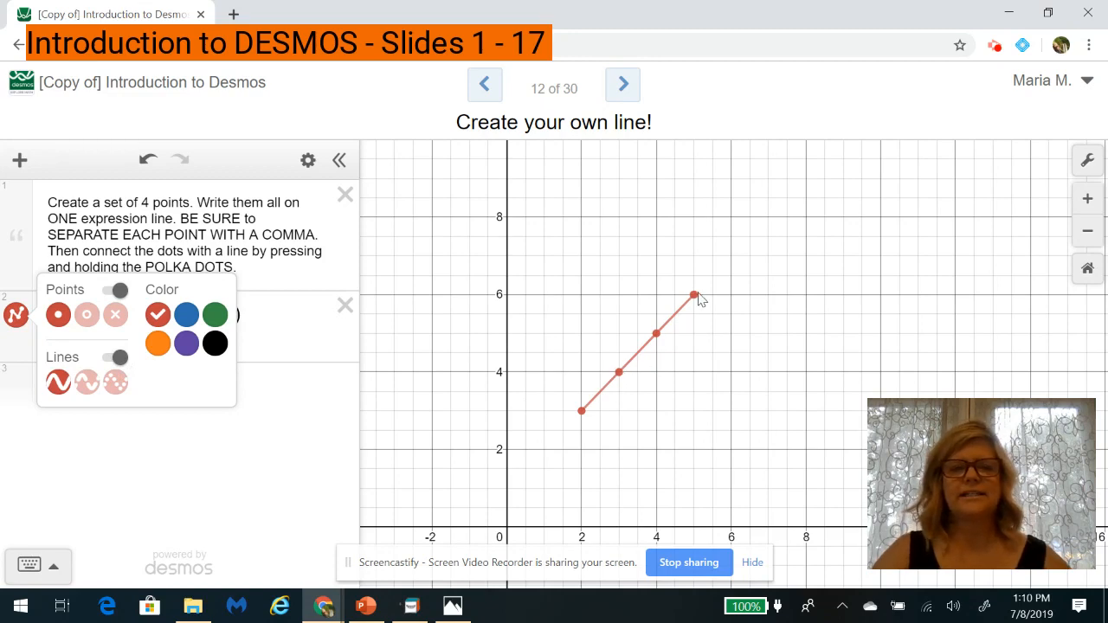
{"action": "left_click", "coordinate": [273, 461]}
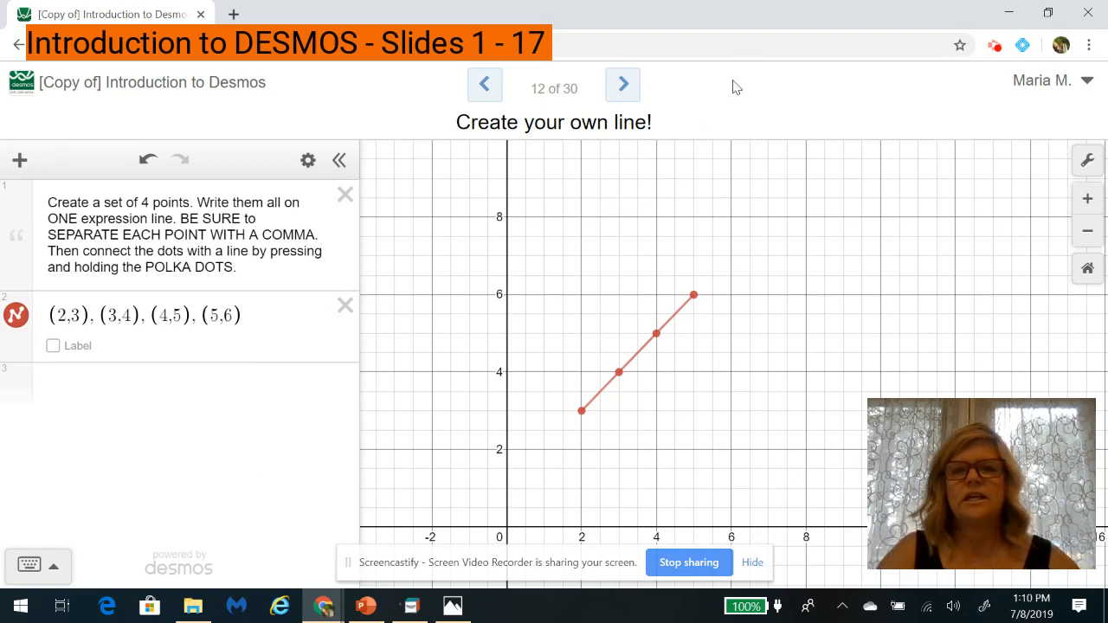
- Advance to slide 13 and answer the two blanks with "Comma" and "Polka Dot Icon" on separate lines
{"action": "left_click", "coordinate": [623, 95]}
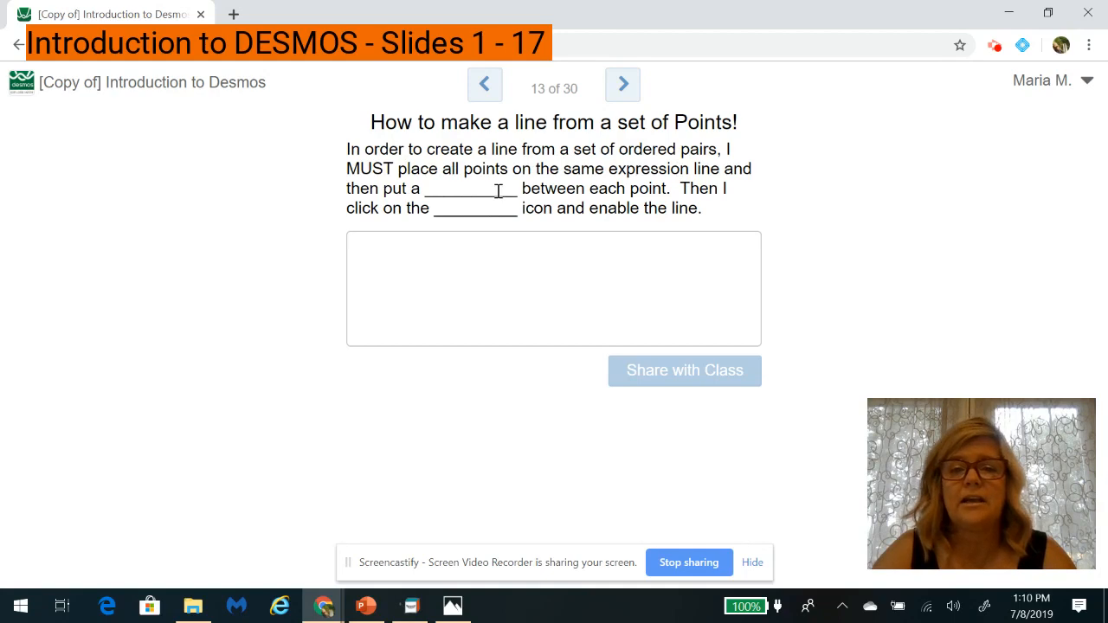
{"action": "left_click", "coordinate": [459, 251]}
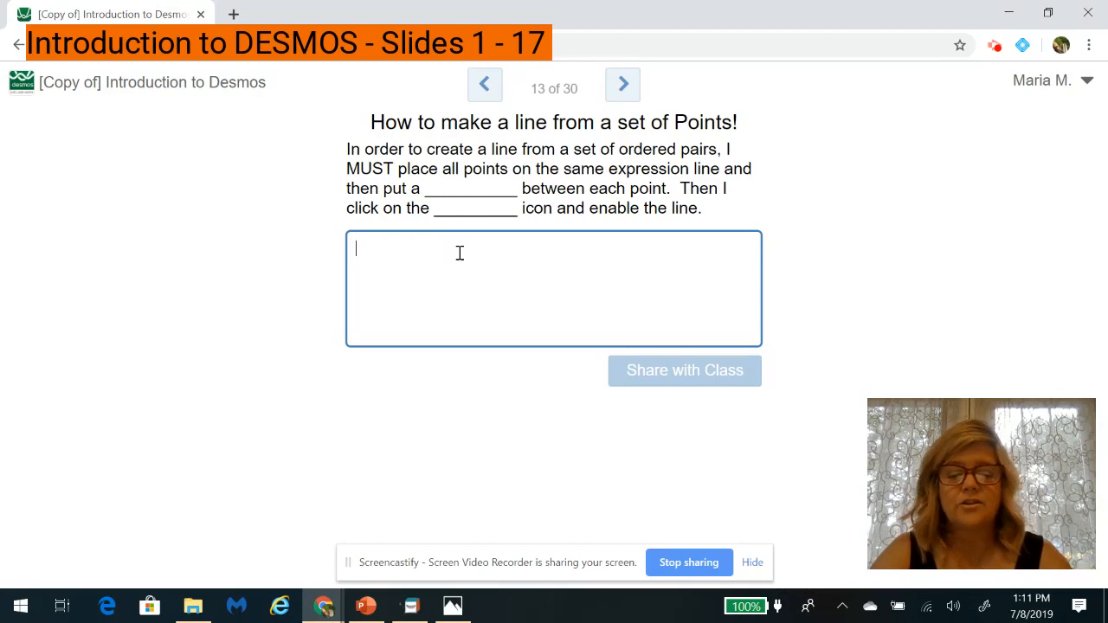
{"action": "type", "text": "Comma"}
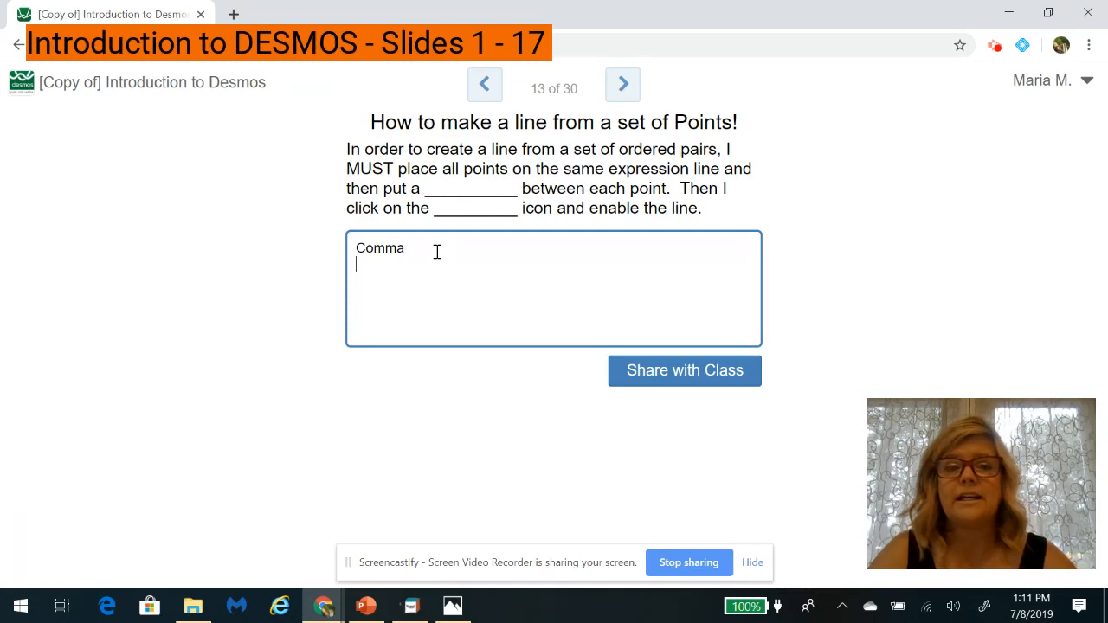
{"action": "key", "text": "Return"}
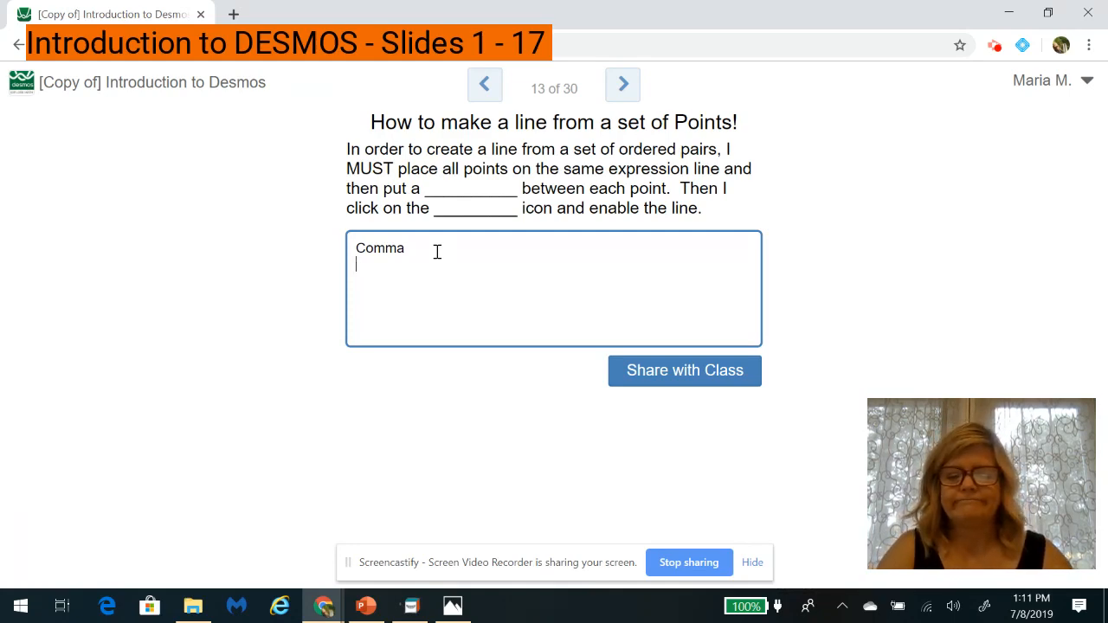
{"action": "type", "text": "Poi"}
{"action": "type", "text": "ka "}
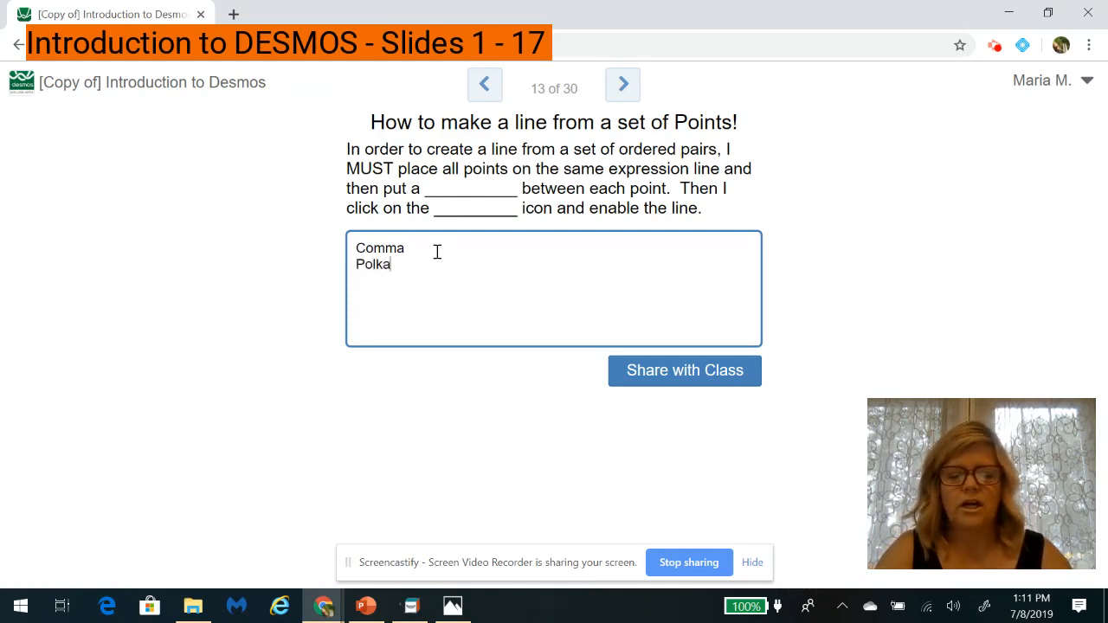
{"action": "type", "text": "Dot"}
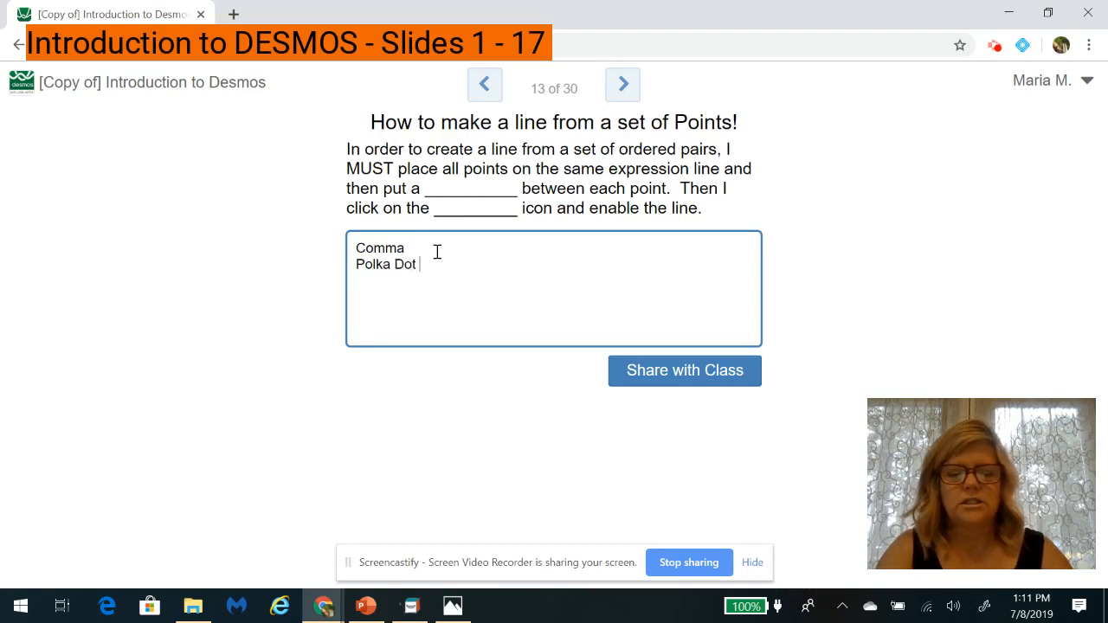
{"action": "type", "text": " Icon"}
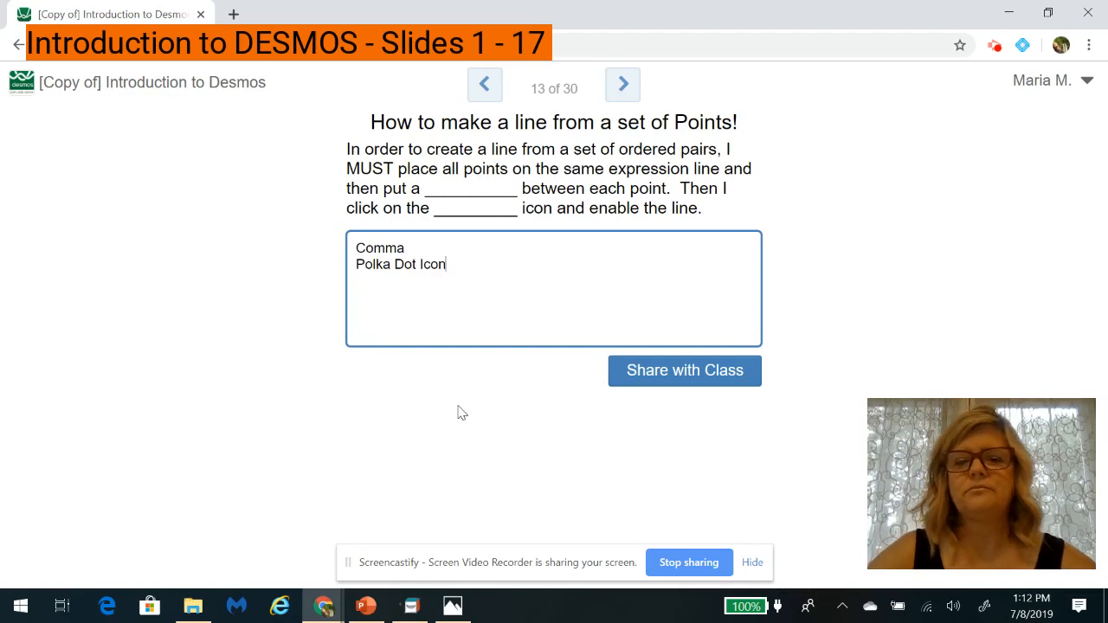
- Advance to slide 14, show the coordinates of the table's first point and fit all the table's points on the graph
{"action": "left_click", "coordinate": [625, 86]}
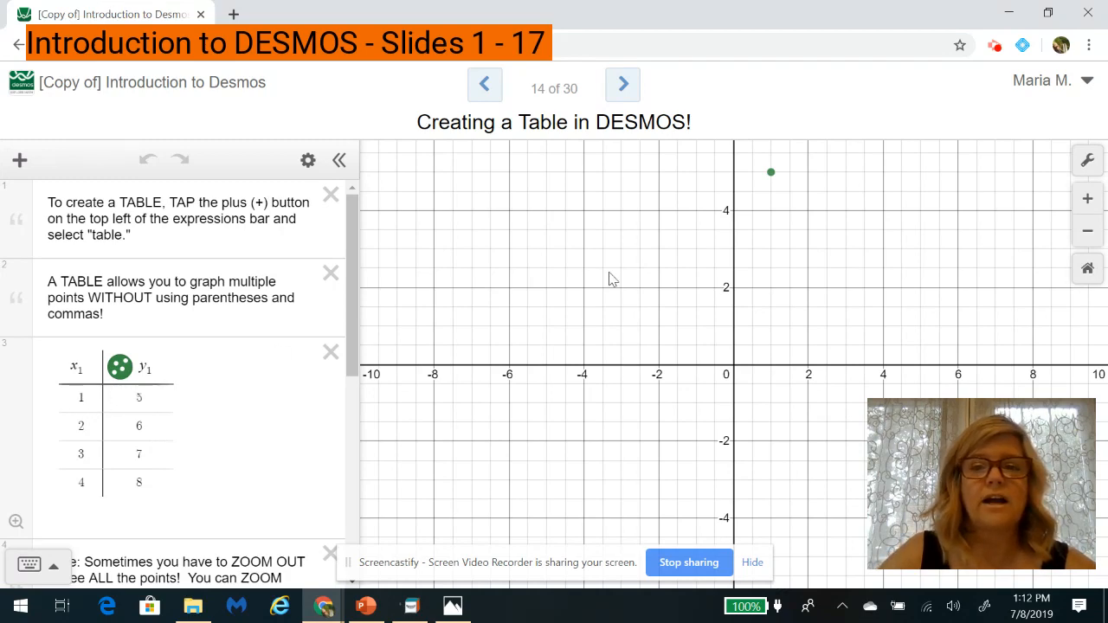
{"action": "left_click", "coordinate": [773, 175]}
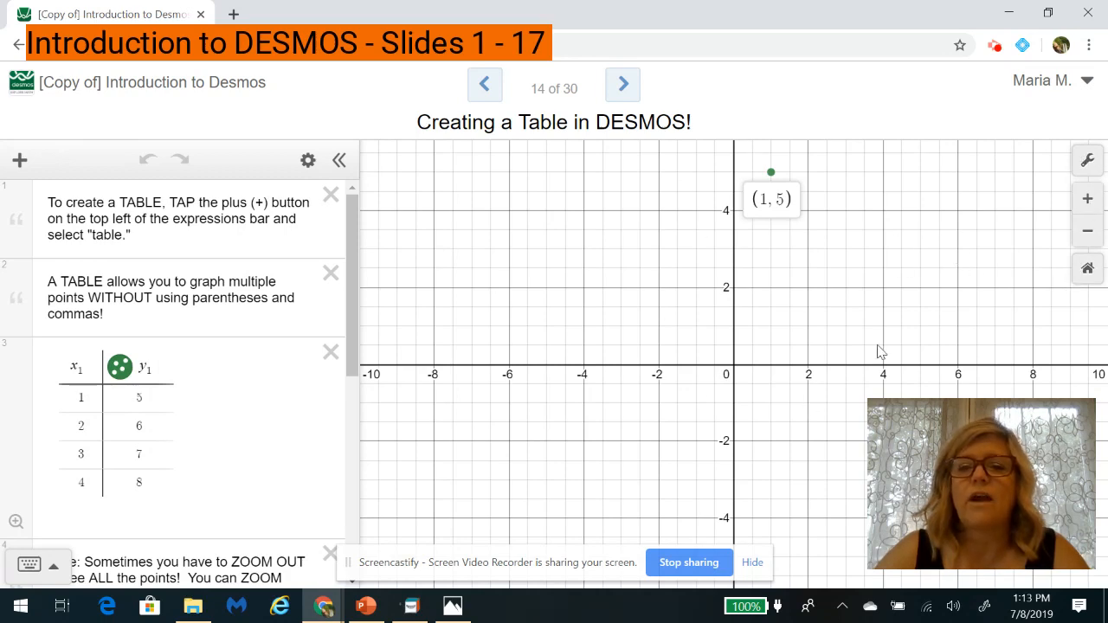
{"action": "left_click", "coordinate": [1087, 199]}
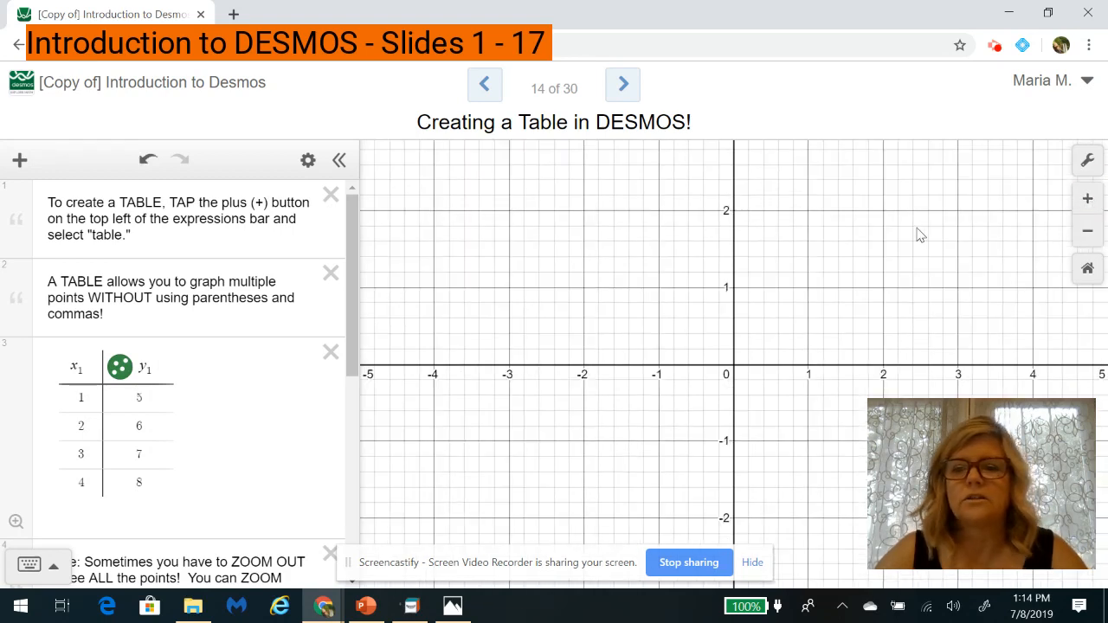
{"action": "left_click", "coordinate": [1087, 232]}
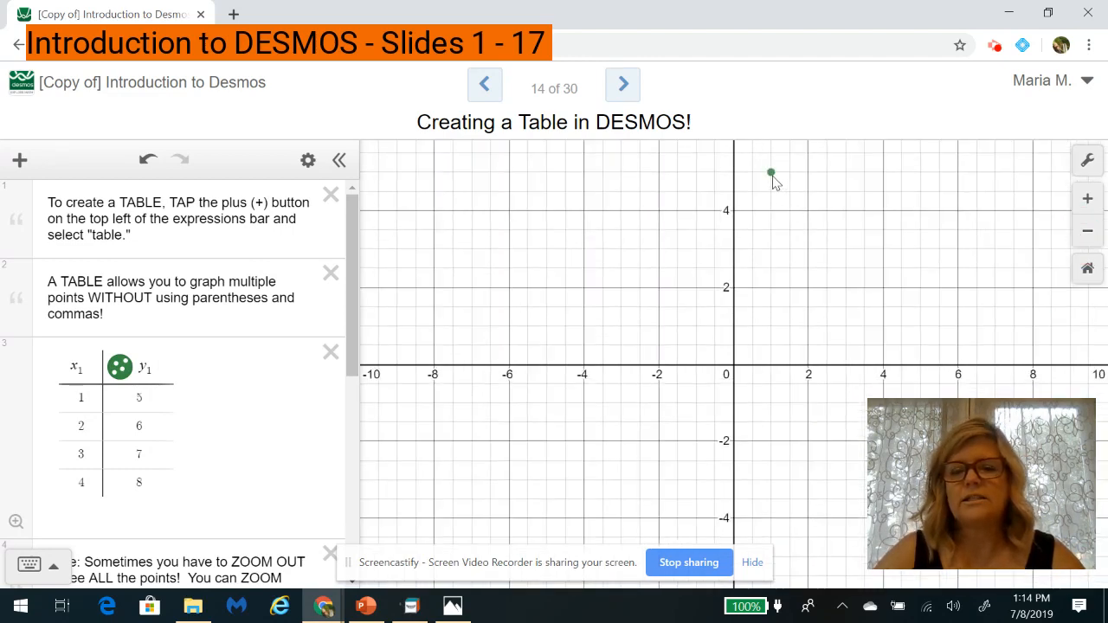
{"action": "left_click", "coordinate": [771, 174]}
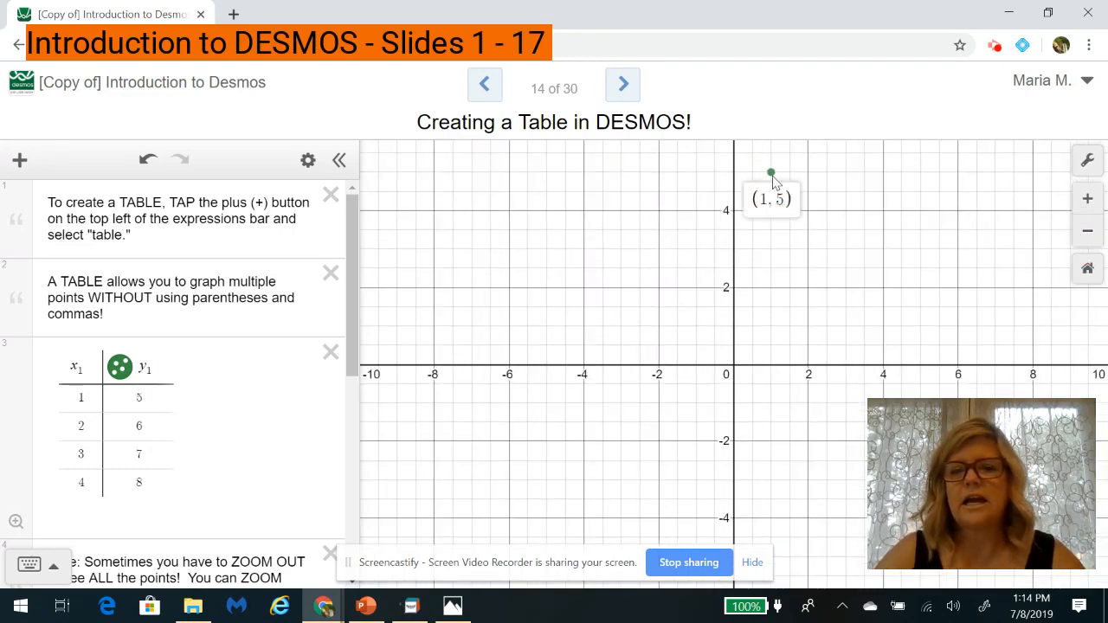
{"action": "left_click", "coordinate": [1085, 231]}
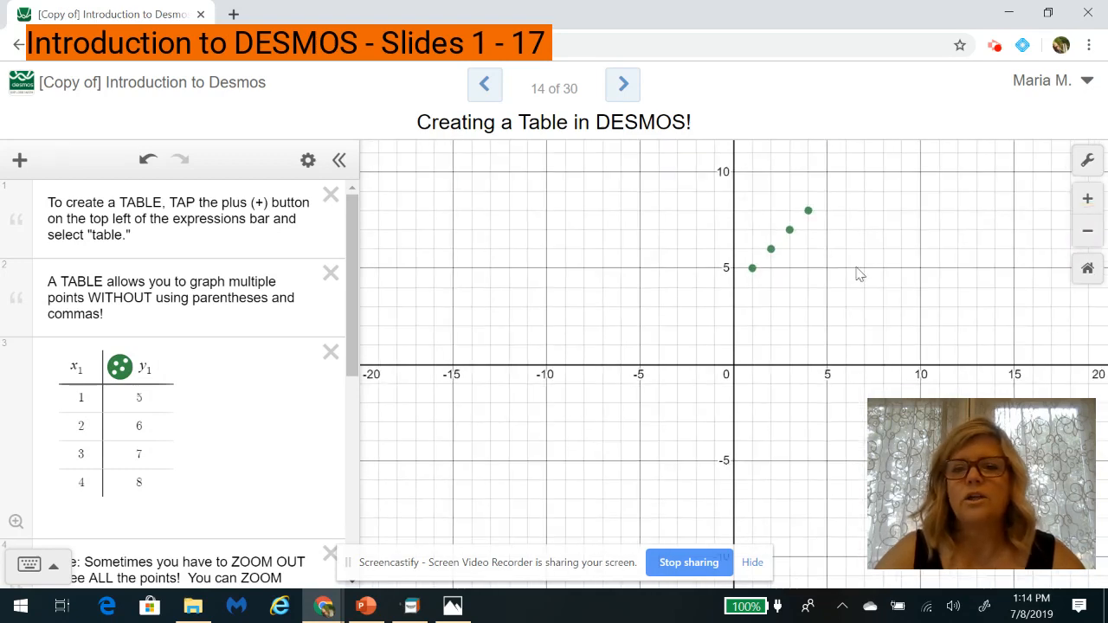
- Show the coordinates of all four table points on the graph and view the item types that can be added to the expression list
{"action": "left_click", "coordinate": [771, 250]}
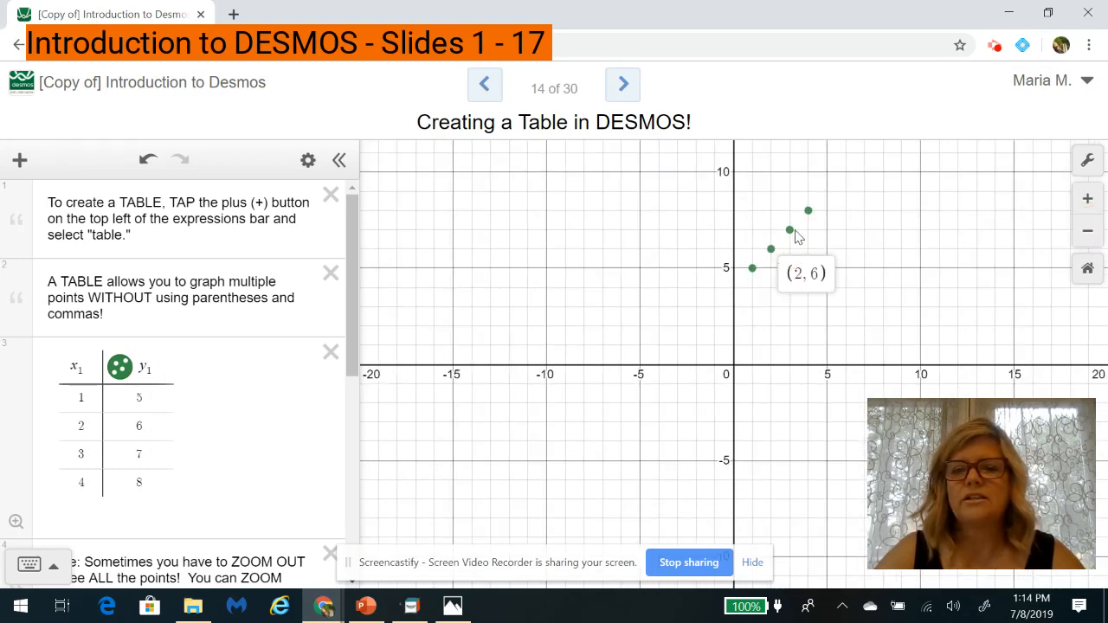
{"action": "left_click", "coordinate": [789, 229]}
{"action": "left_click", "coordinate": [808, 211]}
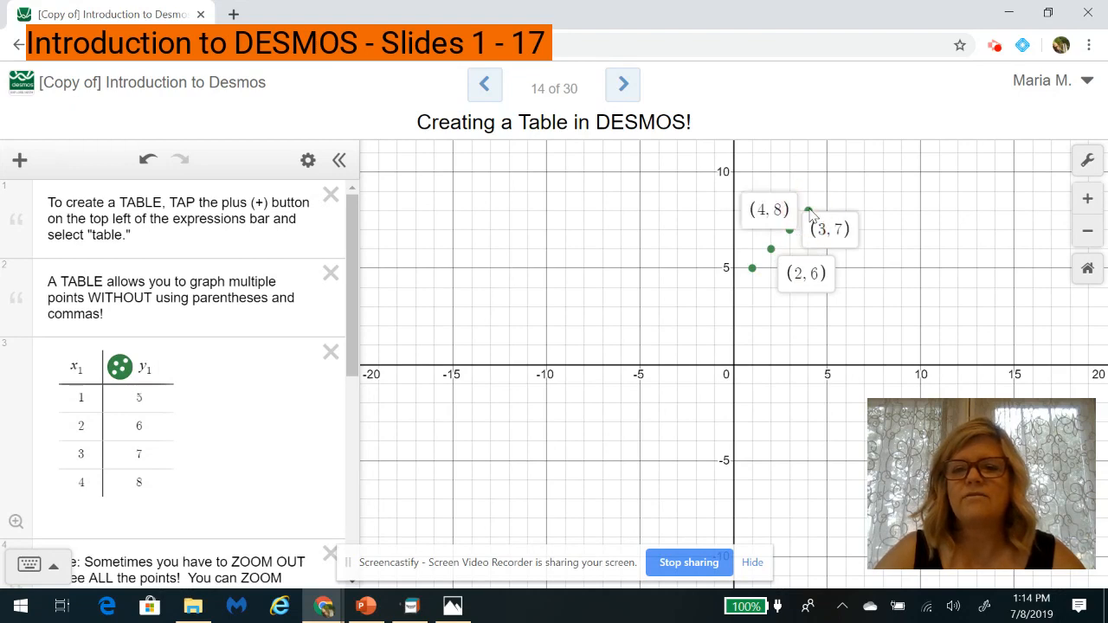
{"action": "left_click", "coordinate": [753, 268]}
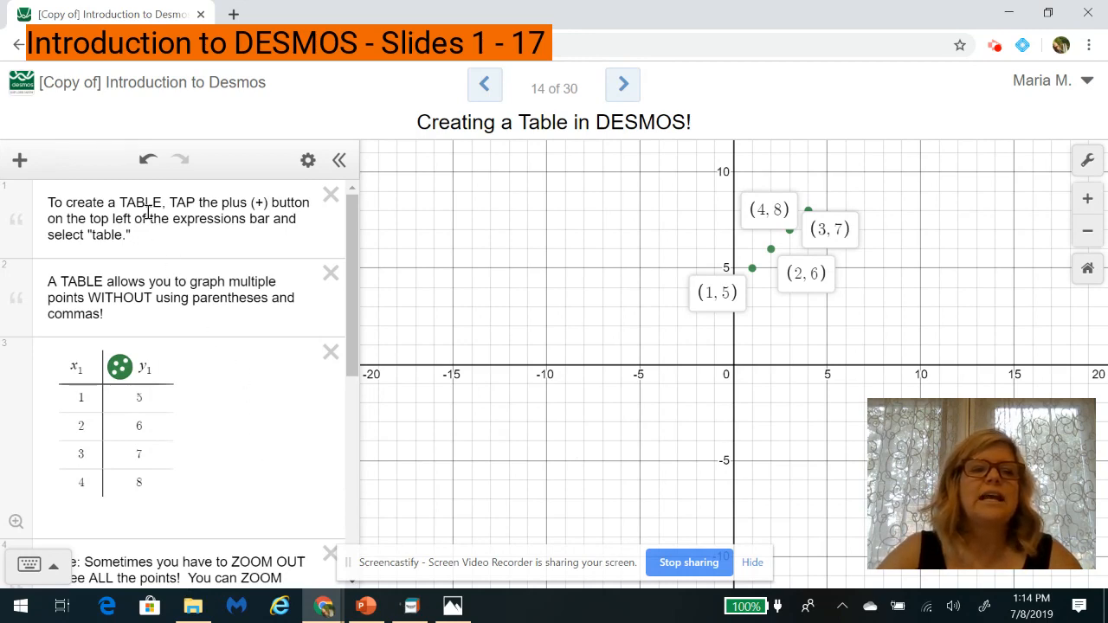
{"action": "left_click", "coordinate": [20, 162]}
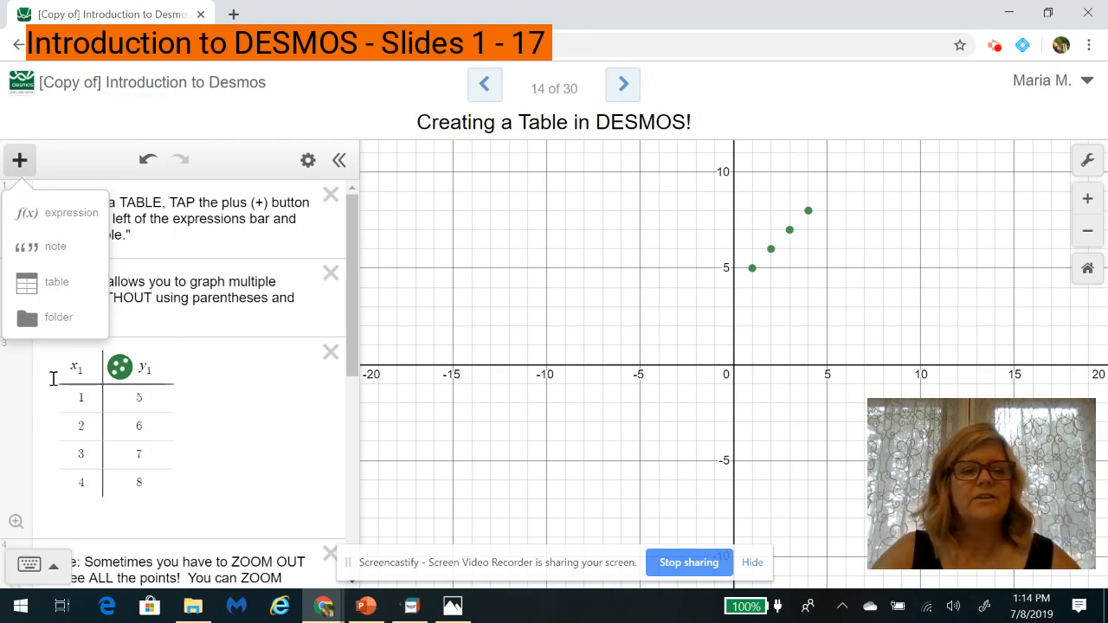
{"action": "left_click", "coordinate": [247, 422]}
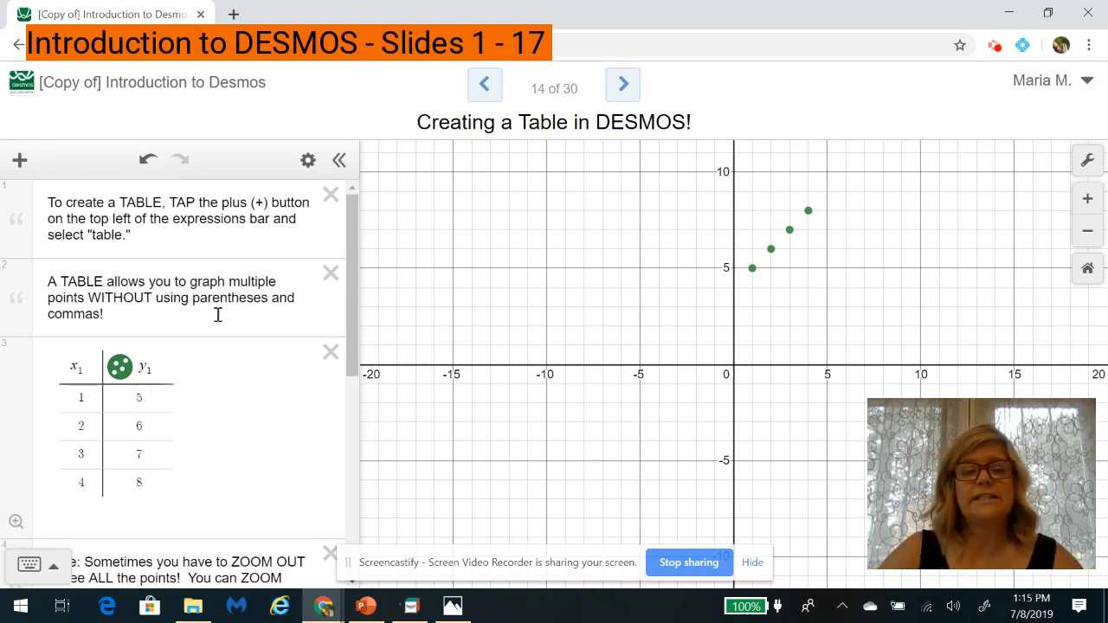
- Try the Lines and Drag options on the table's points, turning each one on and back off
{"action": "left_click_drag", "start_coordinate": [352, 317], "coordinate": [360, 397]}
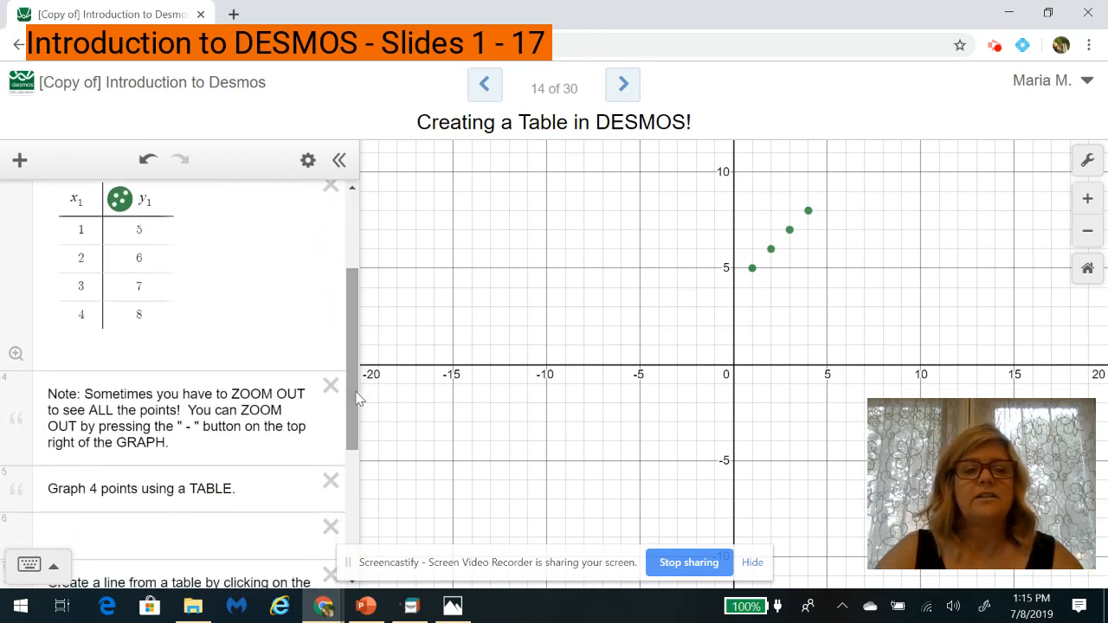
{"action": "left_click", "coordinate": [121, 200]}
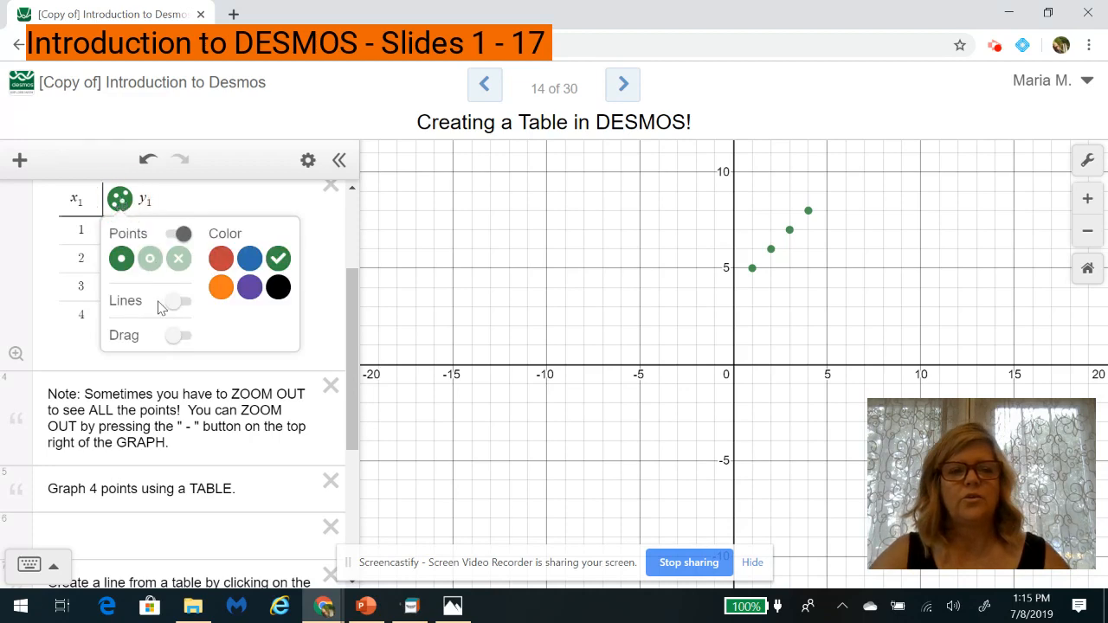
{"action": "left_click", "coordinate": [185, 303]}
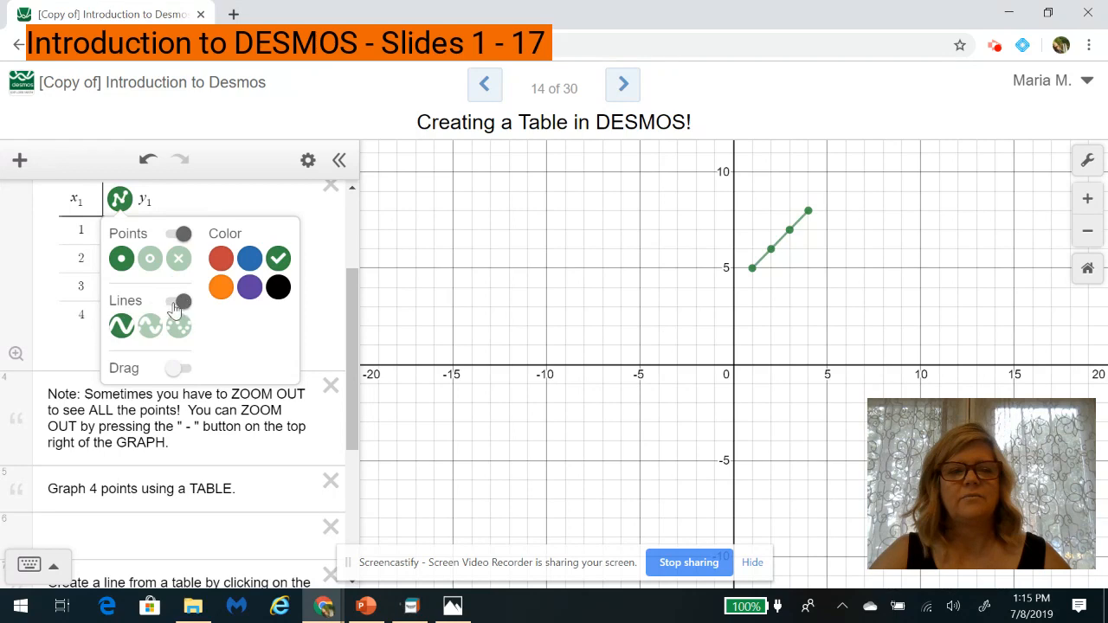
{"action": "left_click", "coordinate": [182, 302]}
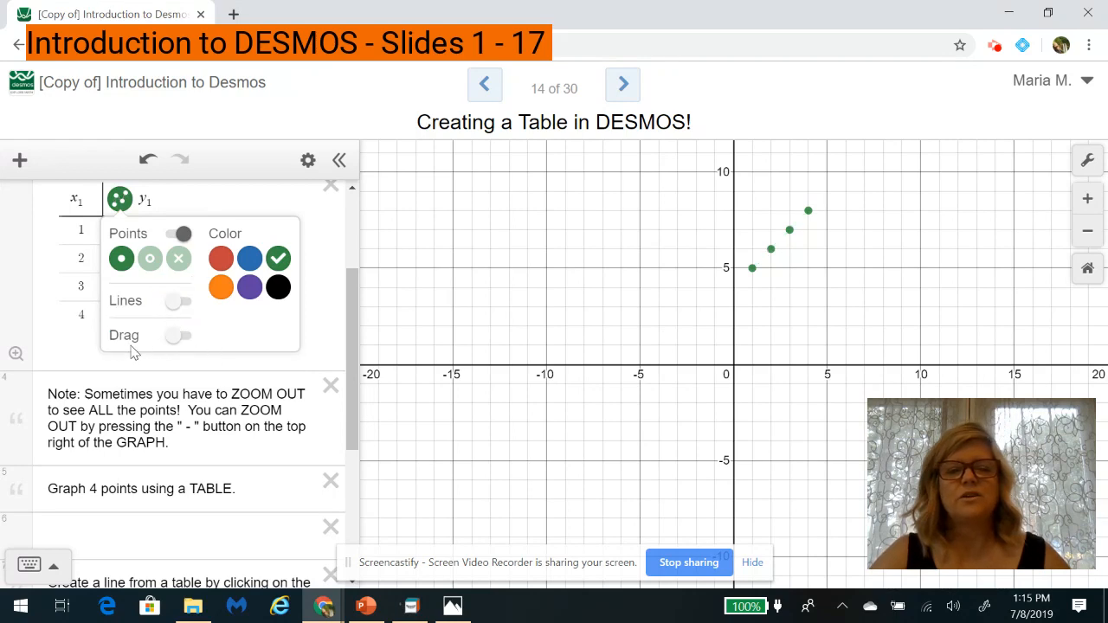
{"action": "left_click", "coordinate": [182, 337]}
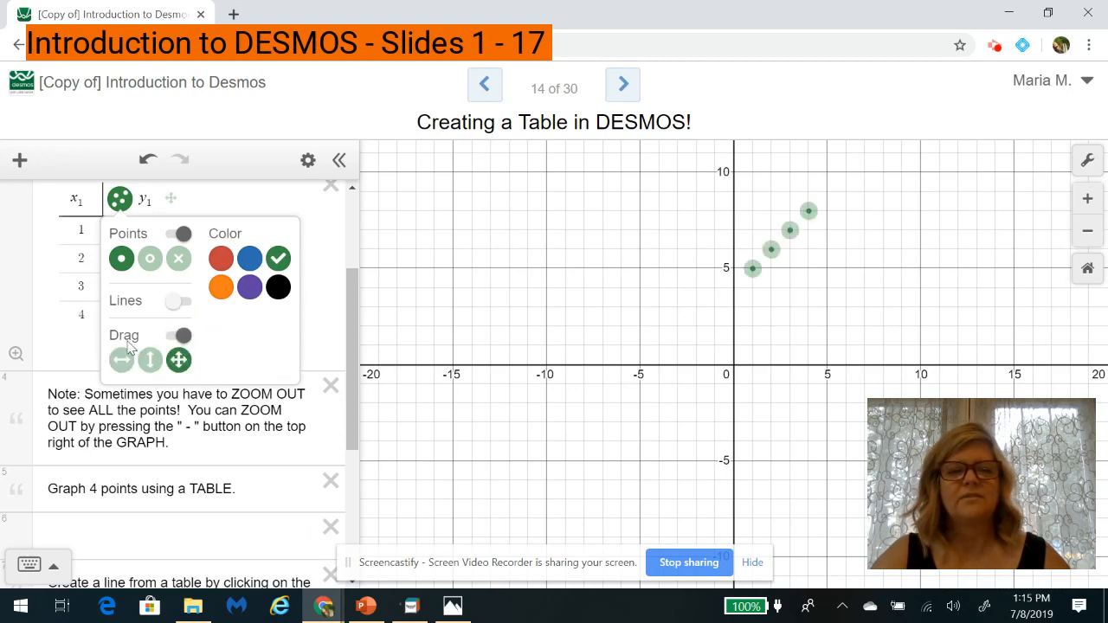
{"action": "left_click", "coordinate": [172, 337]}
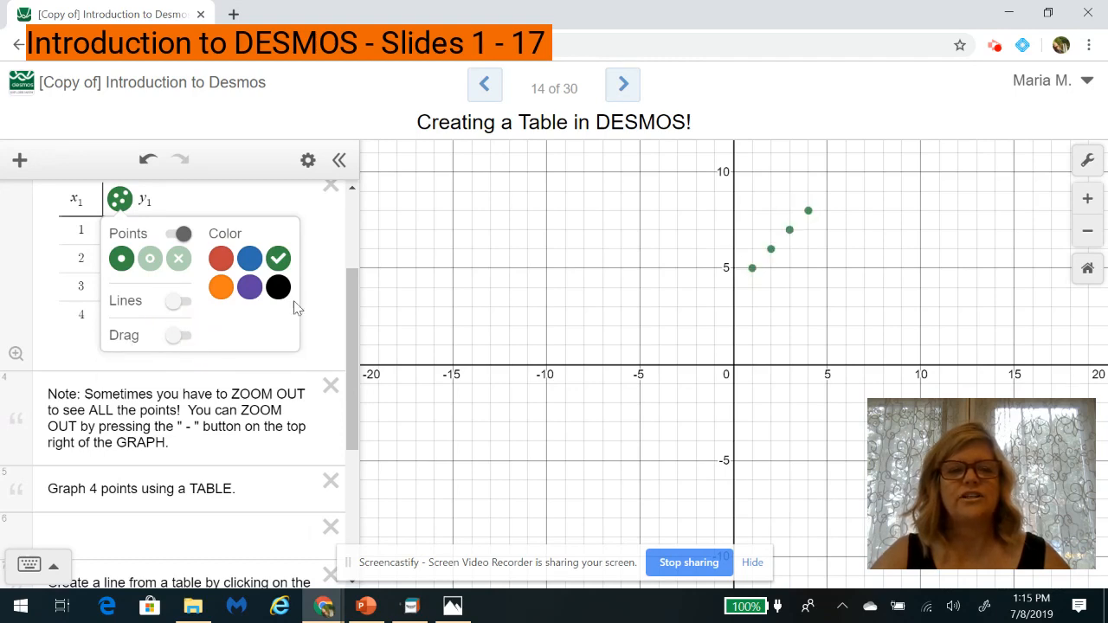
{"action": "left_click", "coordinate": [341, 313]}
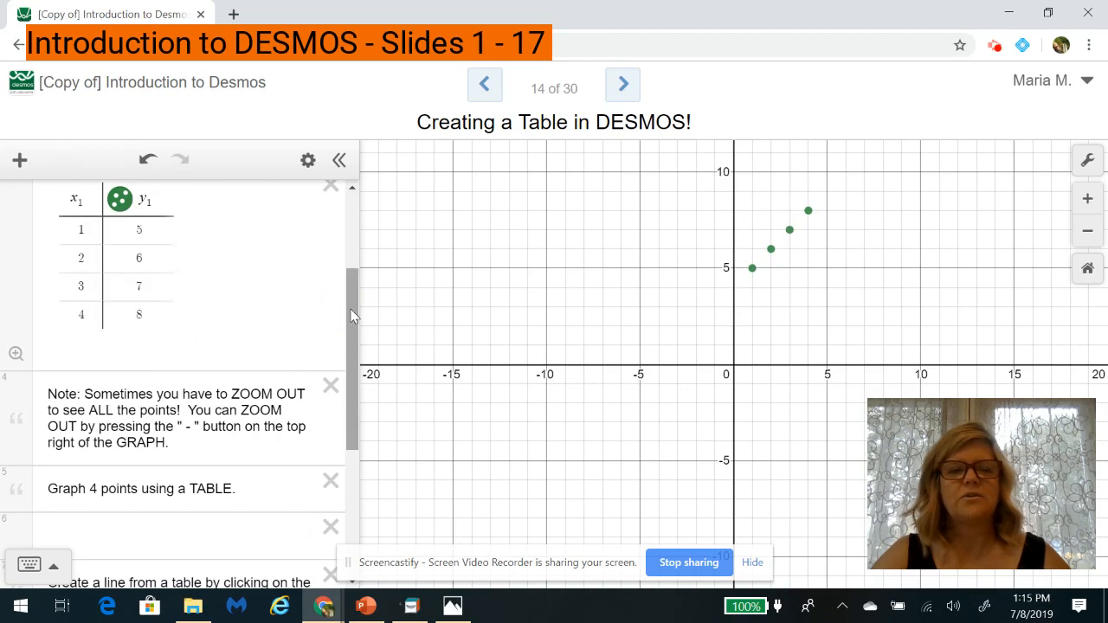
- Practise zooming the graph out and in and panning to the table's four points, ending with a reset to the default view
{"action": "left_click_drag", "start_coordinate": [352, 314], "coordinate": [377, 384]}
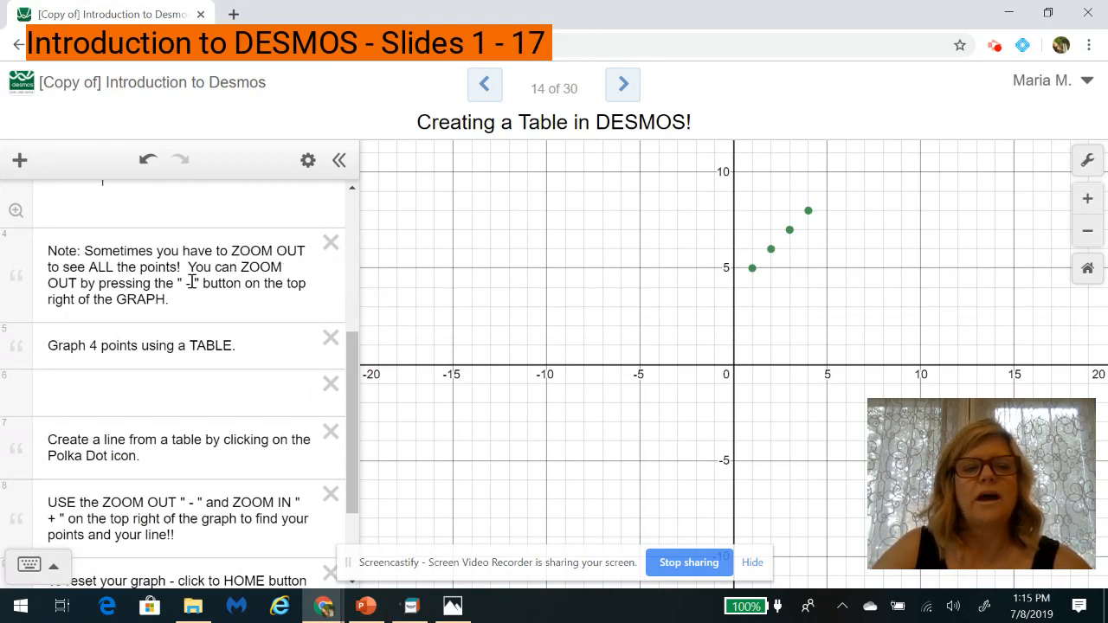
{"action": "left_click", "coordinate": [1088, 232]}
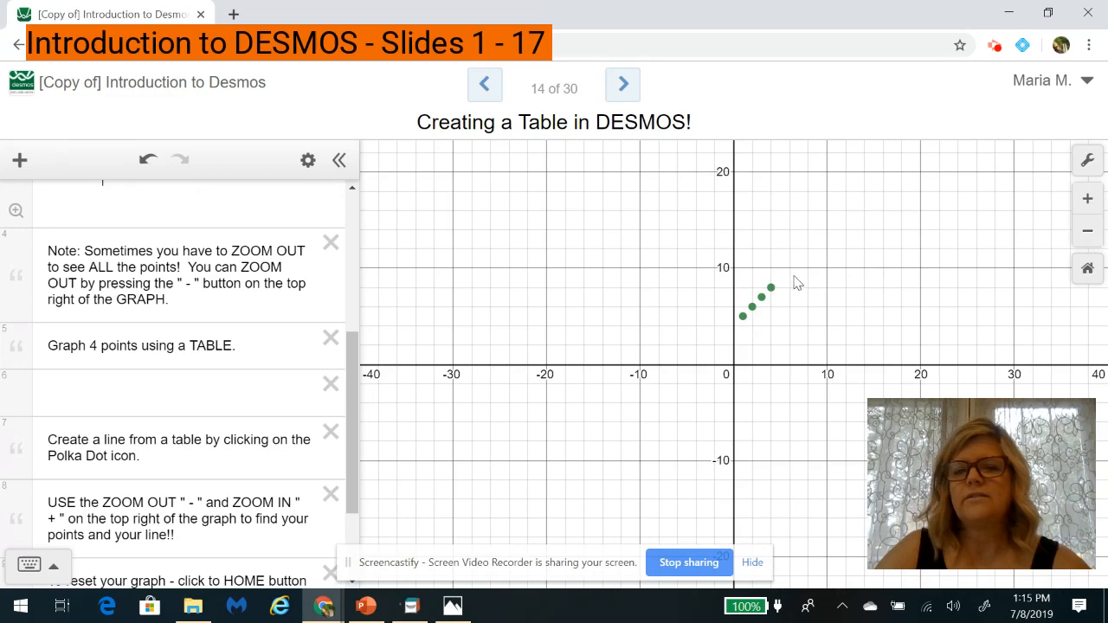
{"action": "left_click", "coordinate": [1087, 199]}
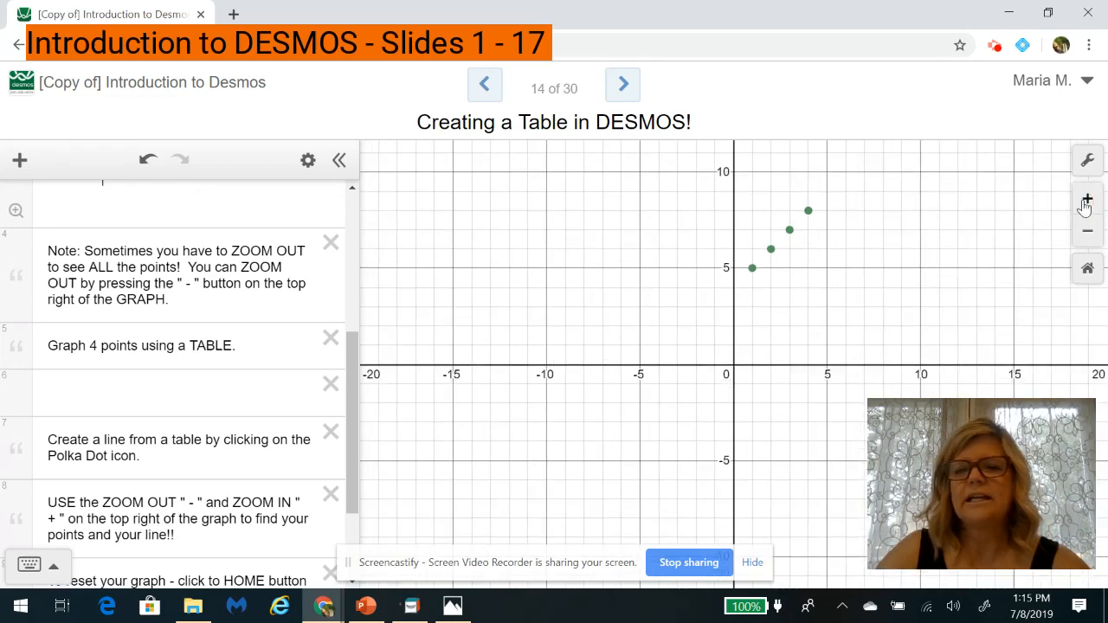
{"action": "left_click", "coordinate": [1088, 200]}
{"action": "left_click_drag", "start_coordinate": [883, 242], "coordinate": [608, 483]}
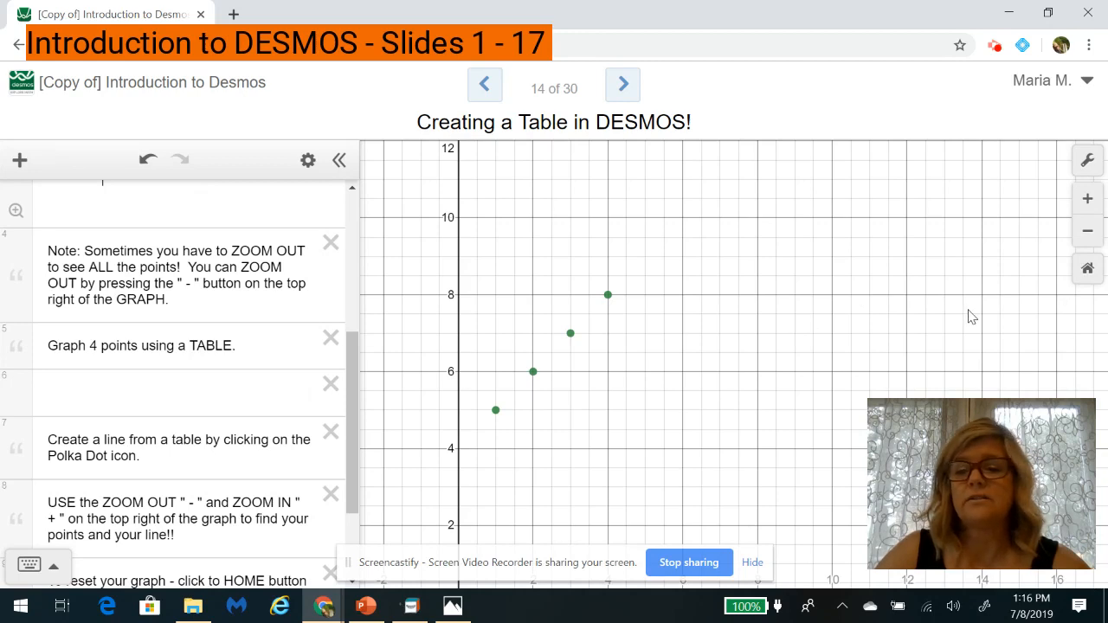
{"action": "left_click", "coordinate": [1092, 275]}
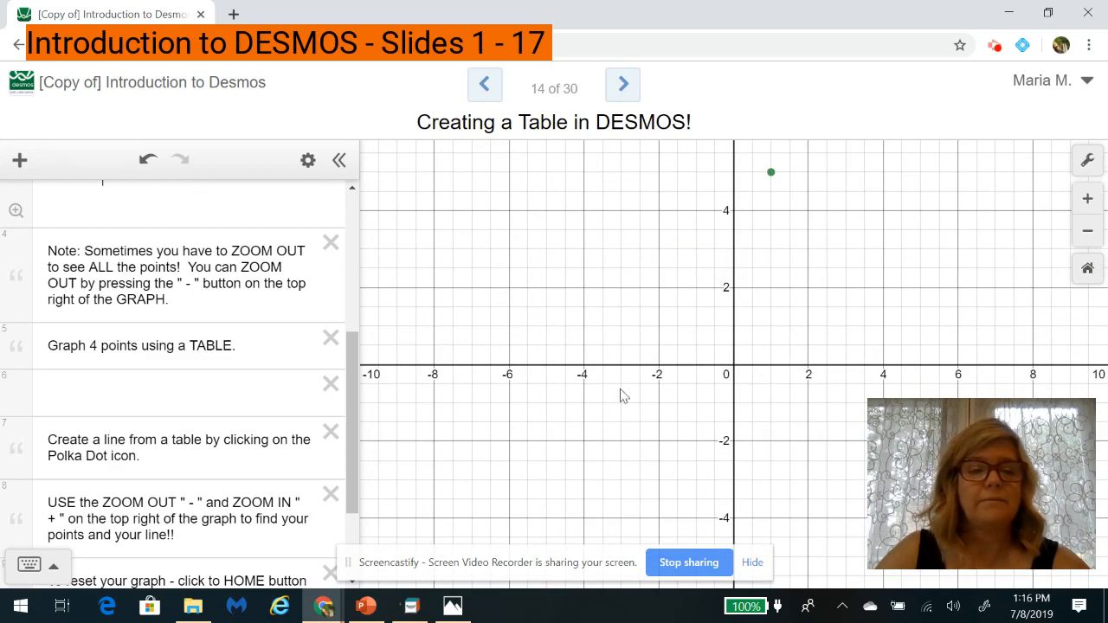
- View the remaining slide notes and examine the four table points close up on the graph, zooming in past the default scale
{"action": "left_click_drag", "start_coordinate": [353, 472], "coordinate": [353, 547]}
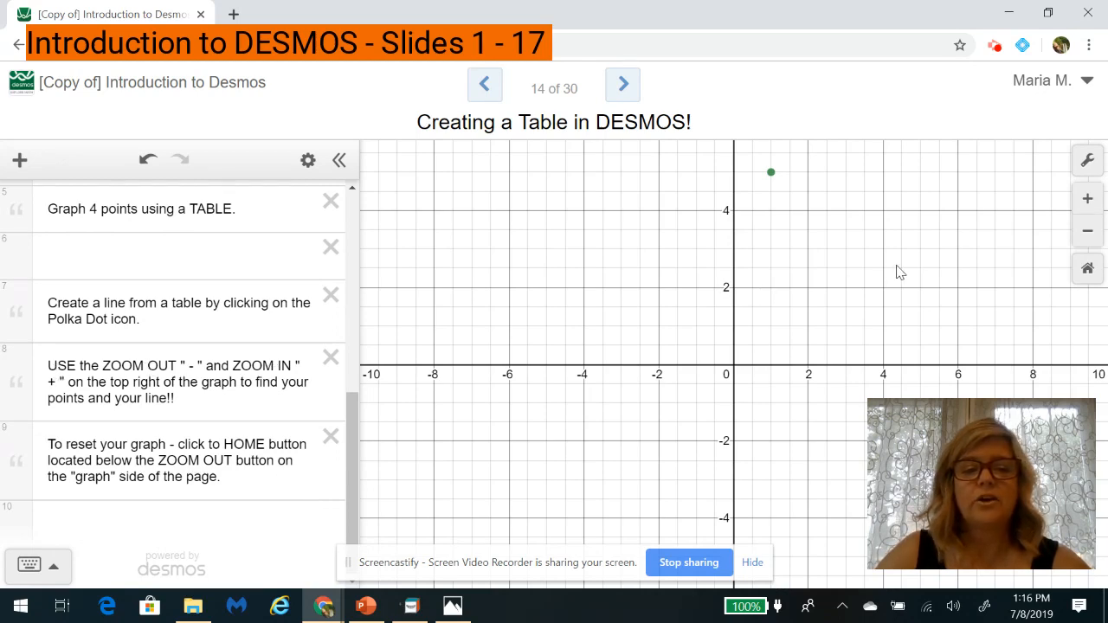
{"action": "left_click", "coordinate": [1087, 232]}
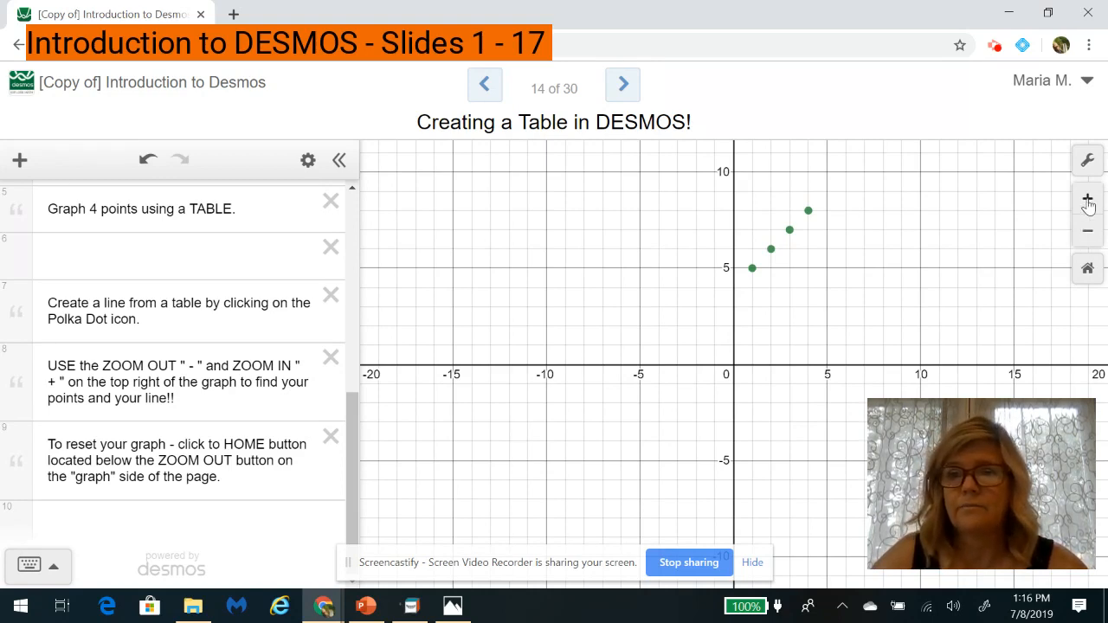
{"action": "left_click", "coordinate": [1088, 200]}
{"action": "left_click", "coordinate": [1088, 199]}
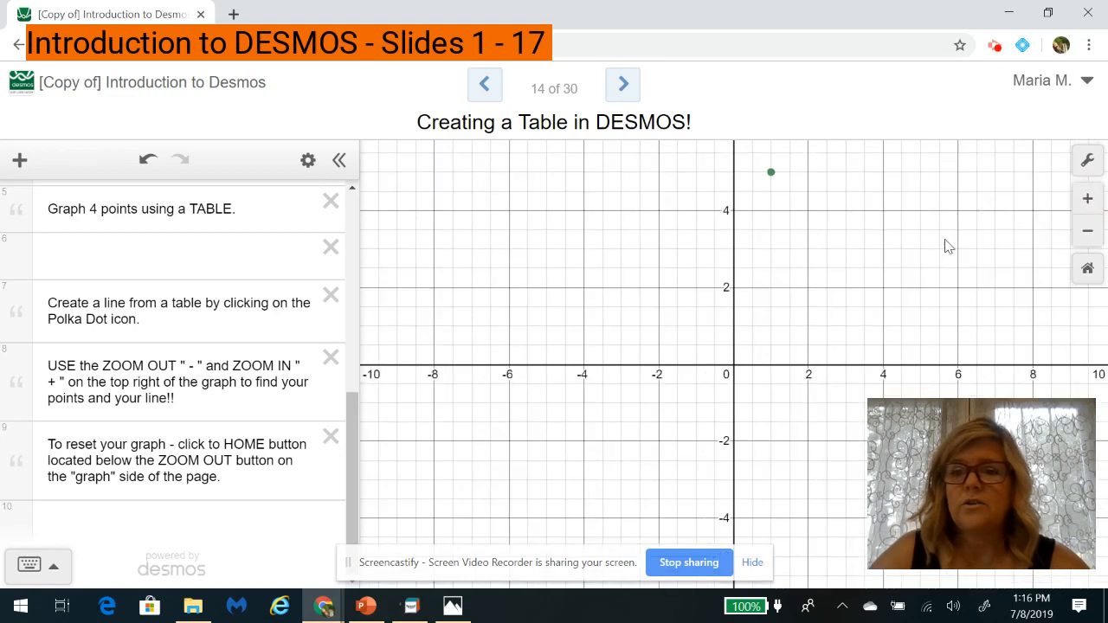
{"action": "left_click_drag", "start_coordinate": [946, 243], "coordinate": [648, 469]}
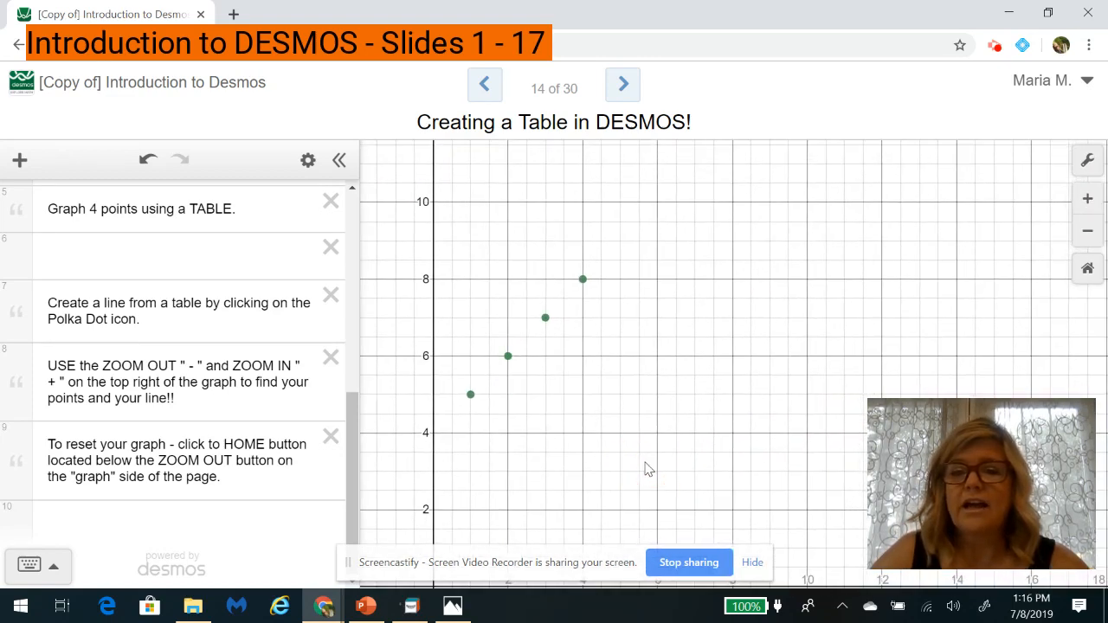
{"action": "left_click", "coordinate": [1088, 200]}
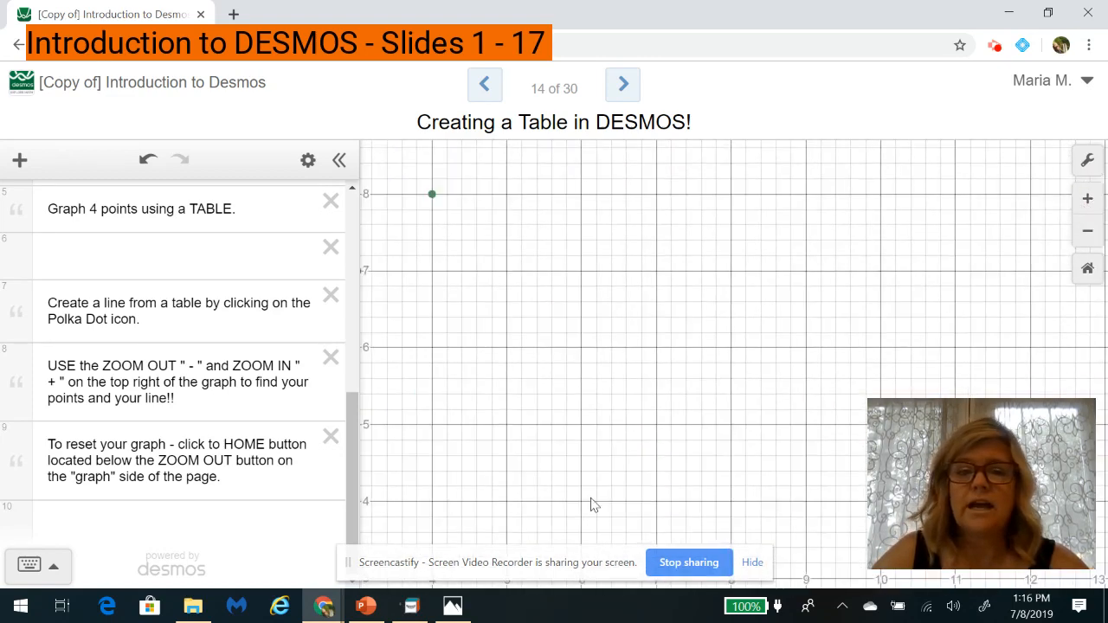
{"action": "left_click_drag", "start_coordinate": [594, 504], "coordinate": [841, 522]}
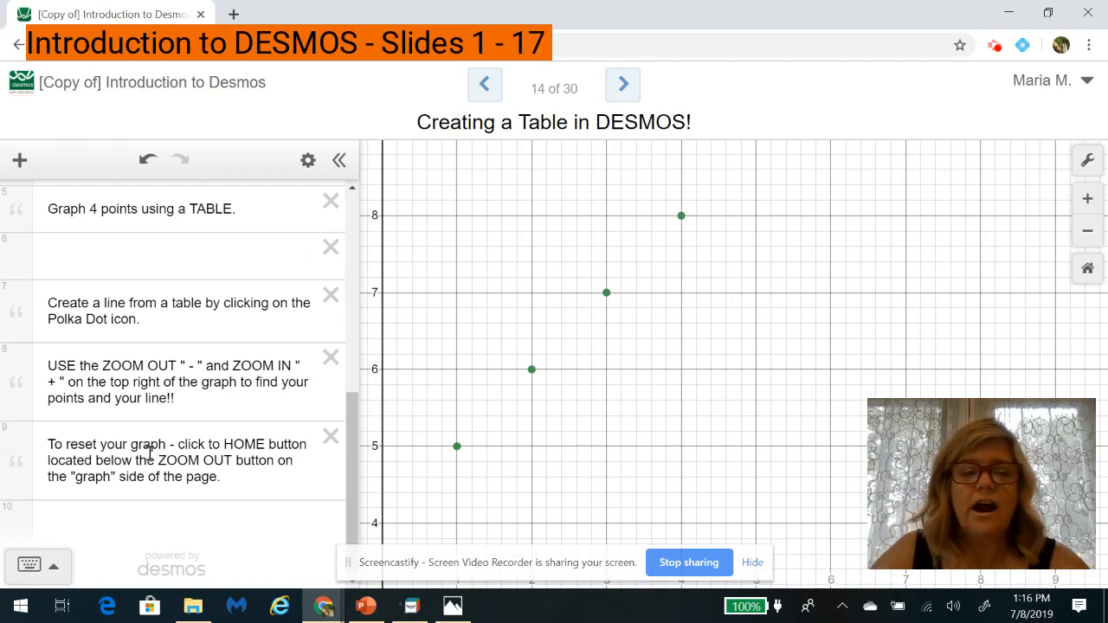
- Reset the graph to its home view and pan until all four table points are shown
{"action": "left_click", "coordinate": [1088, 270]}
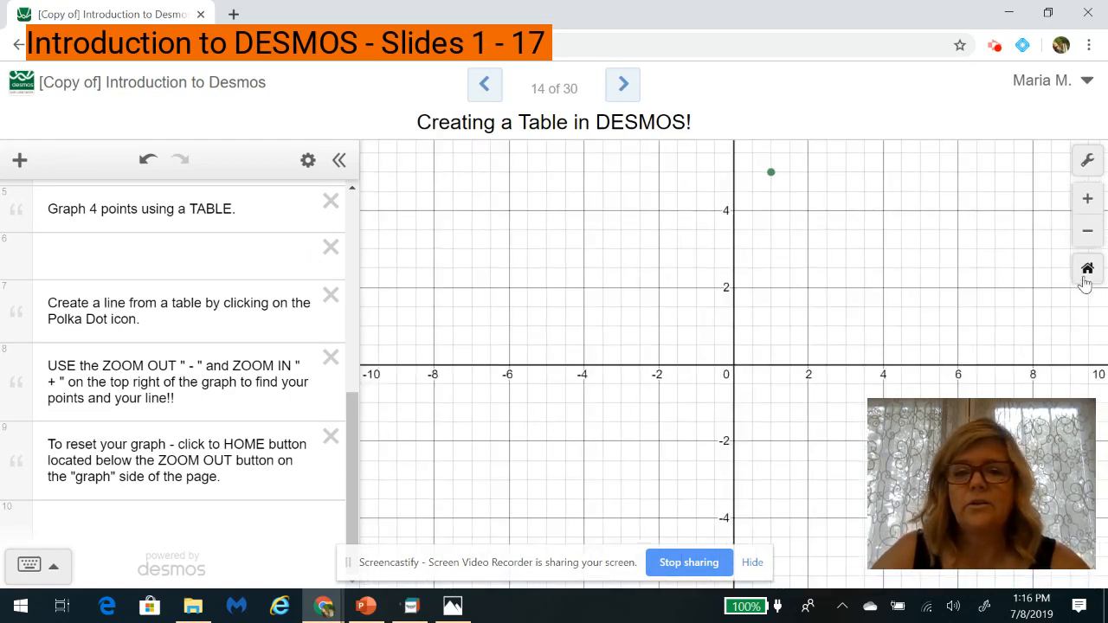
{"action": "left_click", "coordinate": [943, 257]}
{"action": "left_click_drag", "start_coordinate": [942, 269], "coordinate": [703, 488]}
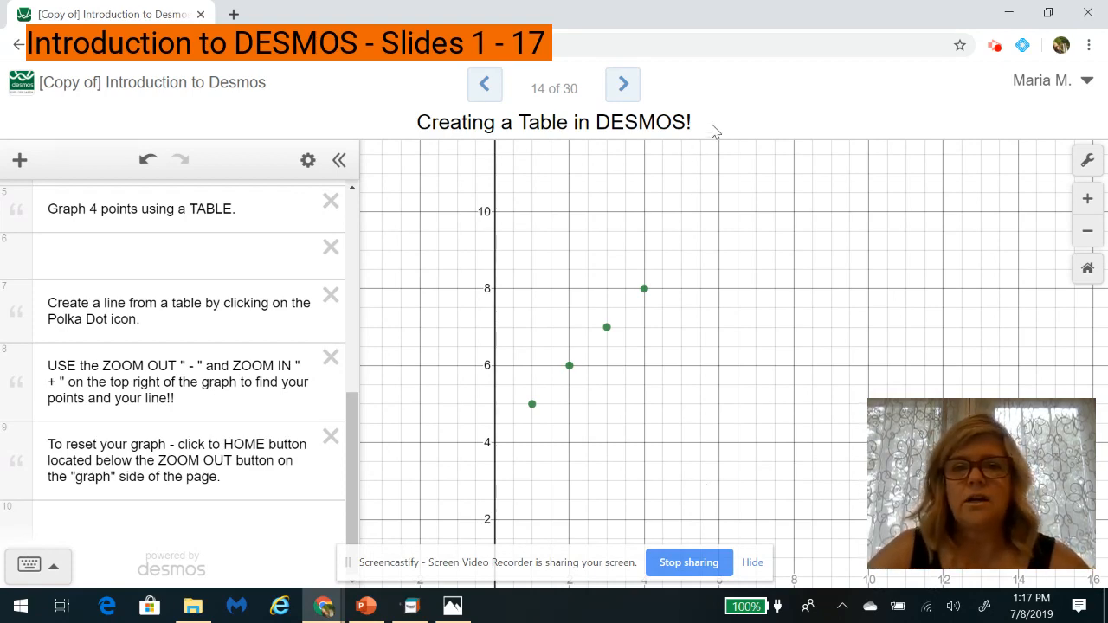
- Advance to slide 15 and answer how tables and ordered pairs are similar with "Both will give you a set of ordered pairs to graph."
{"action": "left_click", "coordinate": [624, 86]}
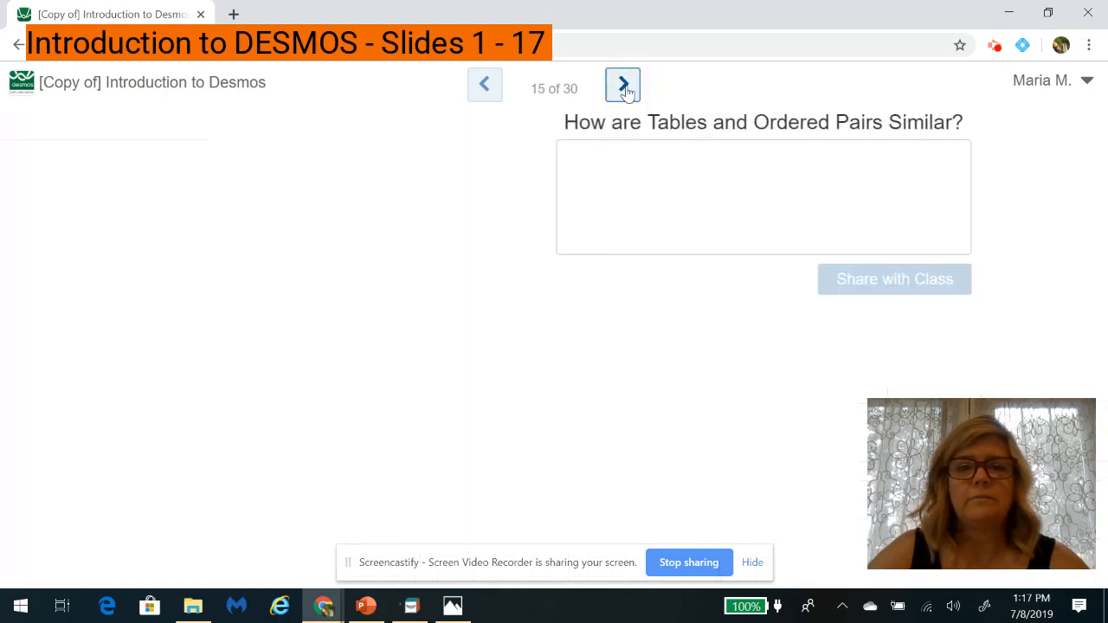
{"action": "left_click", "coordinate": [597, 165]}
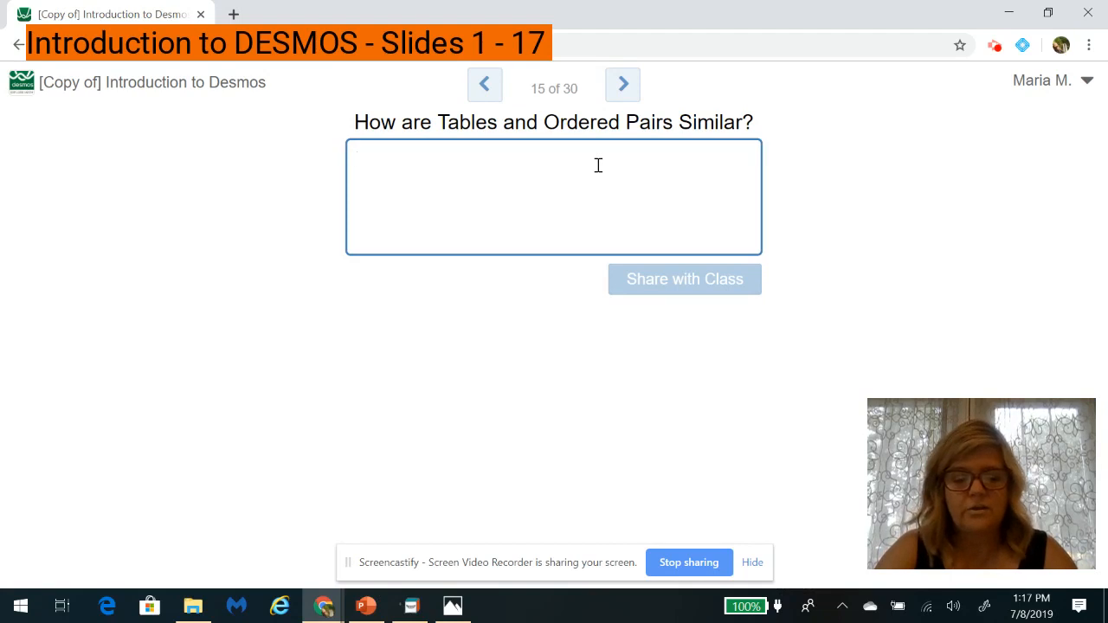
{"action": "type", "text": "B"}
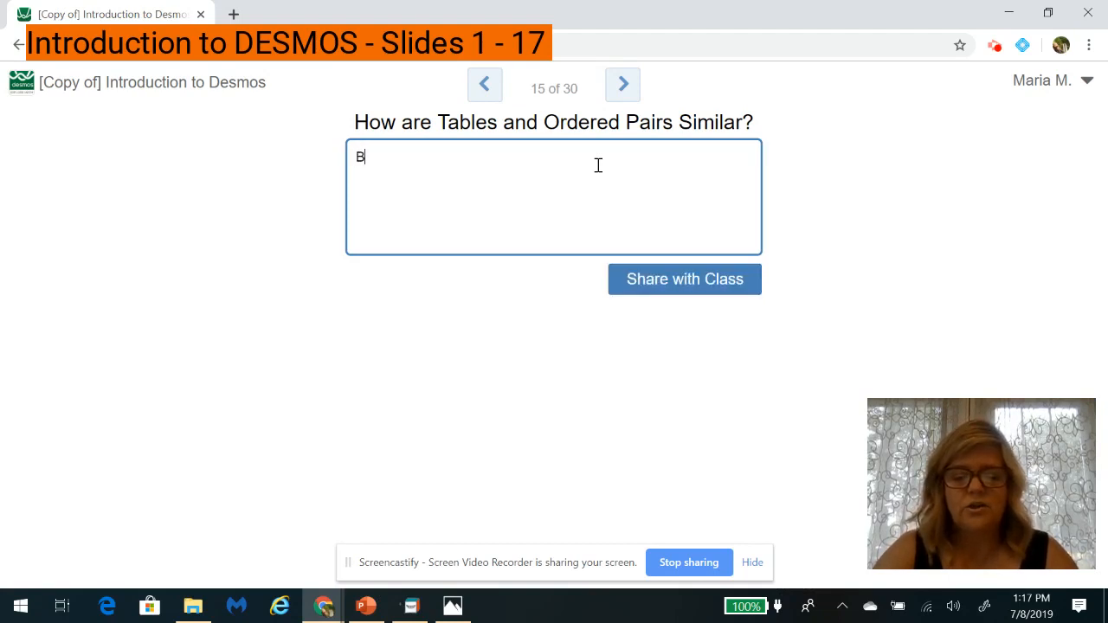
{"action": "type", "text": "oth will"}
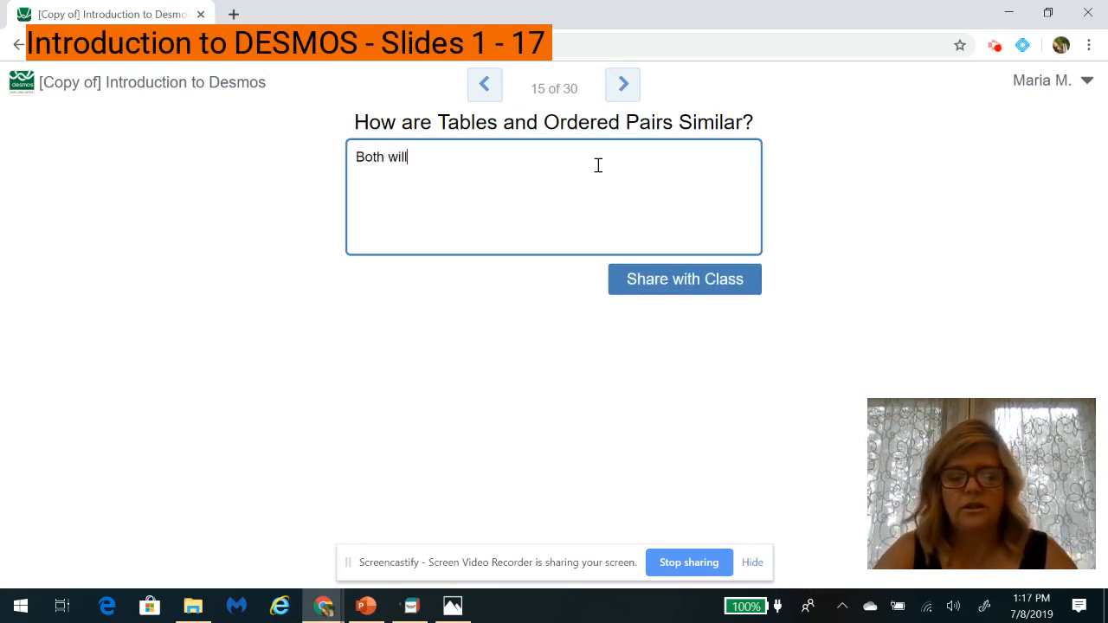
{"action": "type", "text": " give you a"}
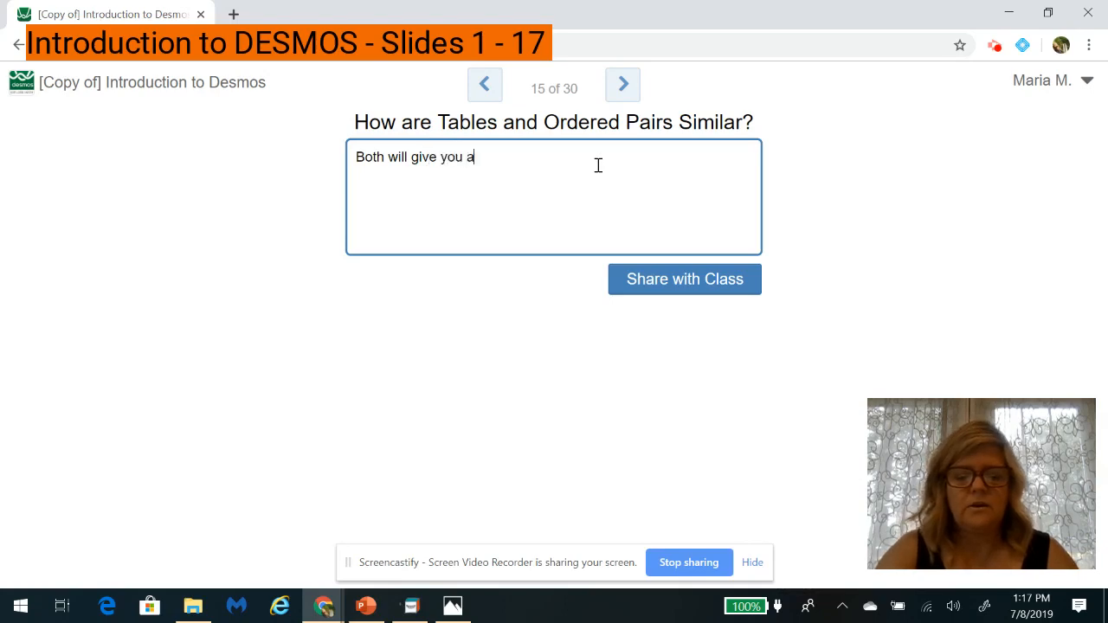
{"action": "type", "text": " set of "}
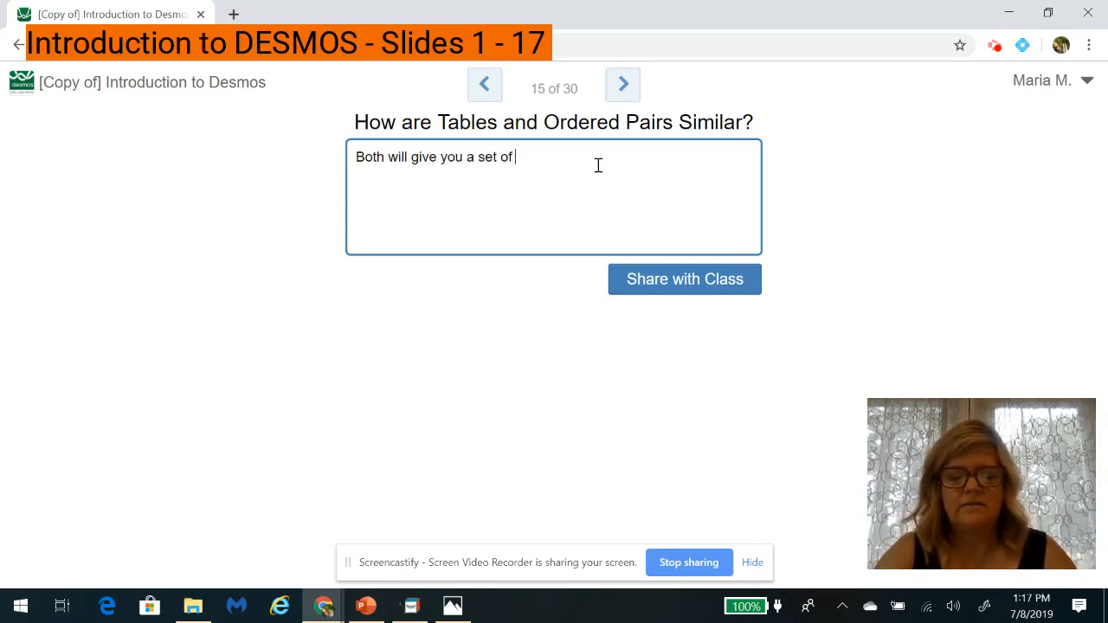
{"action": "type", "text": "ordered pai"}
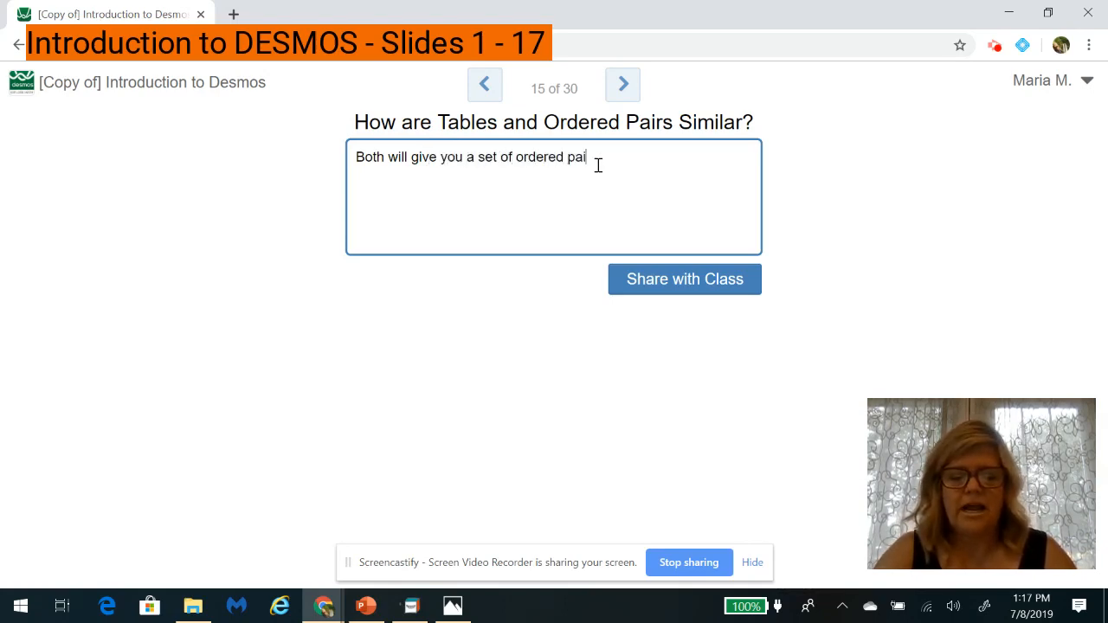
{"action": "type", "text": "rs to graph."}
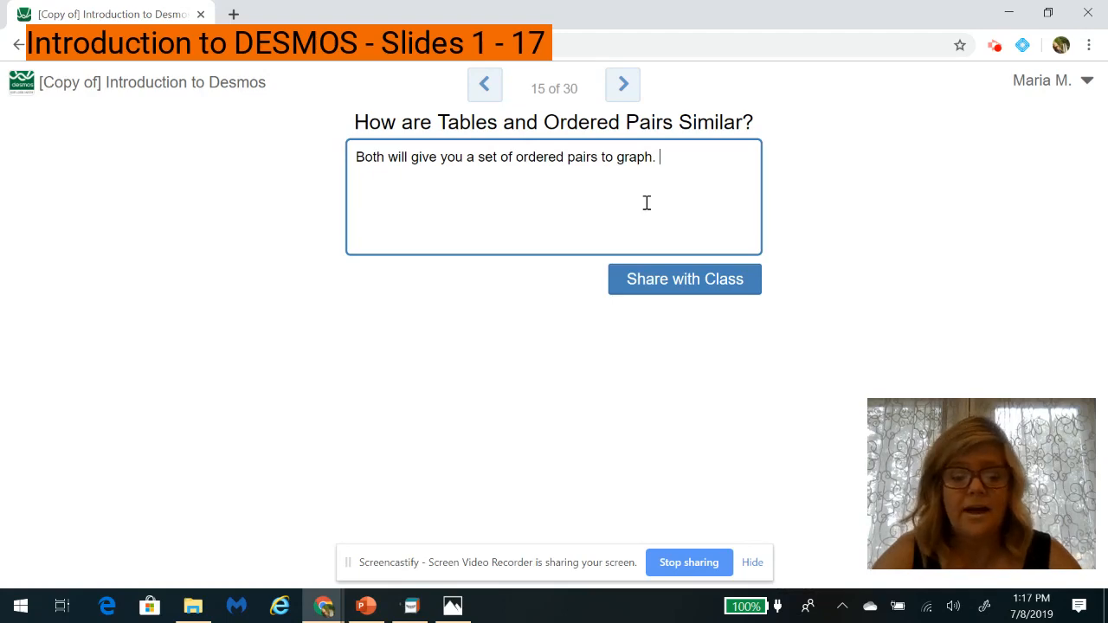
- Add "They both have x and y values." to the similarity answer and share the response with the class
{"action": "type", "text": "They bo"}
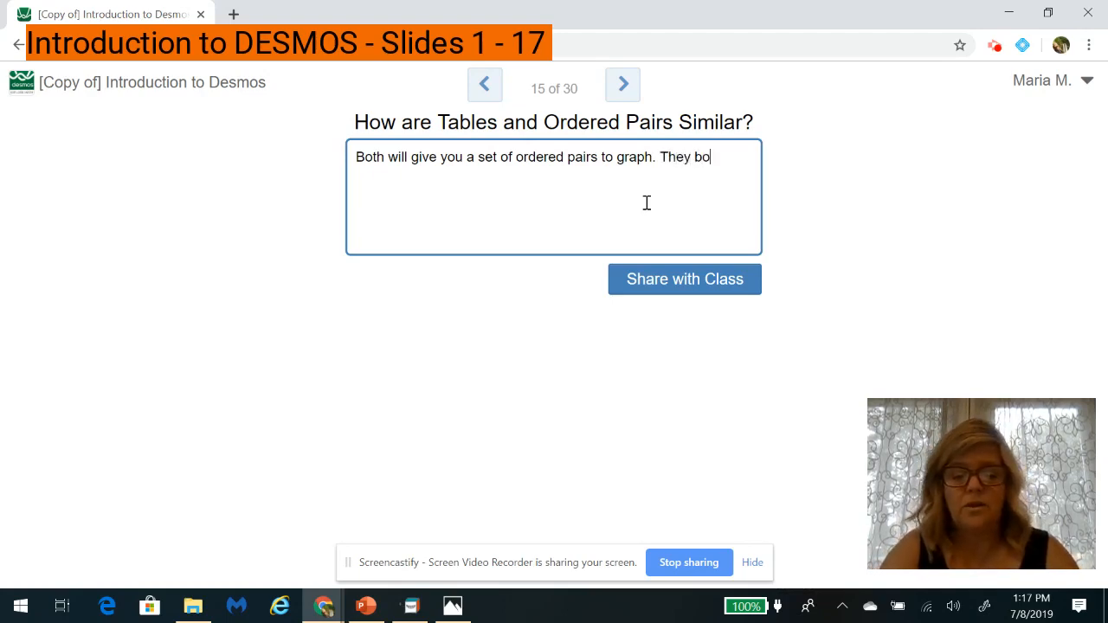
{"action": "type", "text": "th have"}
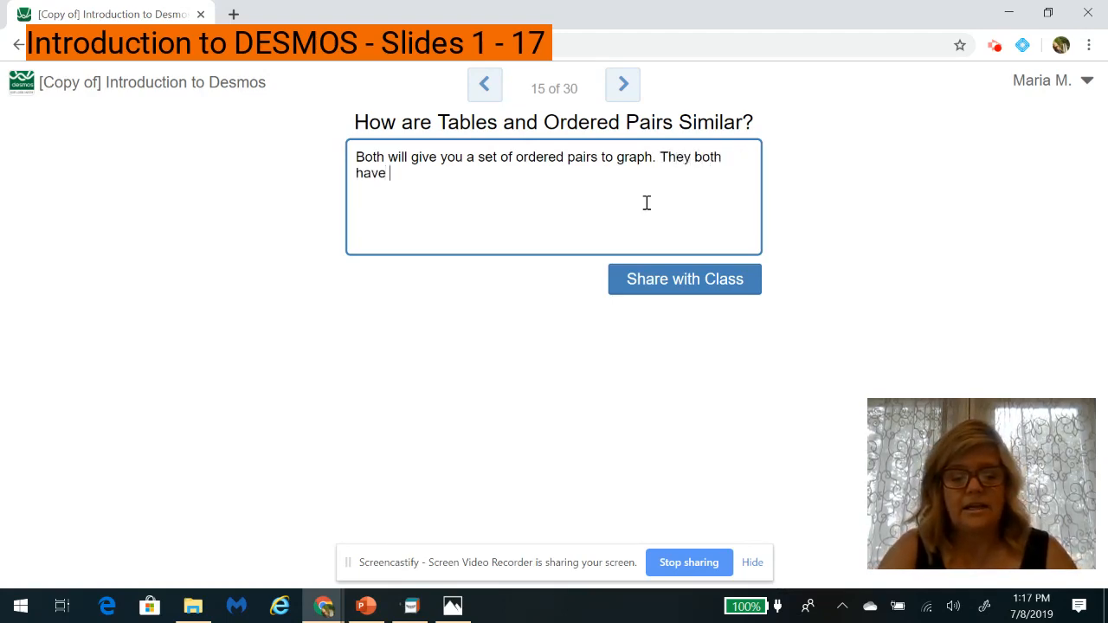
{"action": "type", "text": " x and y"}
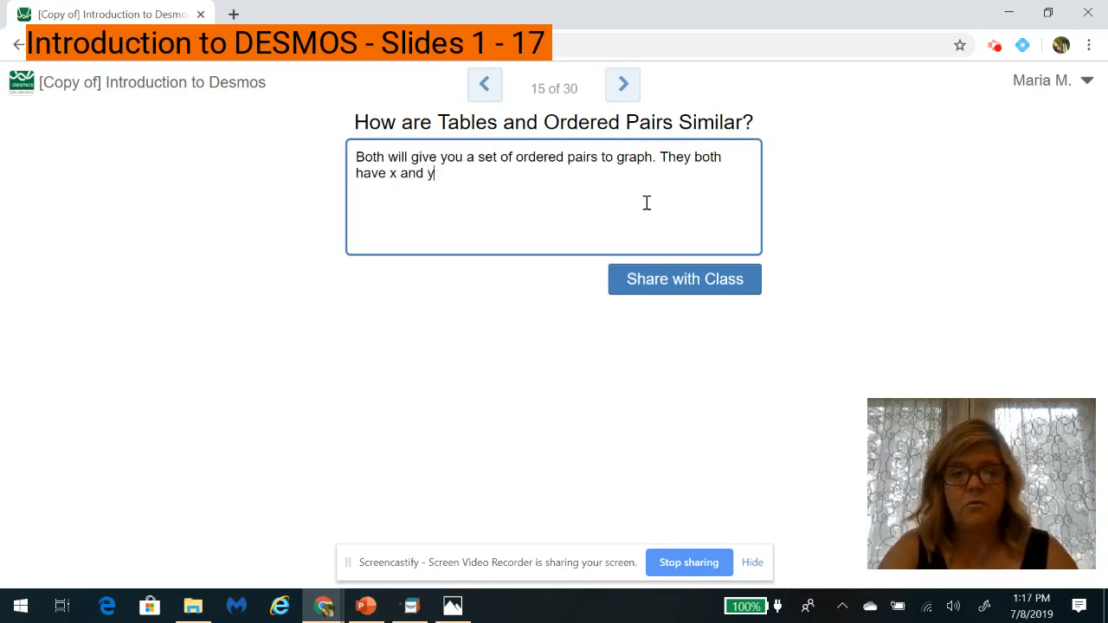
{"action": "type", "text": " values."}
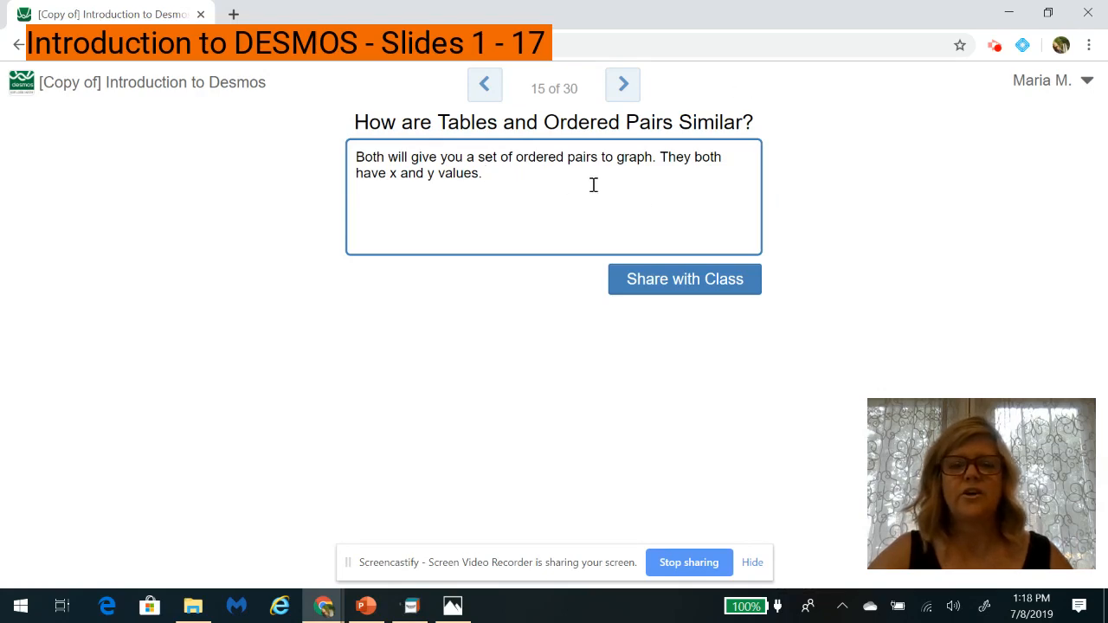
{"action": "left_click", "coordinate": [683, 285]}
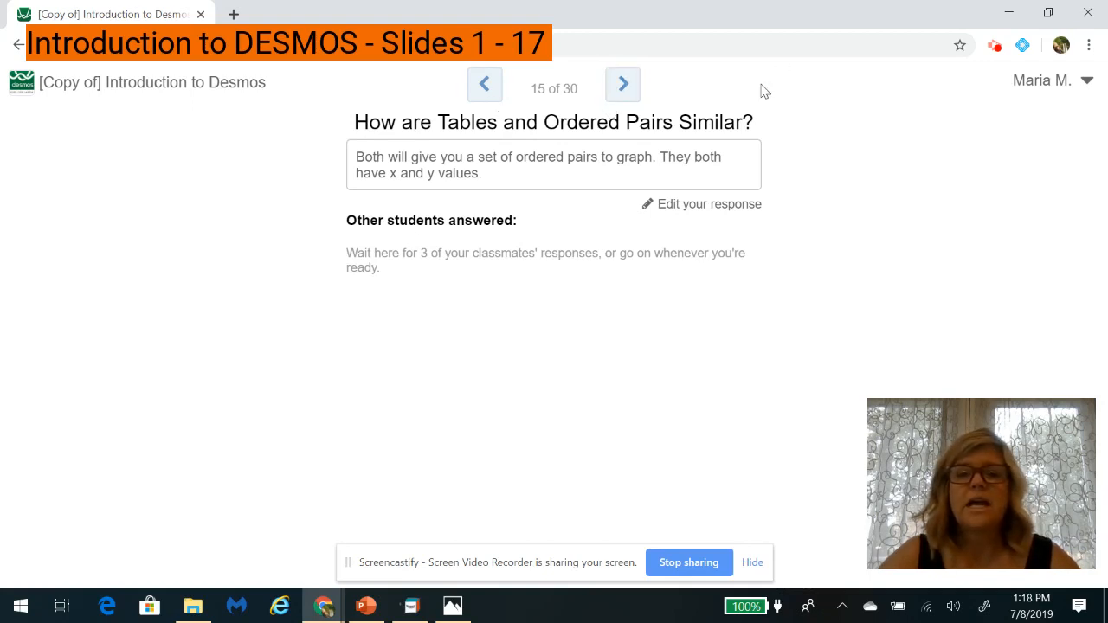
- Advance to slide 16 and answer how tables and ordered pairs differ with "Tables do not use commas and parenthsis."
{"action": "left_click", "coordinate": [631, 92]}
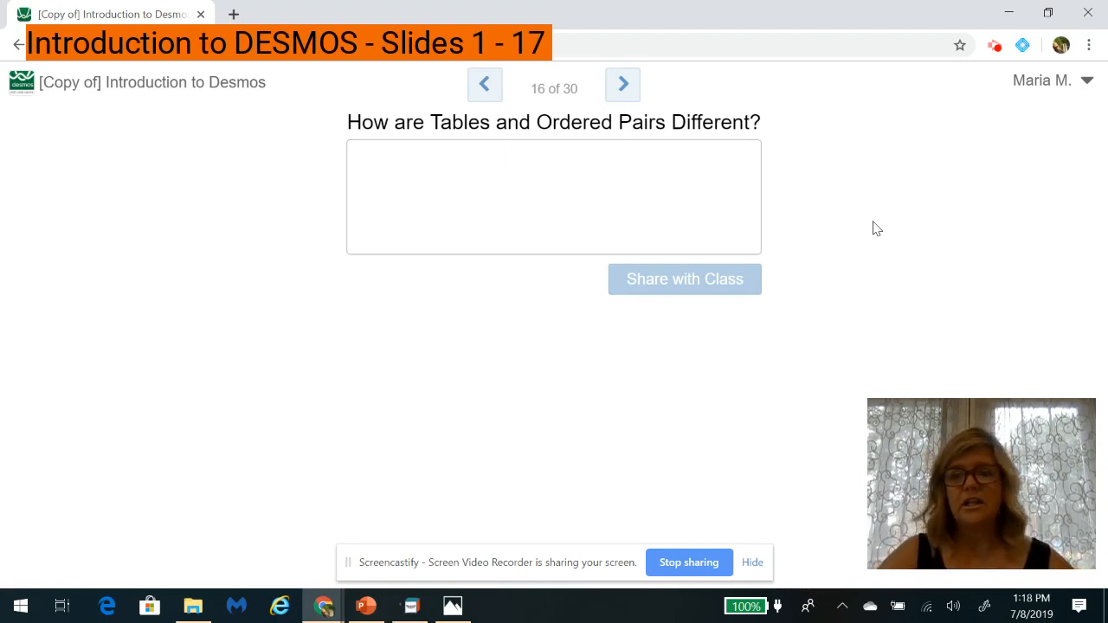
{"action": "left_click", "coordinate": [530, 169]}
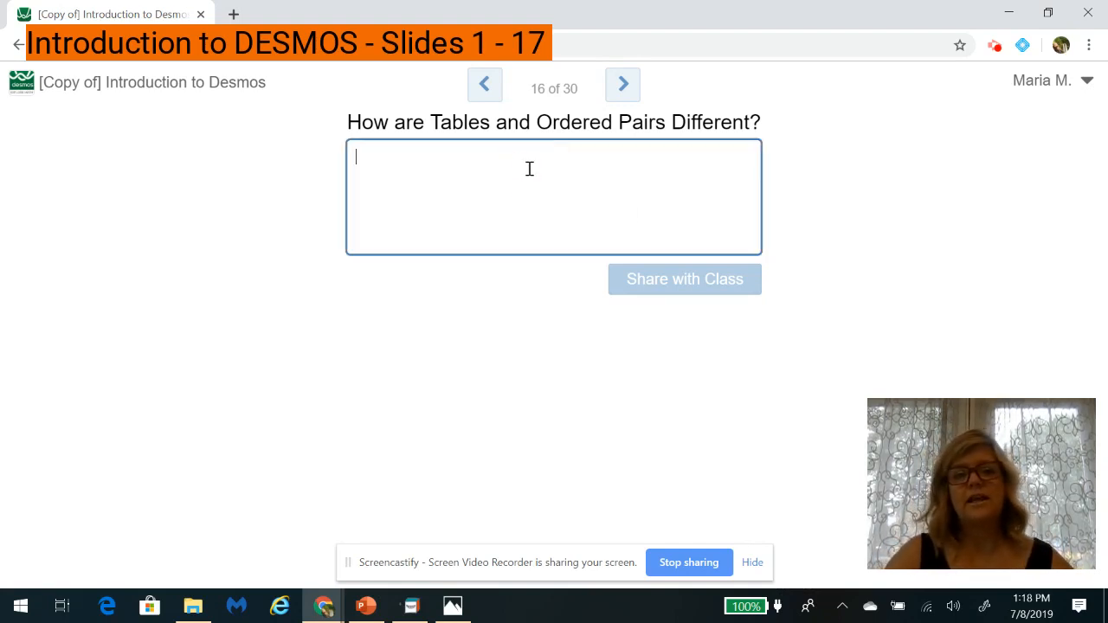
{"action": "type", "text": "Tabkes"}
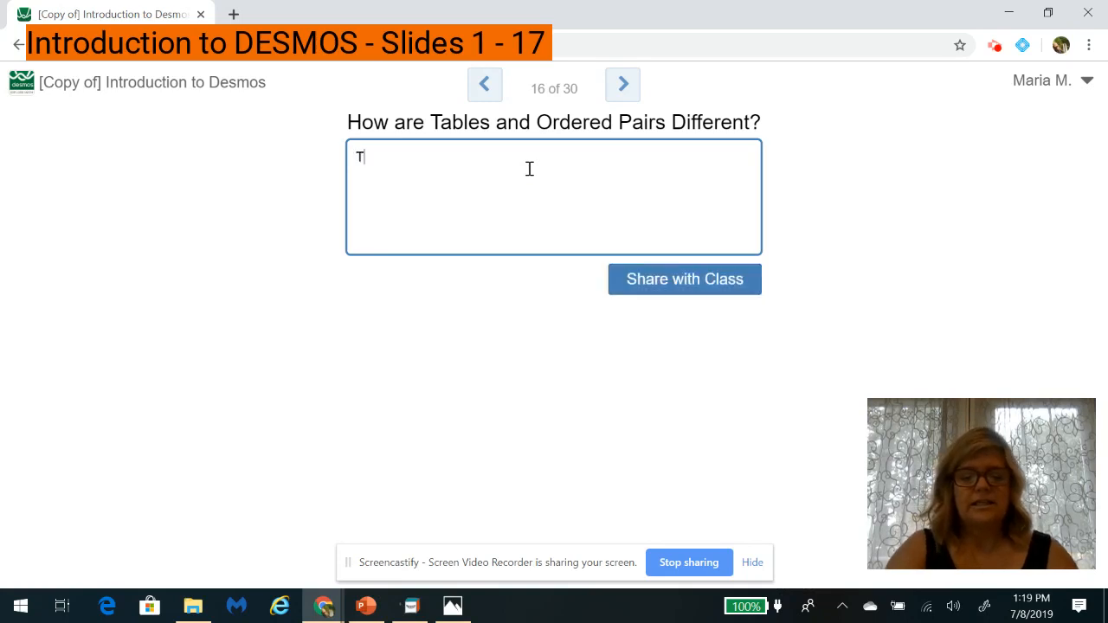
{"action": "key", "text": "BackSpace"}
{"action": "key", "text": "BackSpace"}
{"action": "key", "text": "BackSpace"}
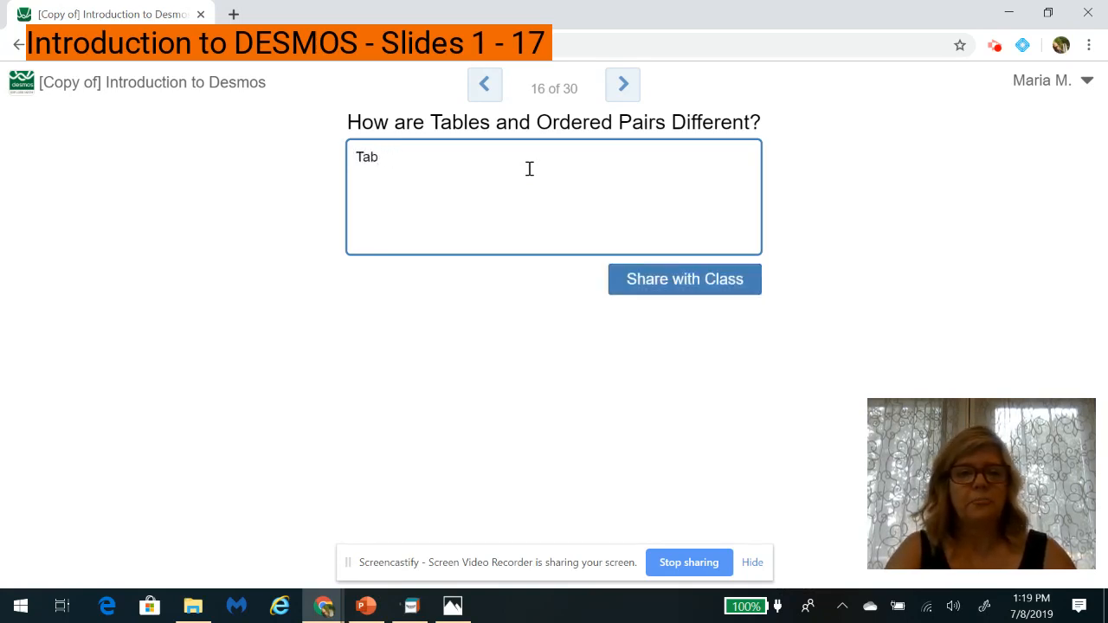
{"action": "type", "text": "les do "}
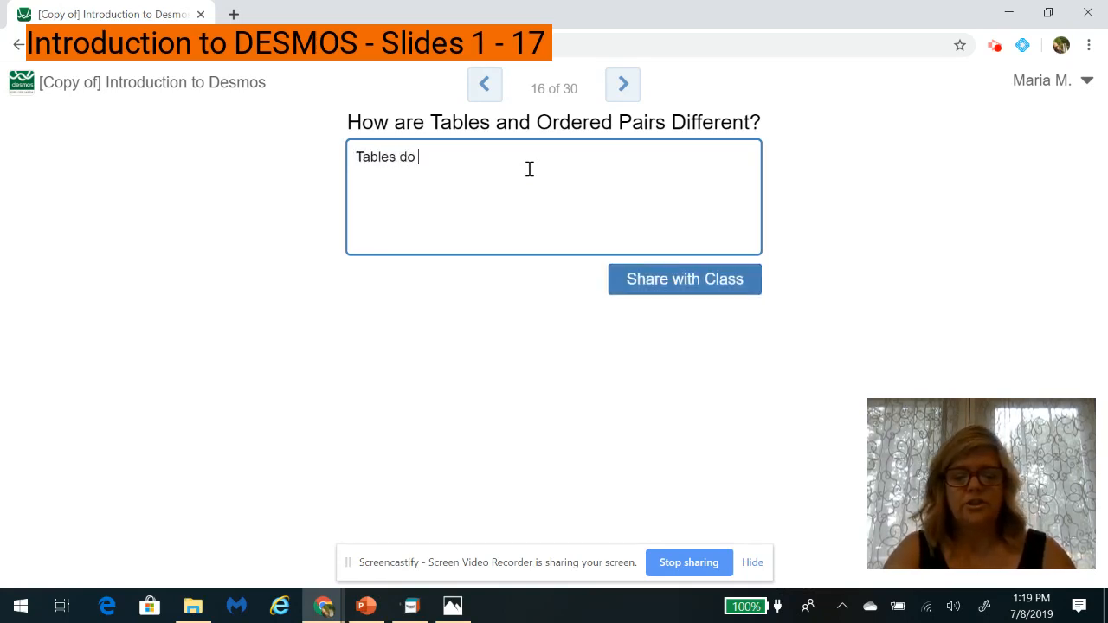
{"action": "type", "text": "not use c"}
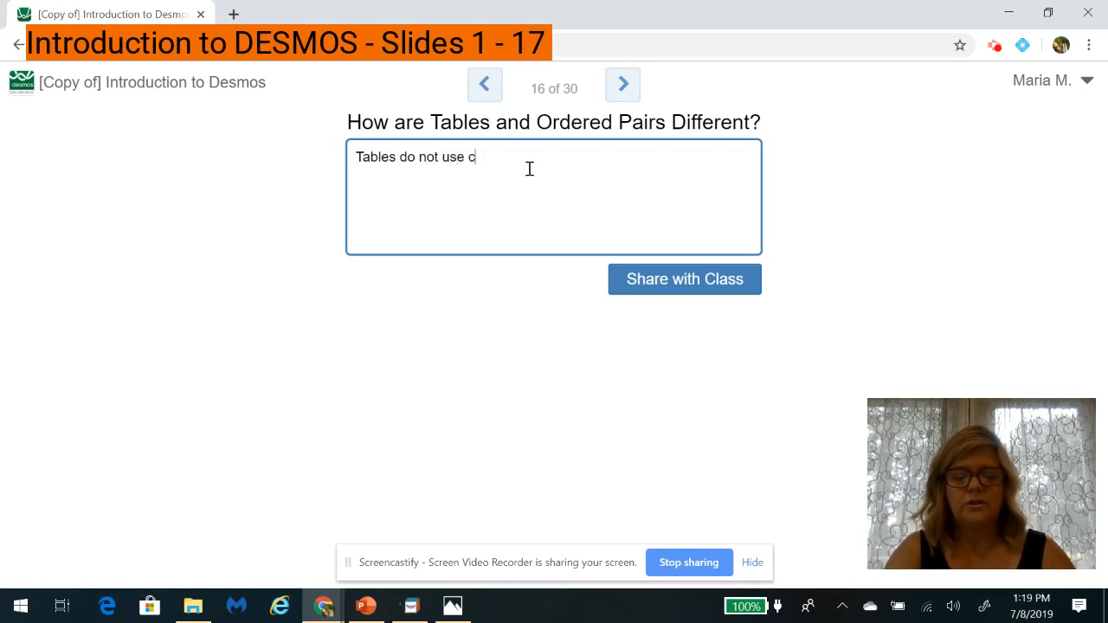
{"action": "type", "text": "ommas and pa"}
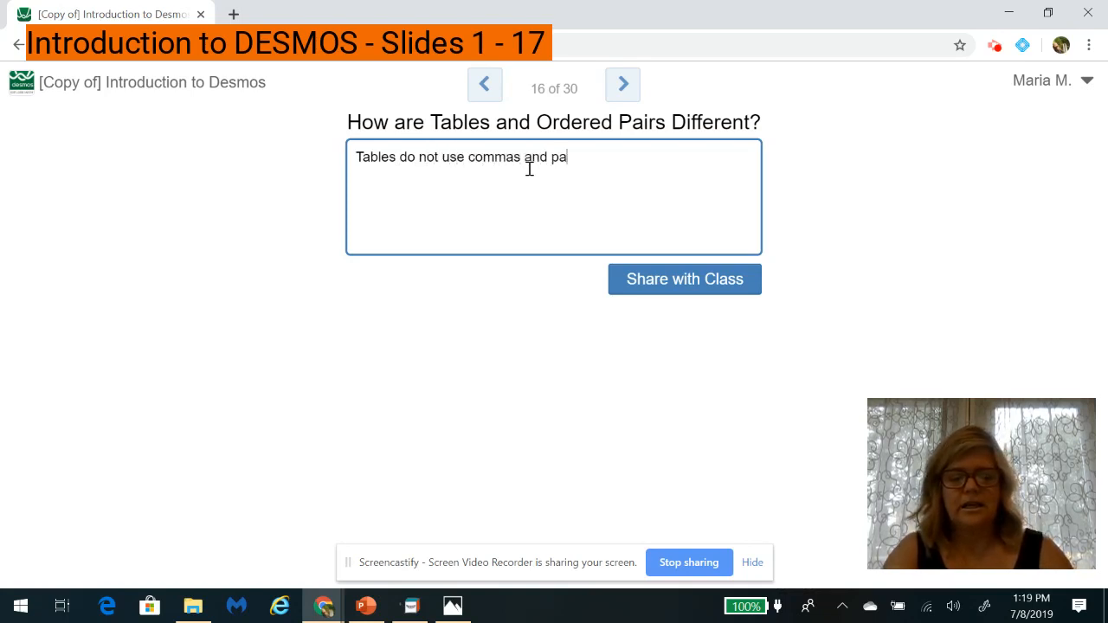
{"action": "type", "text": "rent"}
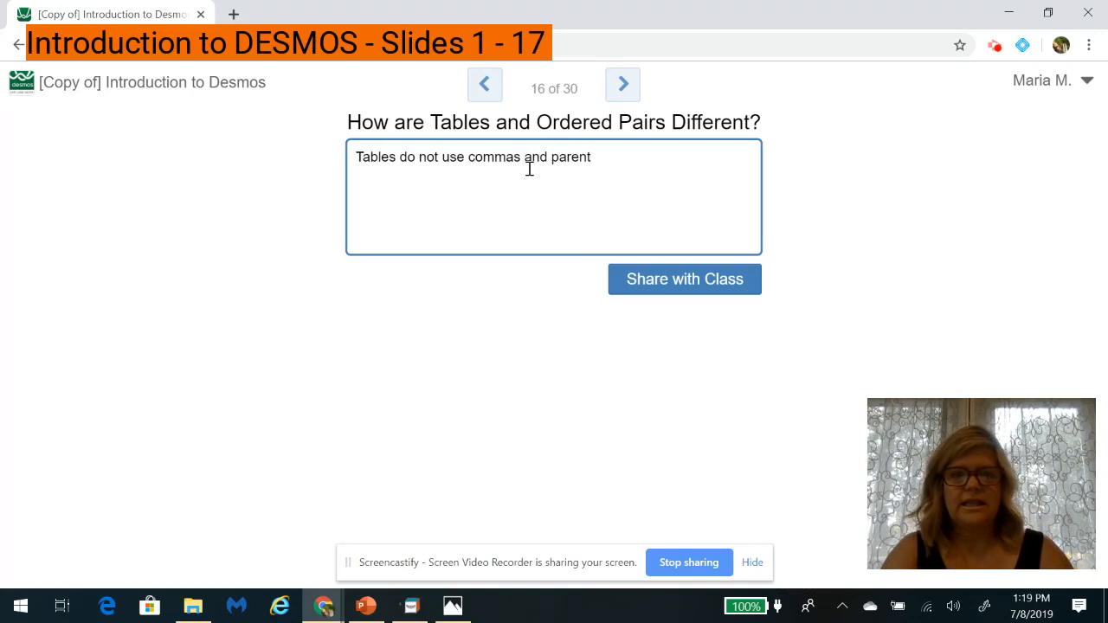
{"action": "type", "text": "hsis"}
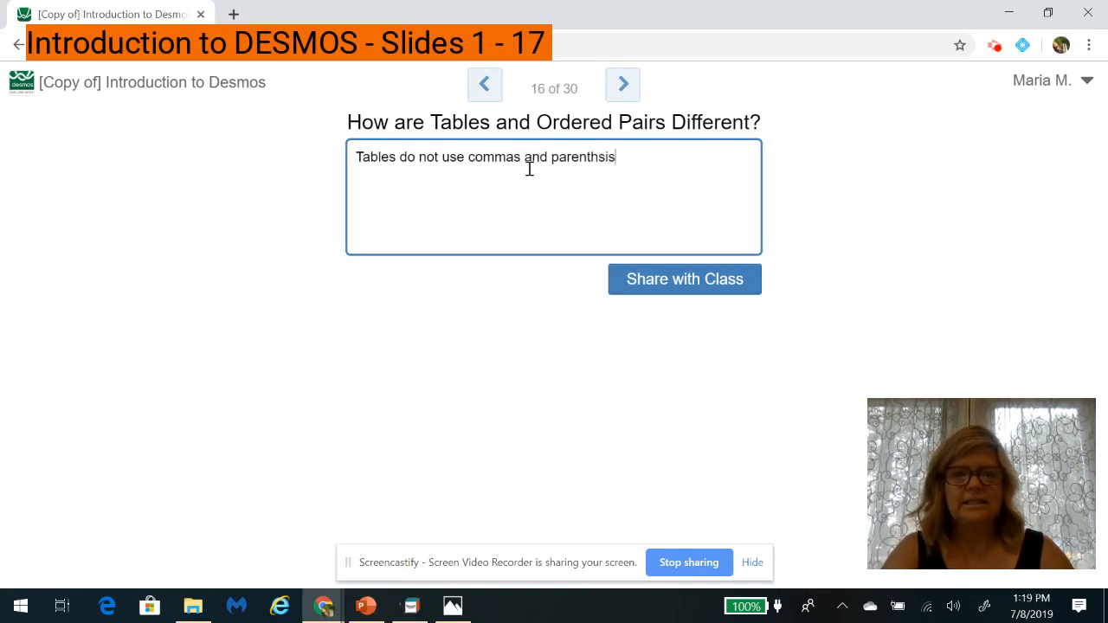
{"action": "type", "text": "."}
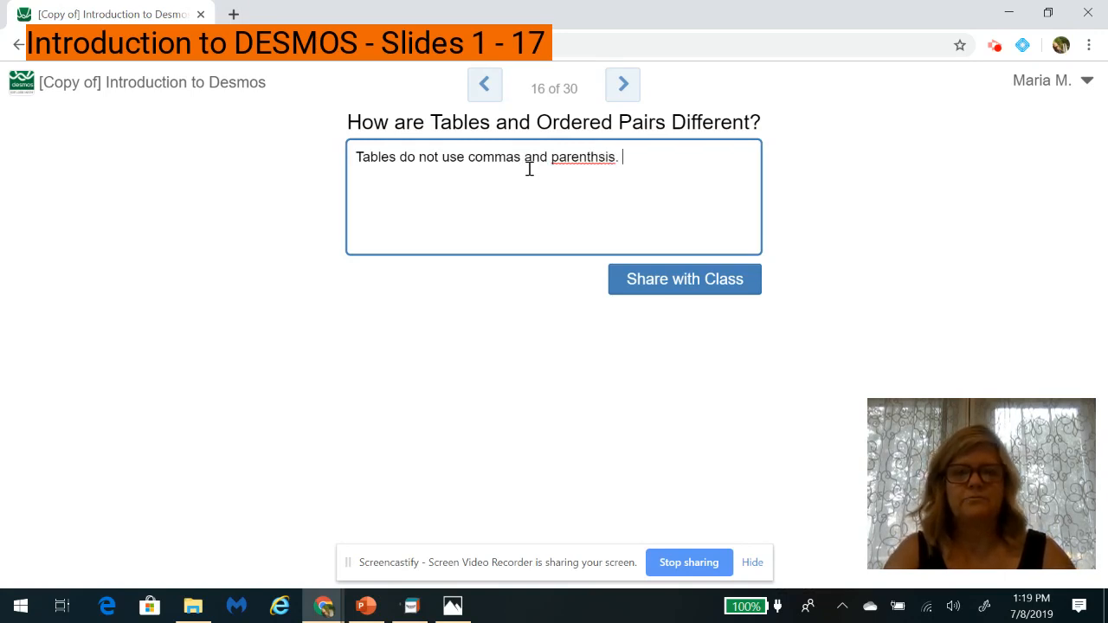
- Correct the misspelled last word of the answer to "parenthesis" using the suggested spelling
{"action": "left_click", "coordinate": [593, 159]}
{"action": "right_click", "coordinate": [593, 160]}
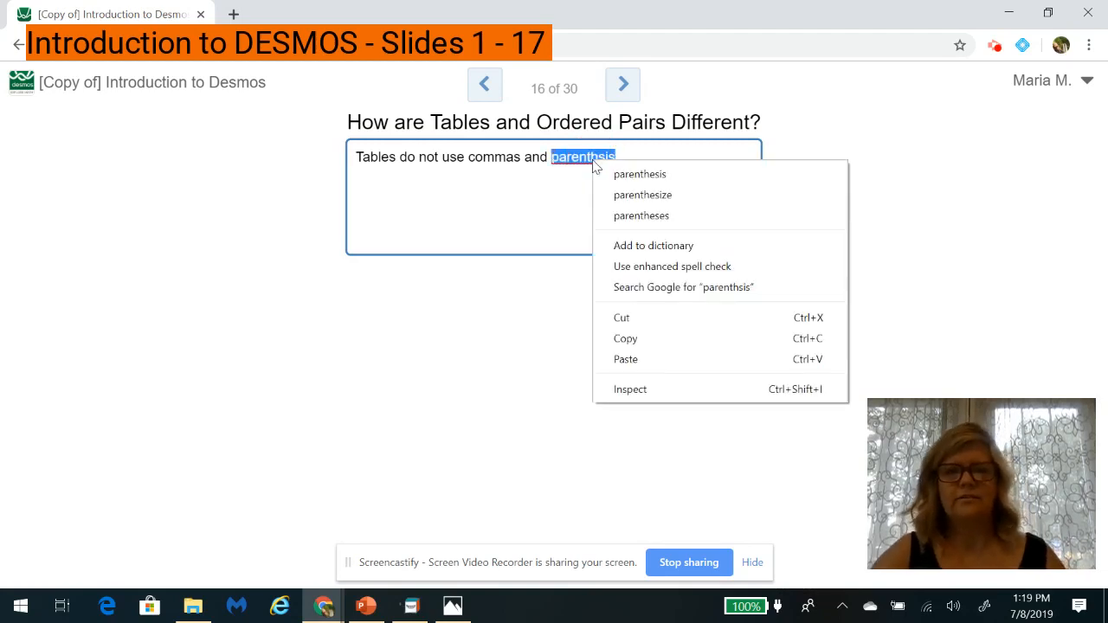
{"action": "left_click", "coordinate": [647, 174]}
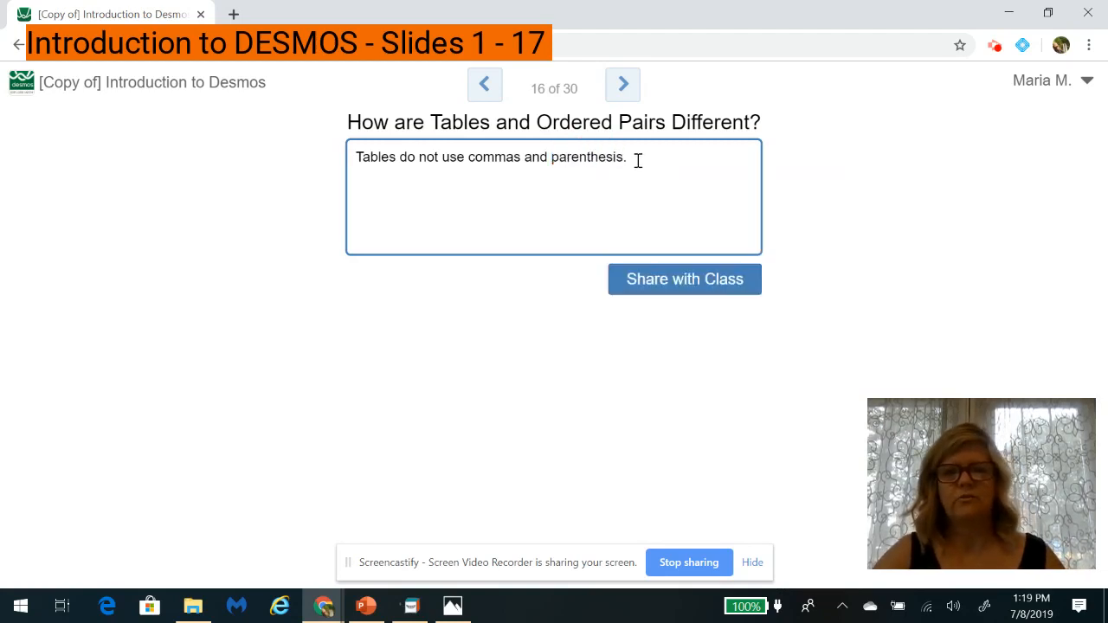
- Add a second sentence to the slide 16 answer: "A set of ordered pairs must be separted by commas."
{"action": "left_click", "coordinate": [637, 158]}
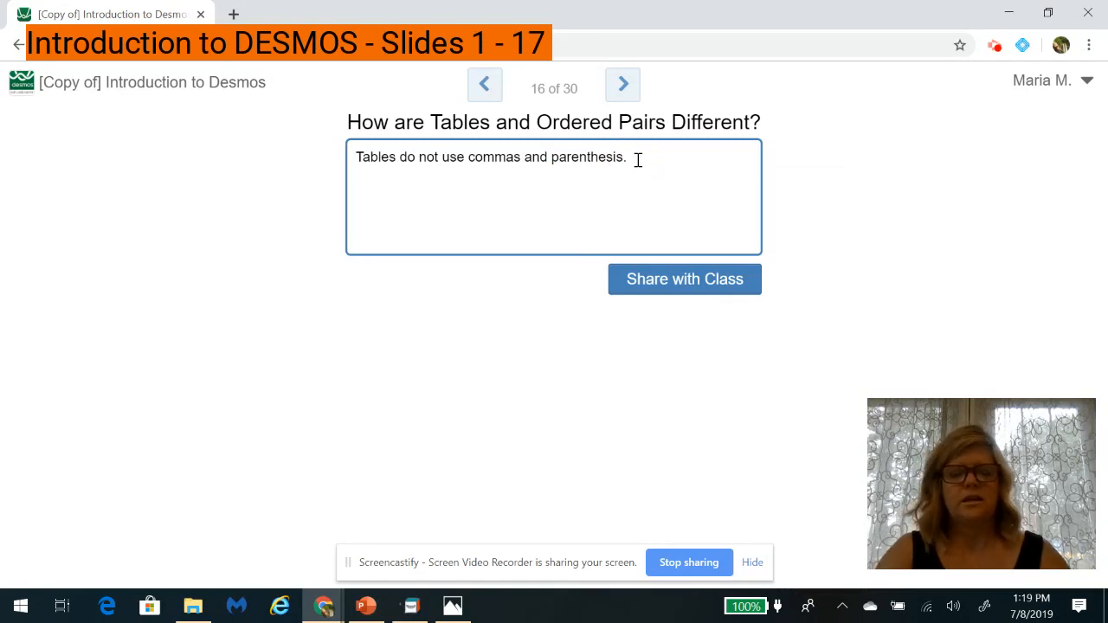
{"action": "type", "text": "A"}
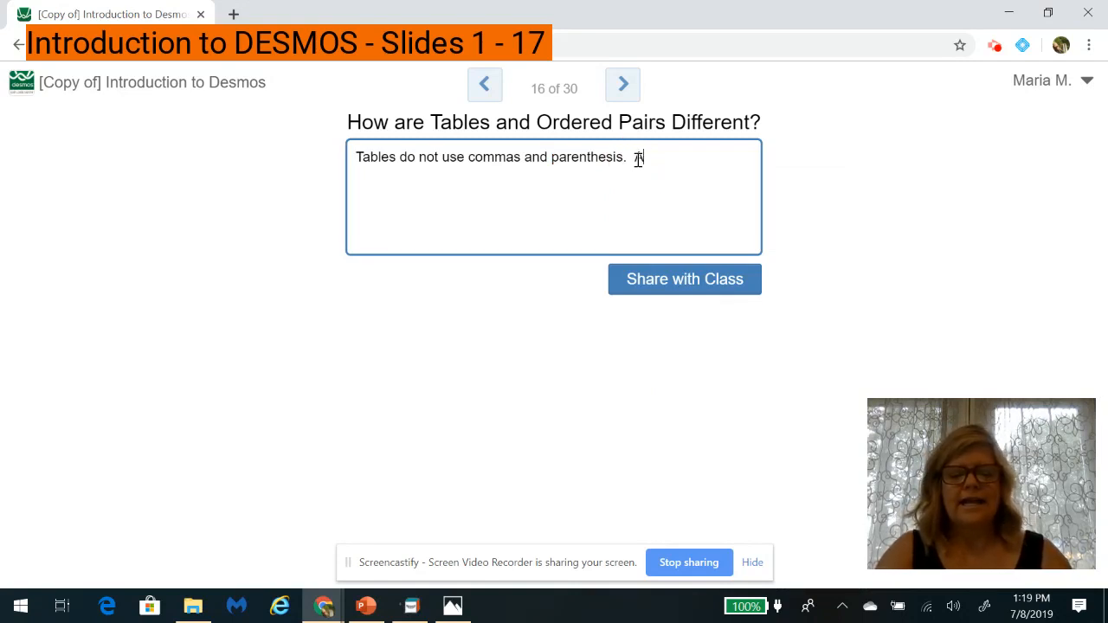
{"action": "type", "text": " set of or"}
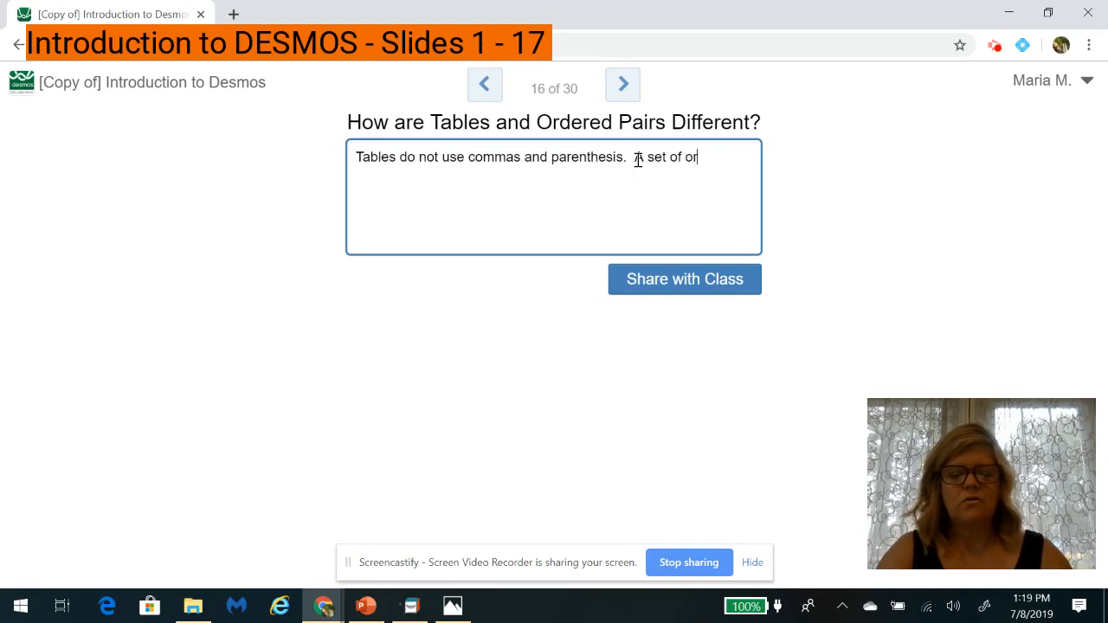
{"action": "type", "text": "dered pairs"}
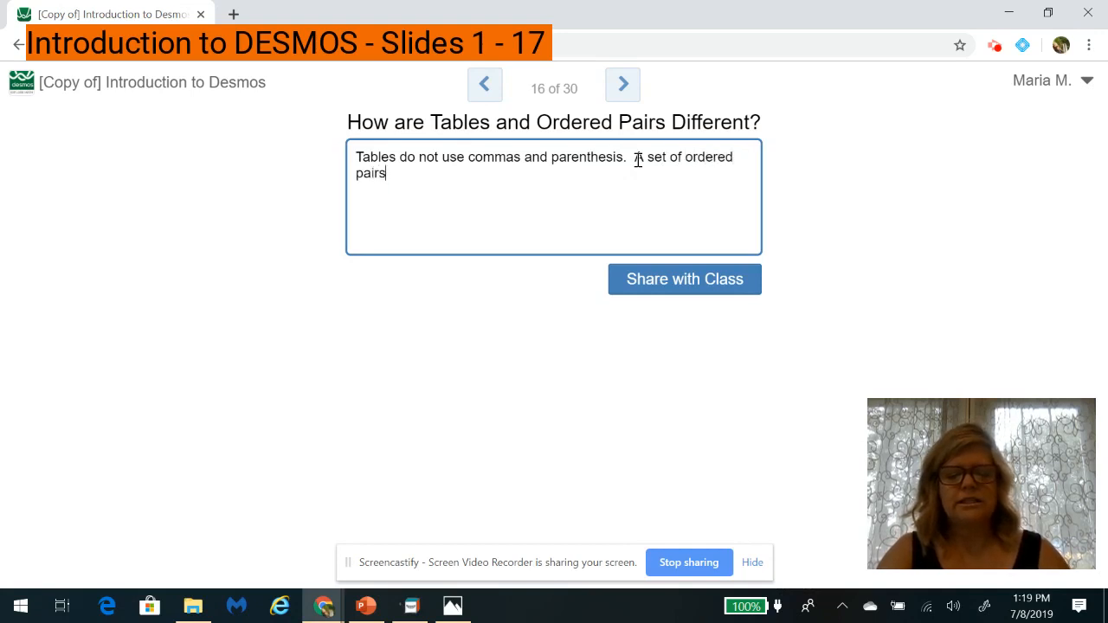
{"action": "type", "text": " must be s"}
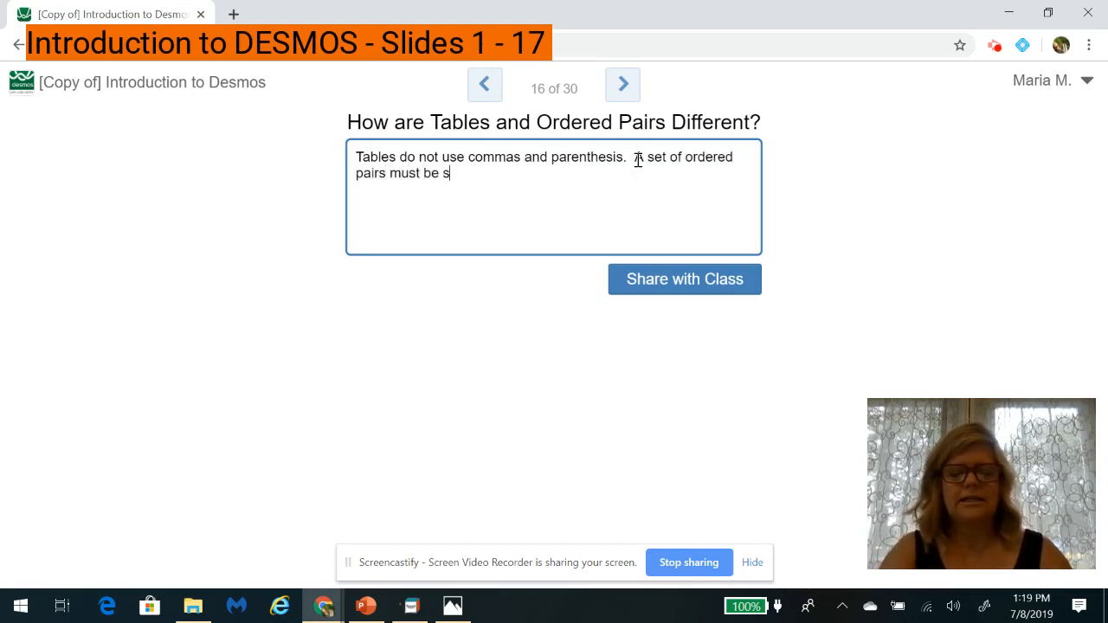
{"action": "type", "text": "epatred"}
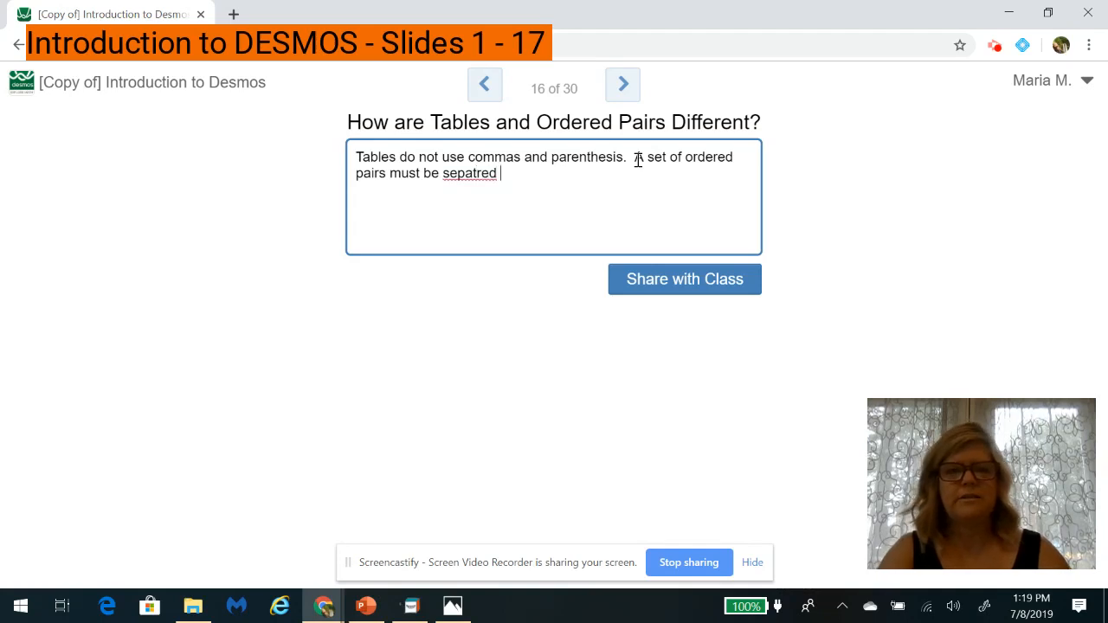
{"action": "key", "text": "BackSpace"}
{"action": "key", "text": "BackSpace"}
{"action": "key", "text": "BackSpace"}
{"action": "key", "text": "BackSpace"}
{"action": "key", "text": "BackSpace"}
{"action": "key", "text": "BackSpace"}
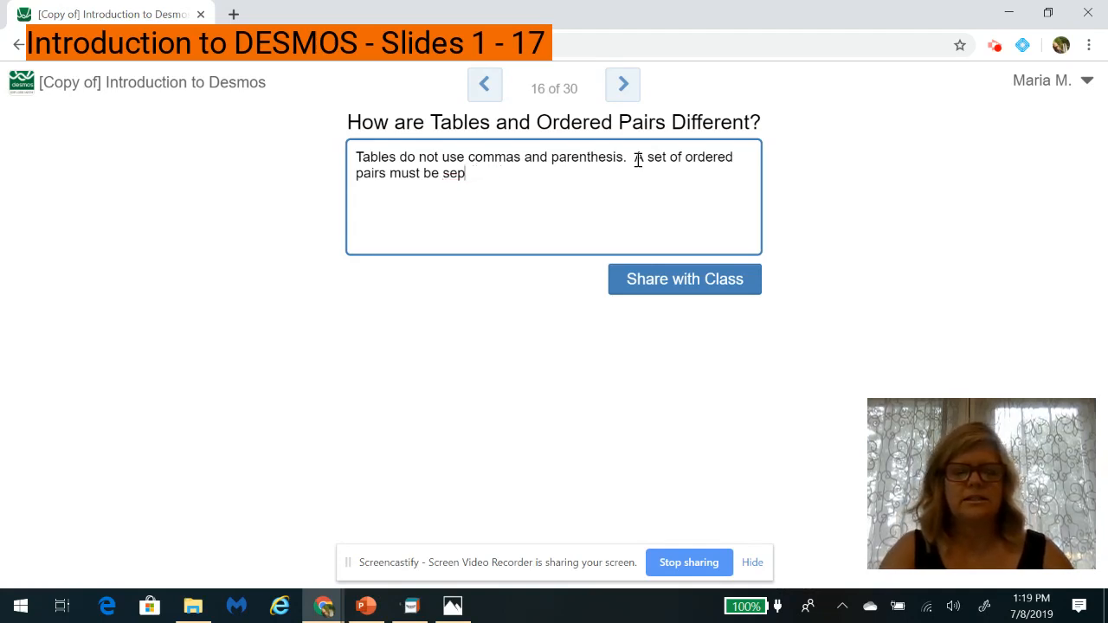
{"action": "type", "text": "arted b"}
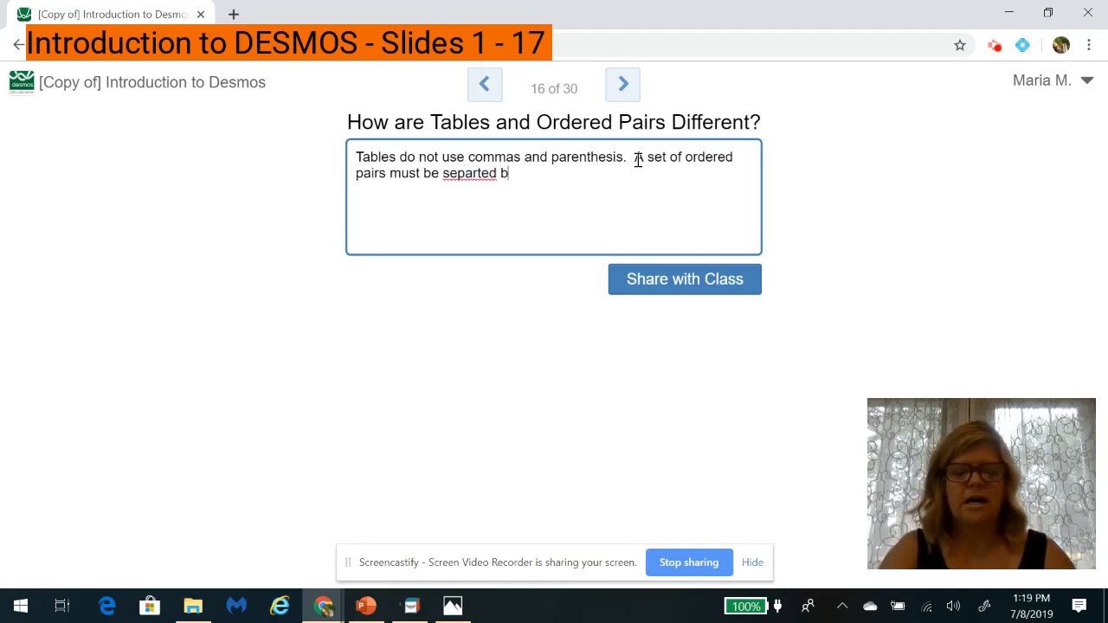
{"action": "type", "text": "y commas"}
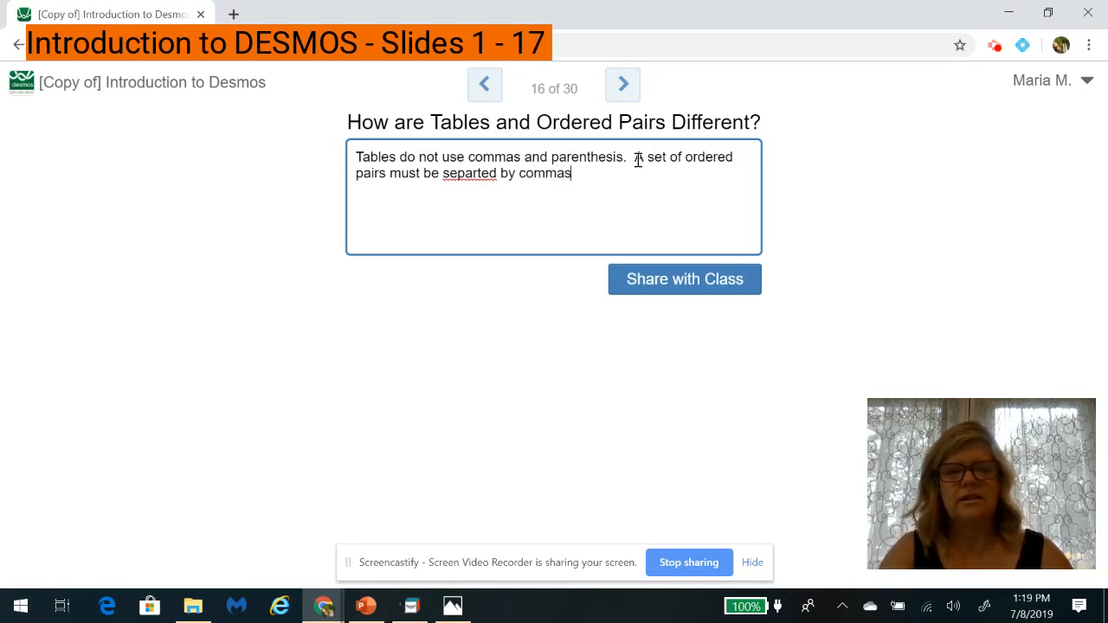
{"action": "type", "text": "."}
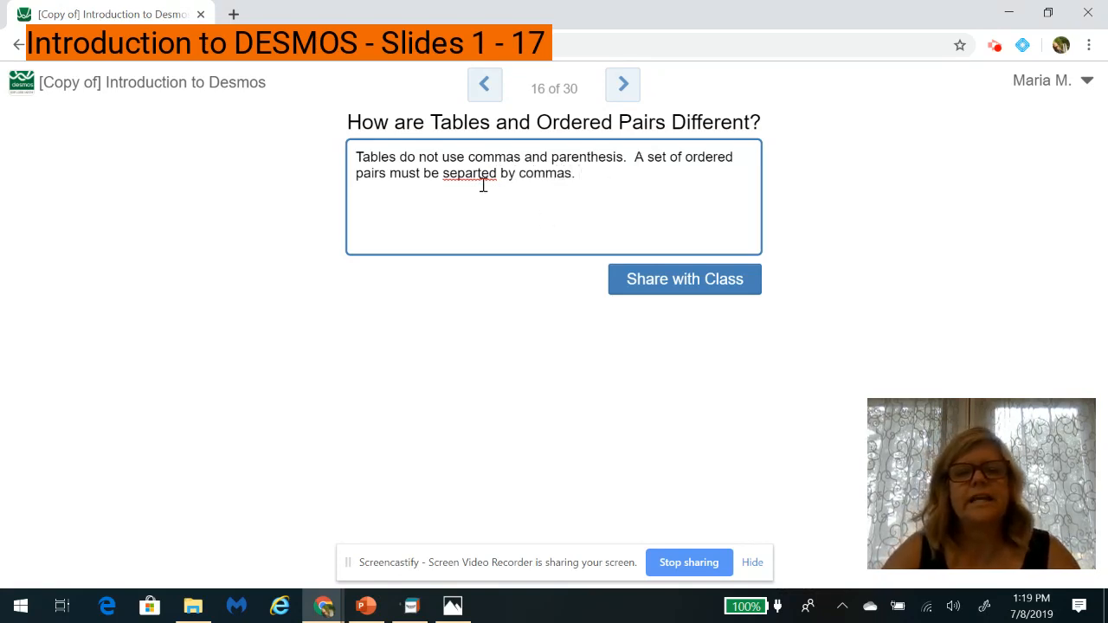
- Correct the misspelled word in the slide 16 answer to "separated" and share the response with the class
{"action": "right_click", "coordinate": [482, 176]}
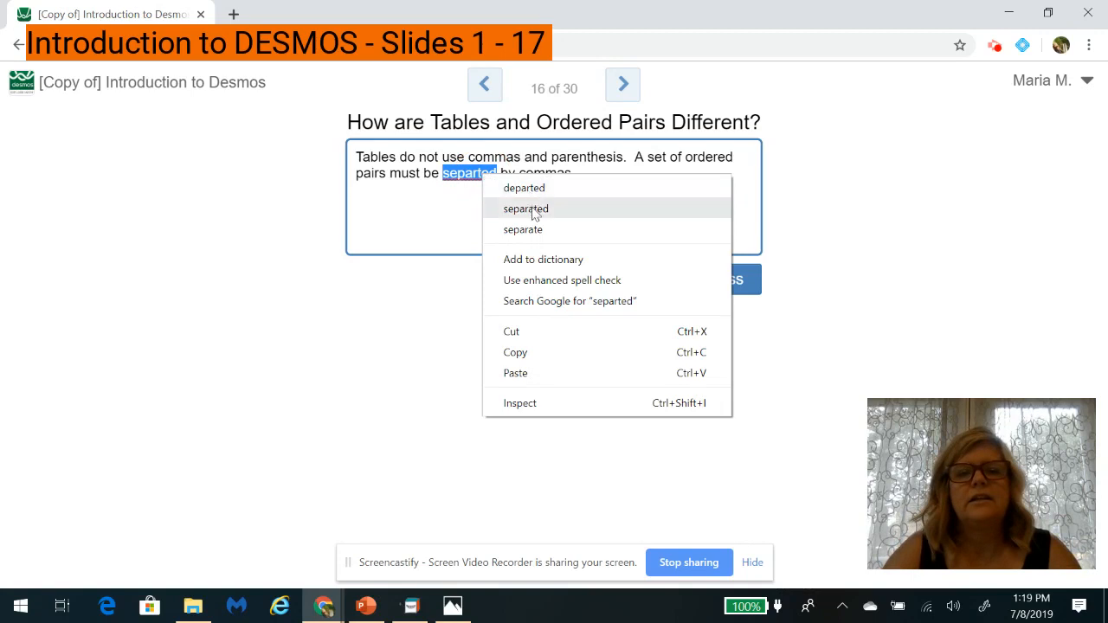
{"action": "left_click", "coordinate": [526, 209]}
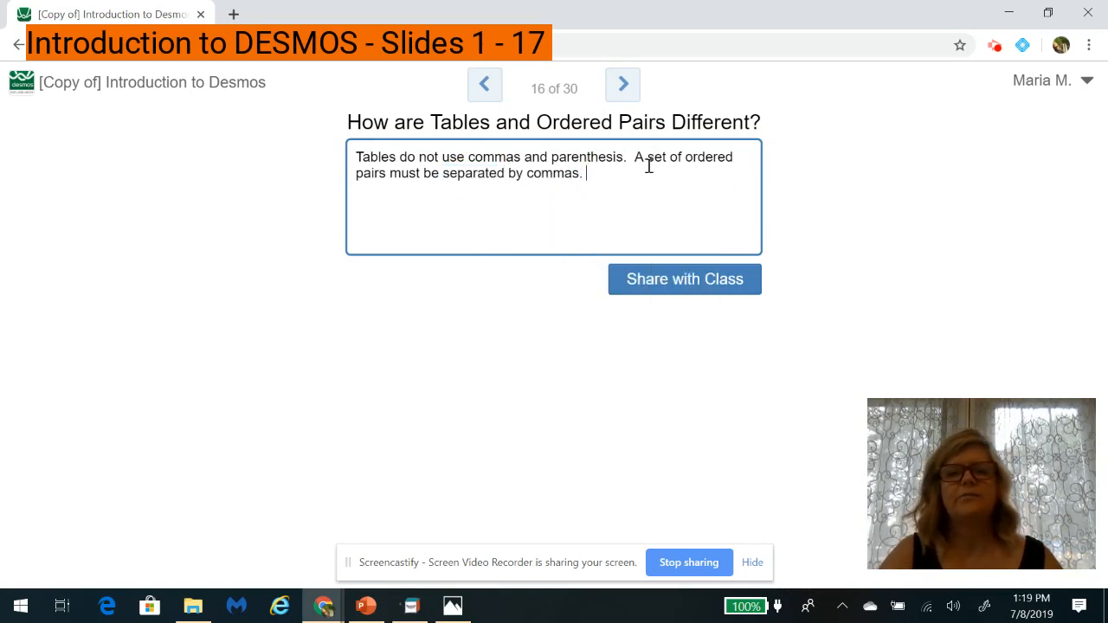
{"action": "left_click", "coordinate": [705, 287]}
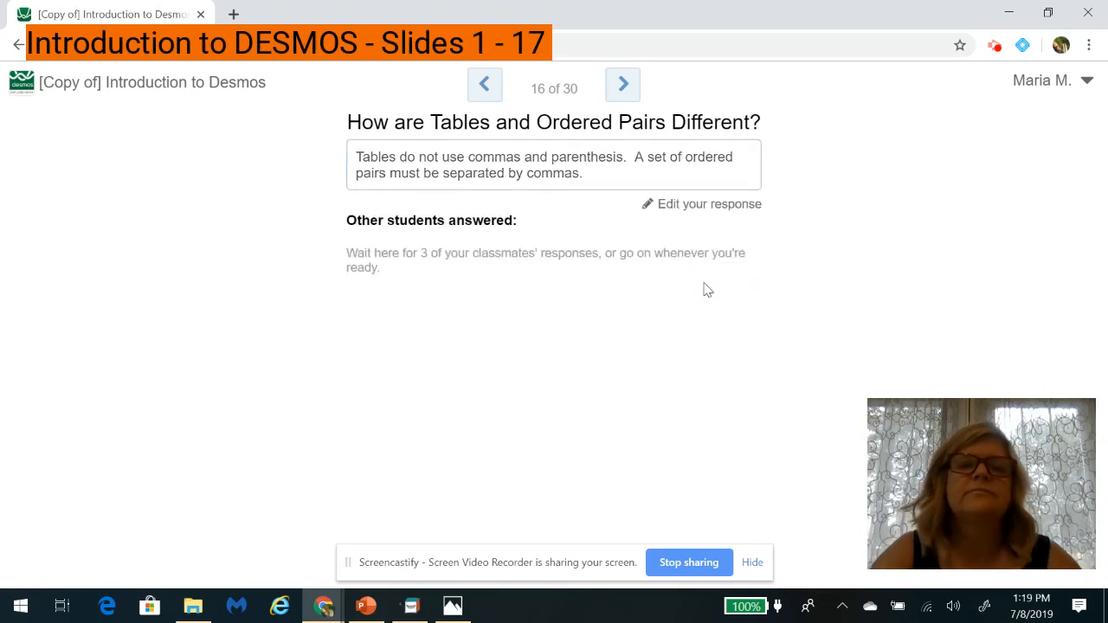
- Advance to slide 17, "Creating A Line from an Equation!", and dismiss the iCloud sign-in dialog without signing in
{"action": "left_click", "coordinate": [630, 90]}
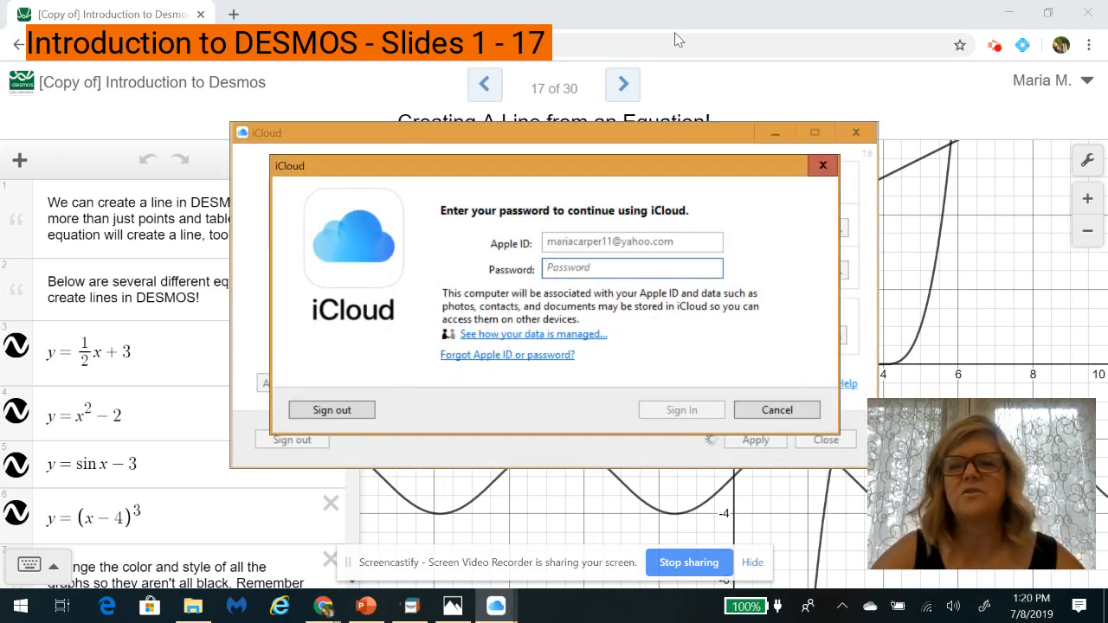
{"action": "left_click", "coordinate": [822, 164]}
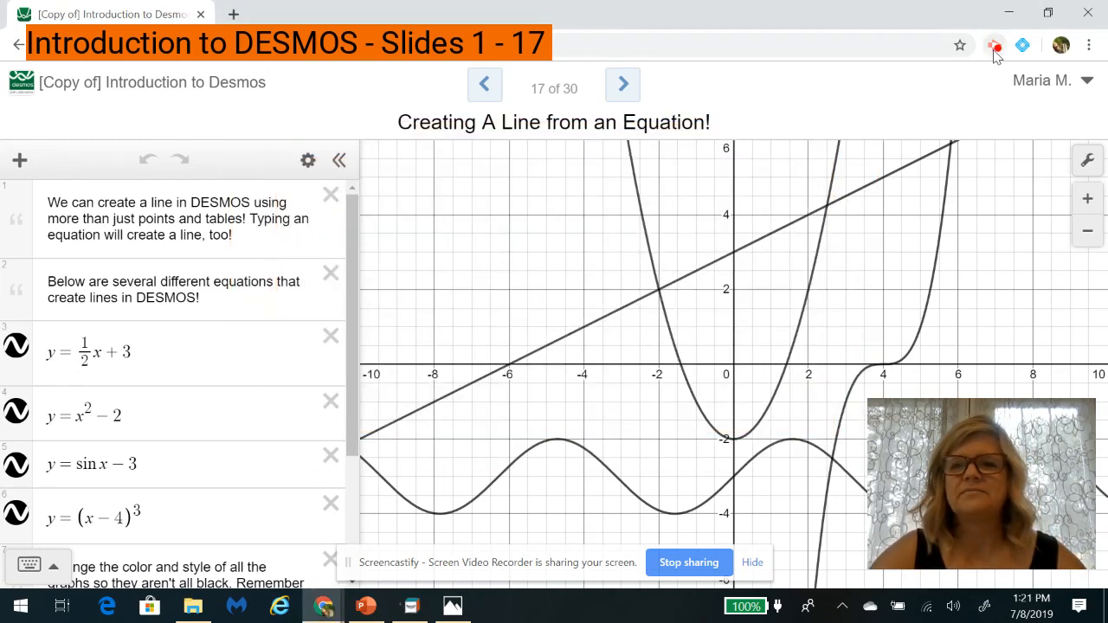
{"action": "left_click", "coordinate": [995, 47]}
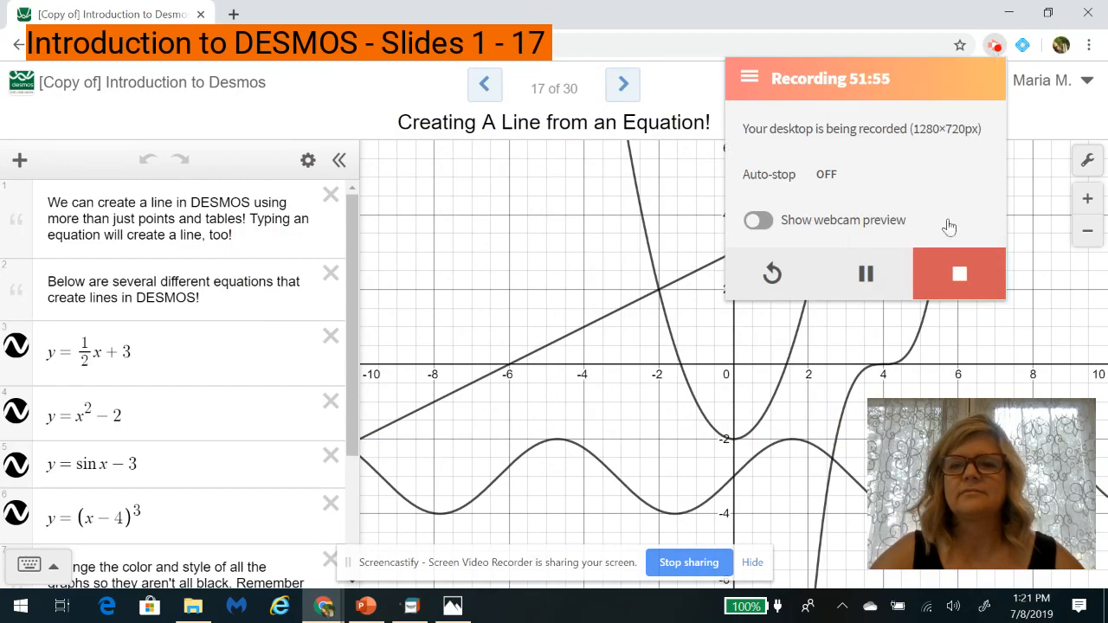